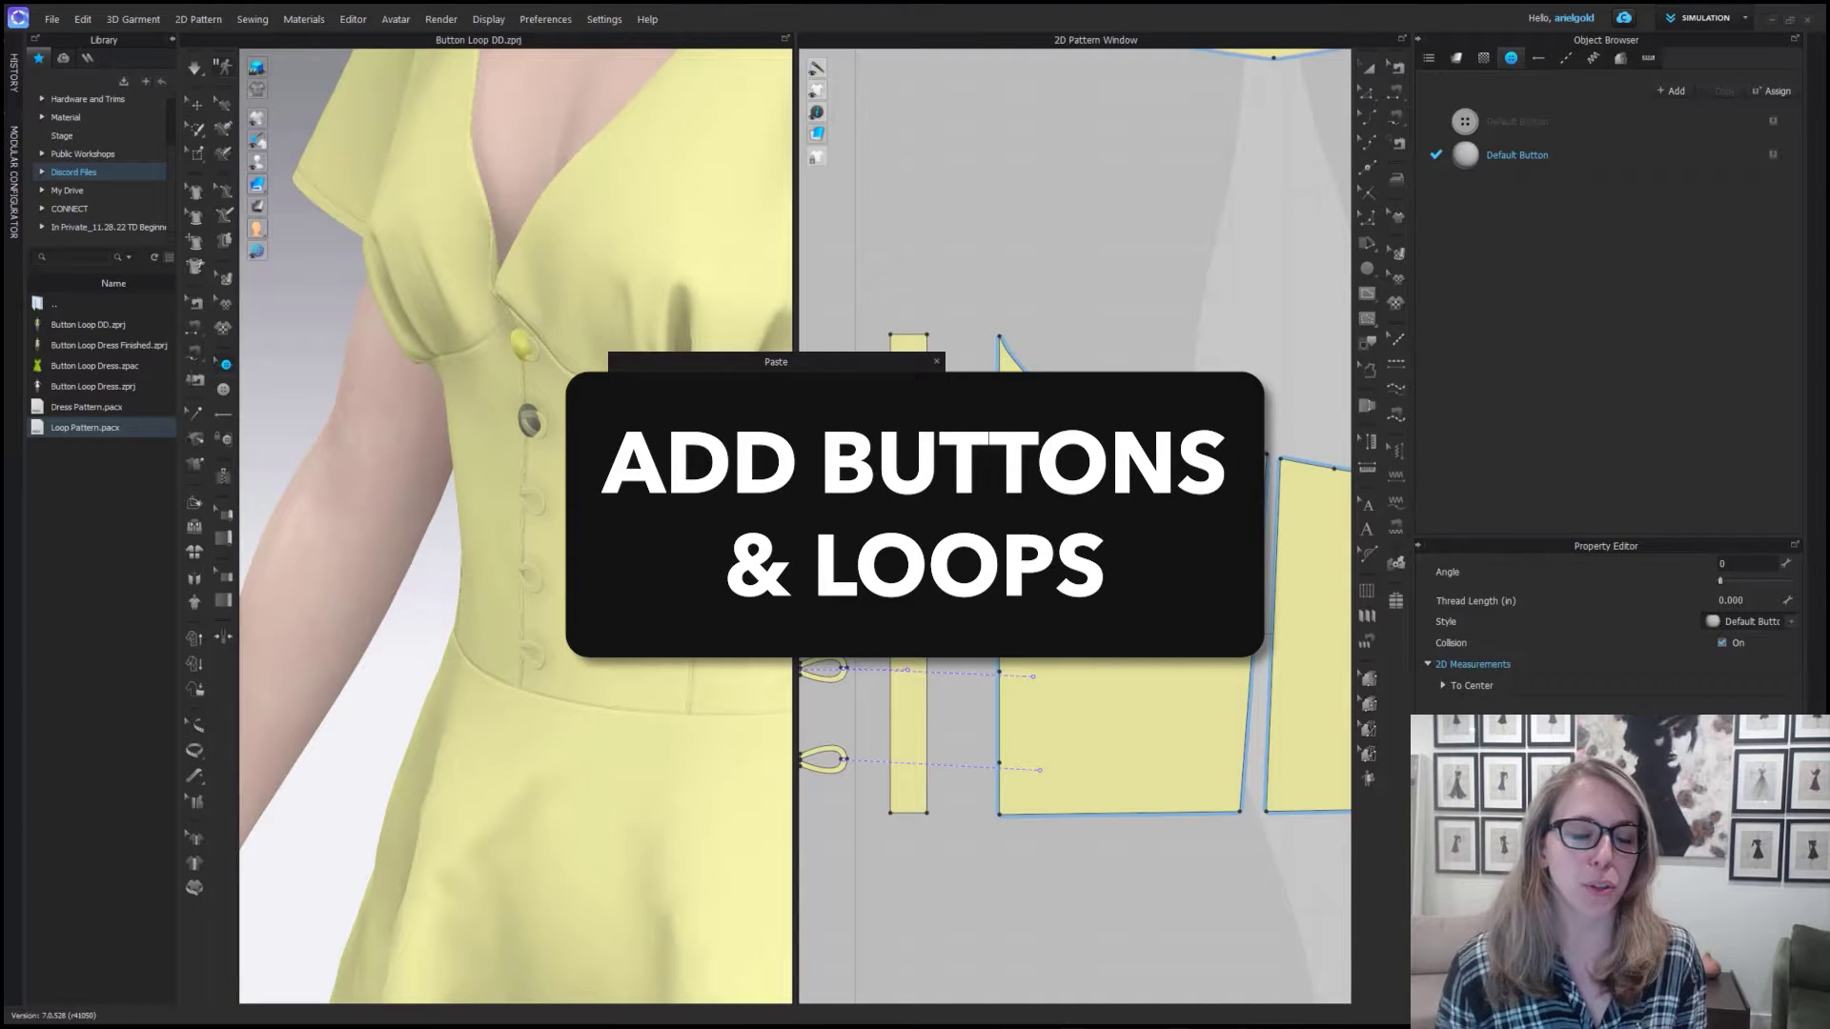
pyautogui.click(1013, 491)
pyautogui.click(1012, 581)
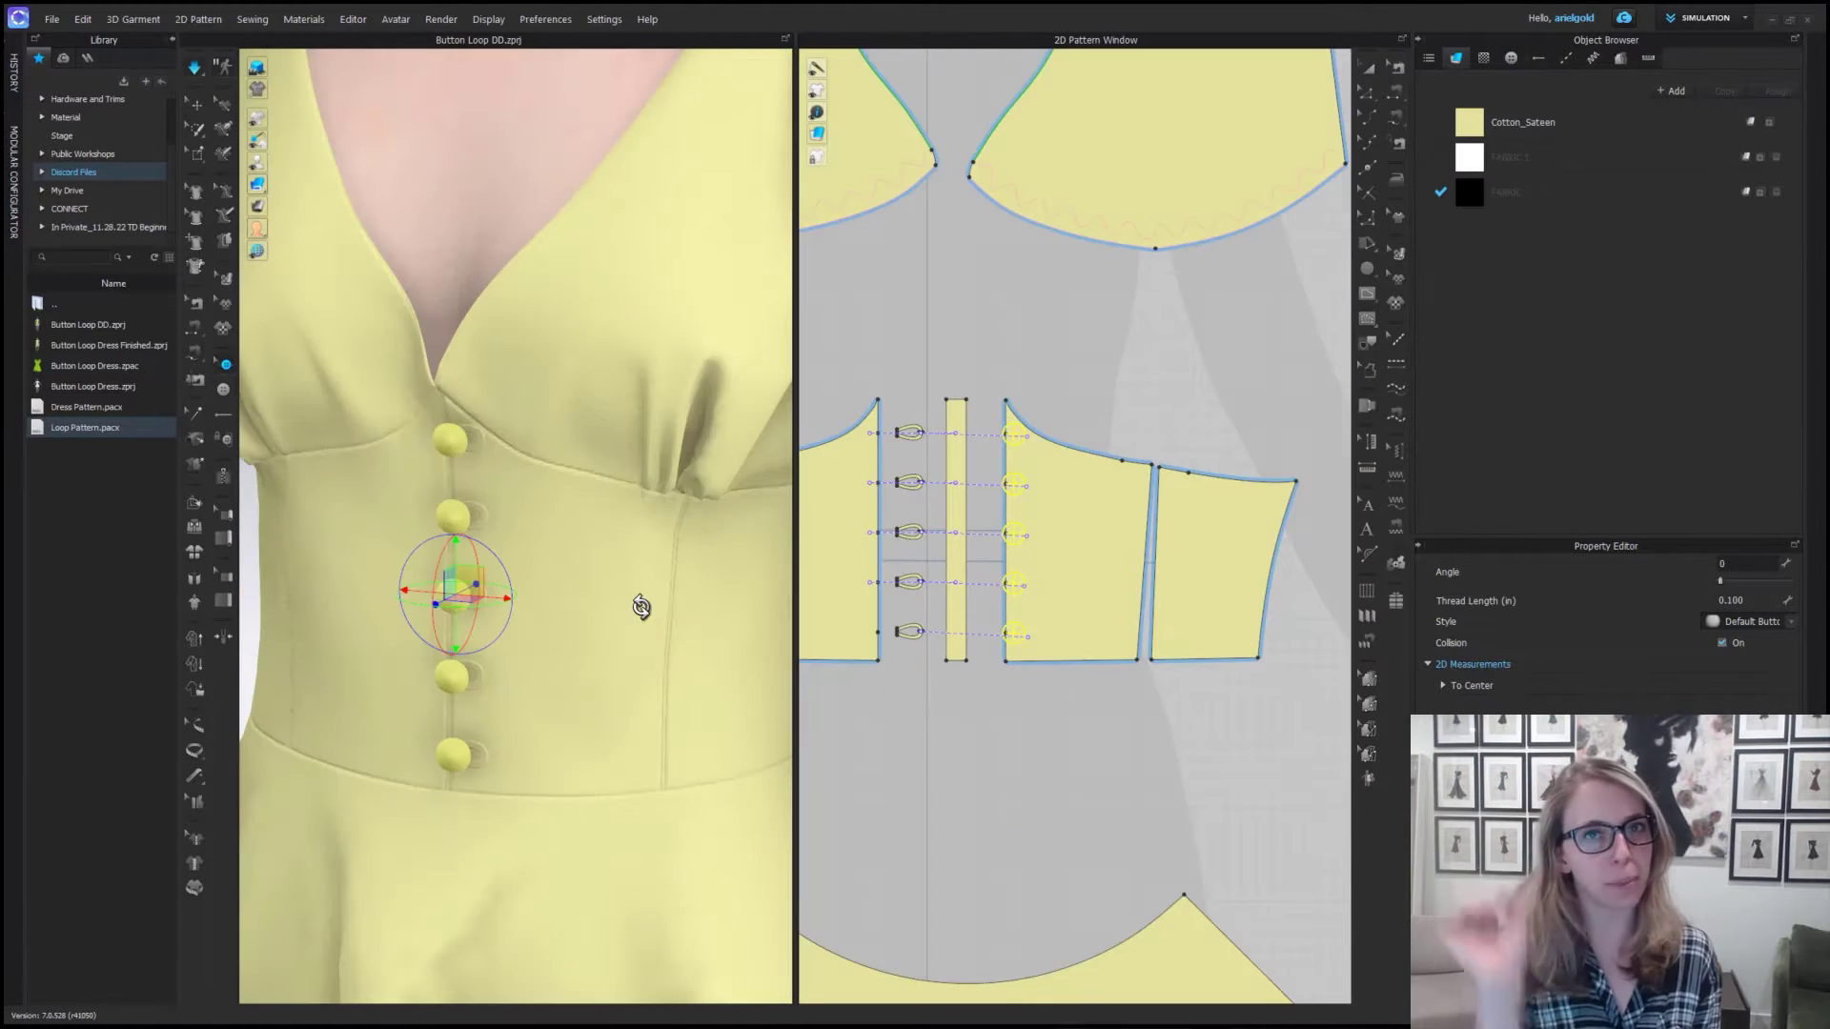
pyautogui.moveTo(634, 605); pyautogui.dragTo(640, 606, button='right')
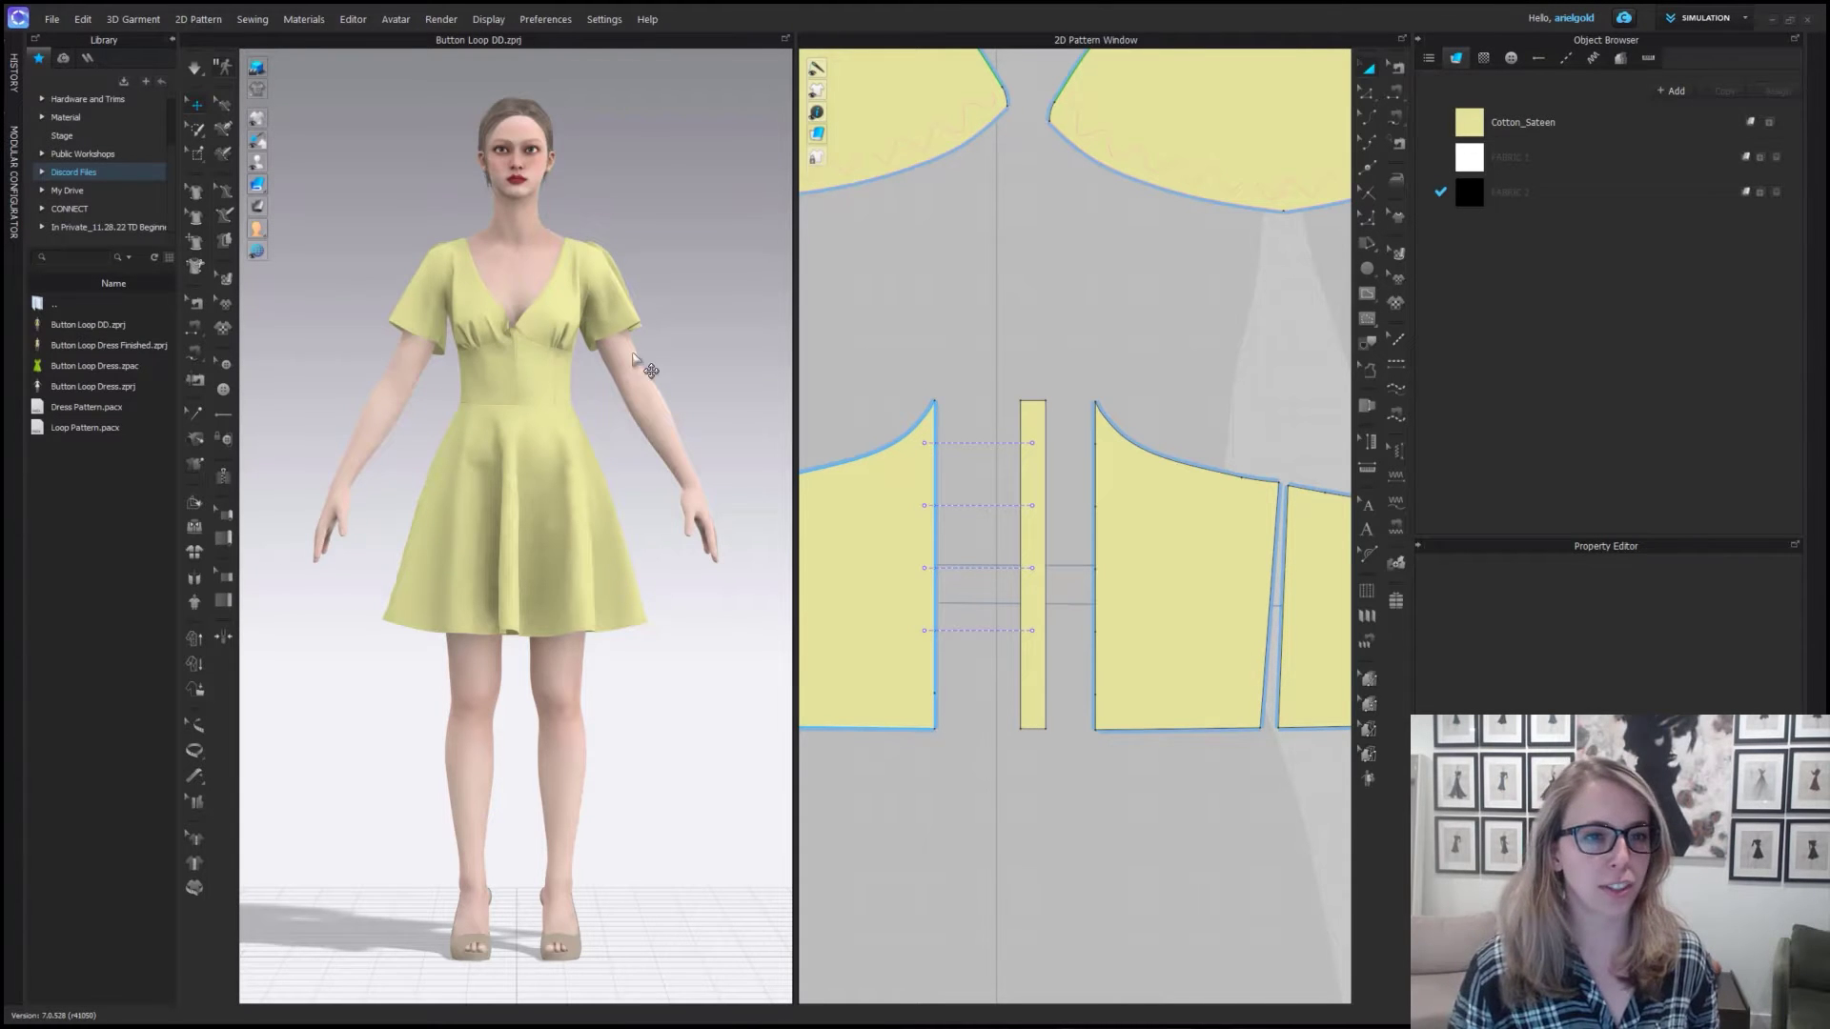
# Examine the dress's center front opening and the narrow placket piece behind it.
pyautogui.moveTo(544, 375)
pyautogui.mouseDown(button='right')
pyautogui.moveTo(375, 384)
pyautogui.moveTo(549, 379)
pyautogui.mouseUp(button='right')
pyautogui.scroll(4, 551, 126)
pyautogui.moveTo(552, 124); pyautogui.dragTo(578, 455, button='middle')
pyautogui.scroll(3, 578, 272)
pyautogui.moveTo(571, 267); pyautogui.dragTo(555, 412, button='middle')
pyautogui.click(519, 287)
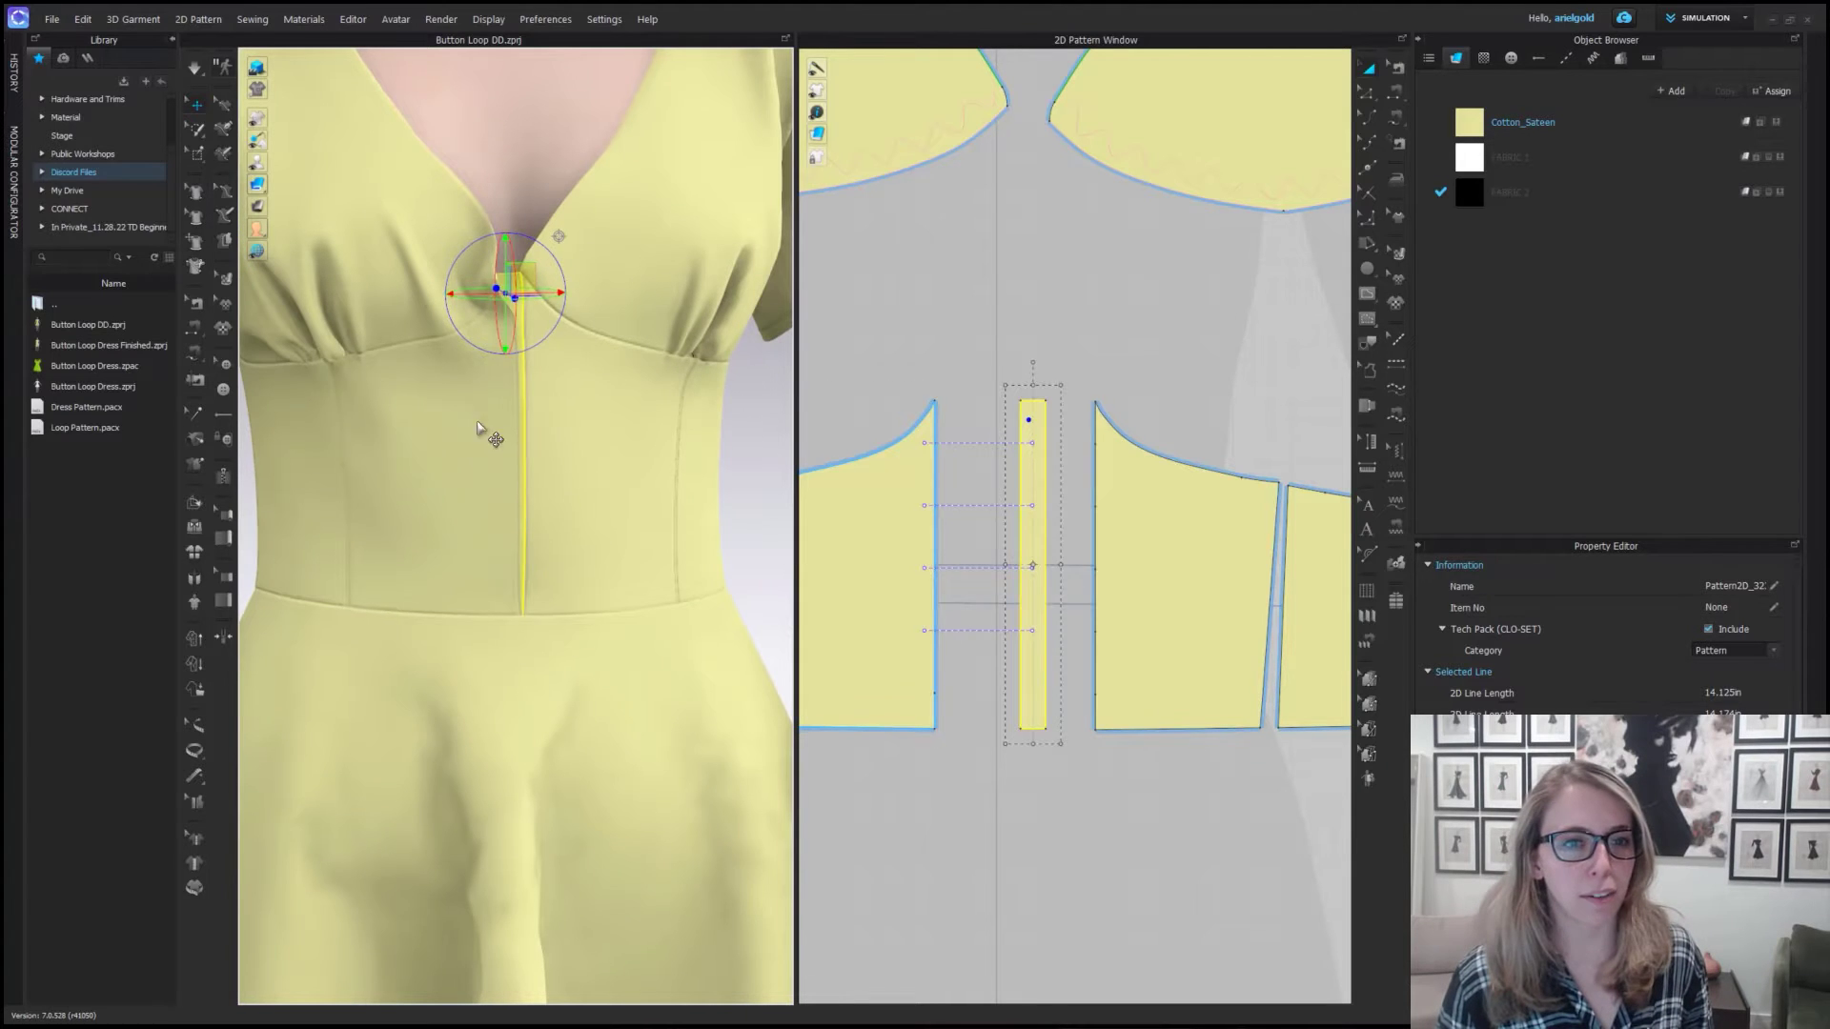
pyautogui.click(577, 440)
pyautogui.moveTo(589, 593); pyautogui.dragTo(560, 584, button='right')
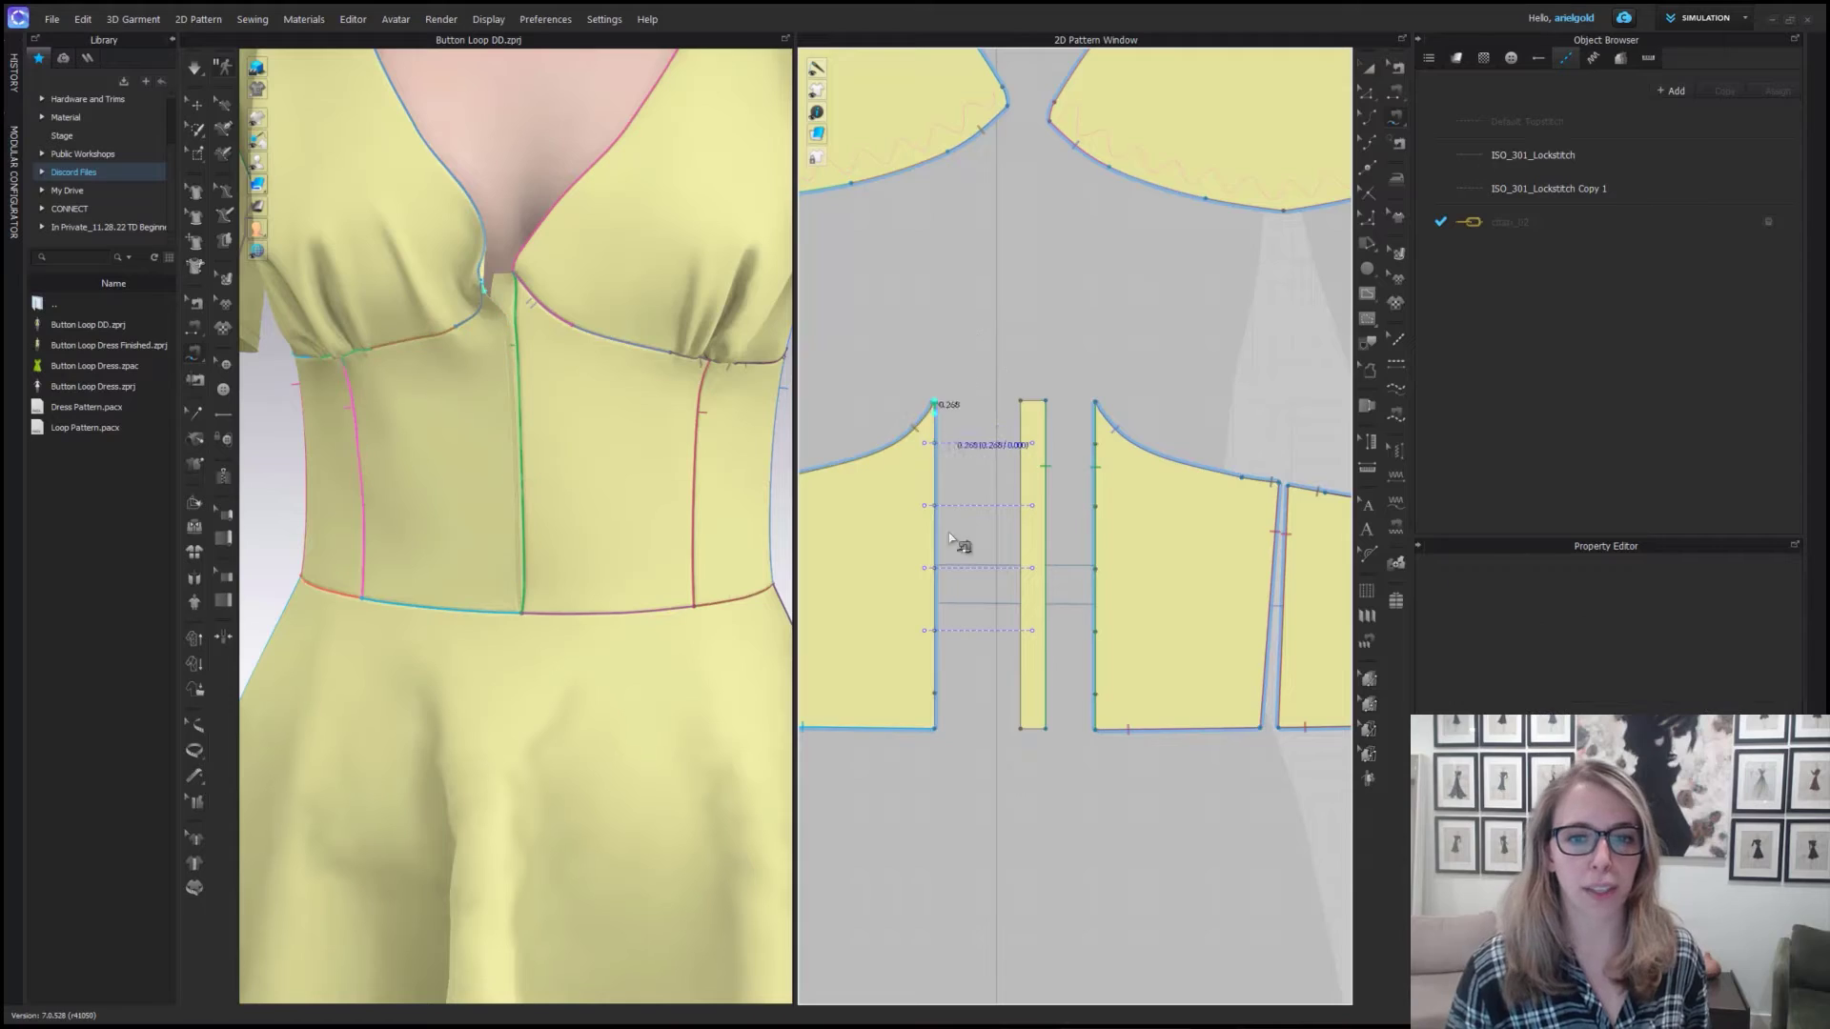
# Sew the full center front edges of the two front waist panels to each other.
pyautogui.click(936, 730)
pyautogui.click(1094, 401)
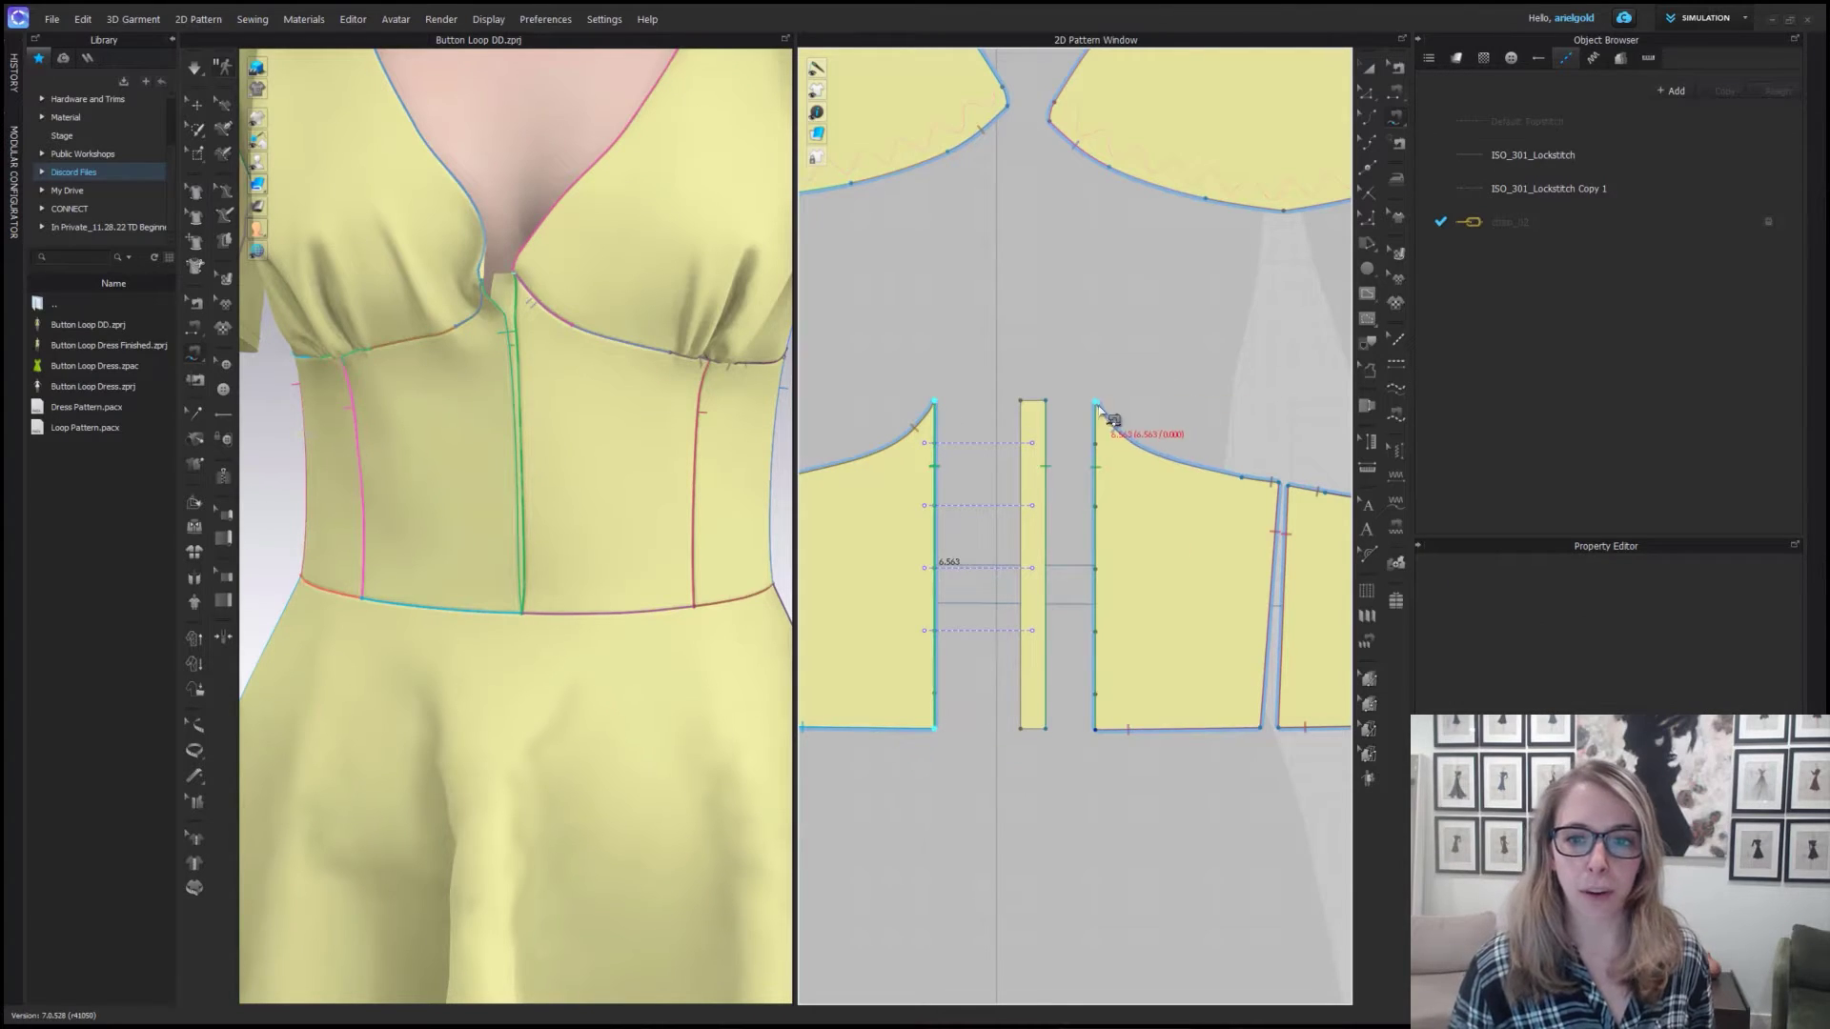
pyautogui.click(1095, 729)
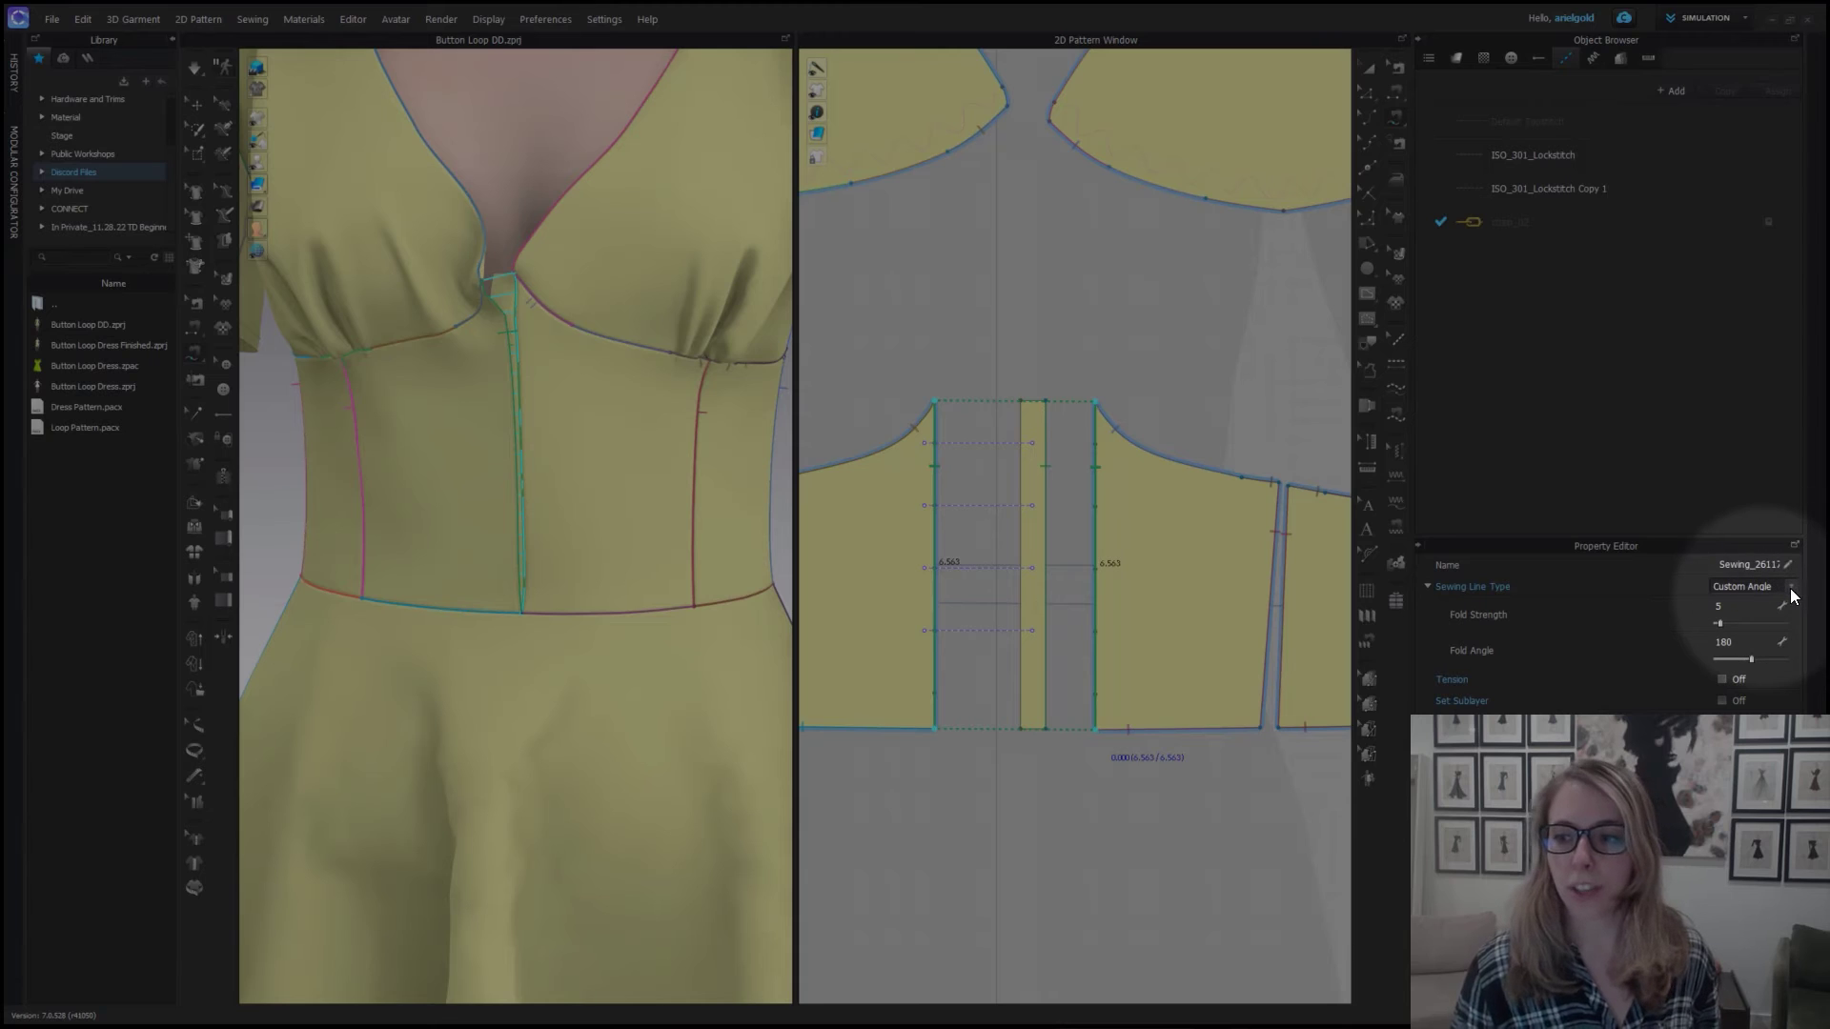
# Set the center front seam's sewing line type to Turned and simulate the garment to close the opening.
pyautogui.click(1791, 588)
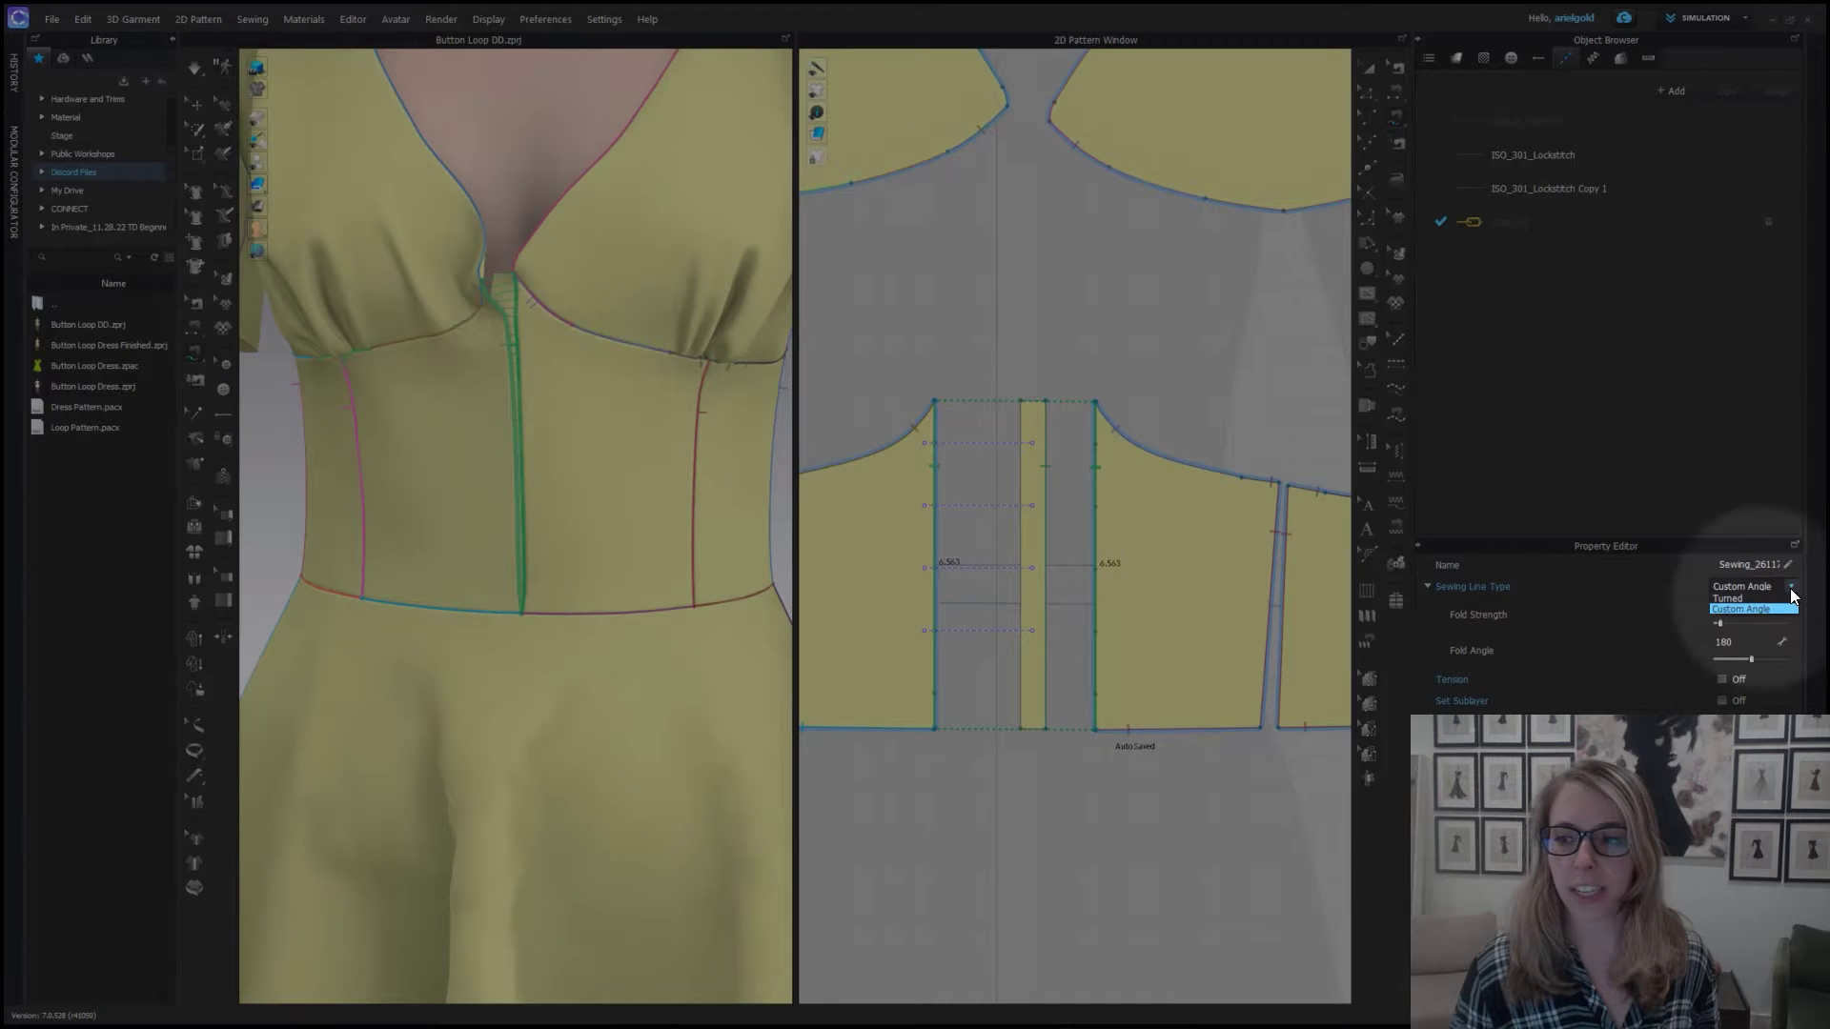
pyautogui.click(1791, 589)
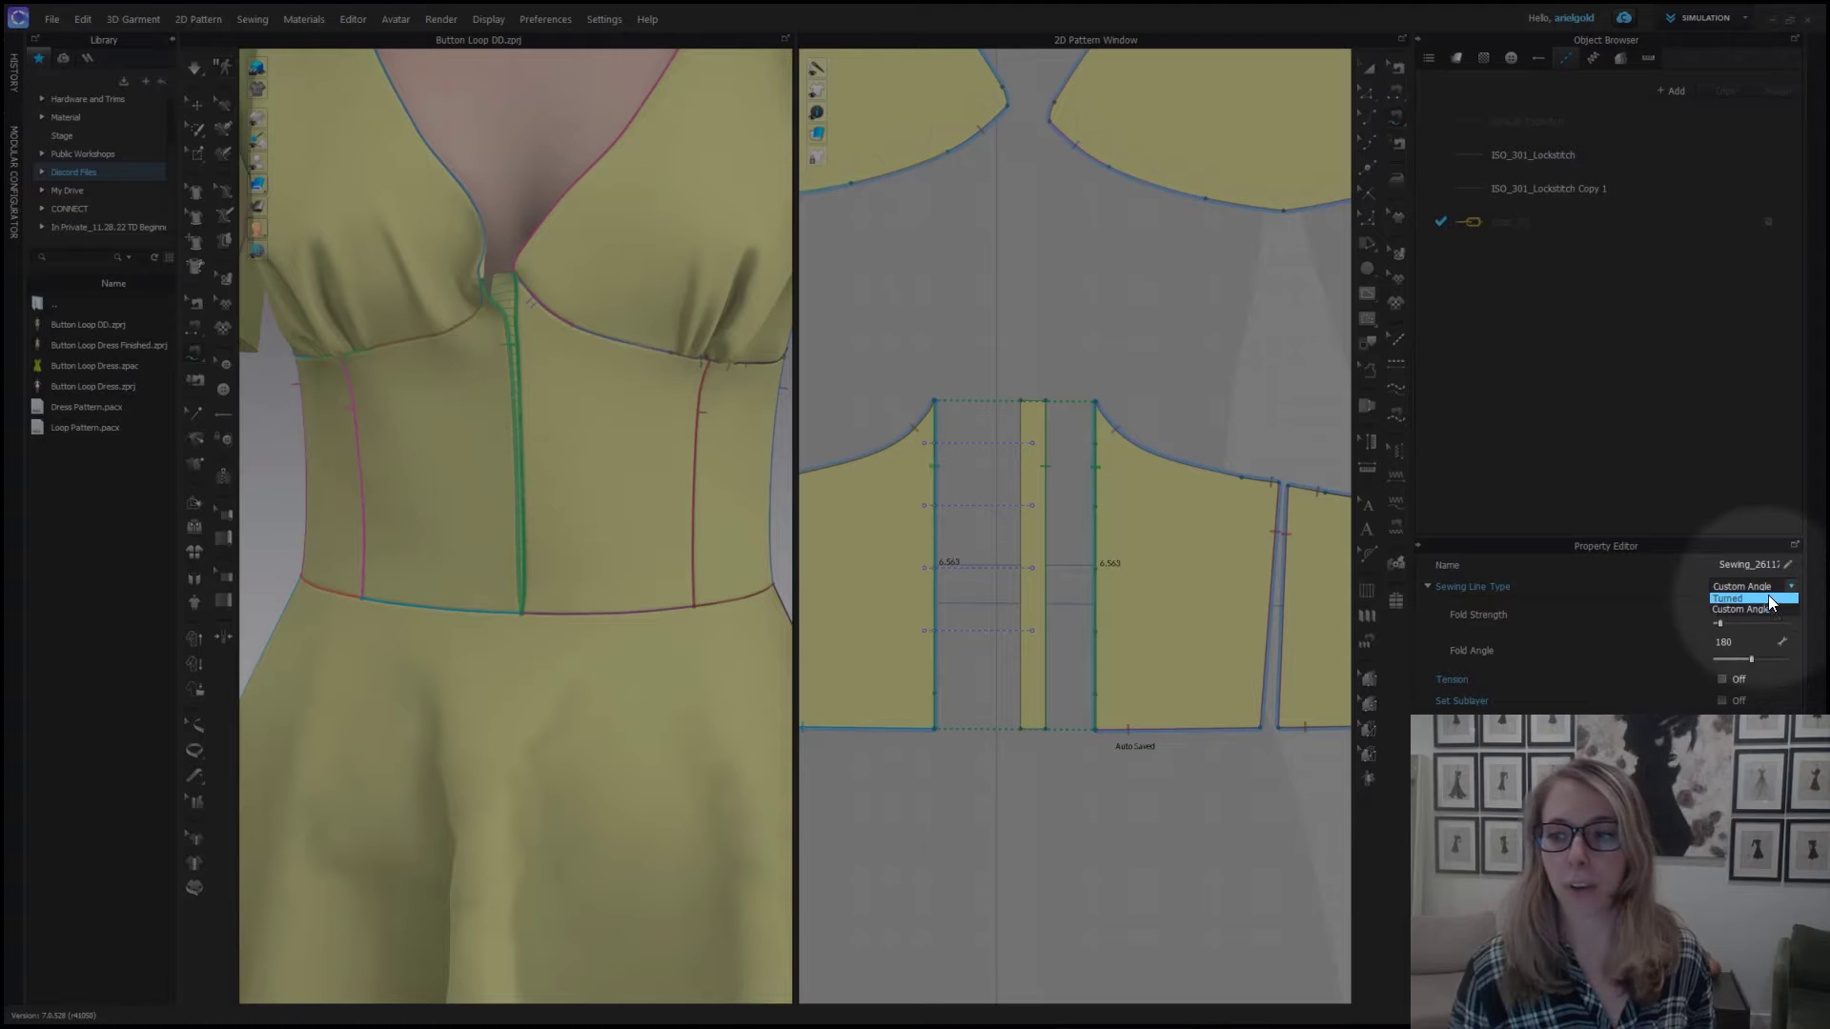
pyautogui.click(1763, 597)
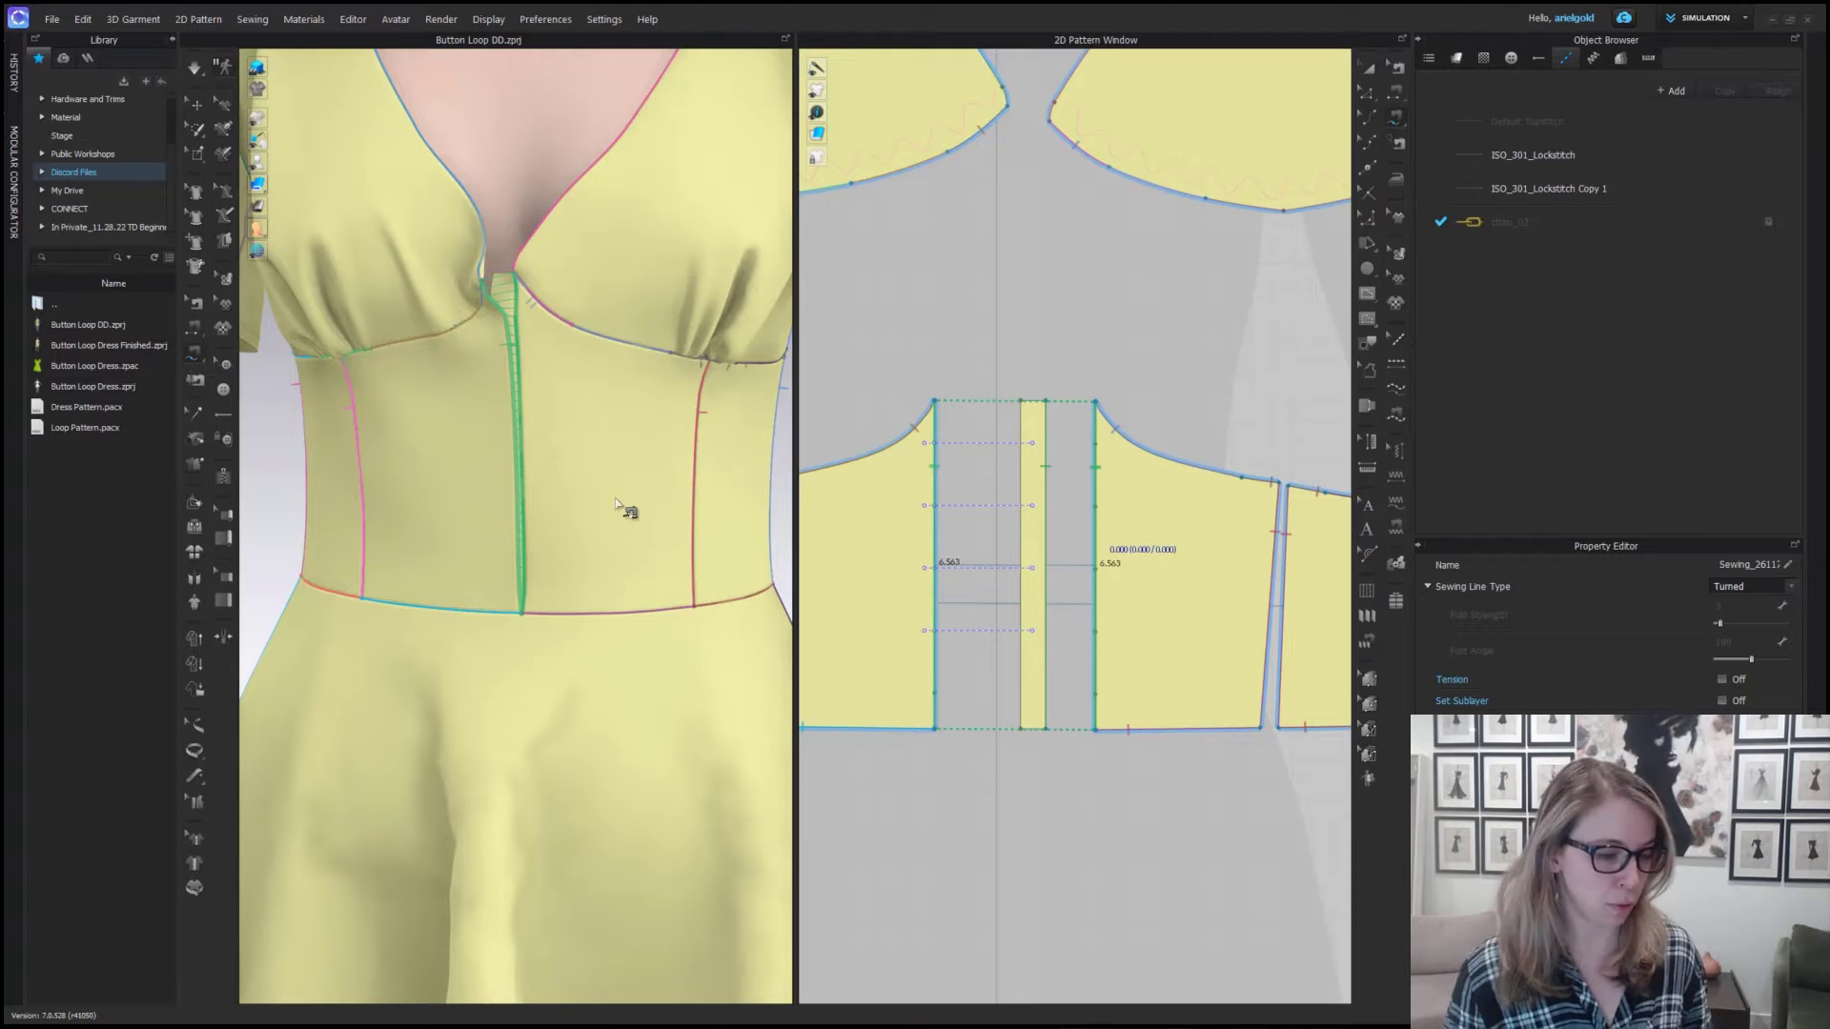
pyautogui.press('space')
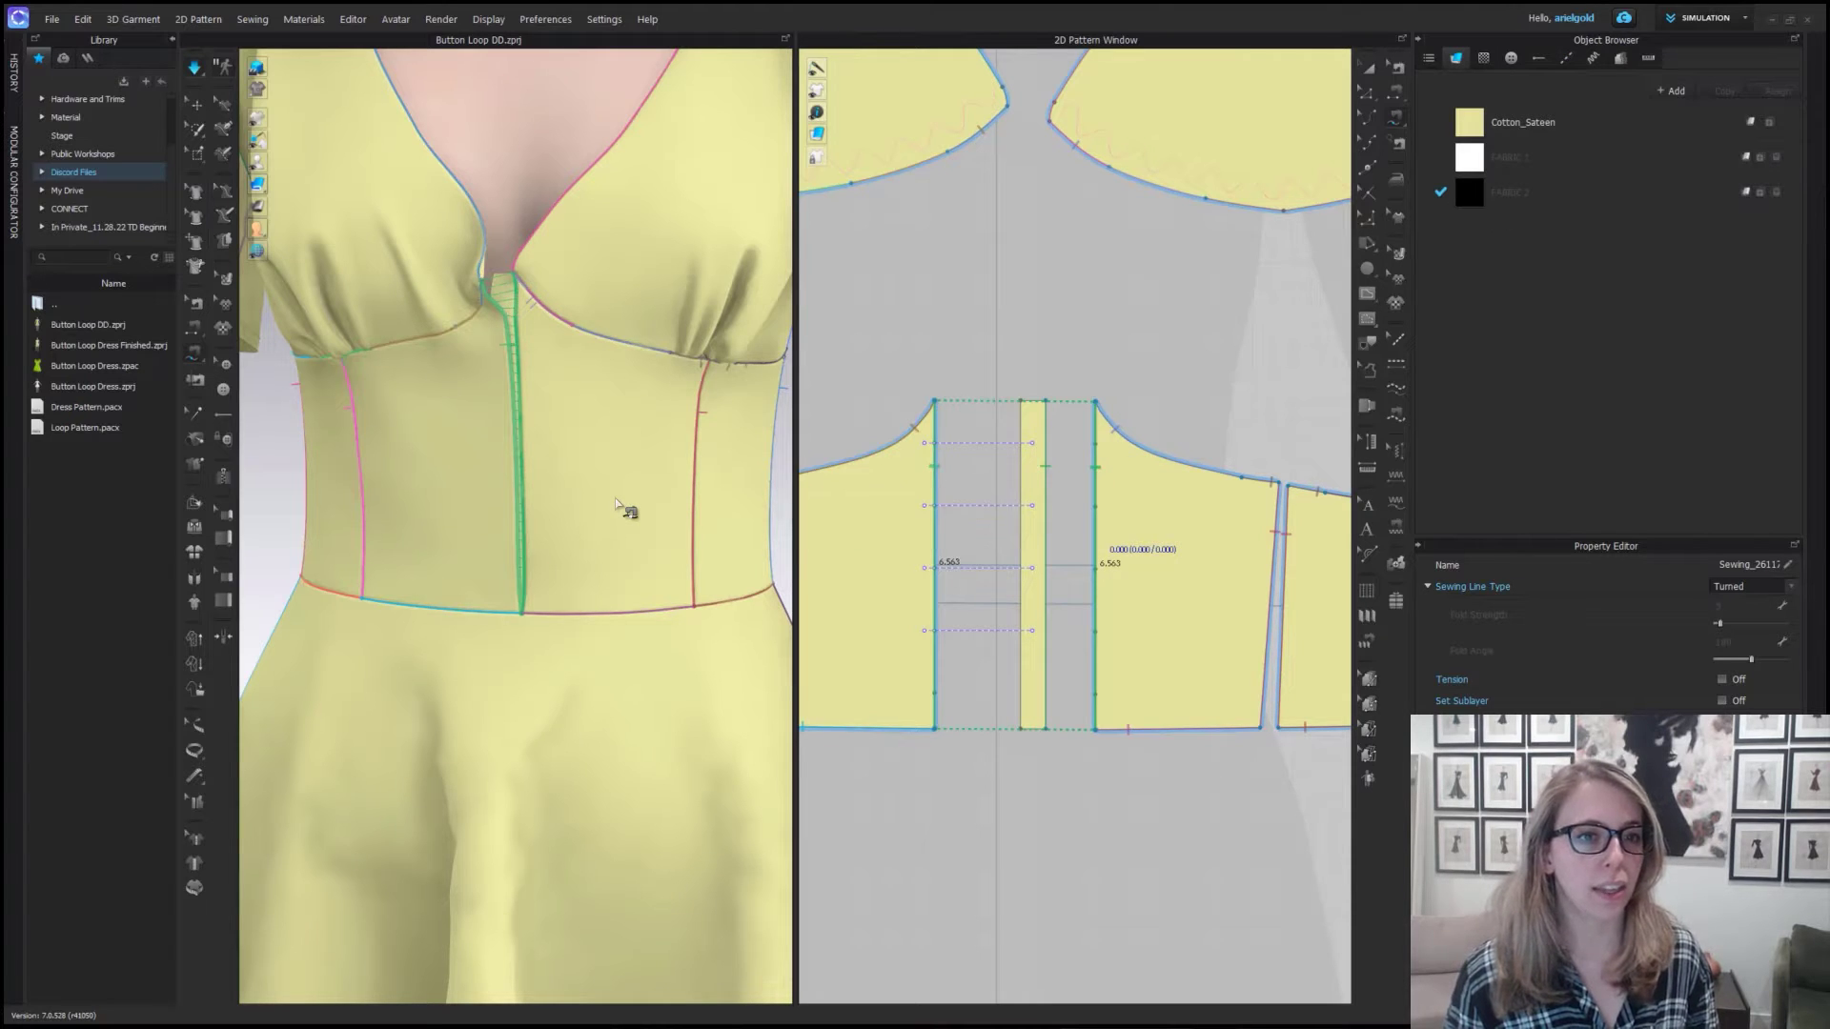
pyautogui.press('a')
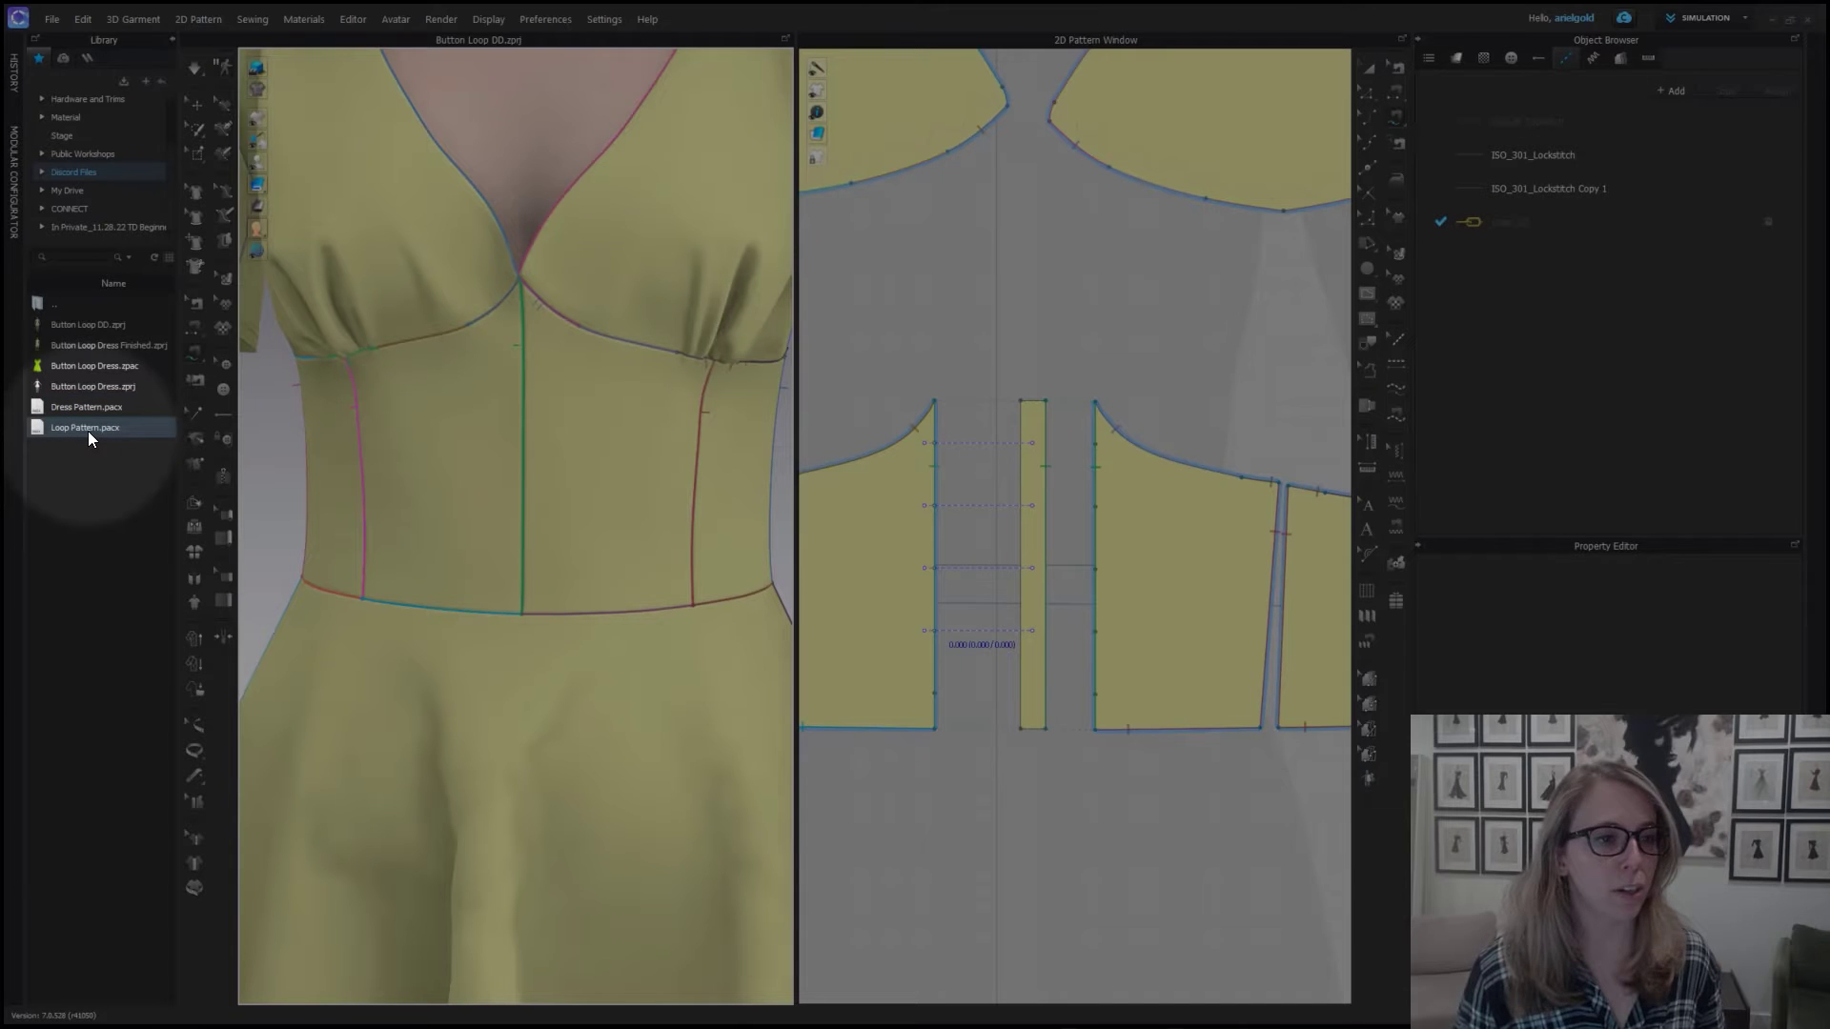
# Add the Loop Pattern.pacx file from the library to the current workspace.
pyautogui.rightClick(87, 430)
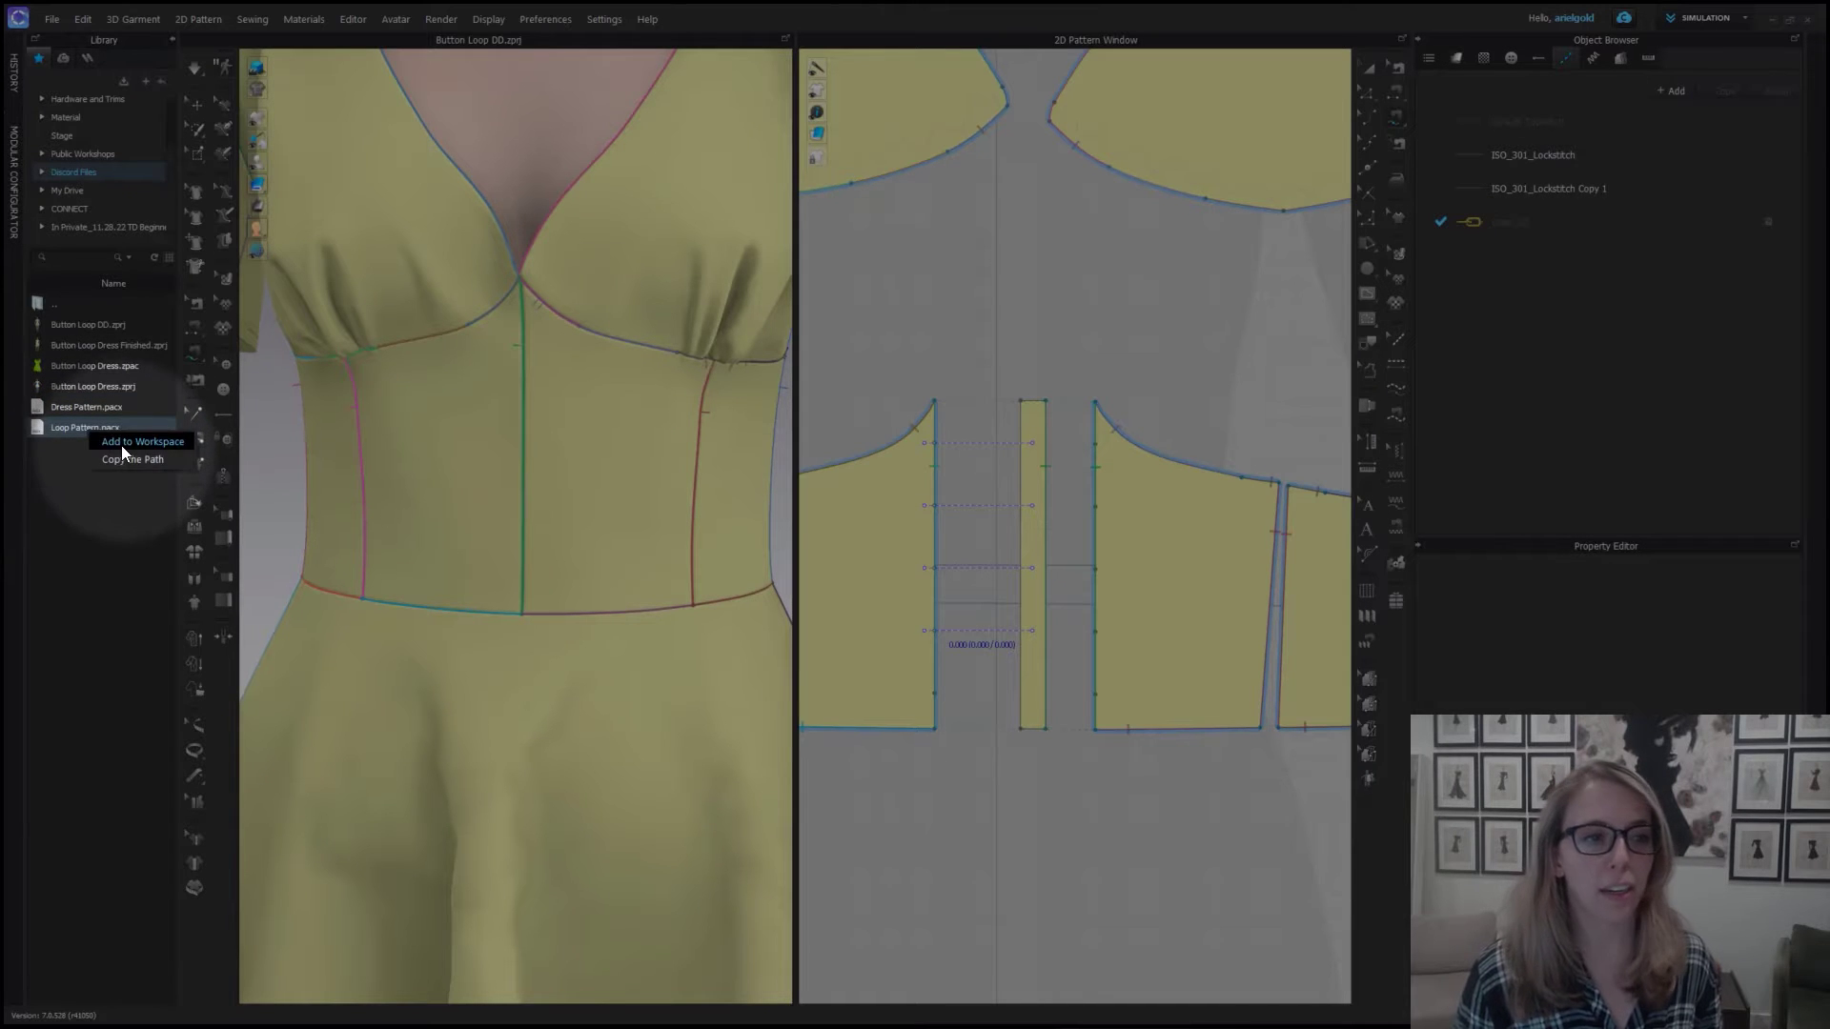
pyautogui.click(122, 443)
pyautogui.click(962, 581)
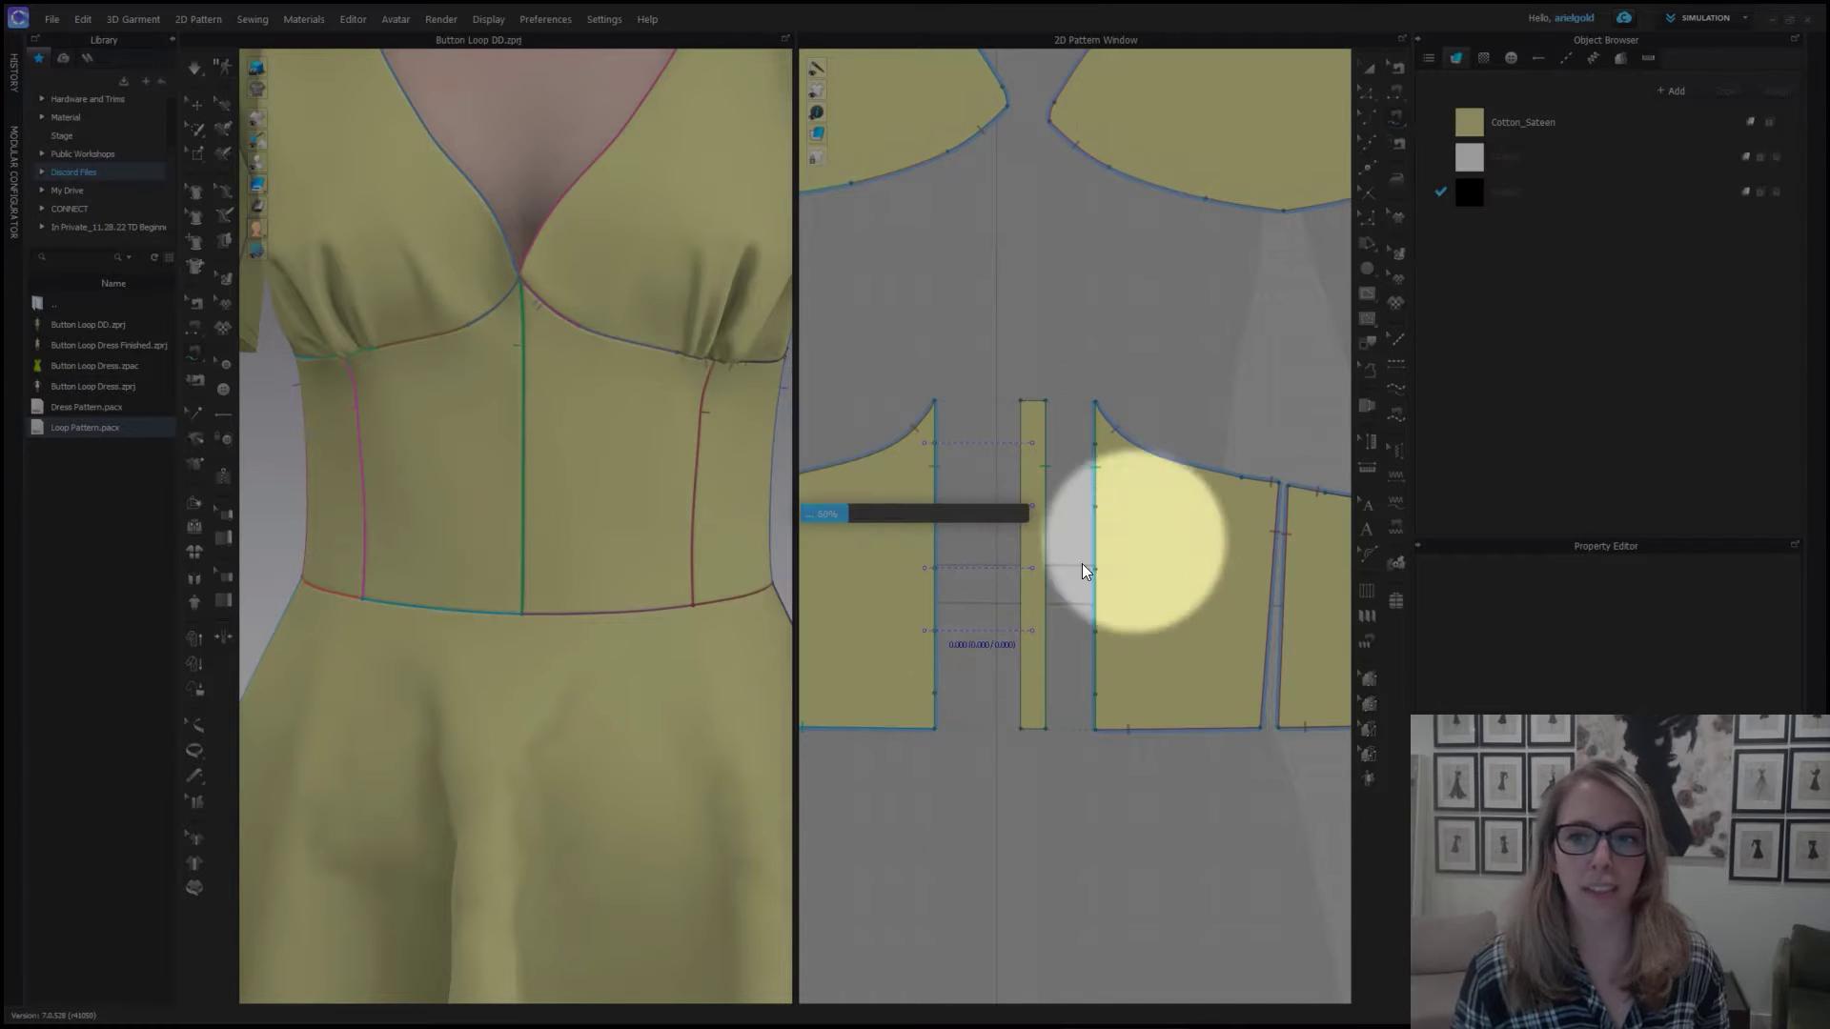
pyautogui.click(1368, 273)
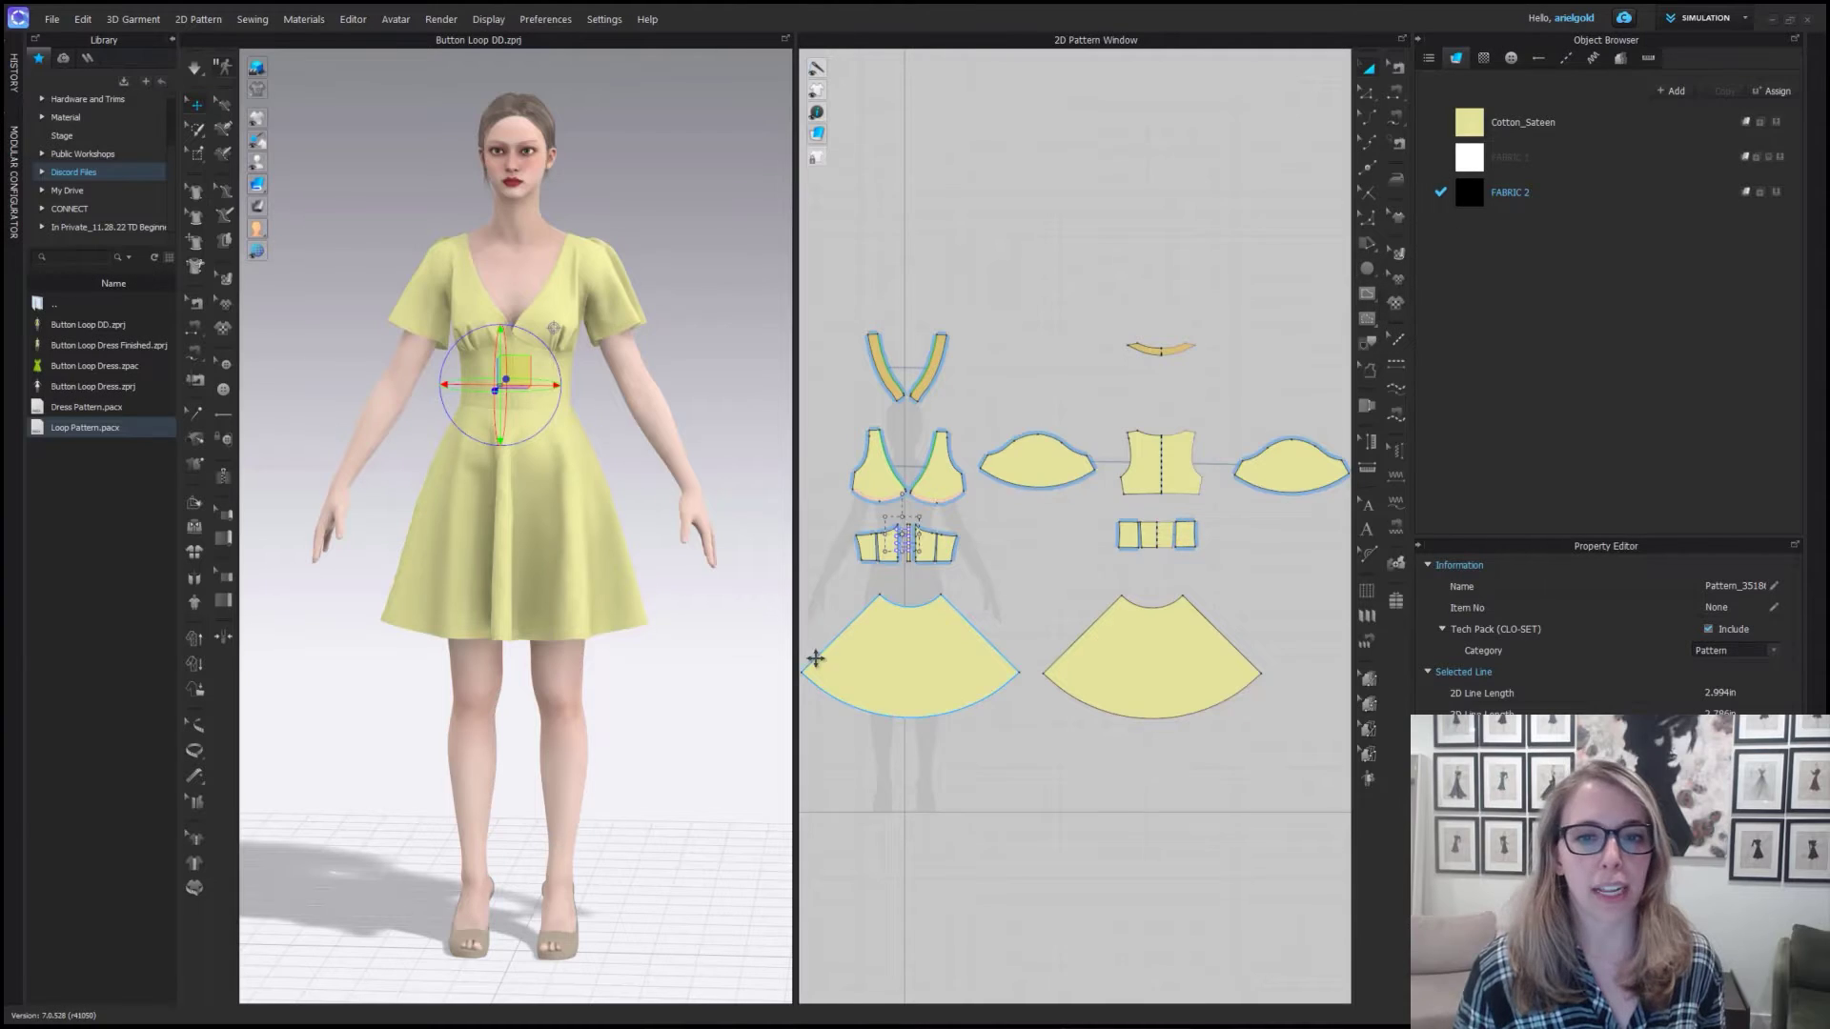
# Set the added loop piece's particle distance to 2 mm and accept the slower simulation.
pyautogui.scroll(6, 938, 548)
pyautogui.scroll(3, 1102, 507)
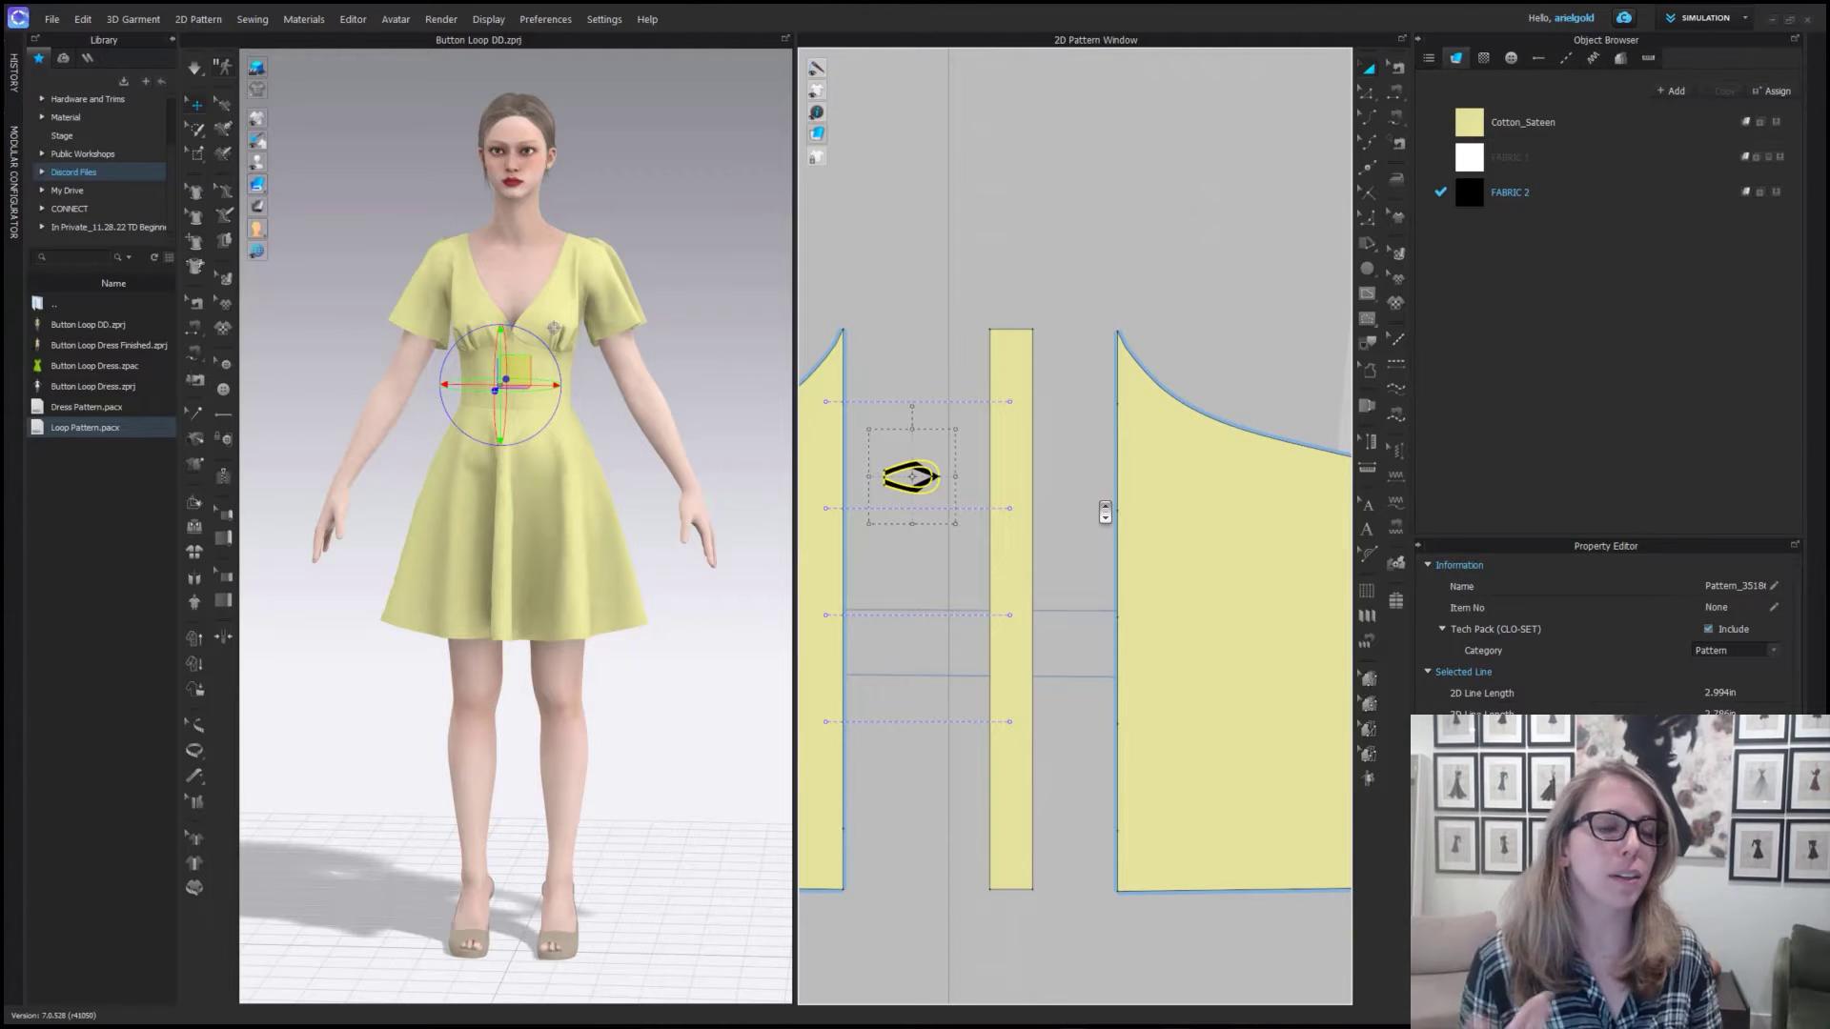
pyautogui.scroll(3, 931, 462)
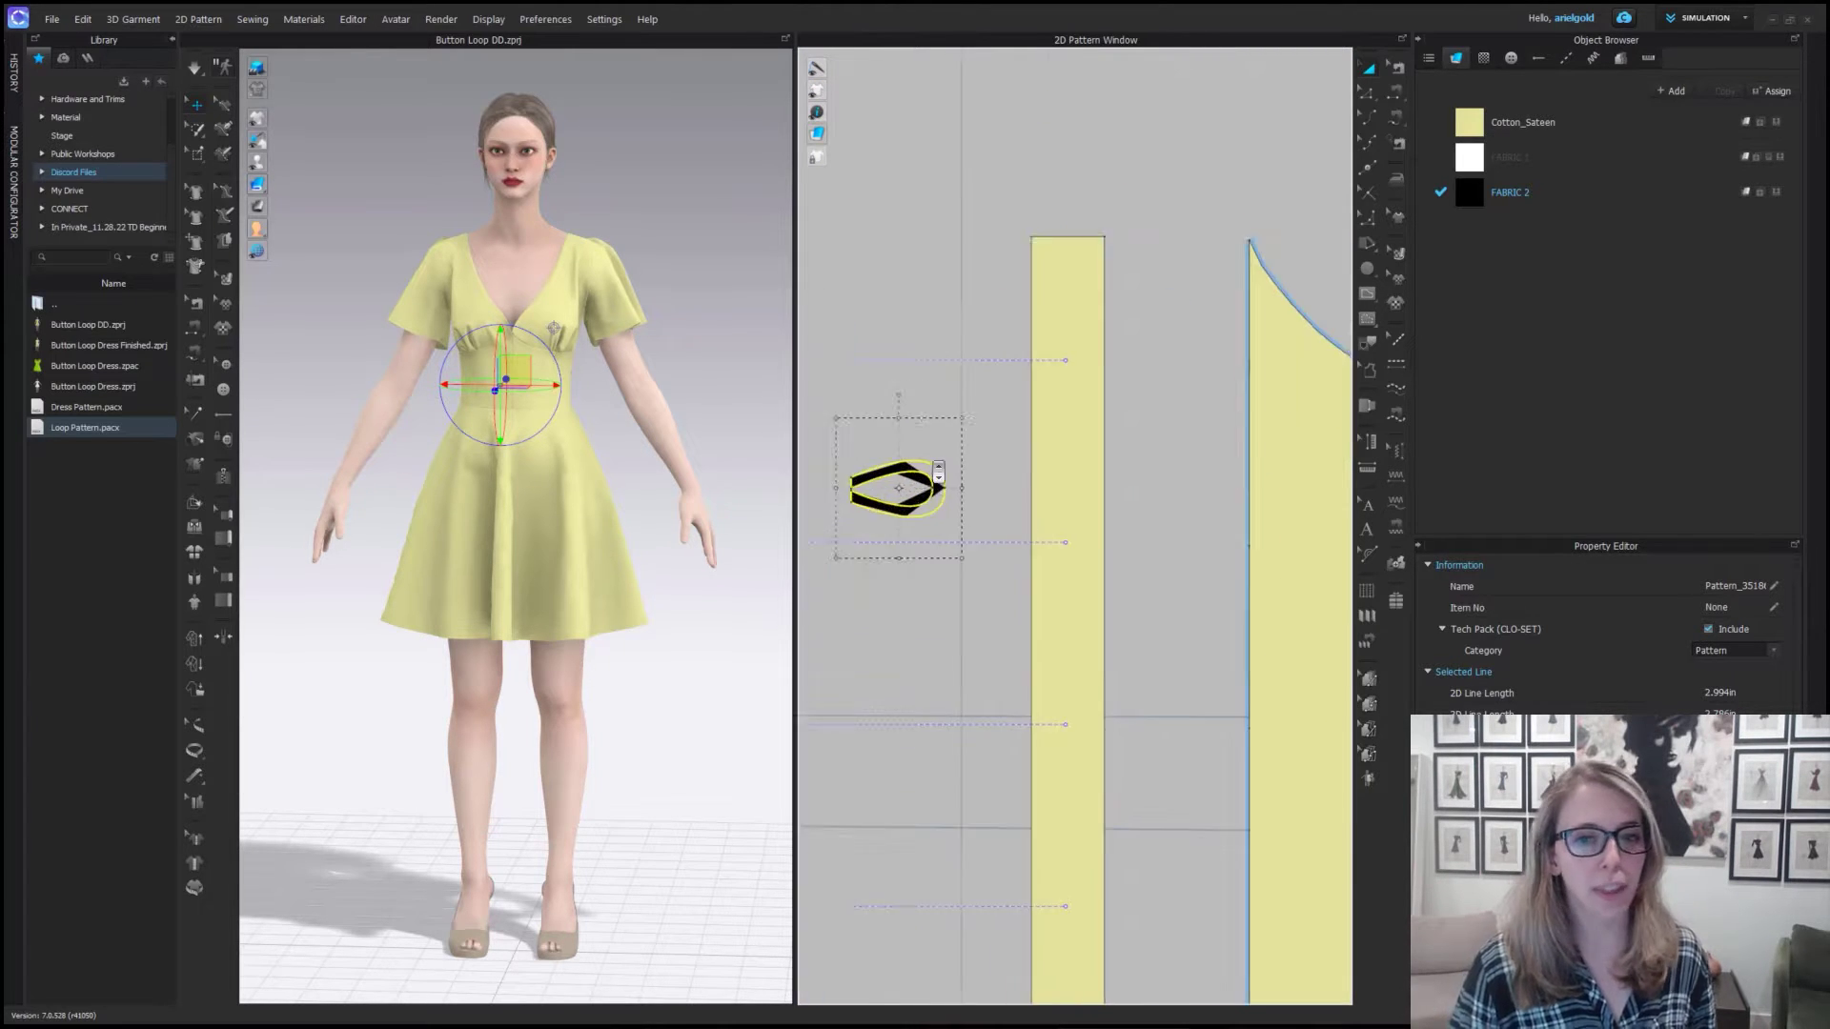
pyautogui.moveTo(895, 588); pyautogui.dragTo(981, 576, button='middle')
pyautogui.scroll(-3, 981, 548)
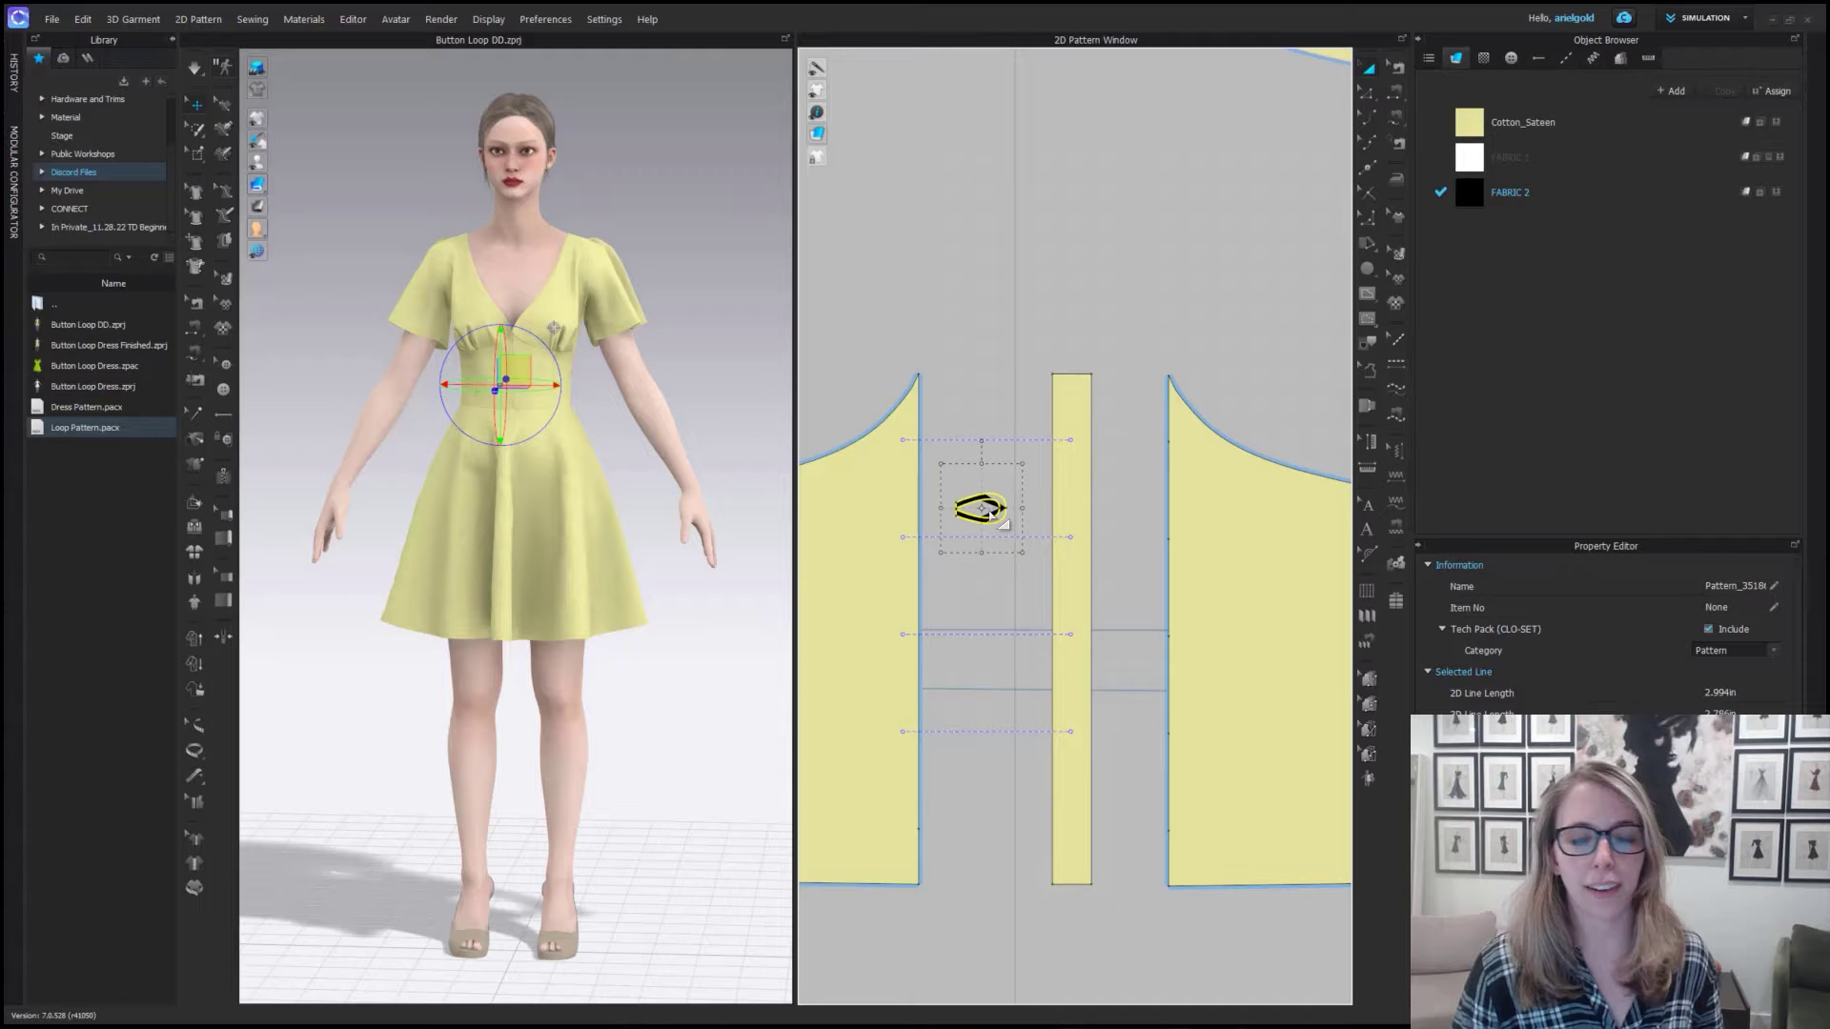
pyautogui.scroll(3, 531, 354)
pyautogui.scroll(10, 584, 502)
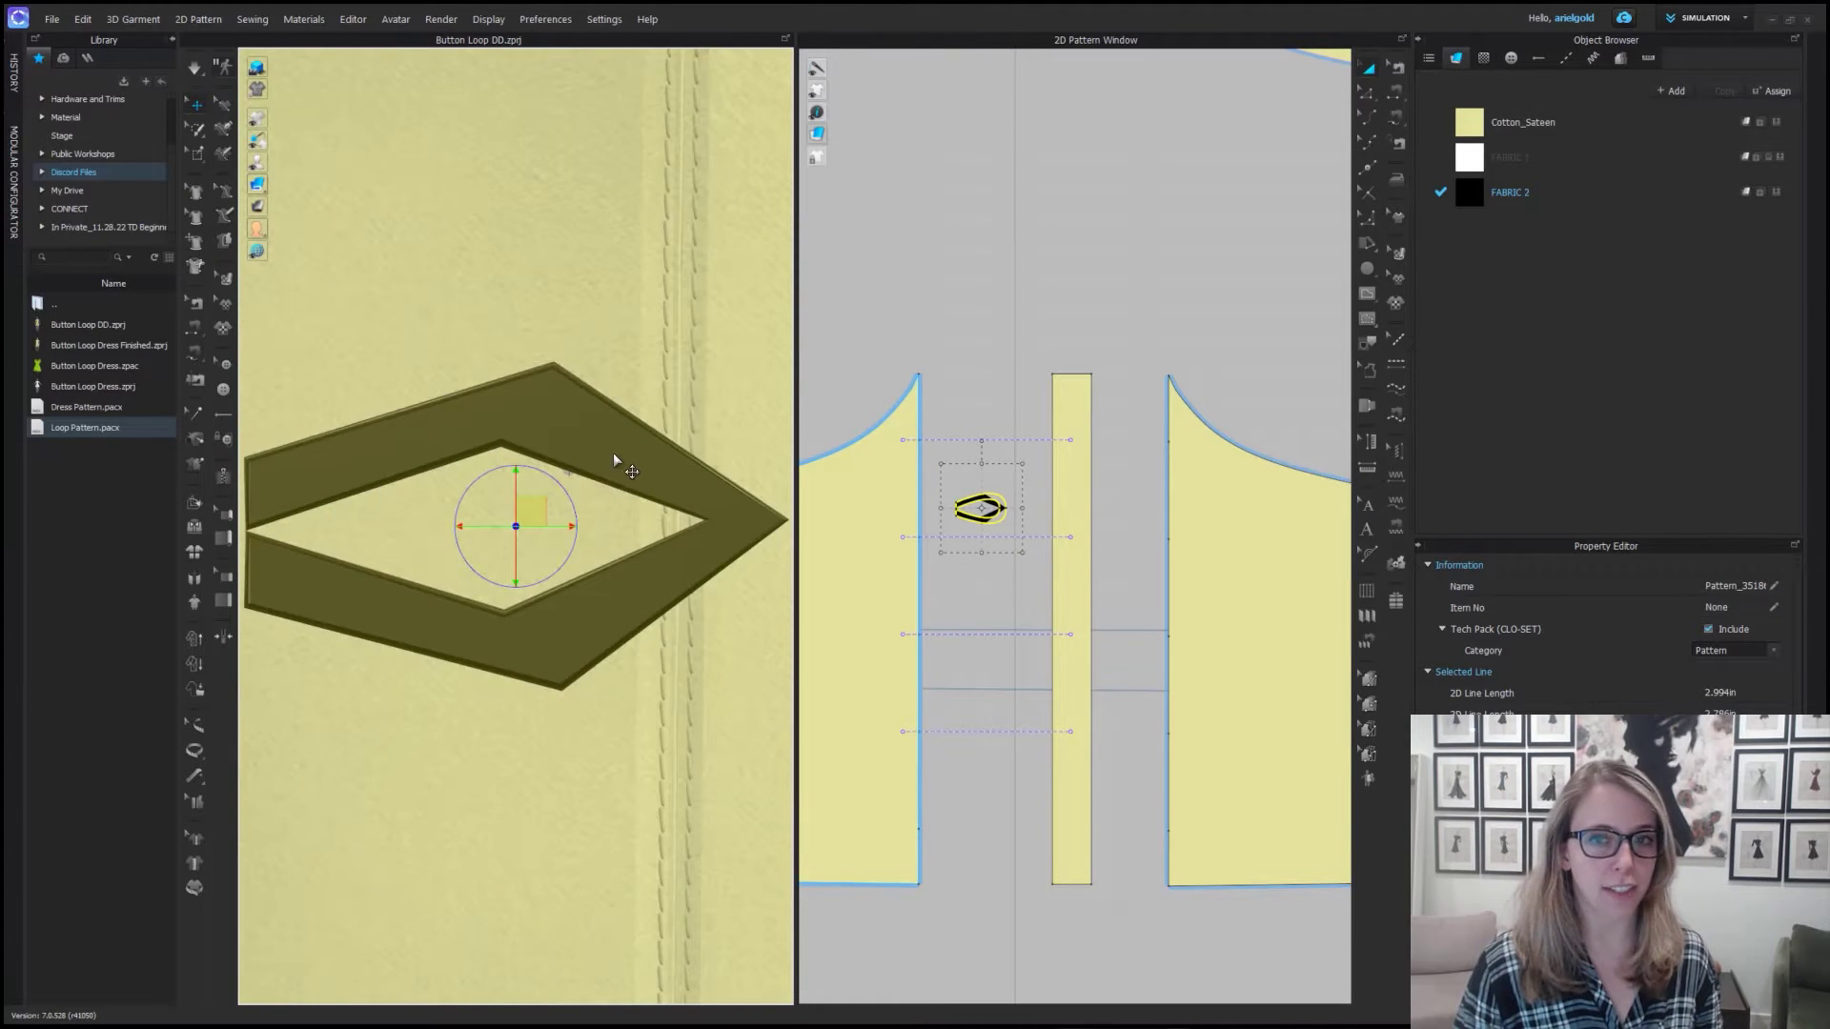
pyautogui.scroll(-5, 608, 457)
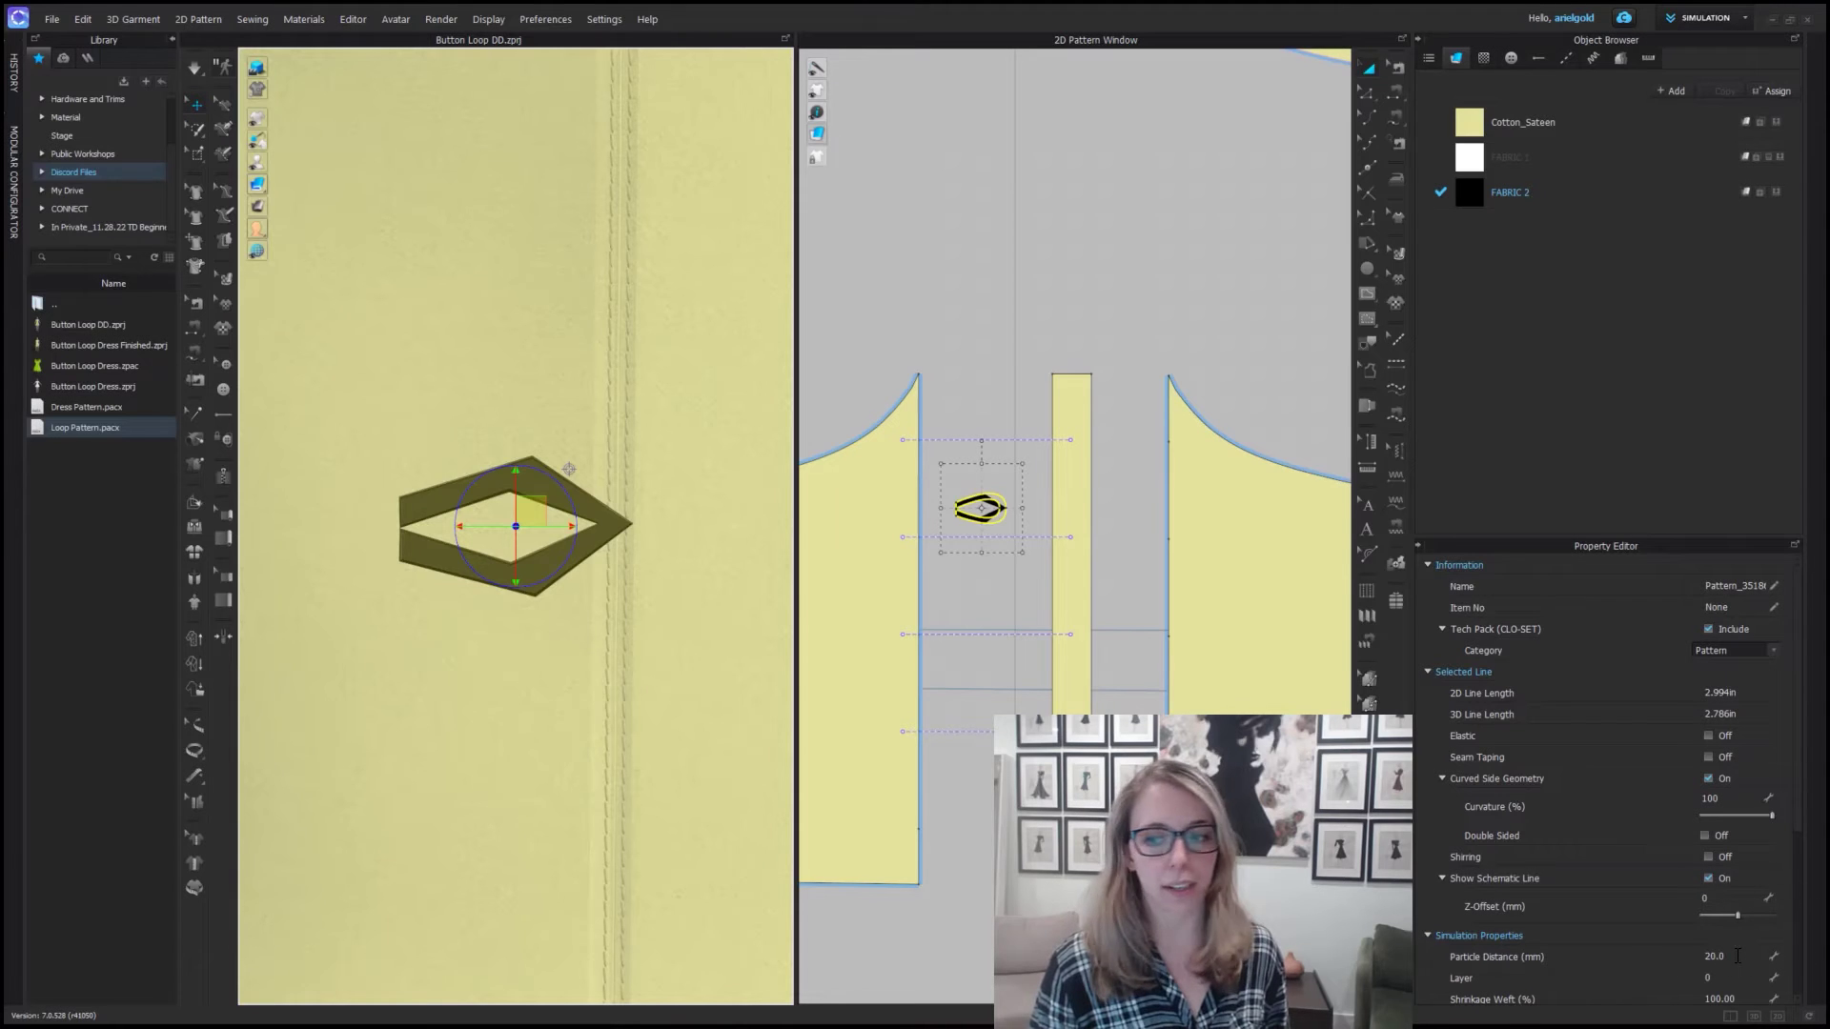
pyautogui.click(1737, 956)
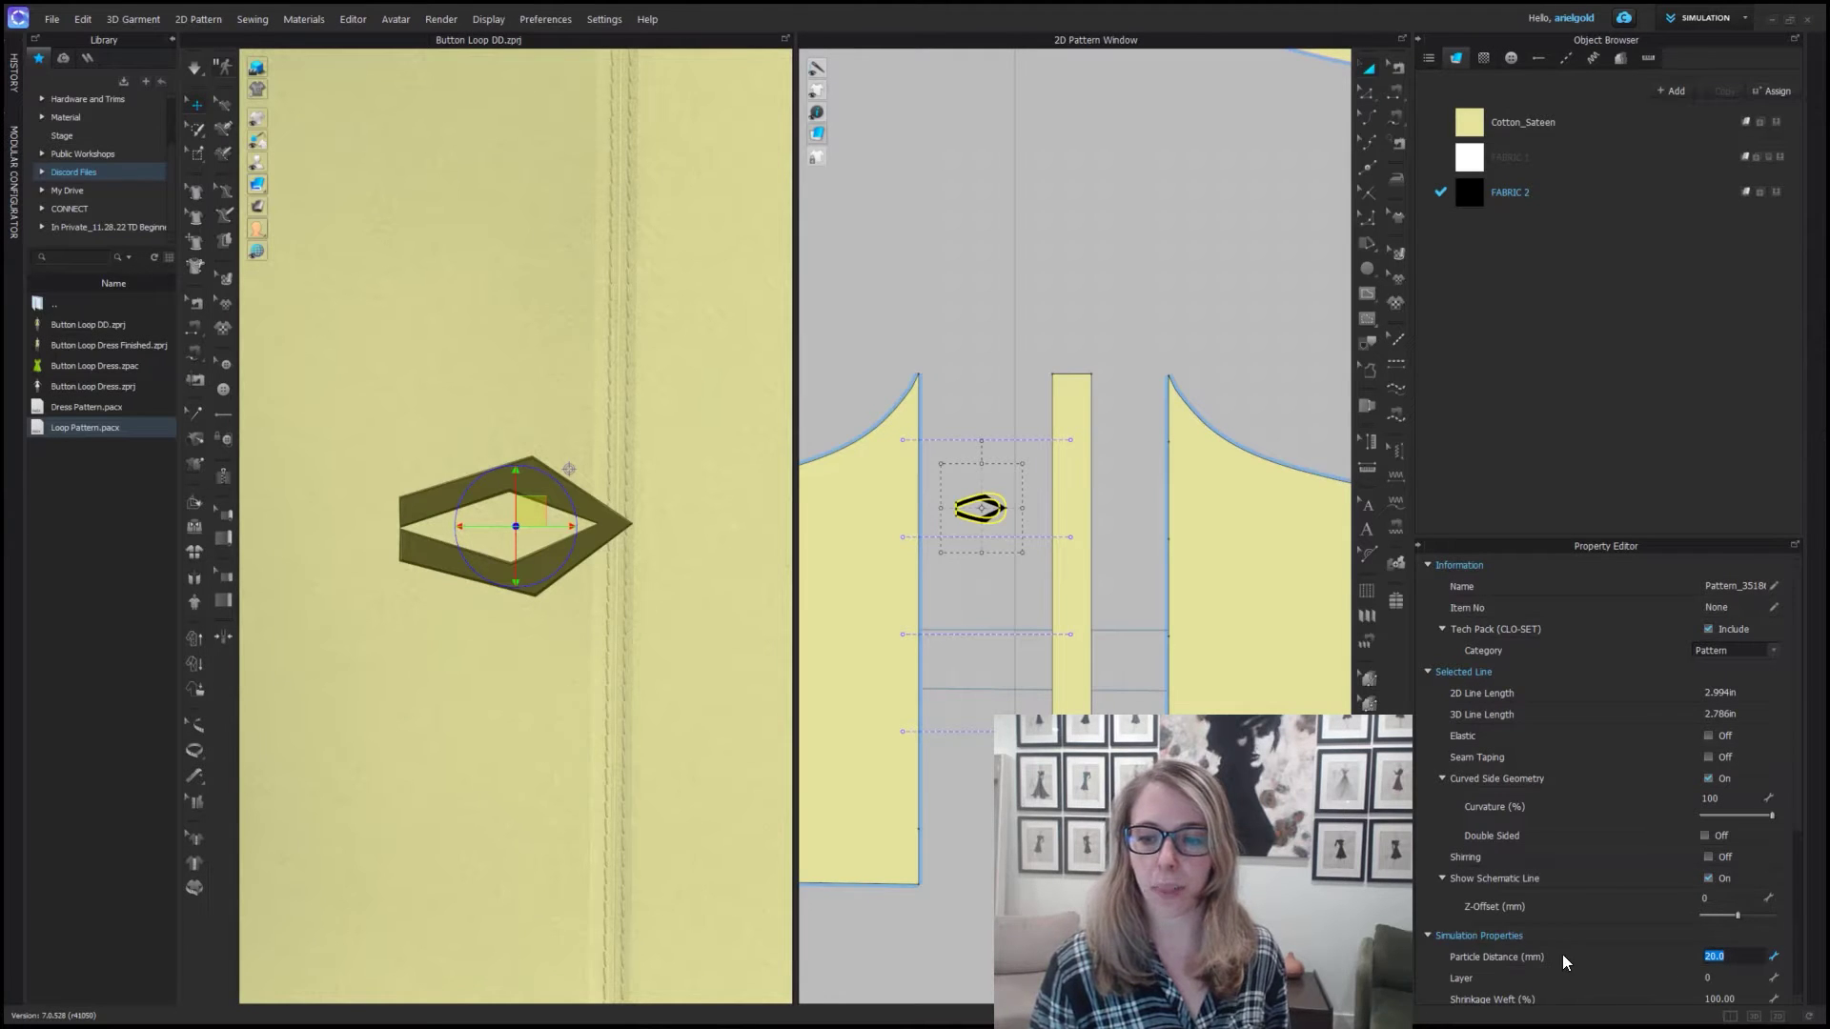
pyautogui.scroll(-3, 1622, 757)
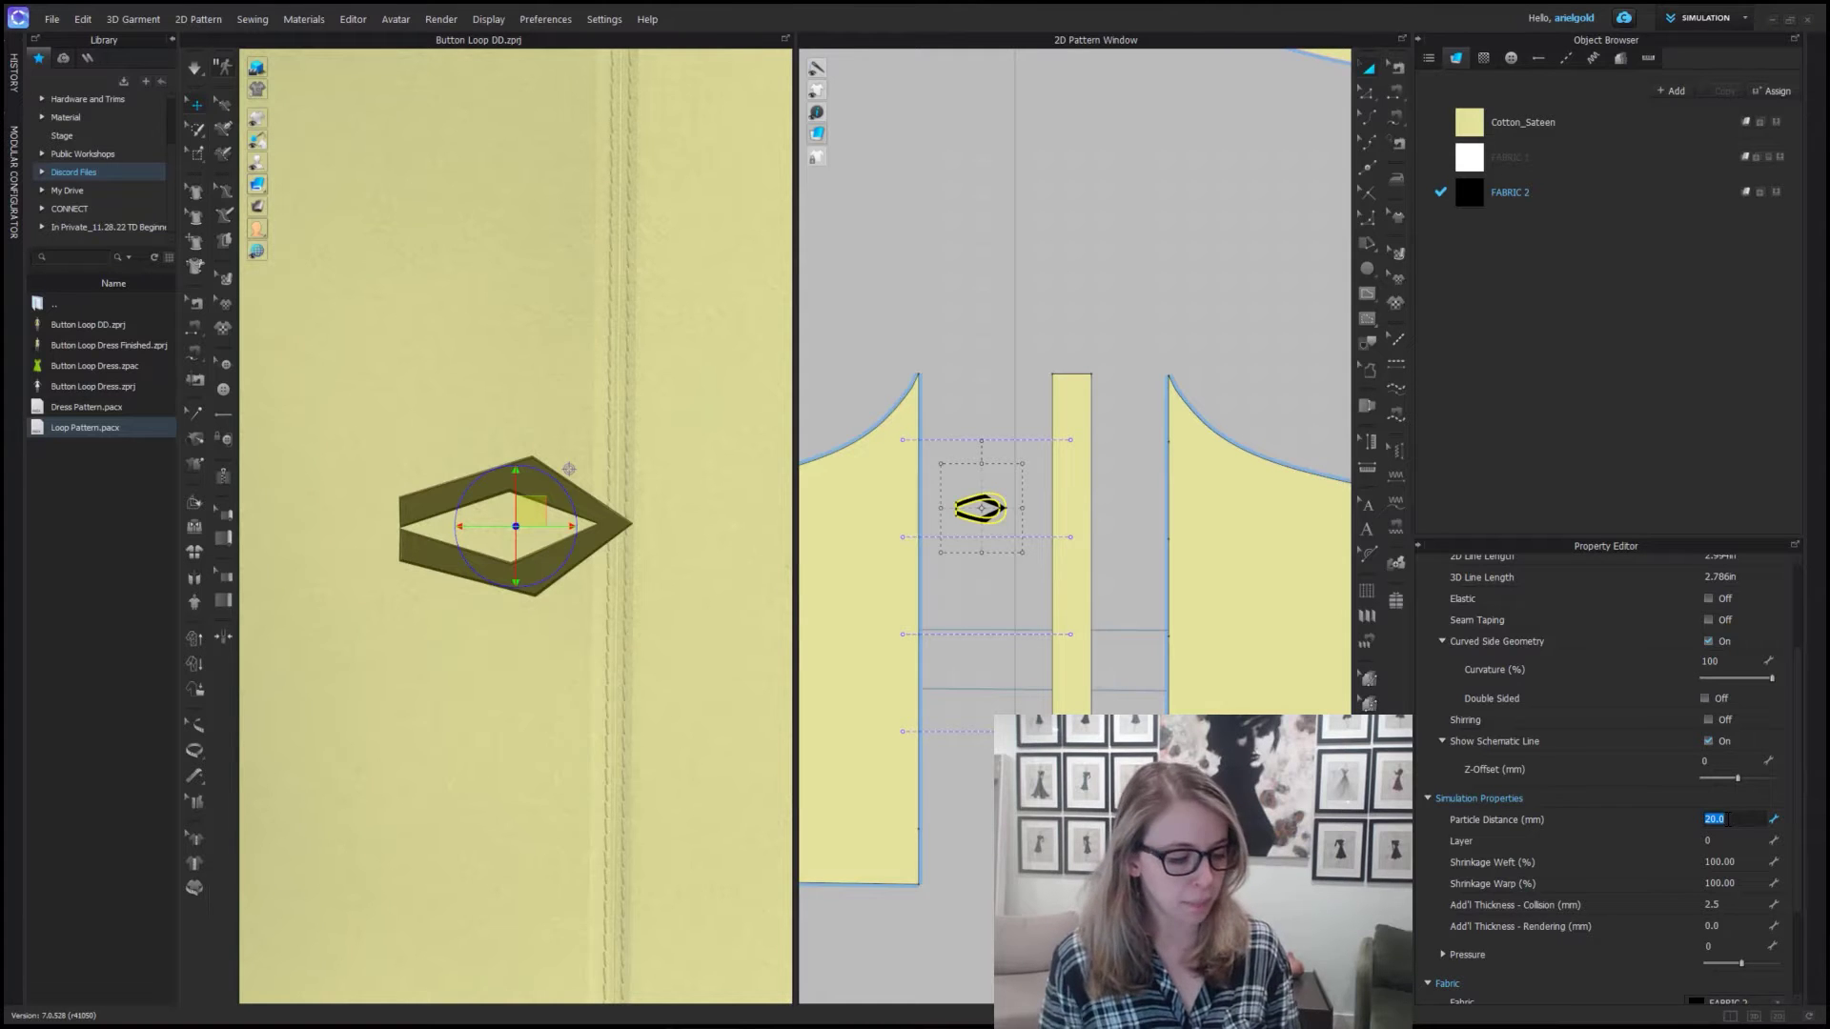
pyautogui.press('Return')
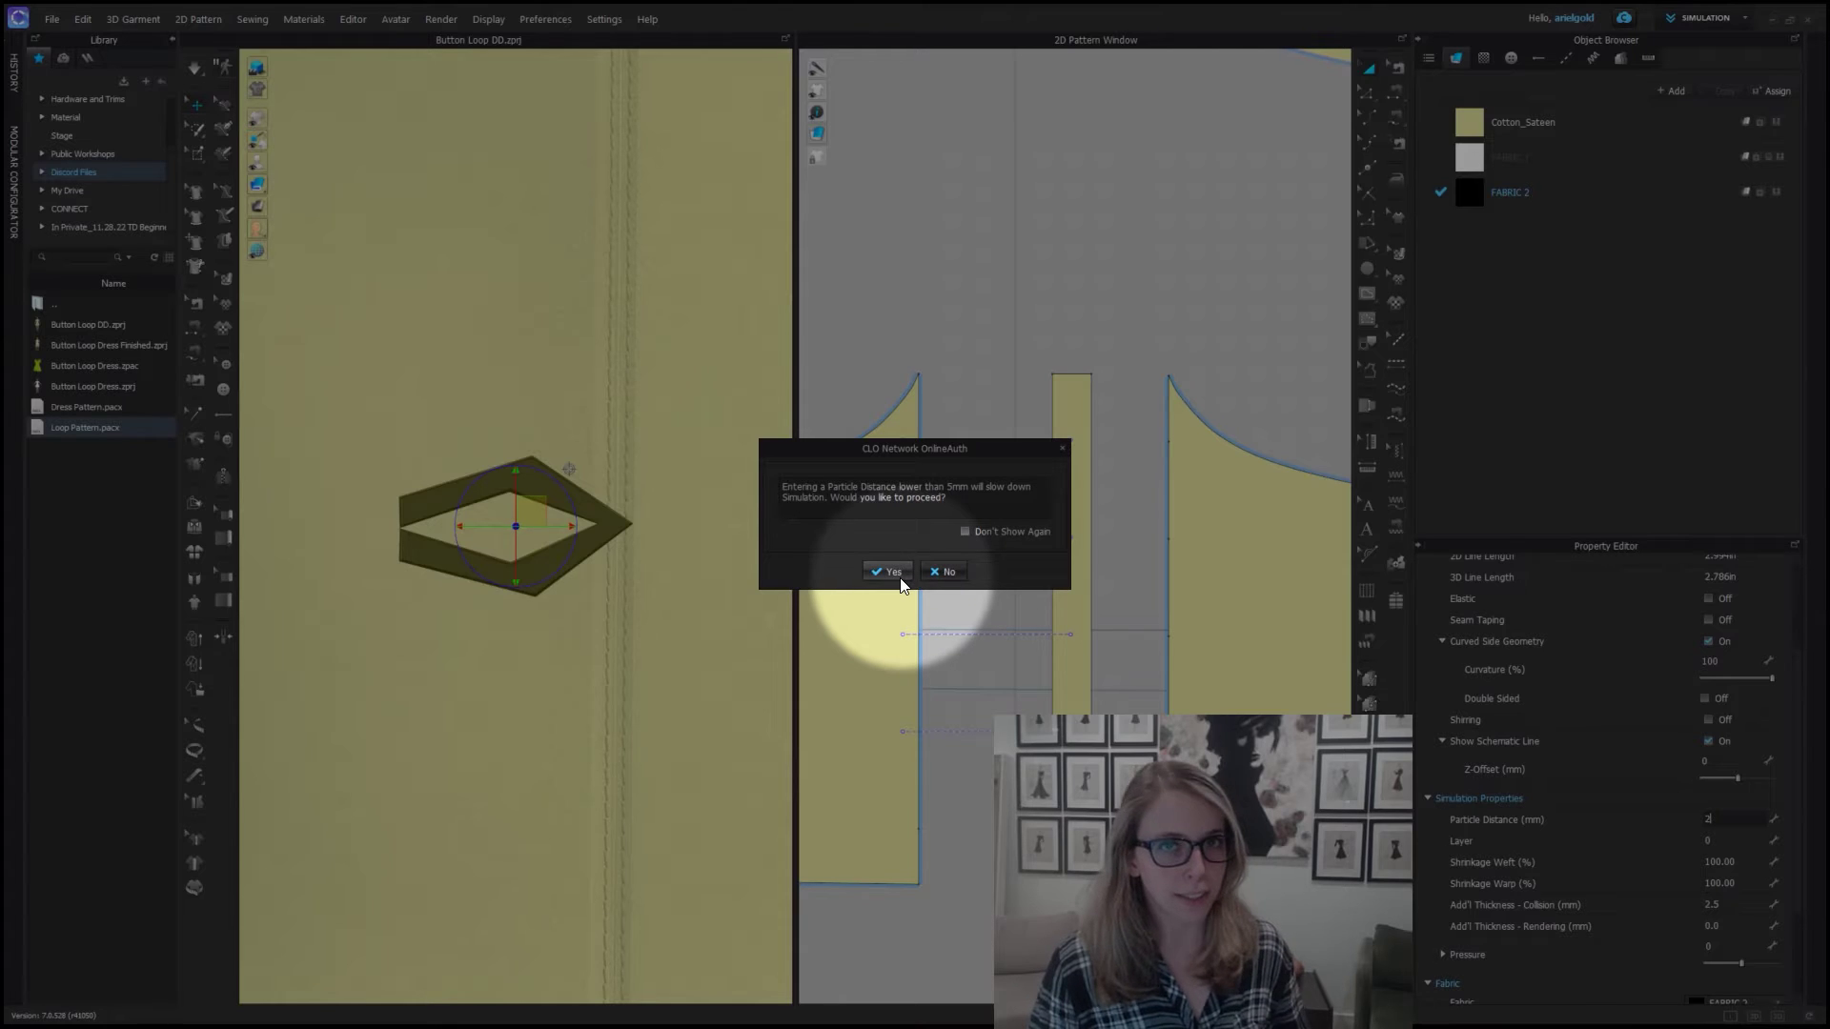
pyautogui.click(891, 572)
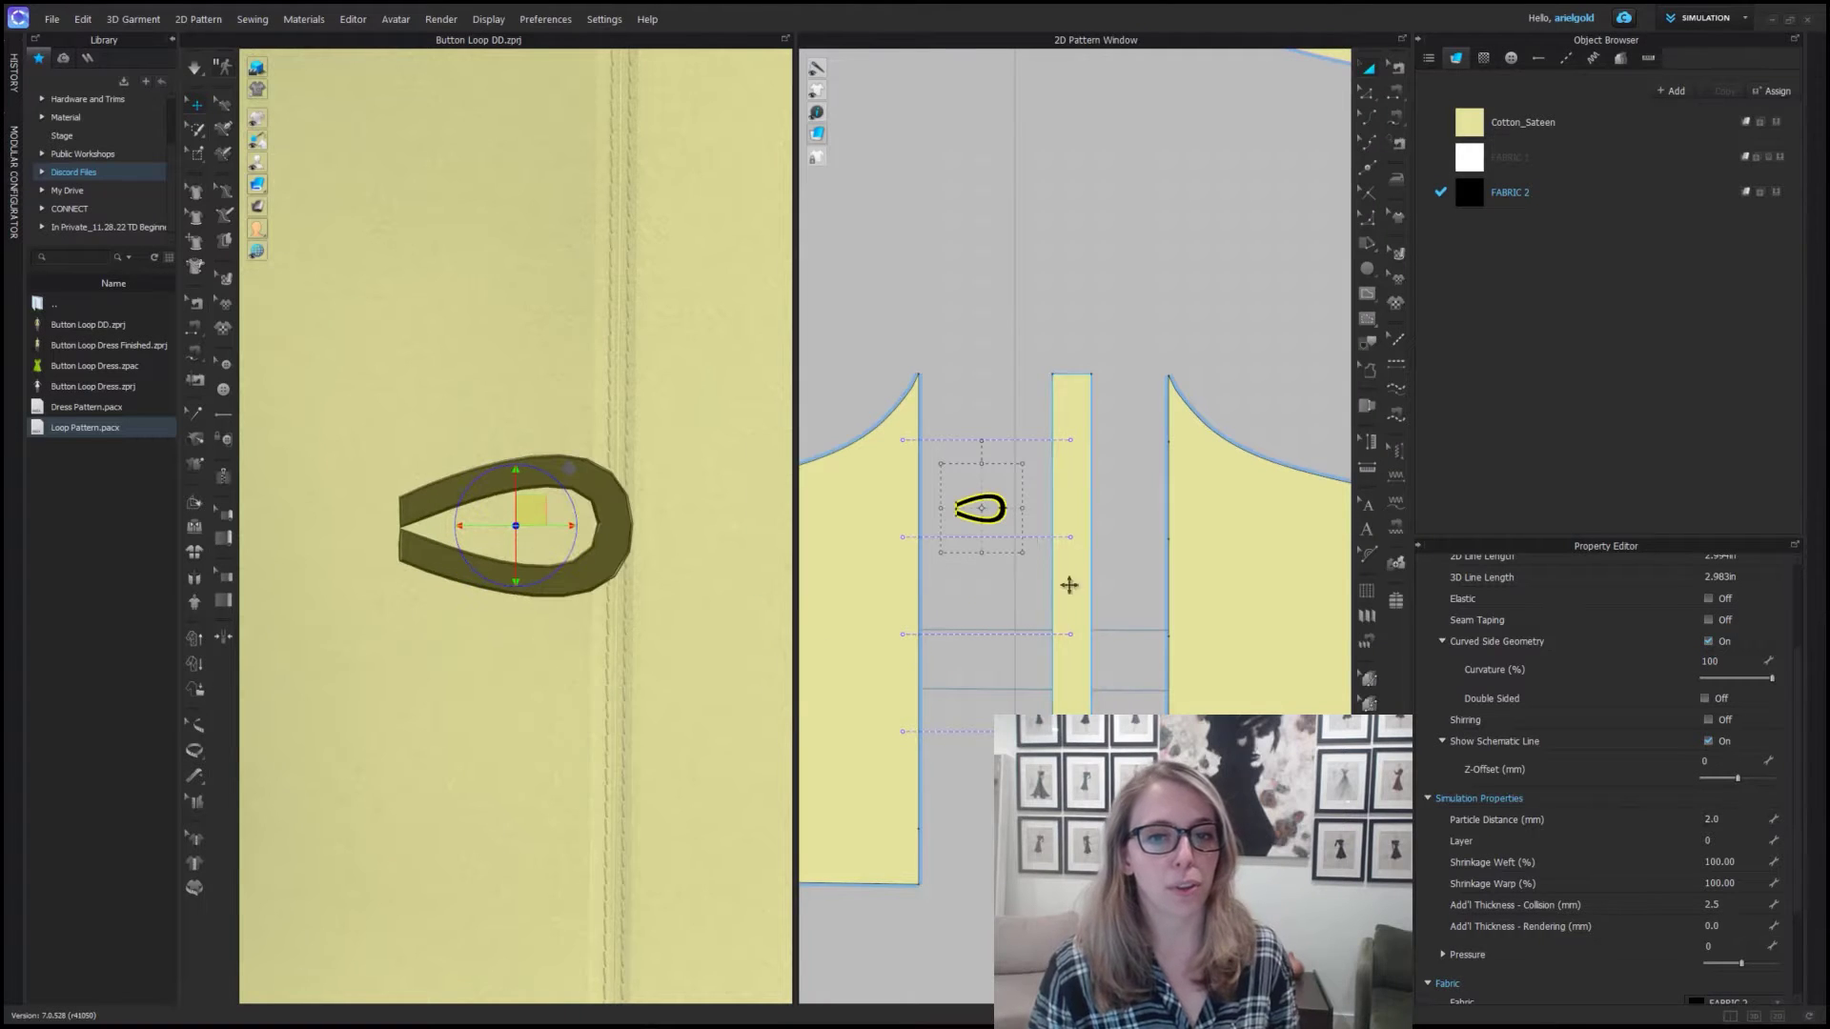
# Assign the Cotton_Sateen fabric to the loop piece and move it level with the topmost tack line at the center front.
pyautogui.scroll(2, 1069, 546)
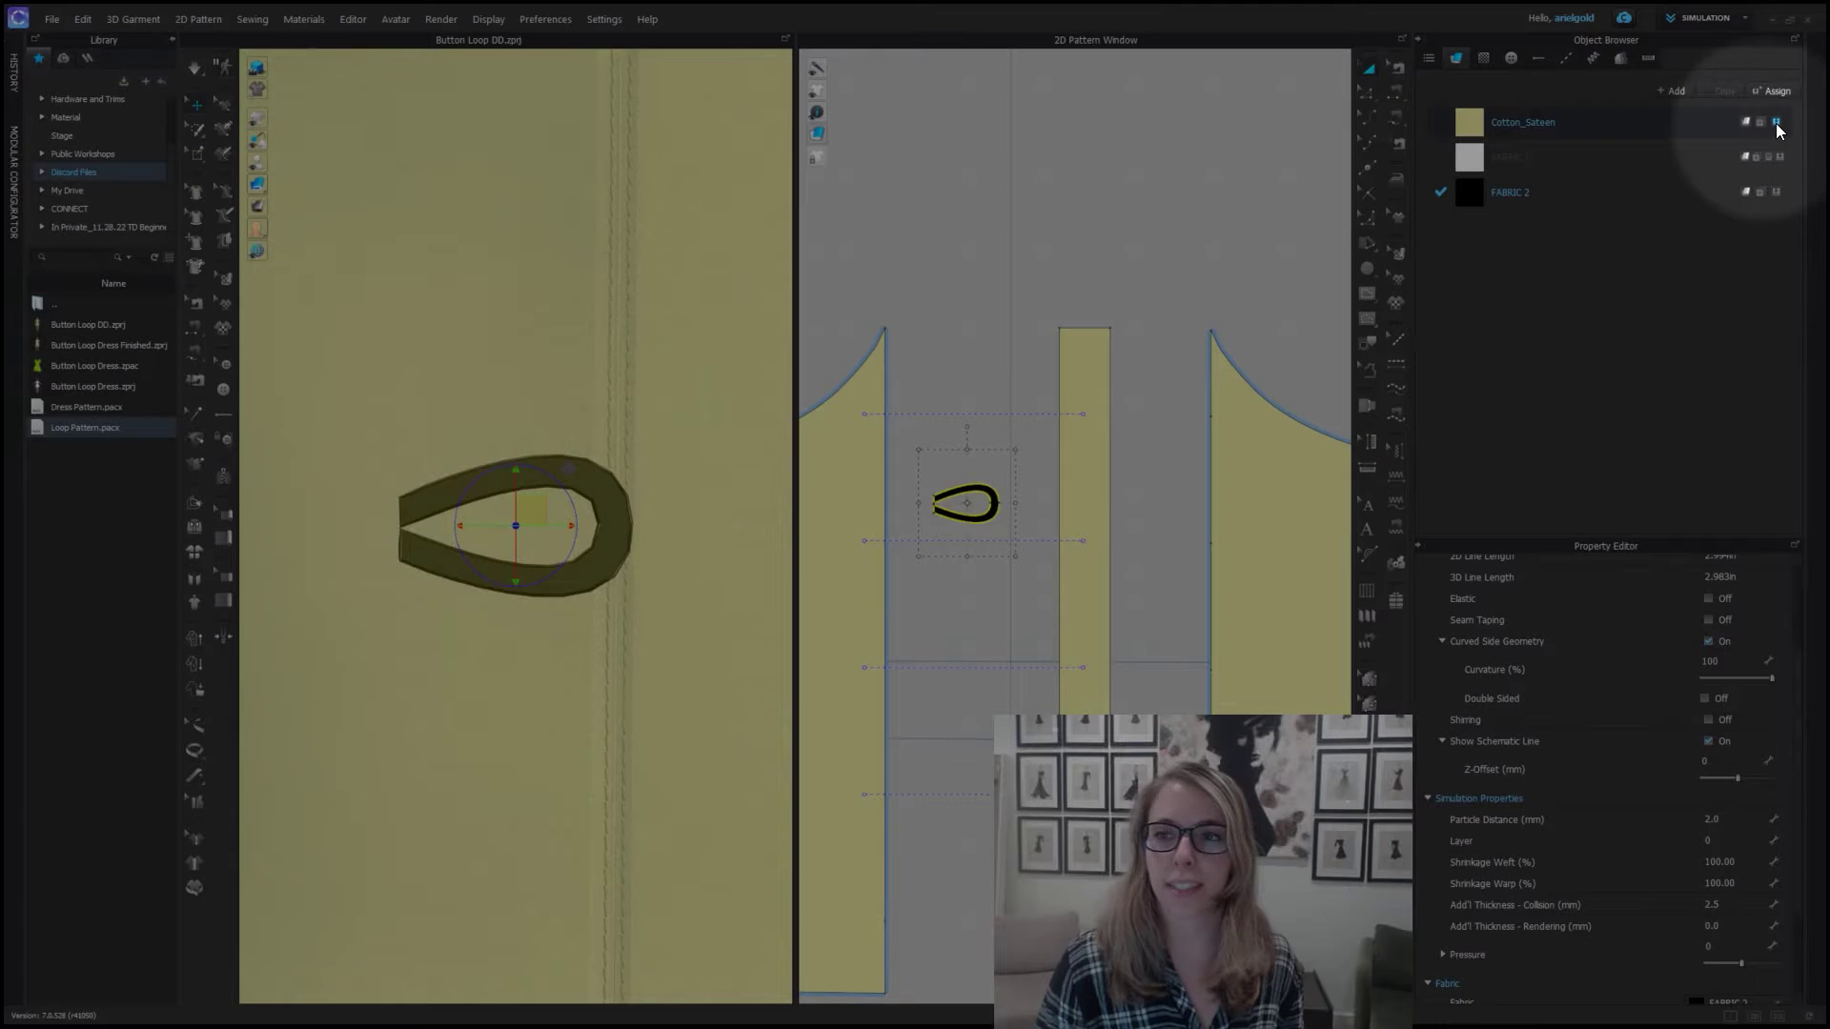
pyautogui.click(1775, 122)
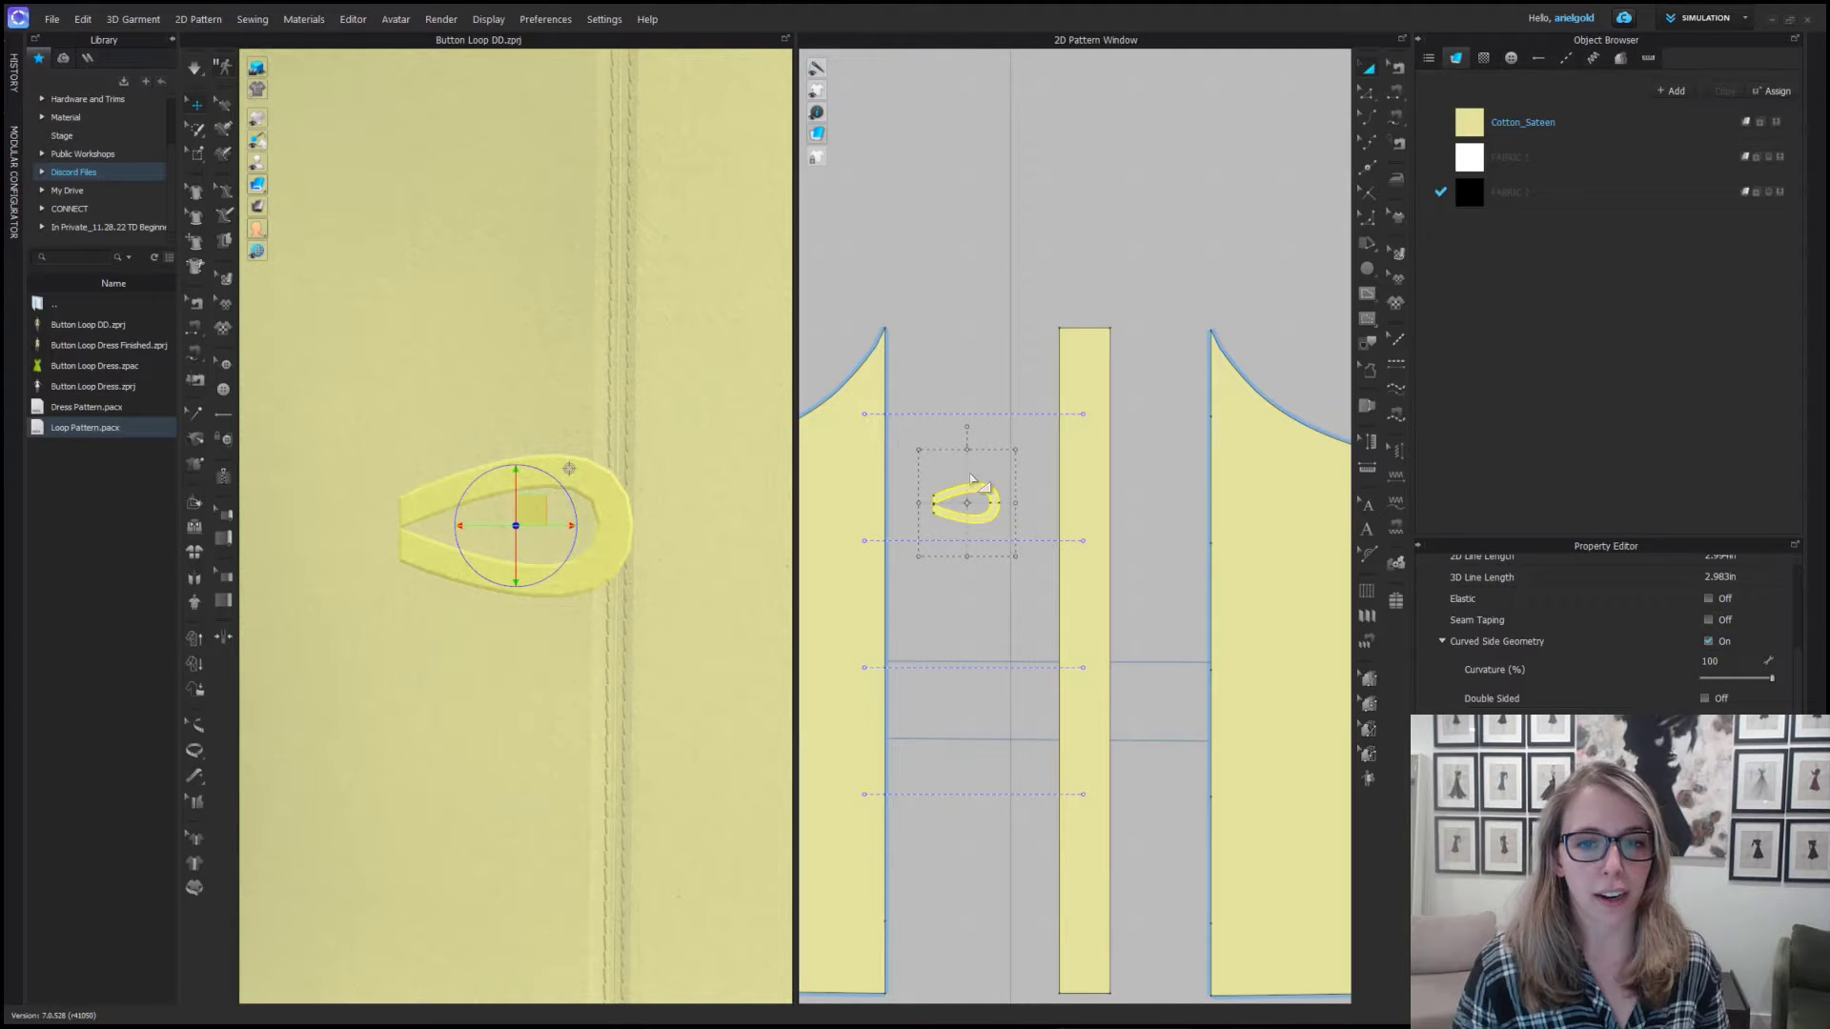
pyautogui.moveTo(980, 486); pyautogui.dragTo(991, 421)
# Paste 4 copies of the loop straight below the original at an interval of 1.25 in.
pyautogui.scroll(-3, 991, 494)
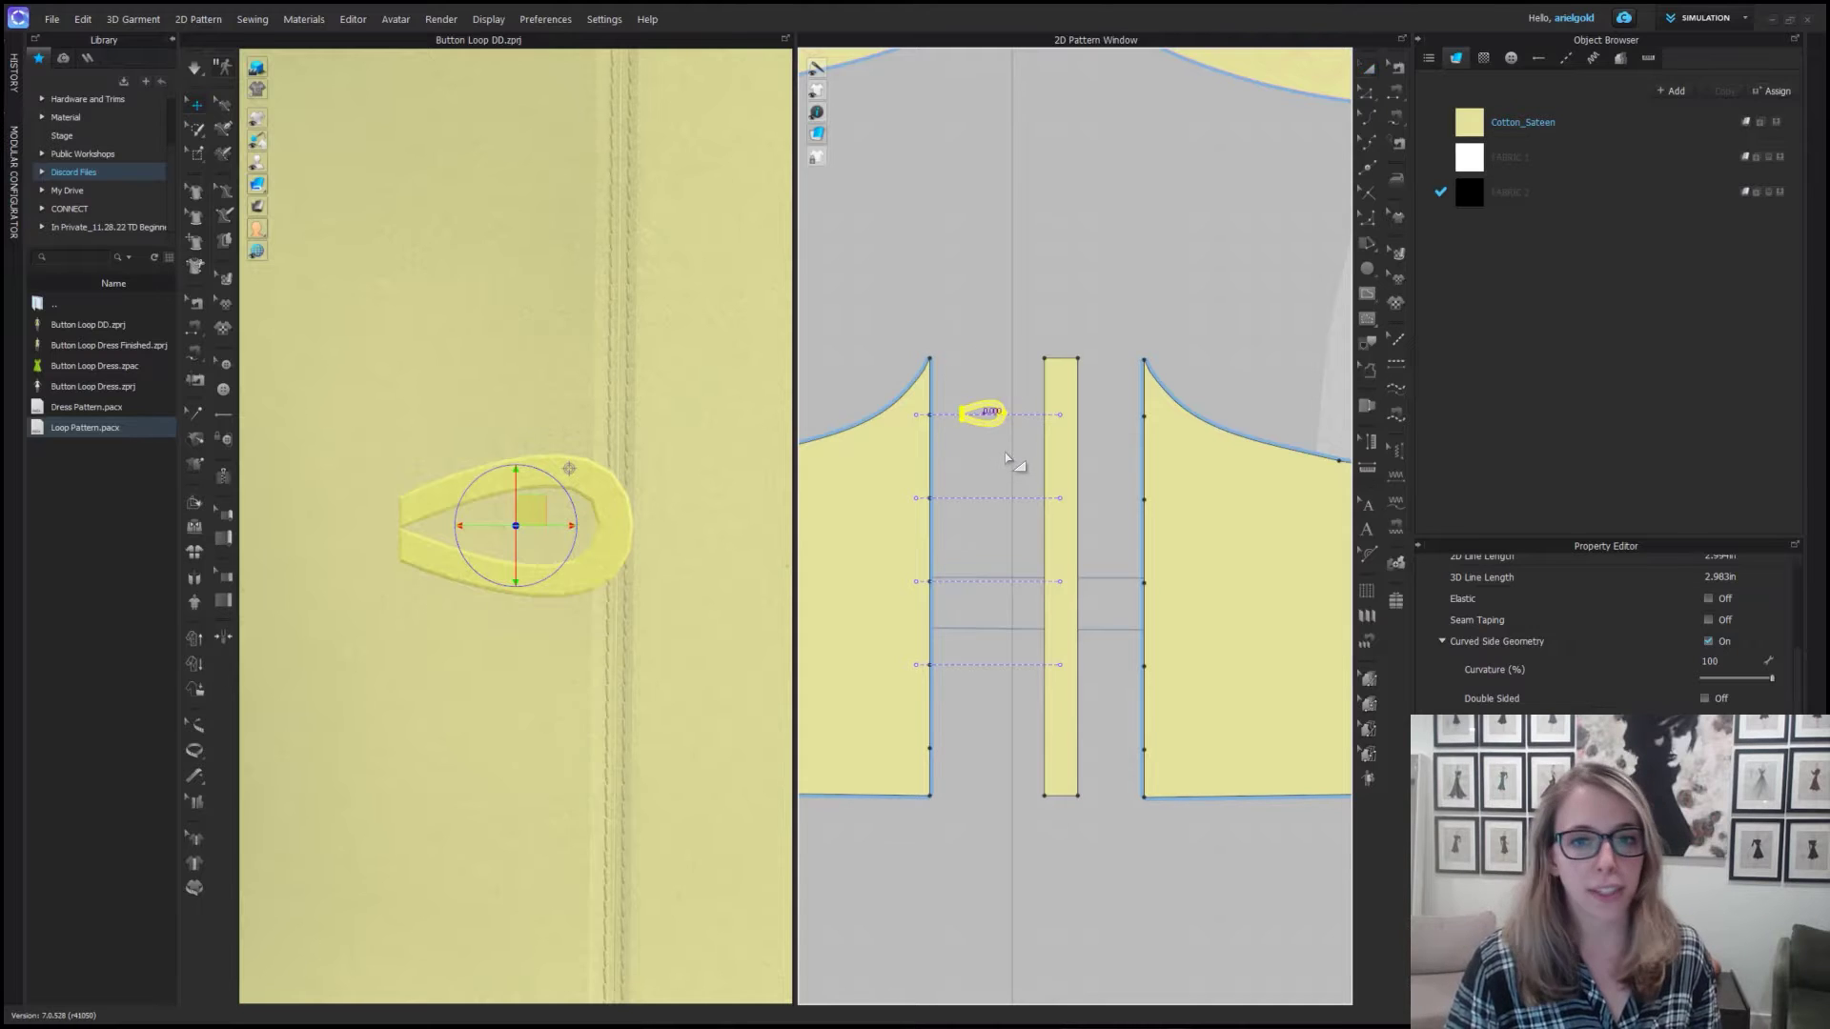
pyautogui.hotkey('ctrl', 'v')
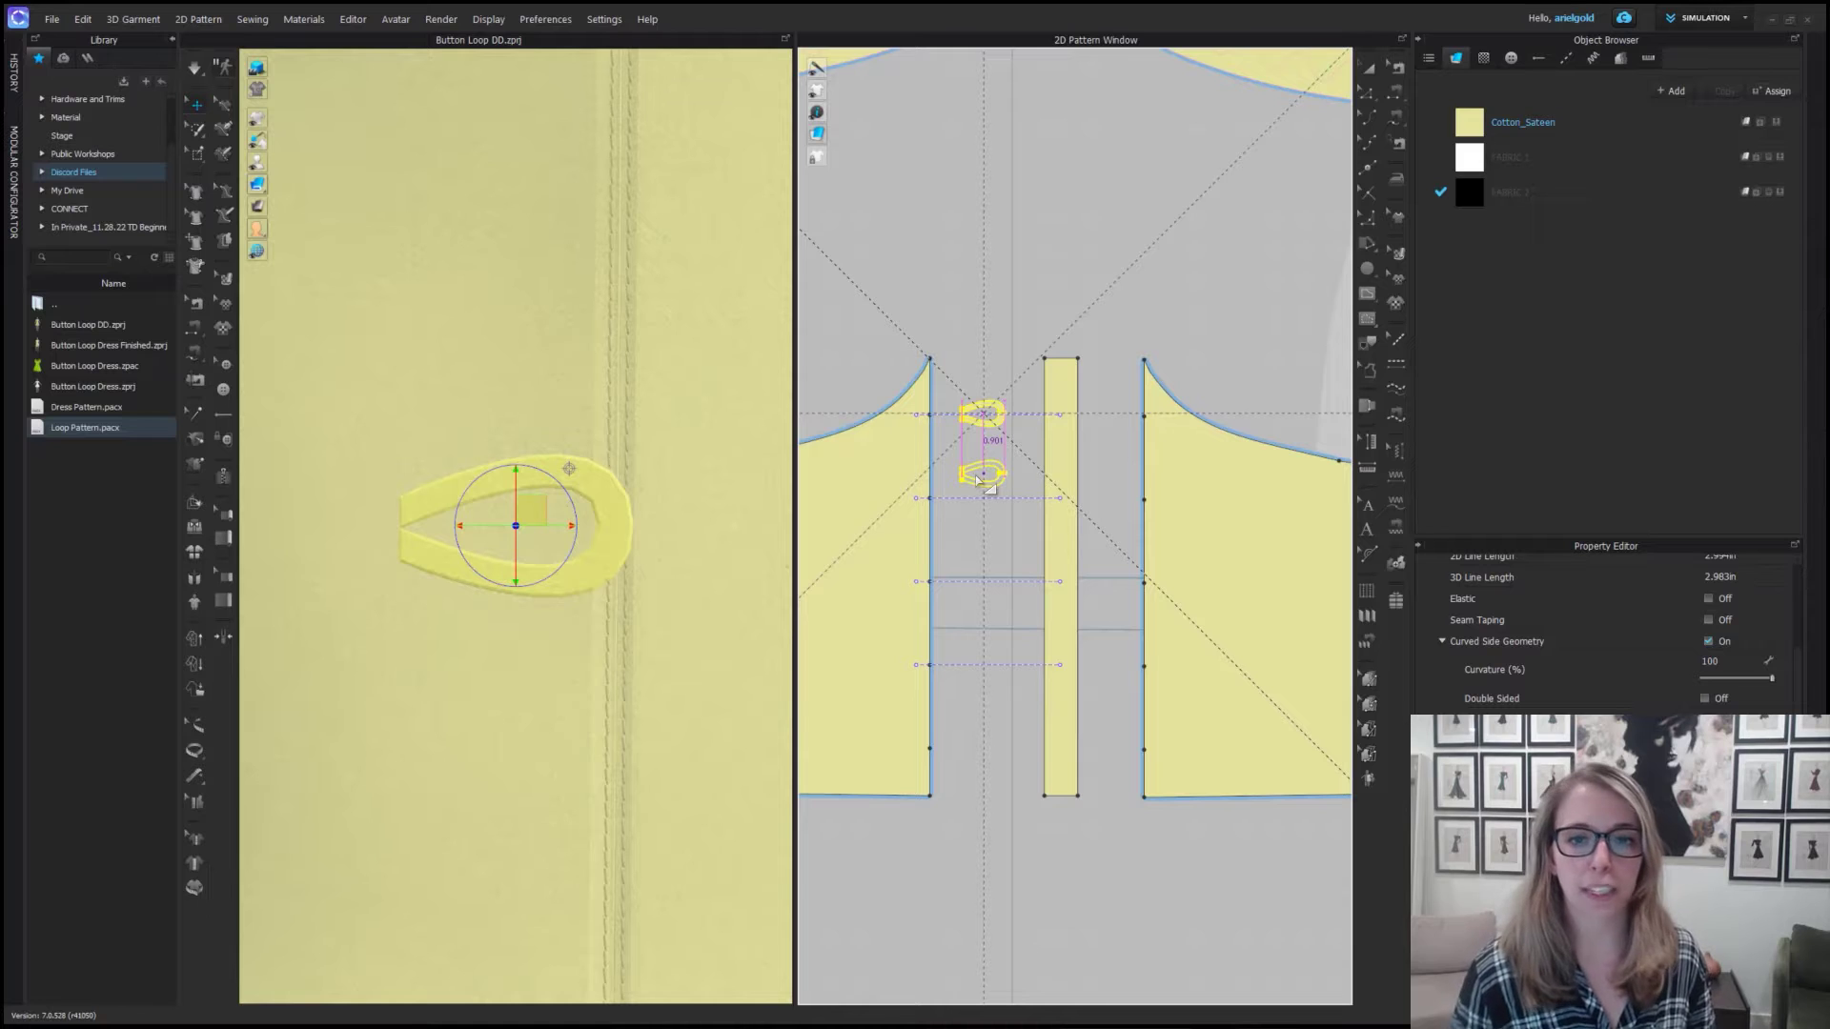
pyautogui.rightClick(977, 478)
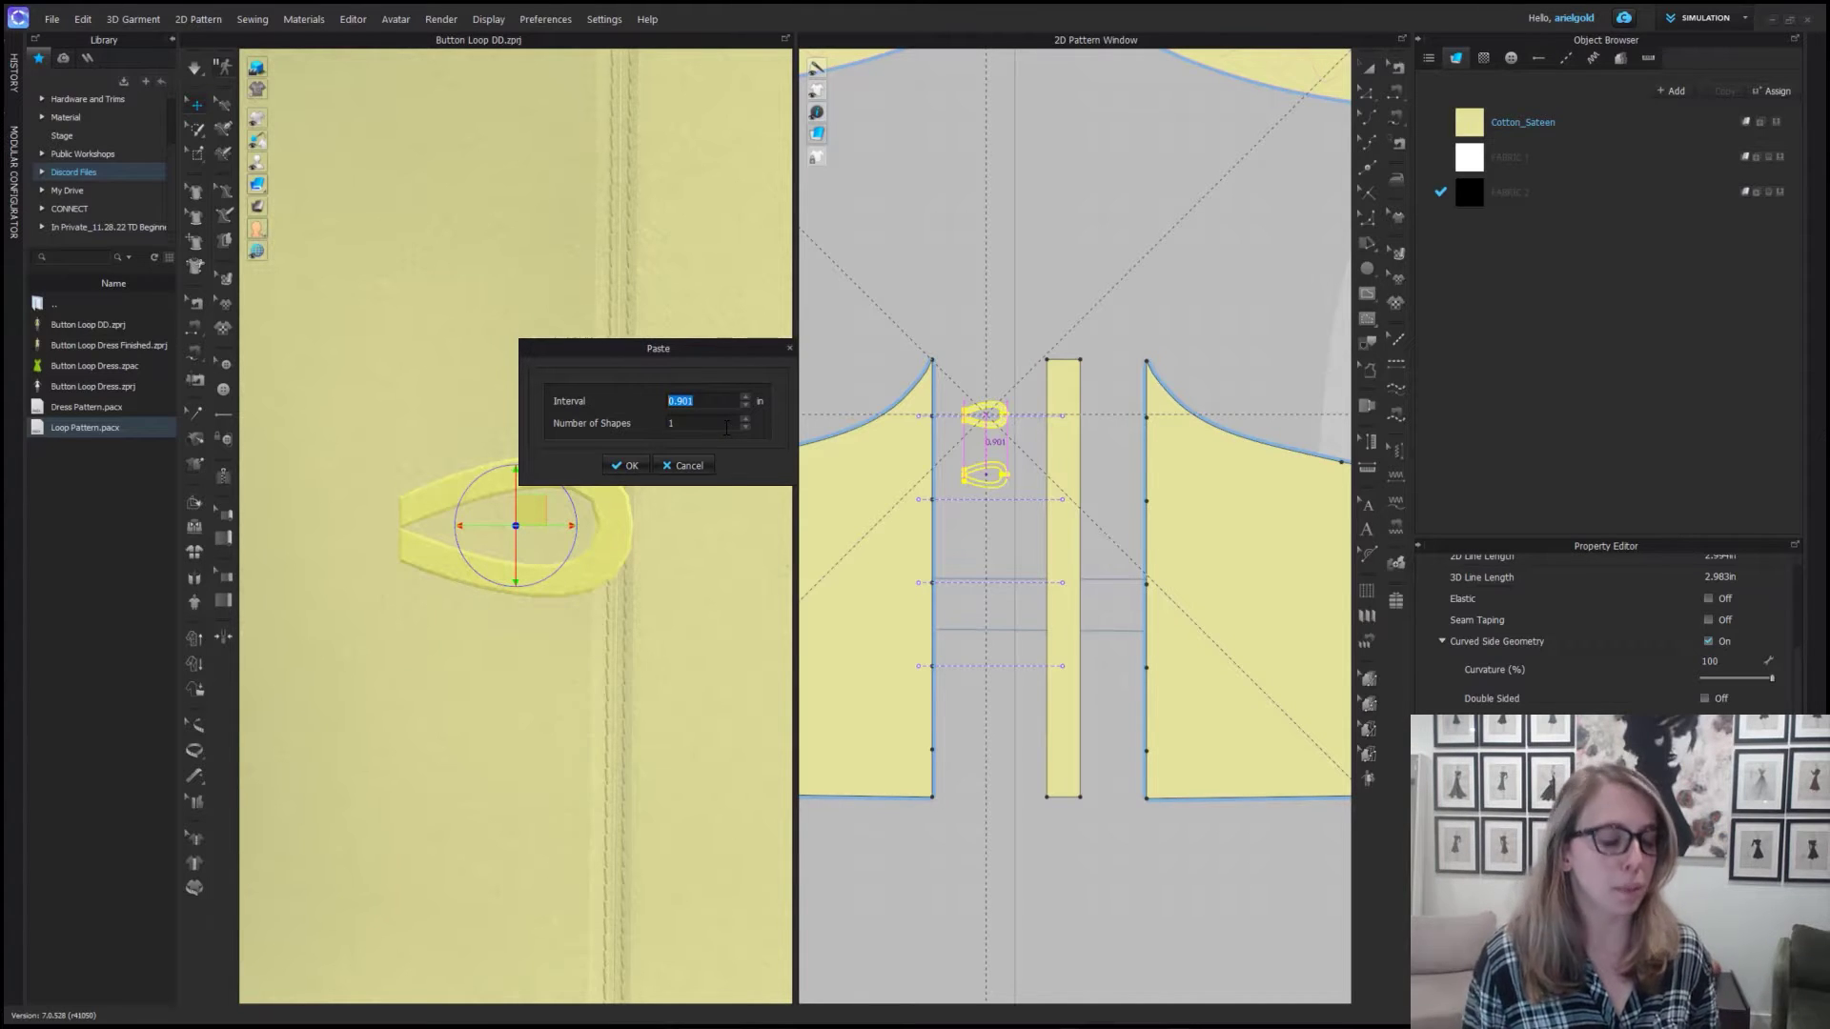
pyautogui.write('1.')
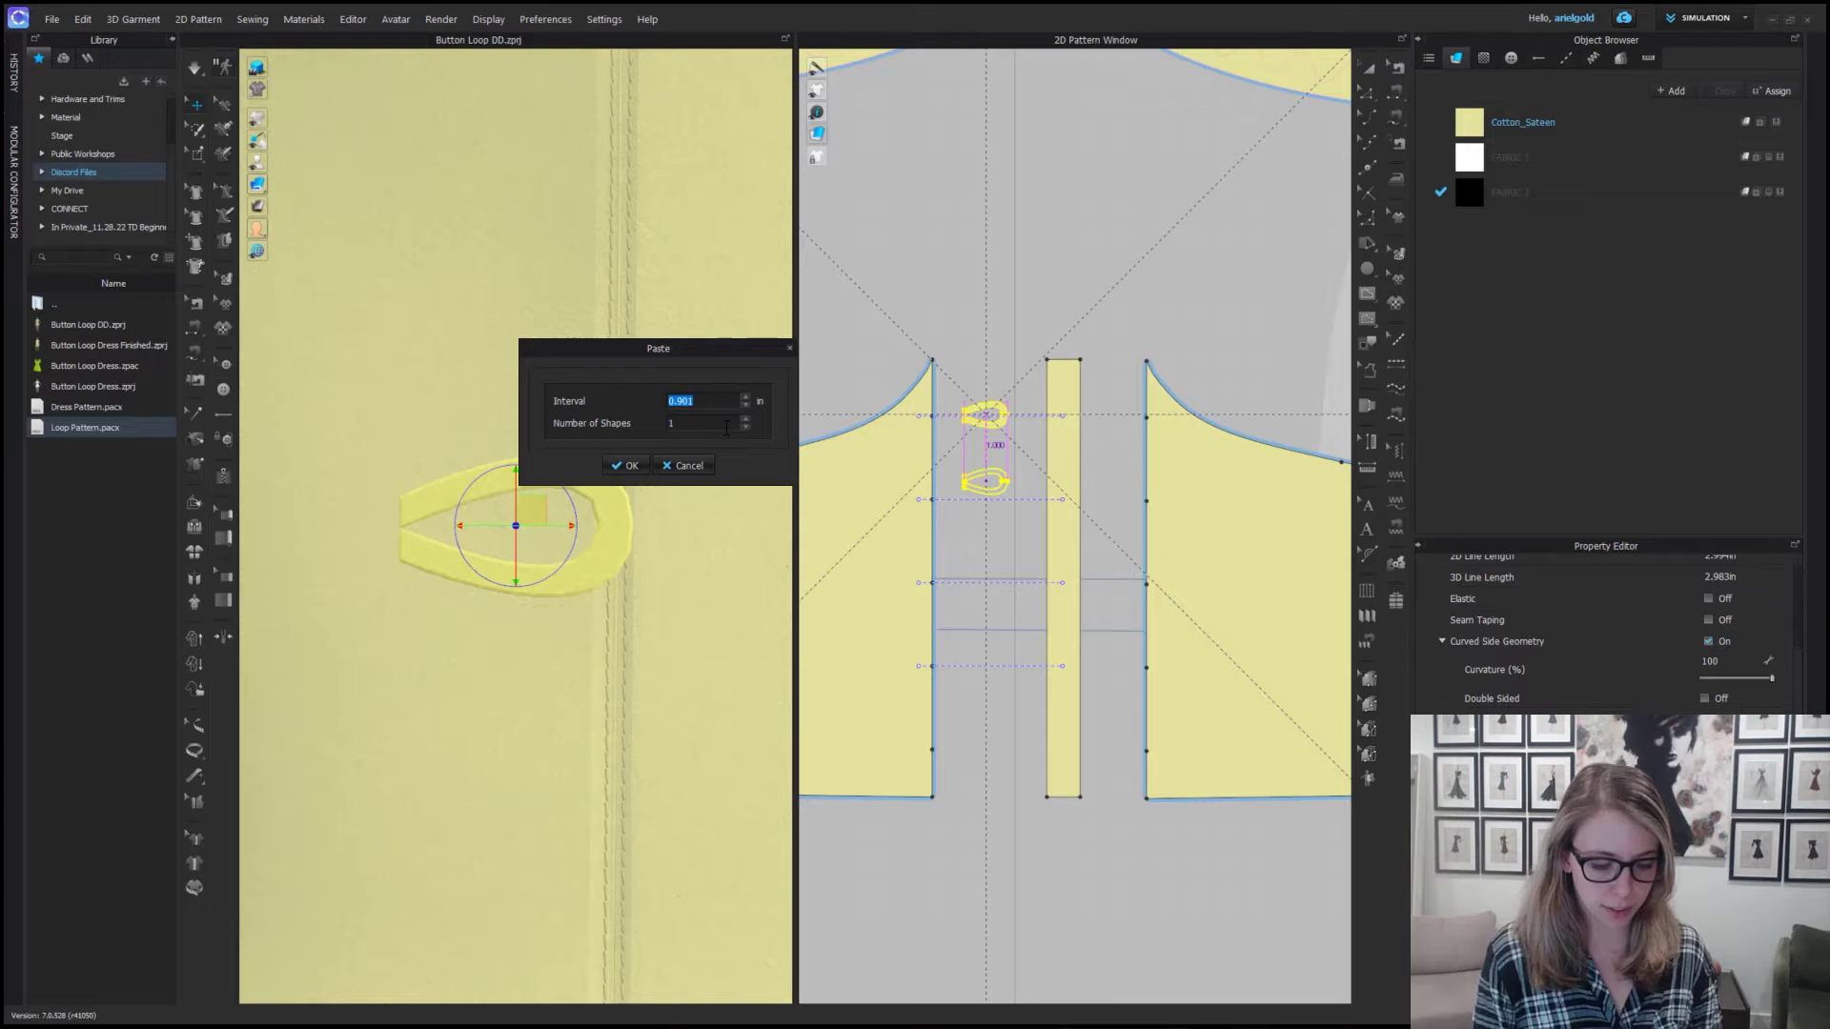
pyautogui.write('250')
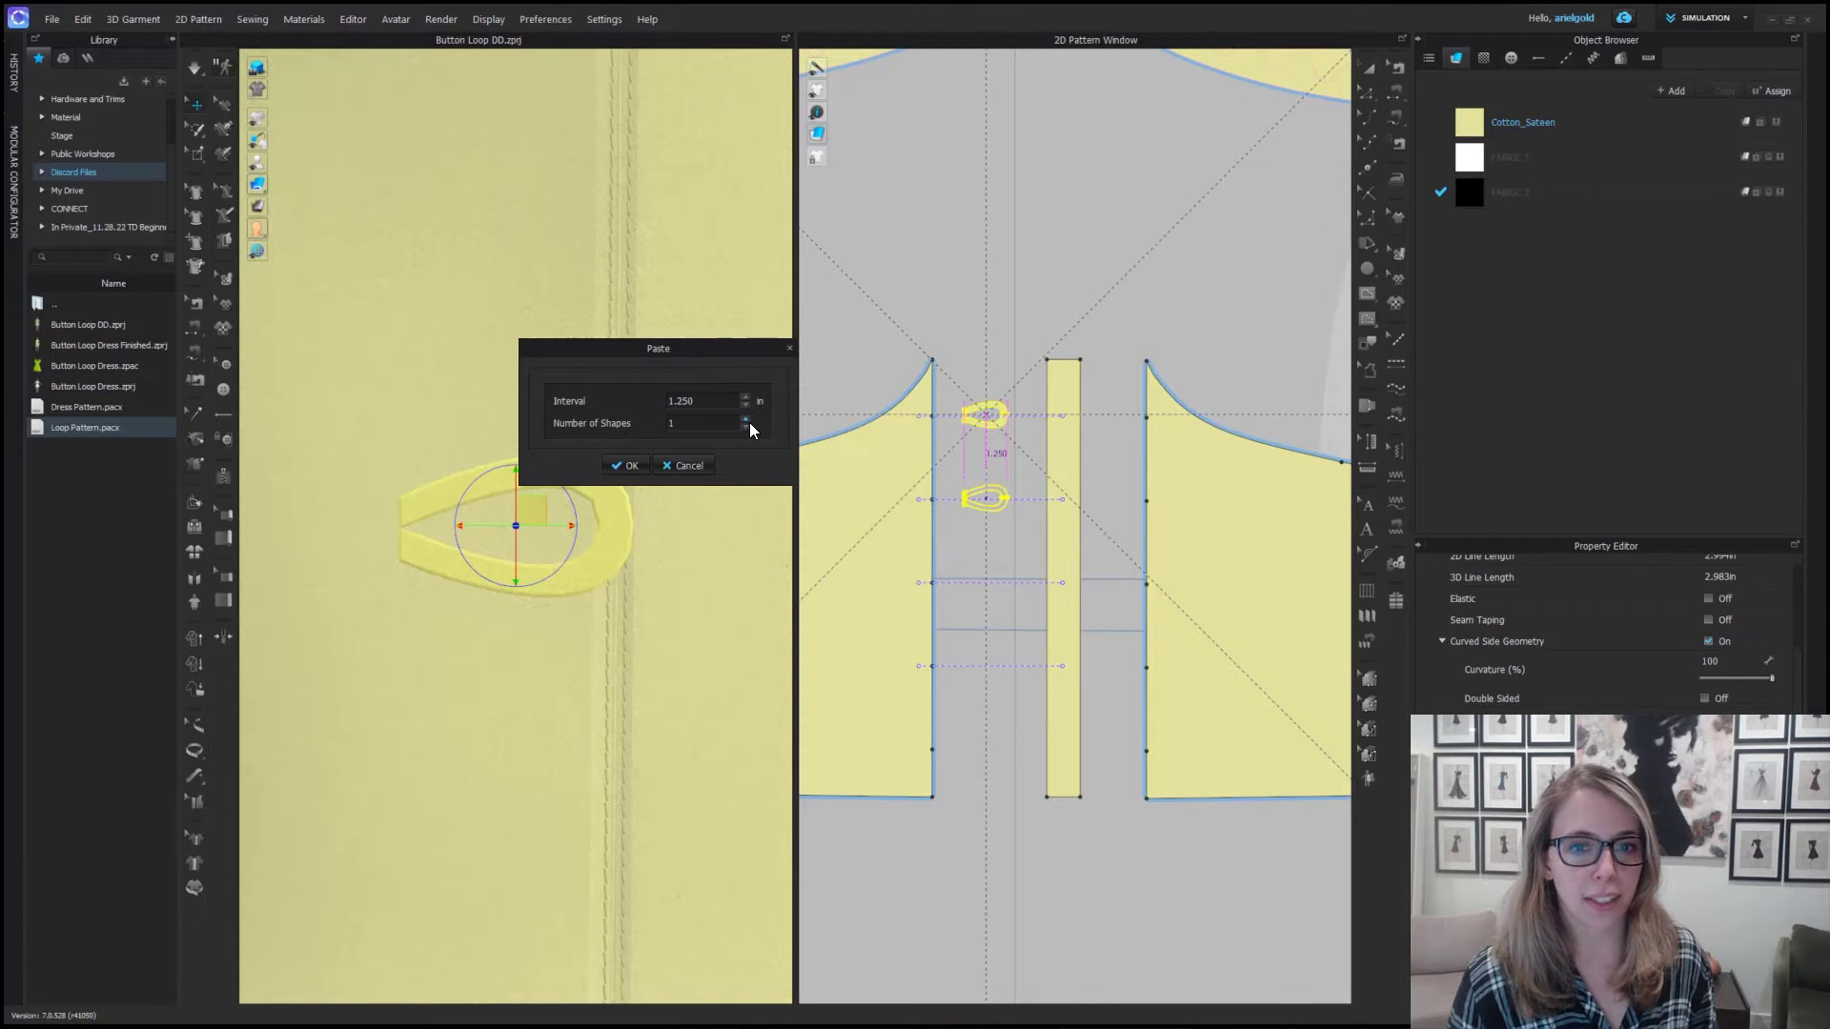
pyautogui.click(749, 421)
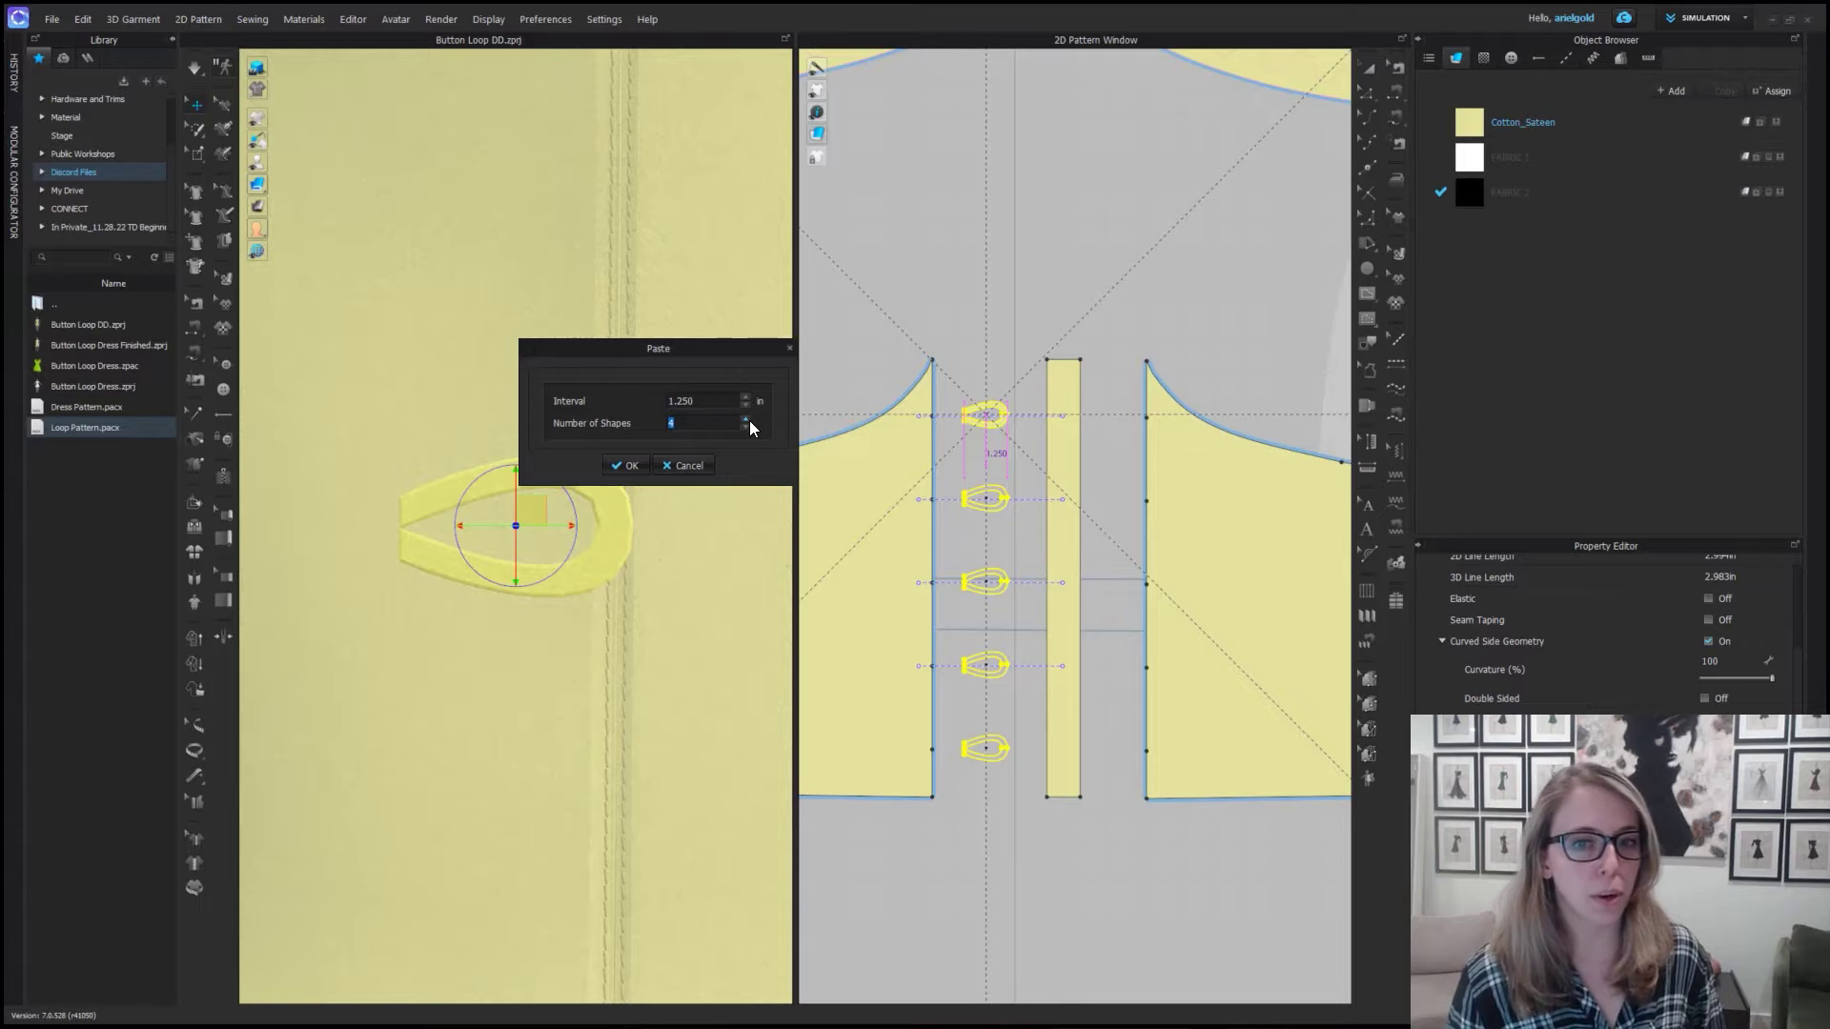
pyautogui.click(625, 465)
# Select all five button loops on the 3D garment and strengthen them.
pyautogui.scroll(-4, 600, 506)
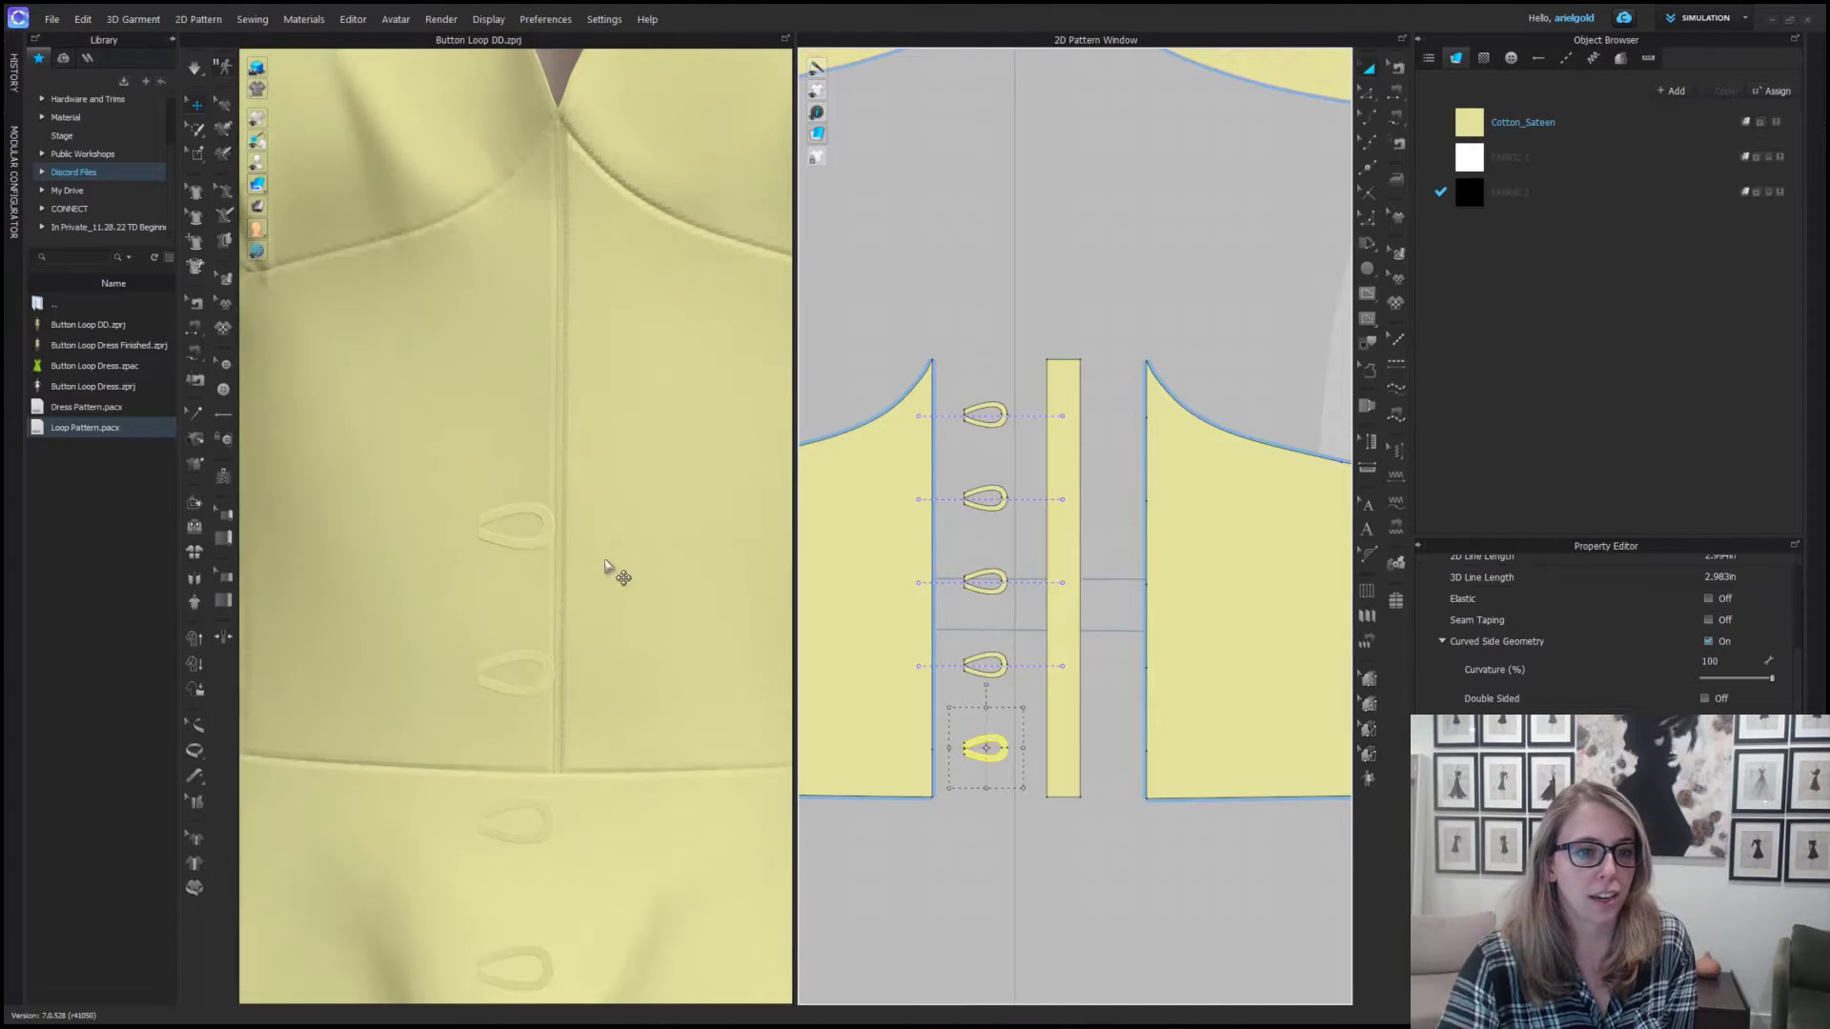
pyautogui.scroll(-3, 610, 571)
pyautogui.moveTo(576, 557); pyautogui.dragTo(559, 510, button='middle')
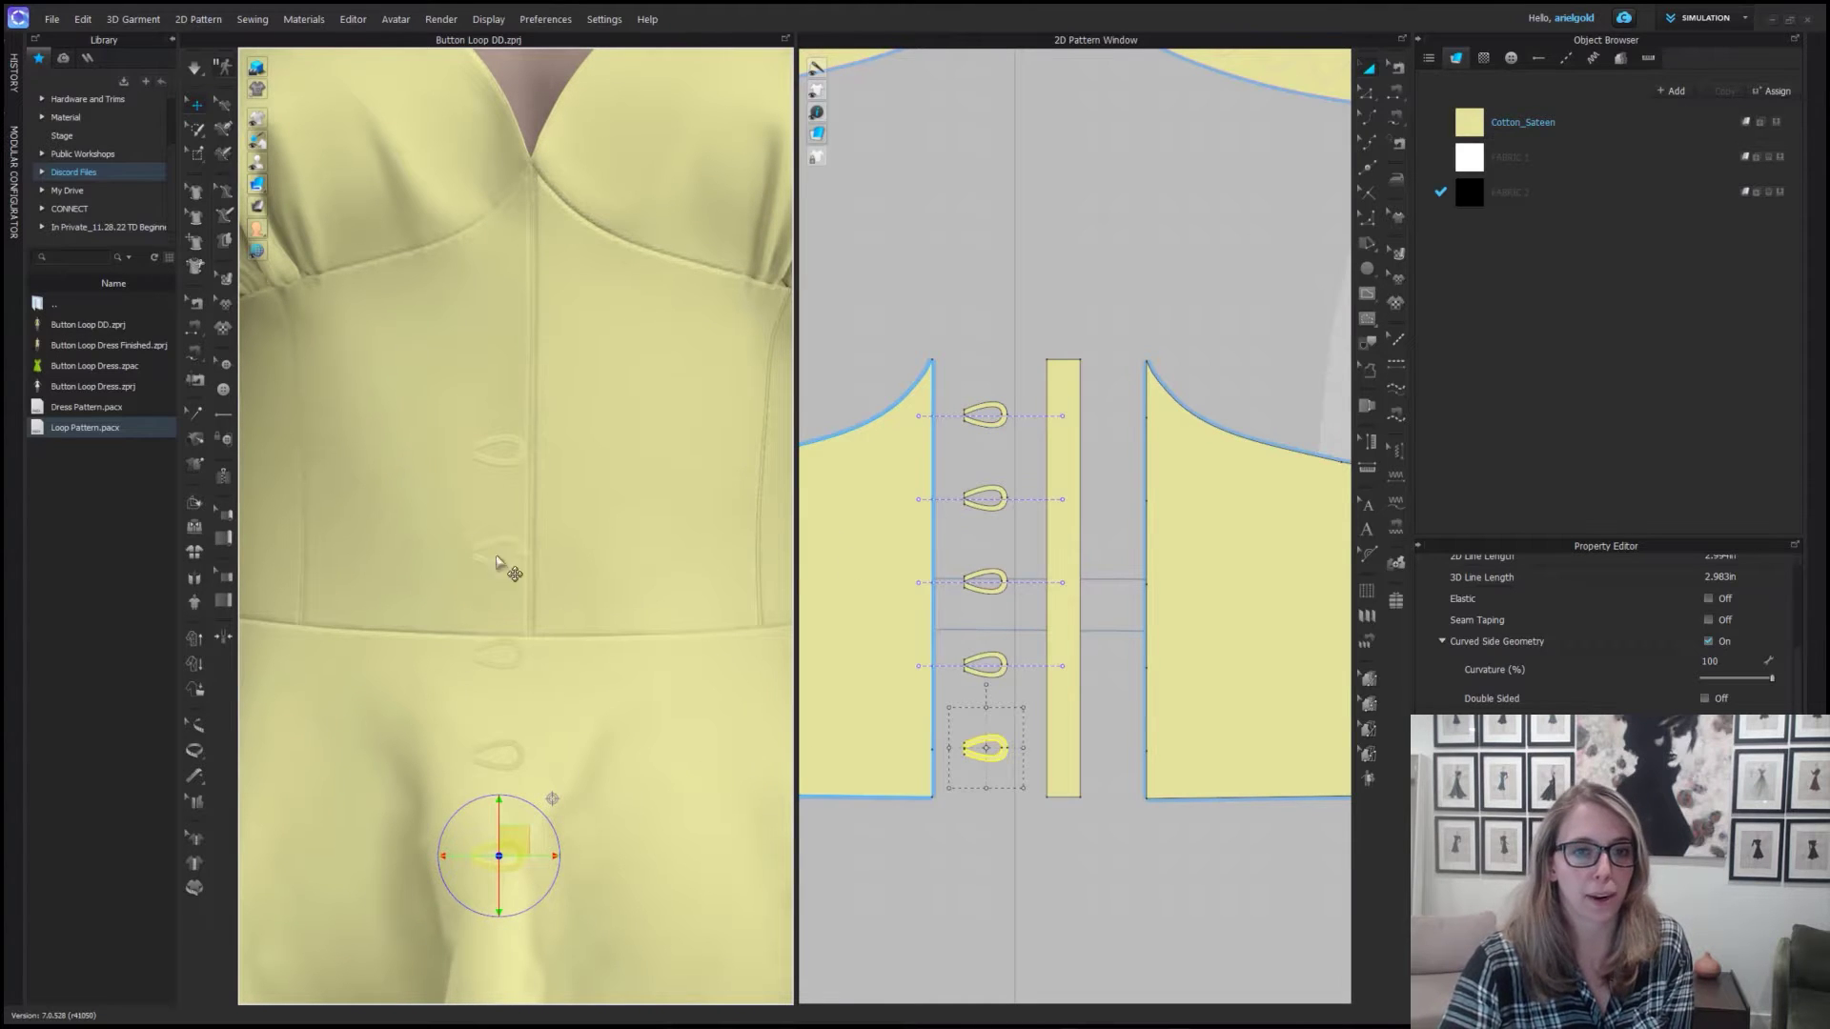
pyautogui.keyDown('shift'); pyautogui.click(522, 758); pyautogui.keyUp('shift')
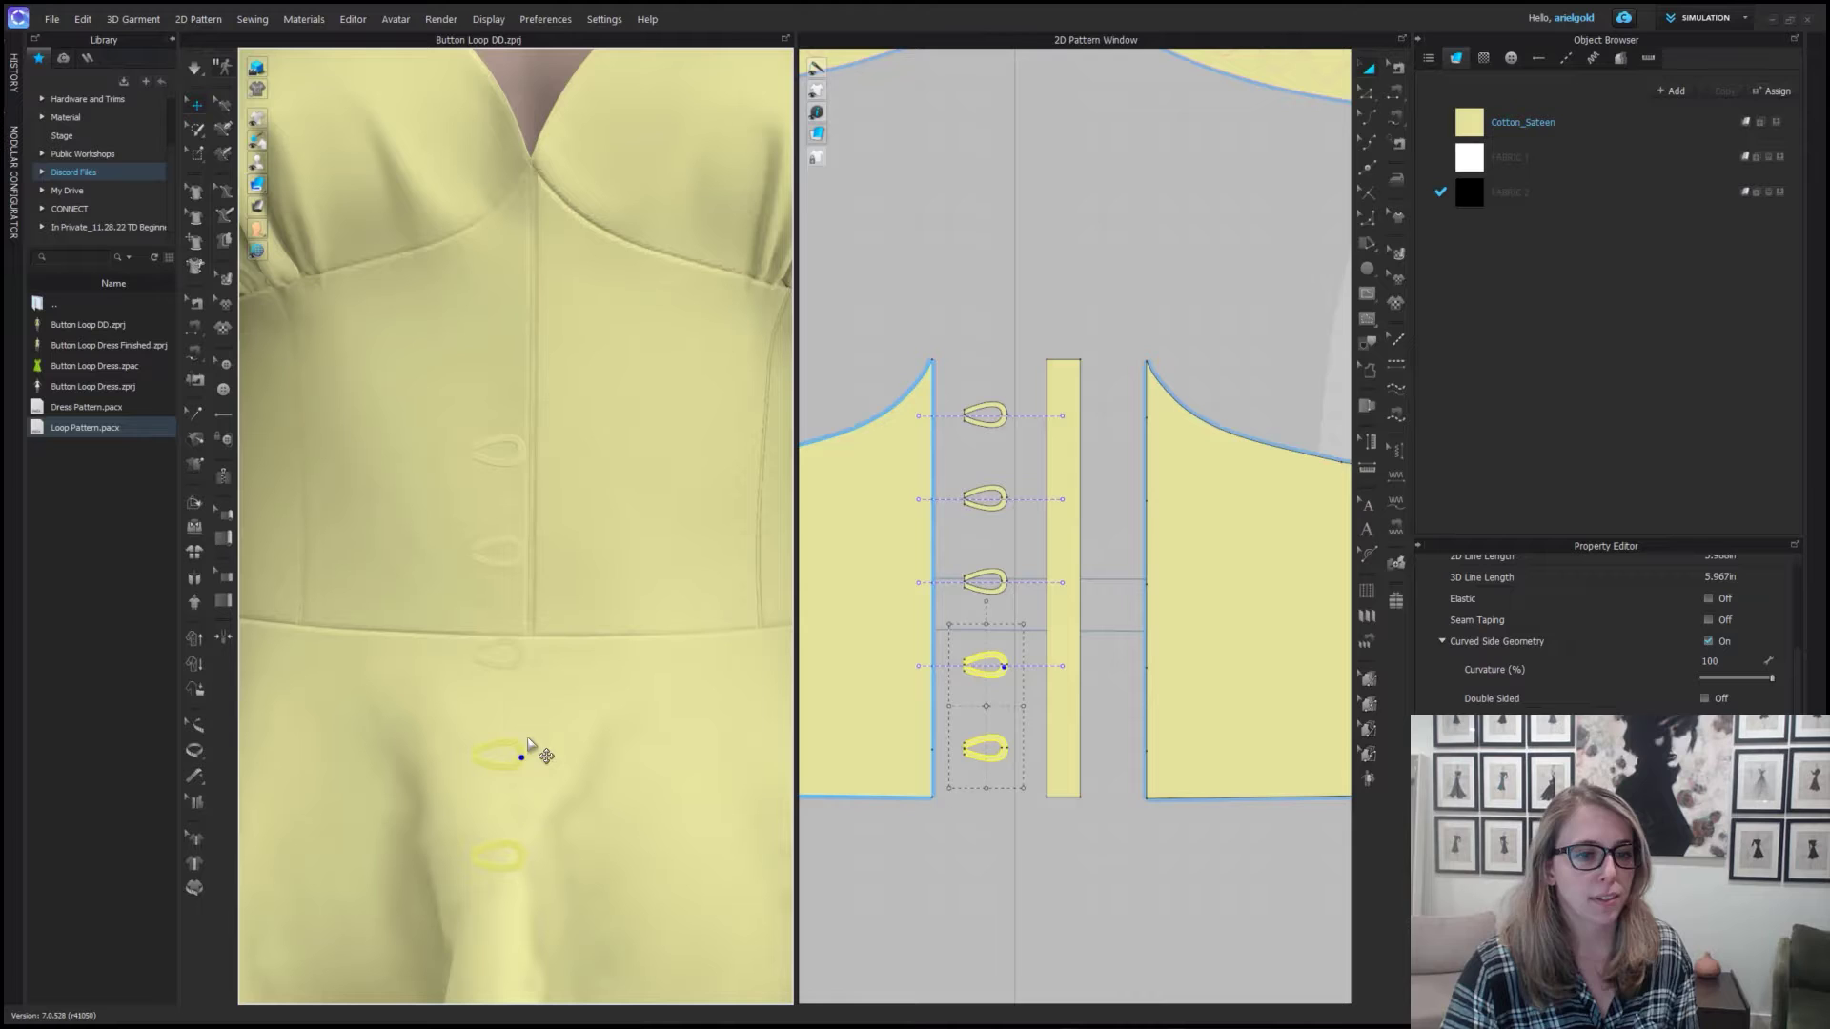
pyautogui.keyDown('shift'); pyautogui.click(527, 638); pyautogui.keyUp('shift')
pyautogui.keyDown('shift'); pyautogui.click(523, 554); pyautogui.keyUp('shift')
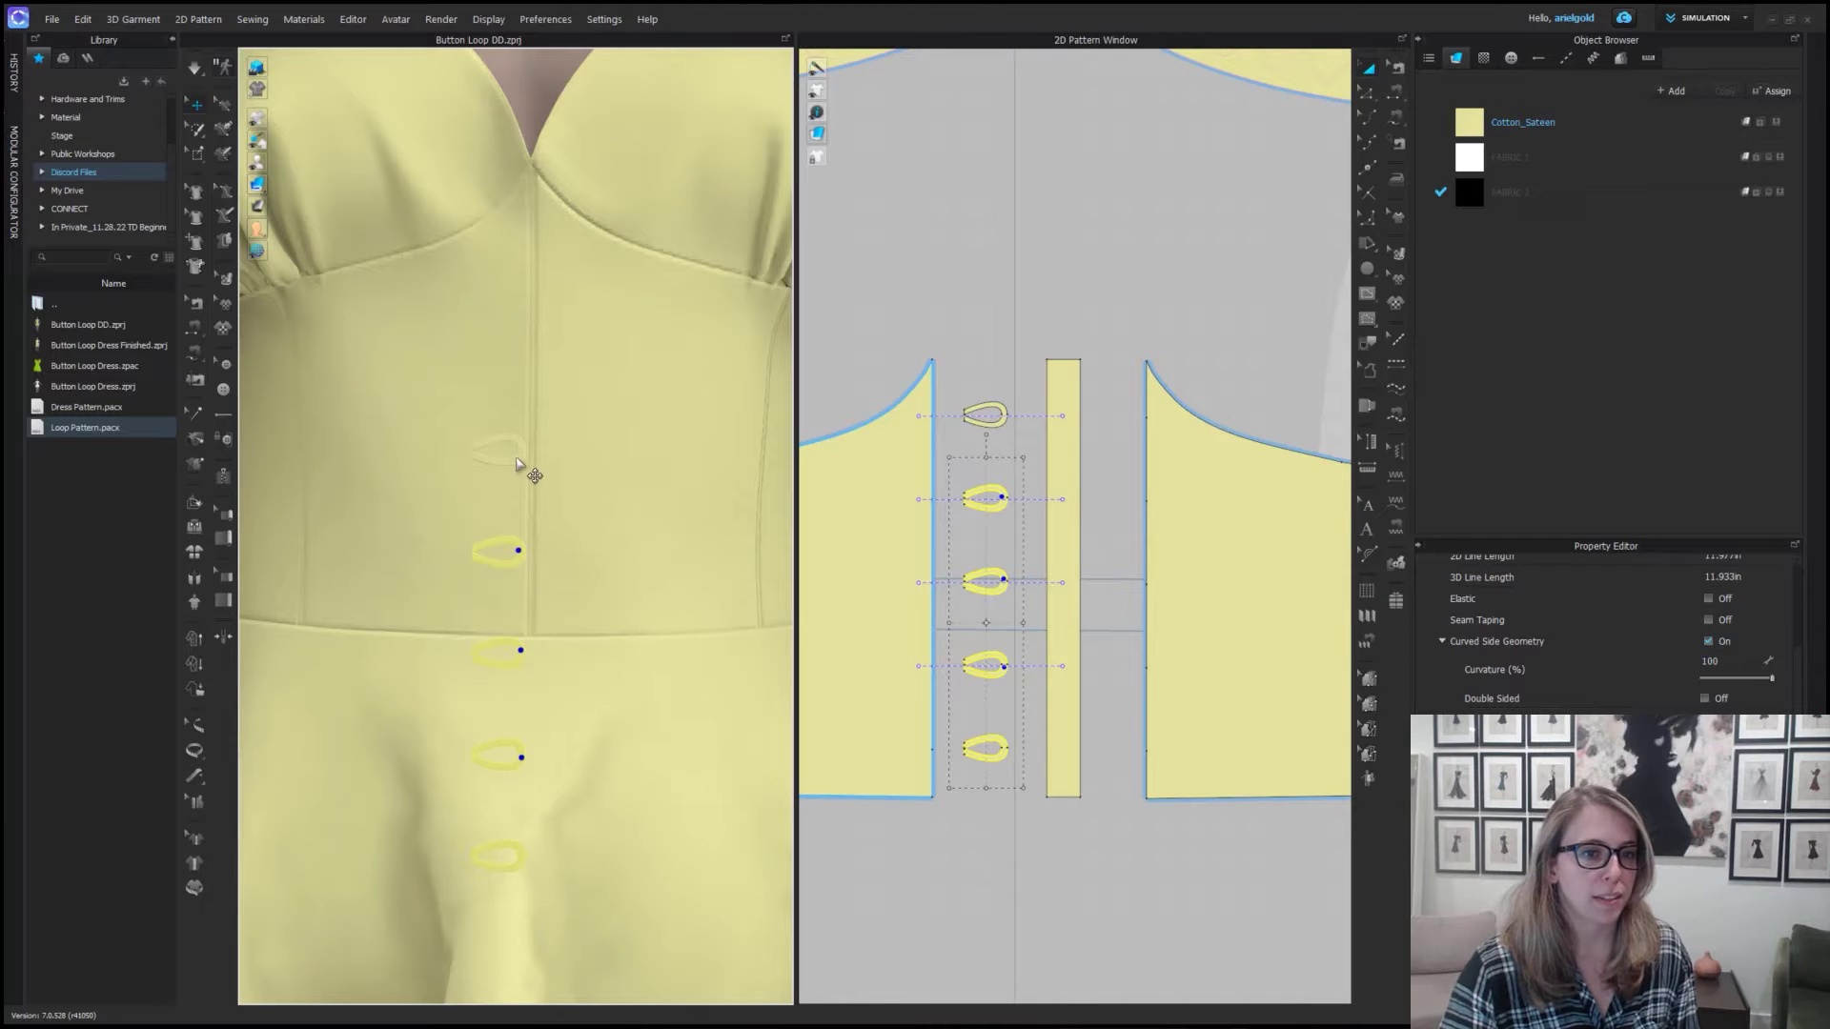
pyautogui.keyDown('shift'); pyautogui.click(516, 462); pyautogui.keyUp('shift')
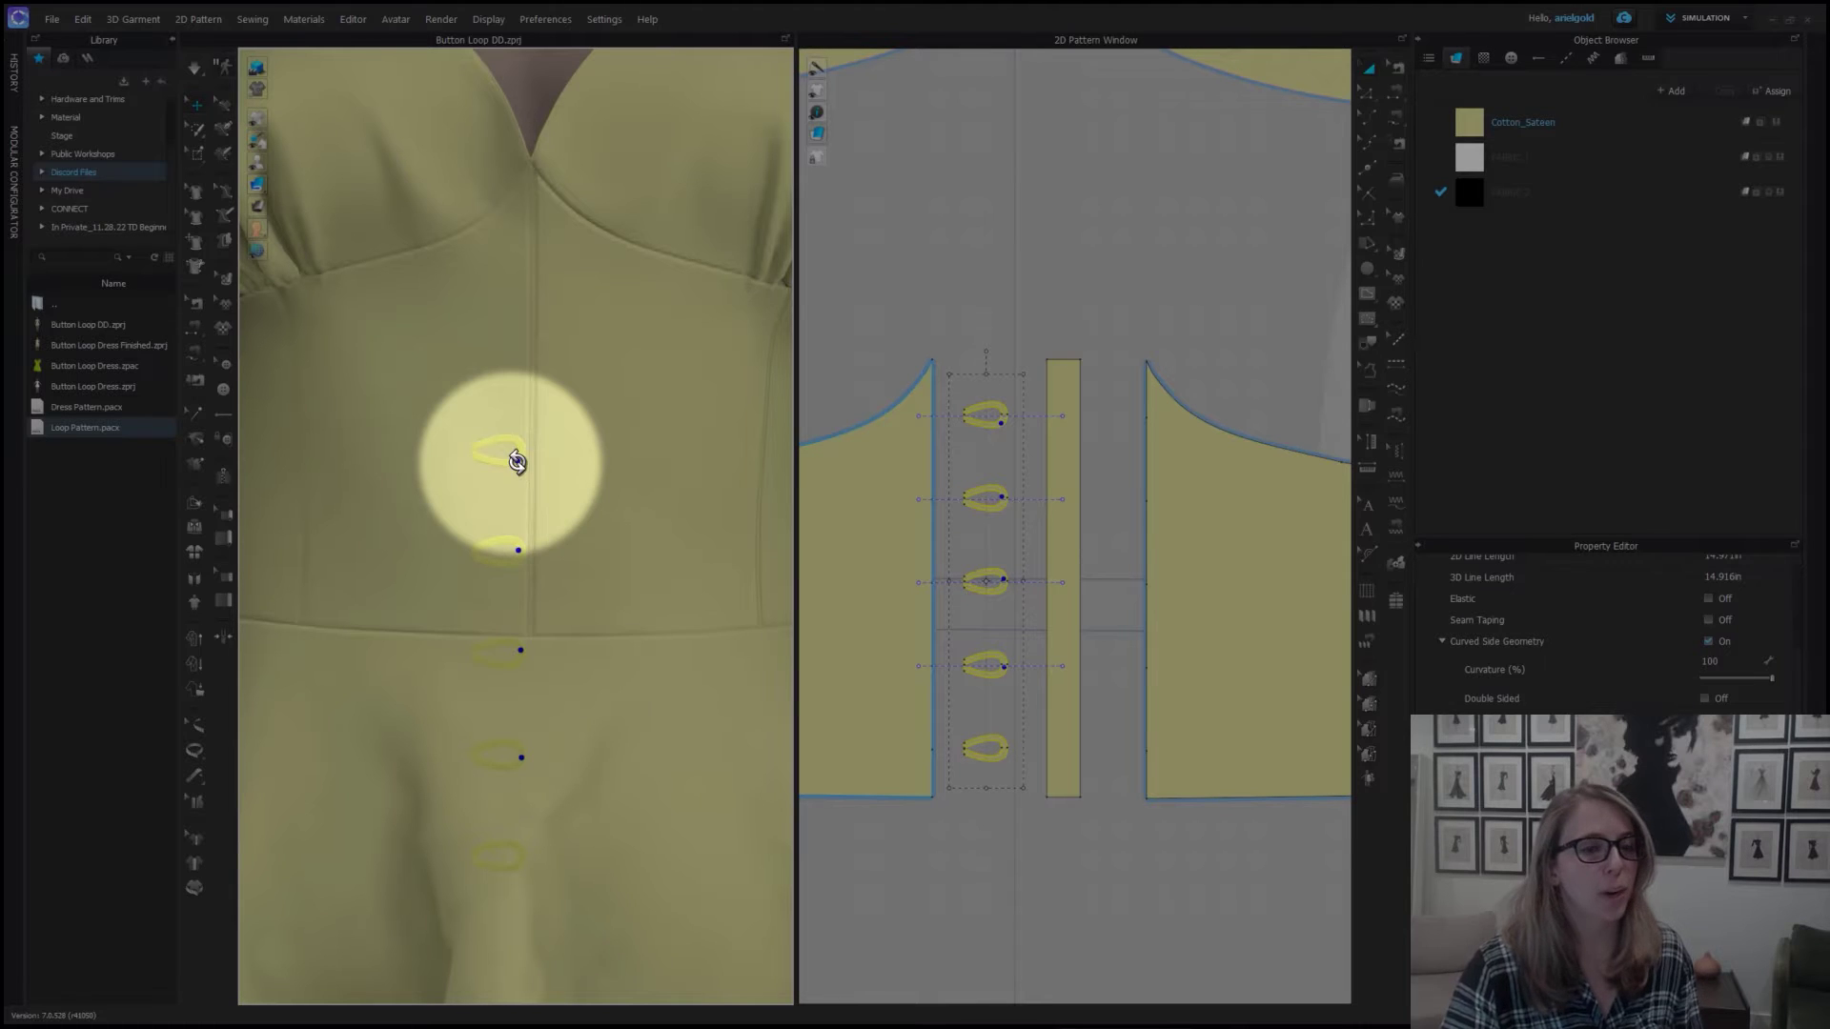
pyautogui.rightClick(517, 463)
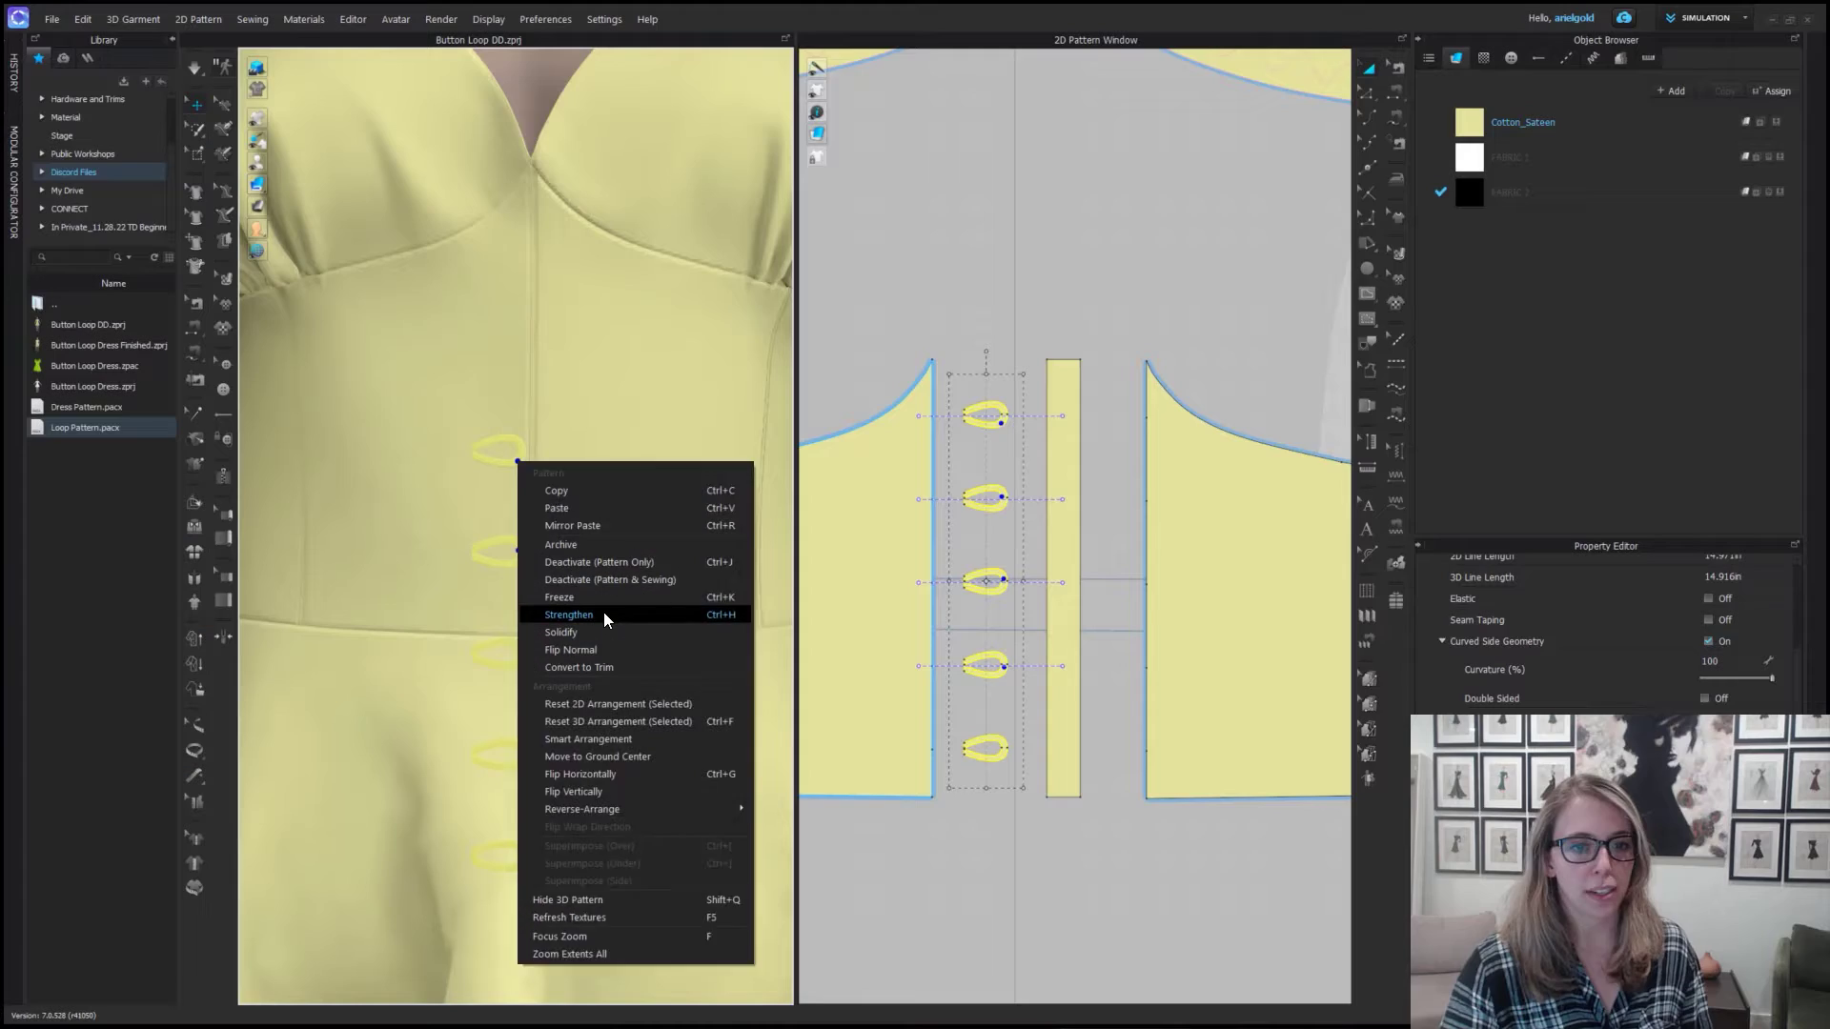
pyautogui.click(603, 614)
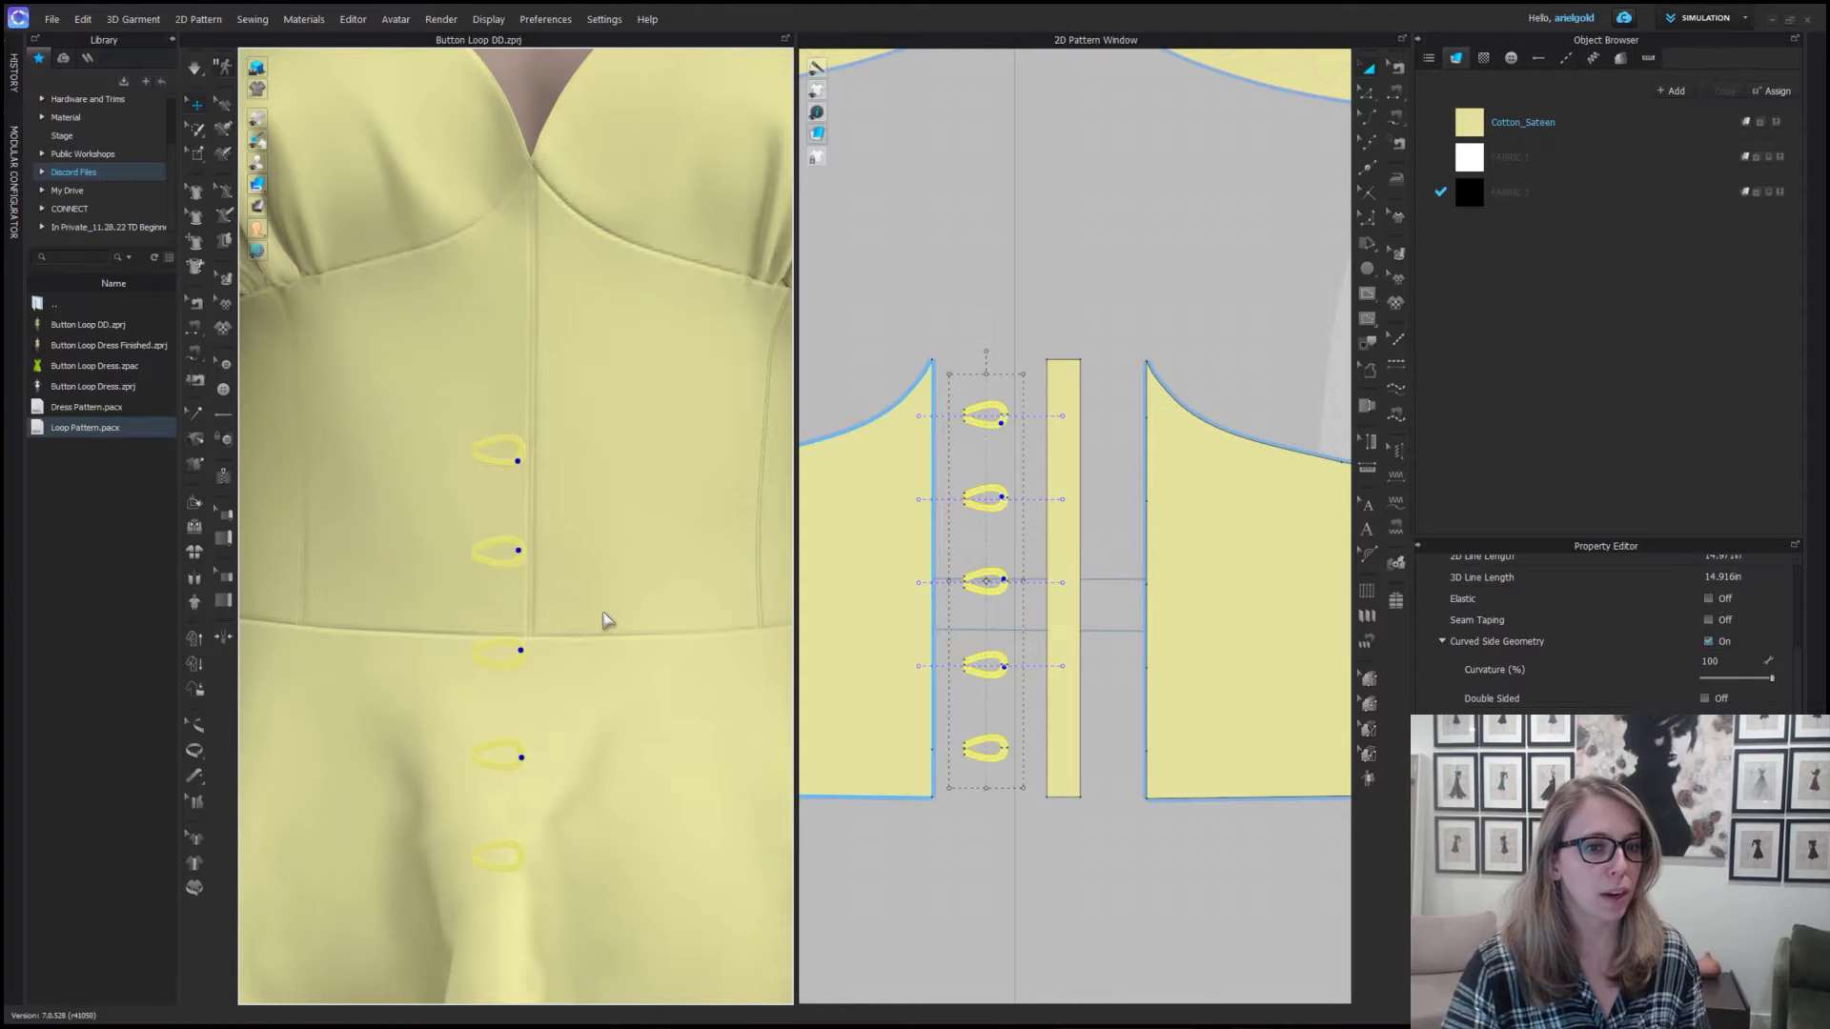
pyautogui.scroll(-2, 604, 620)
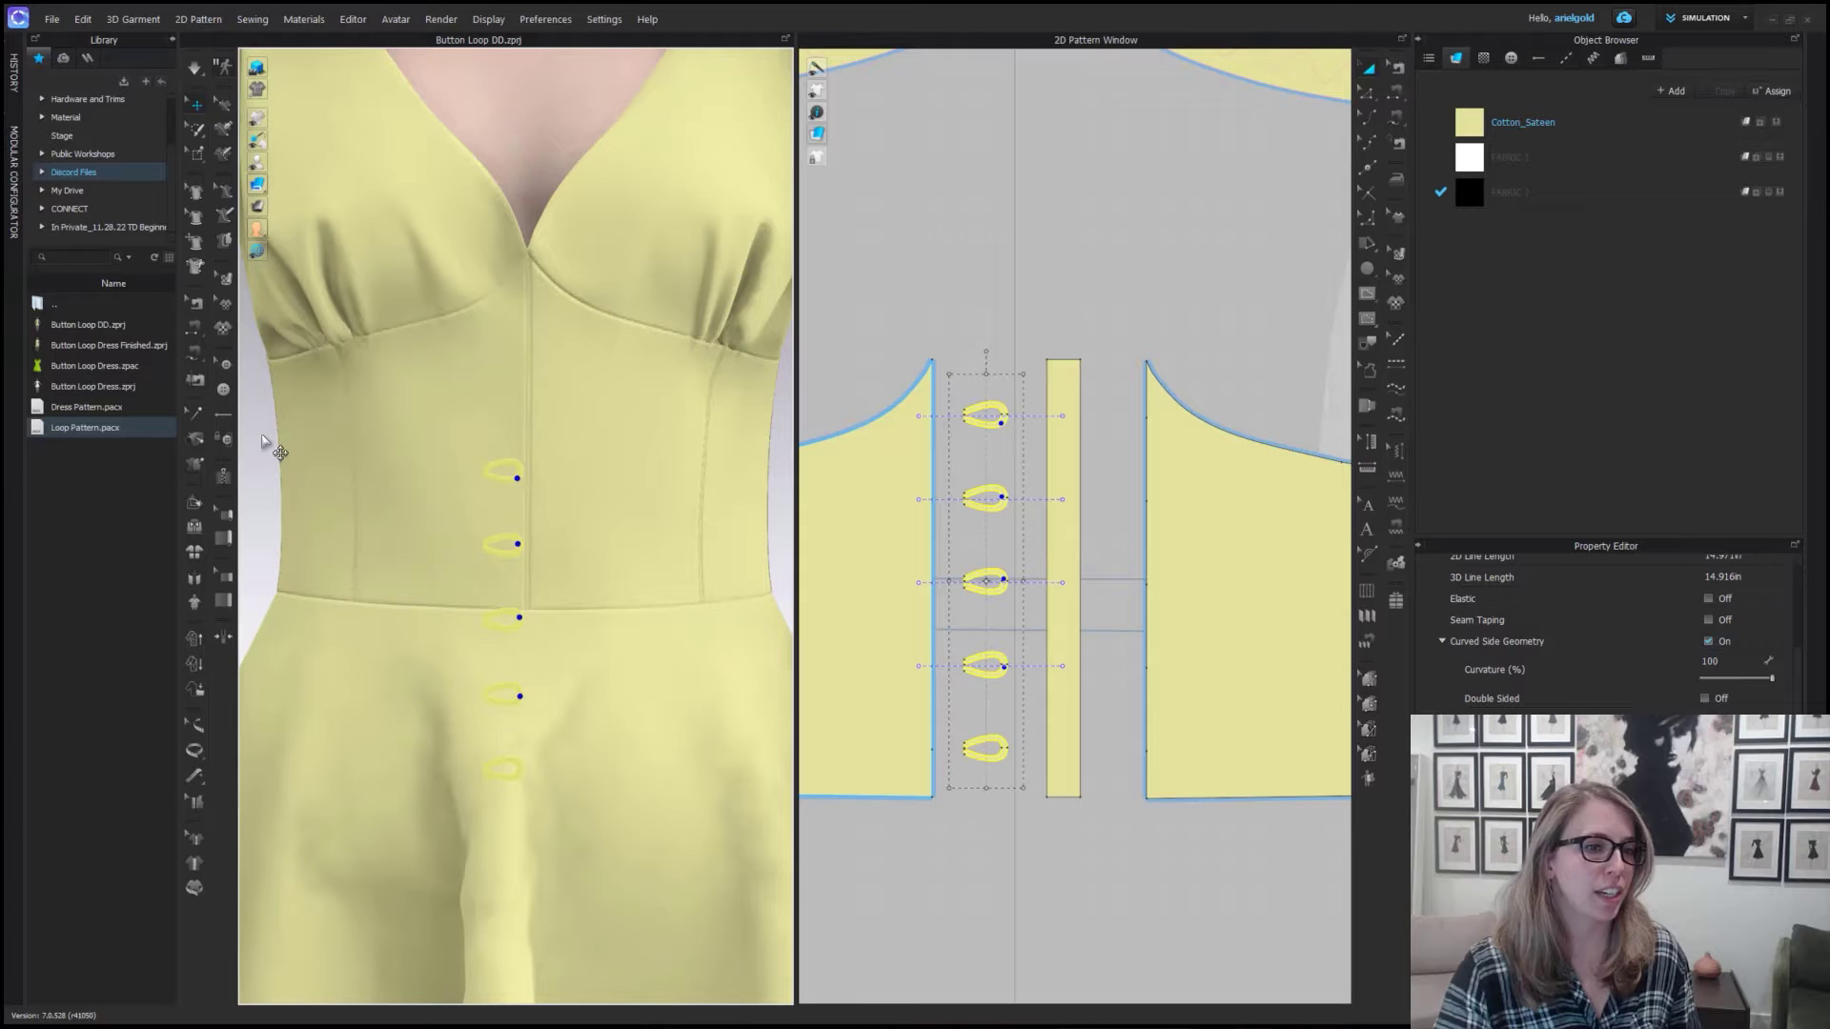
pyautogui.scroll(-2, 264, 441)
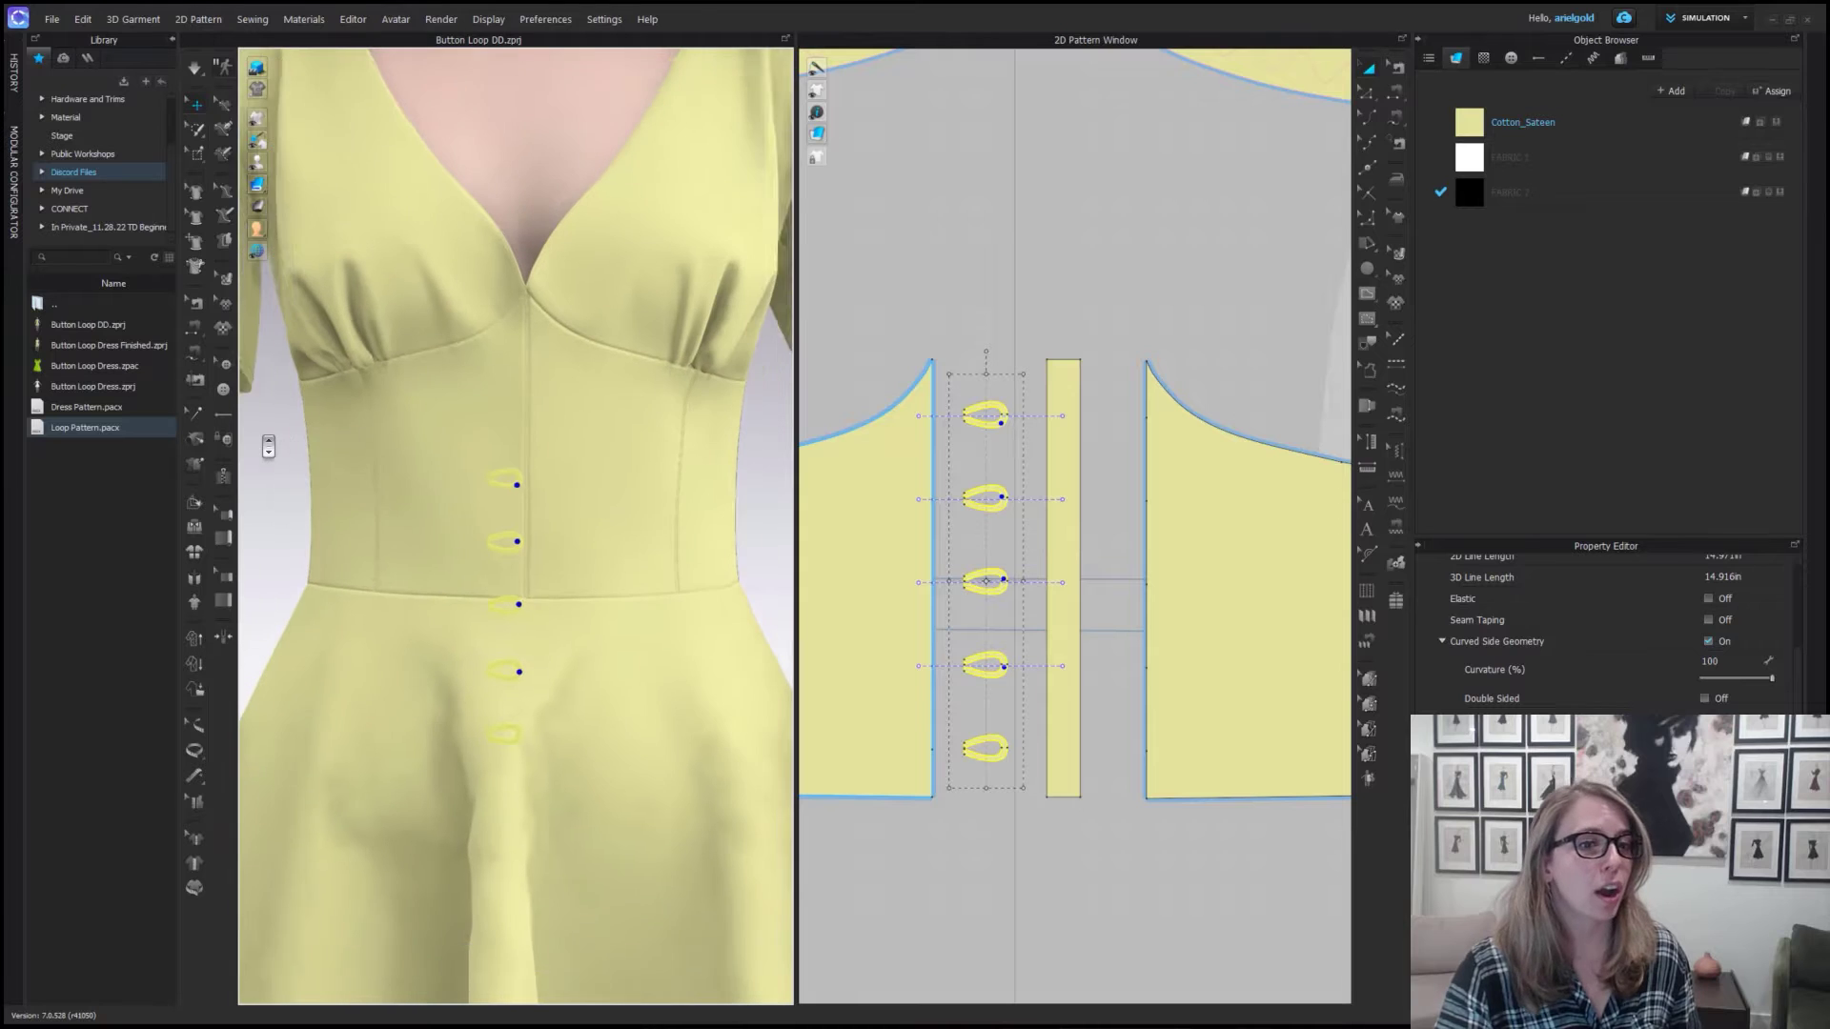
pyautogui.rightClick(279, 505)
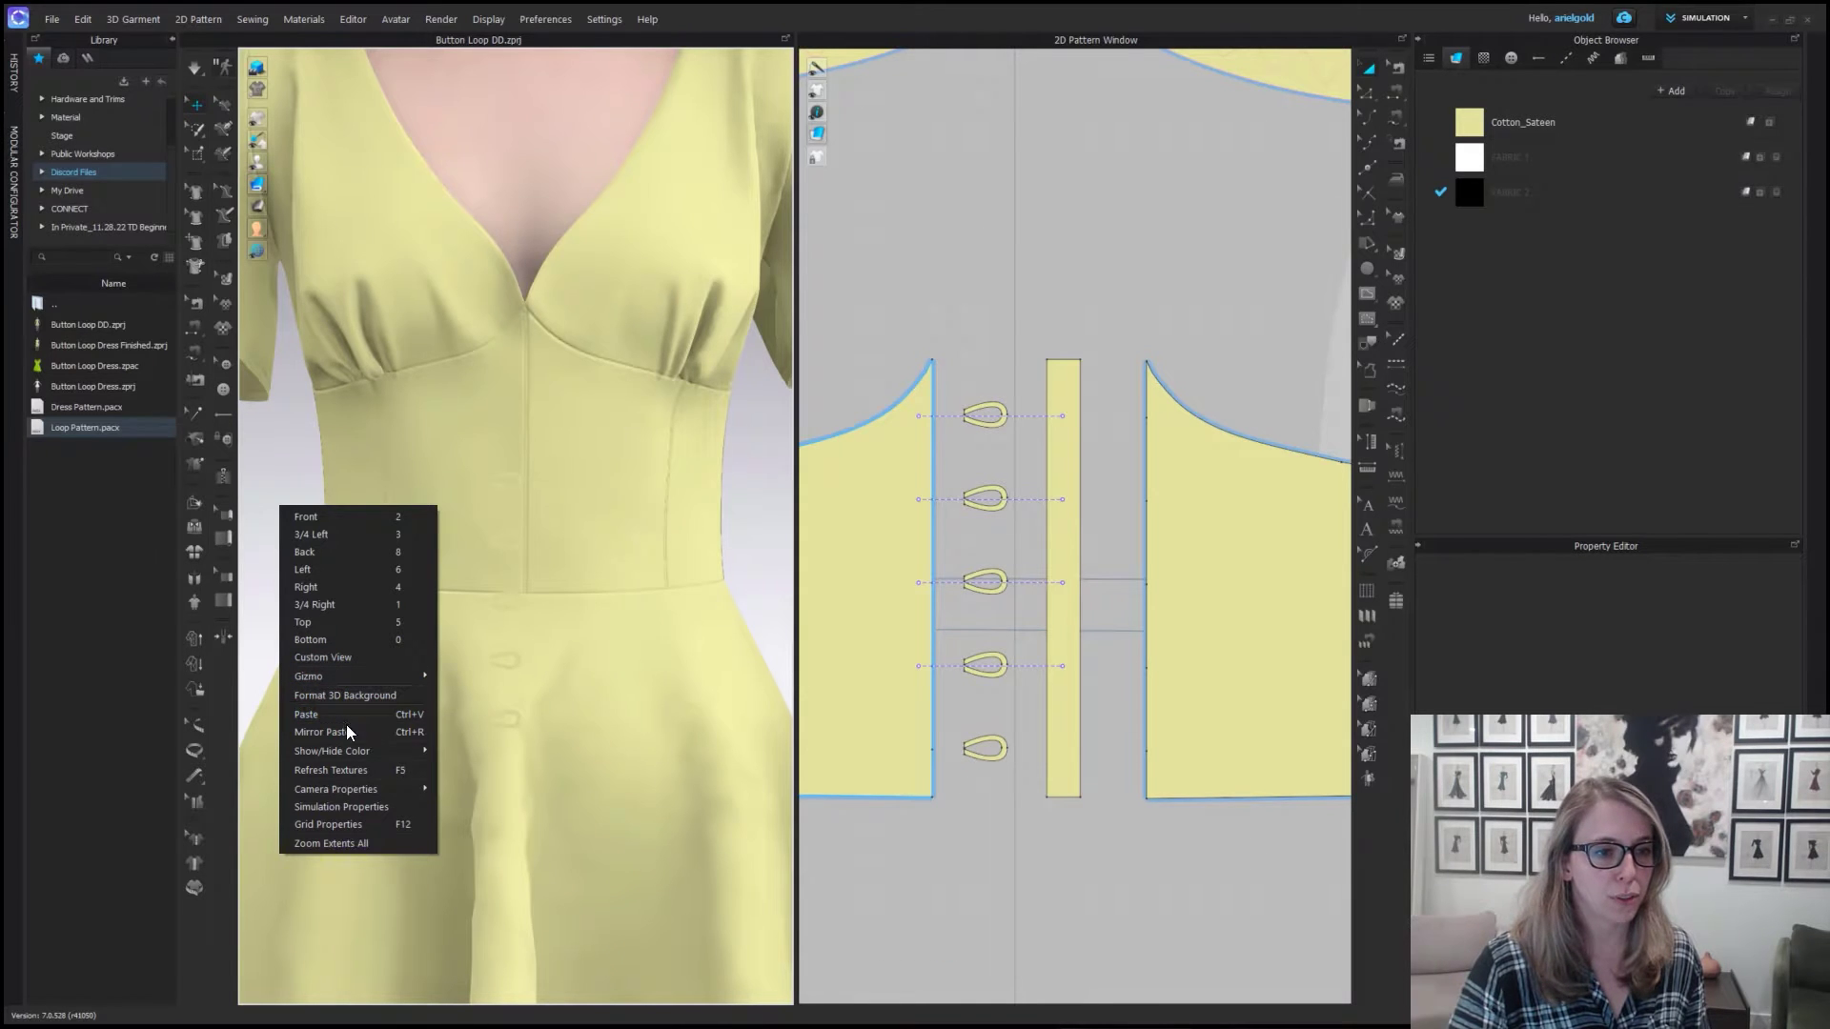
pyautogui.moveTo(347, 750)
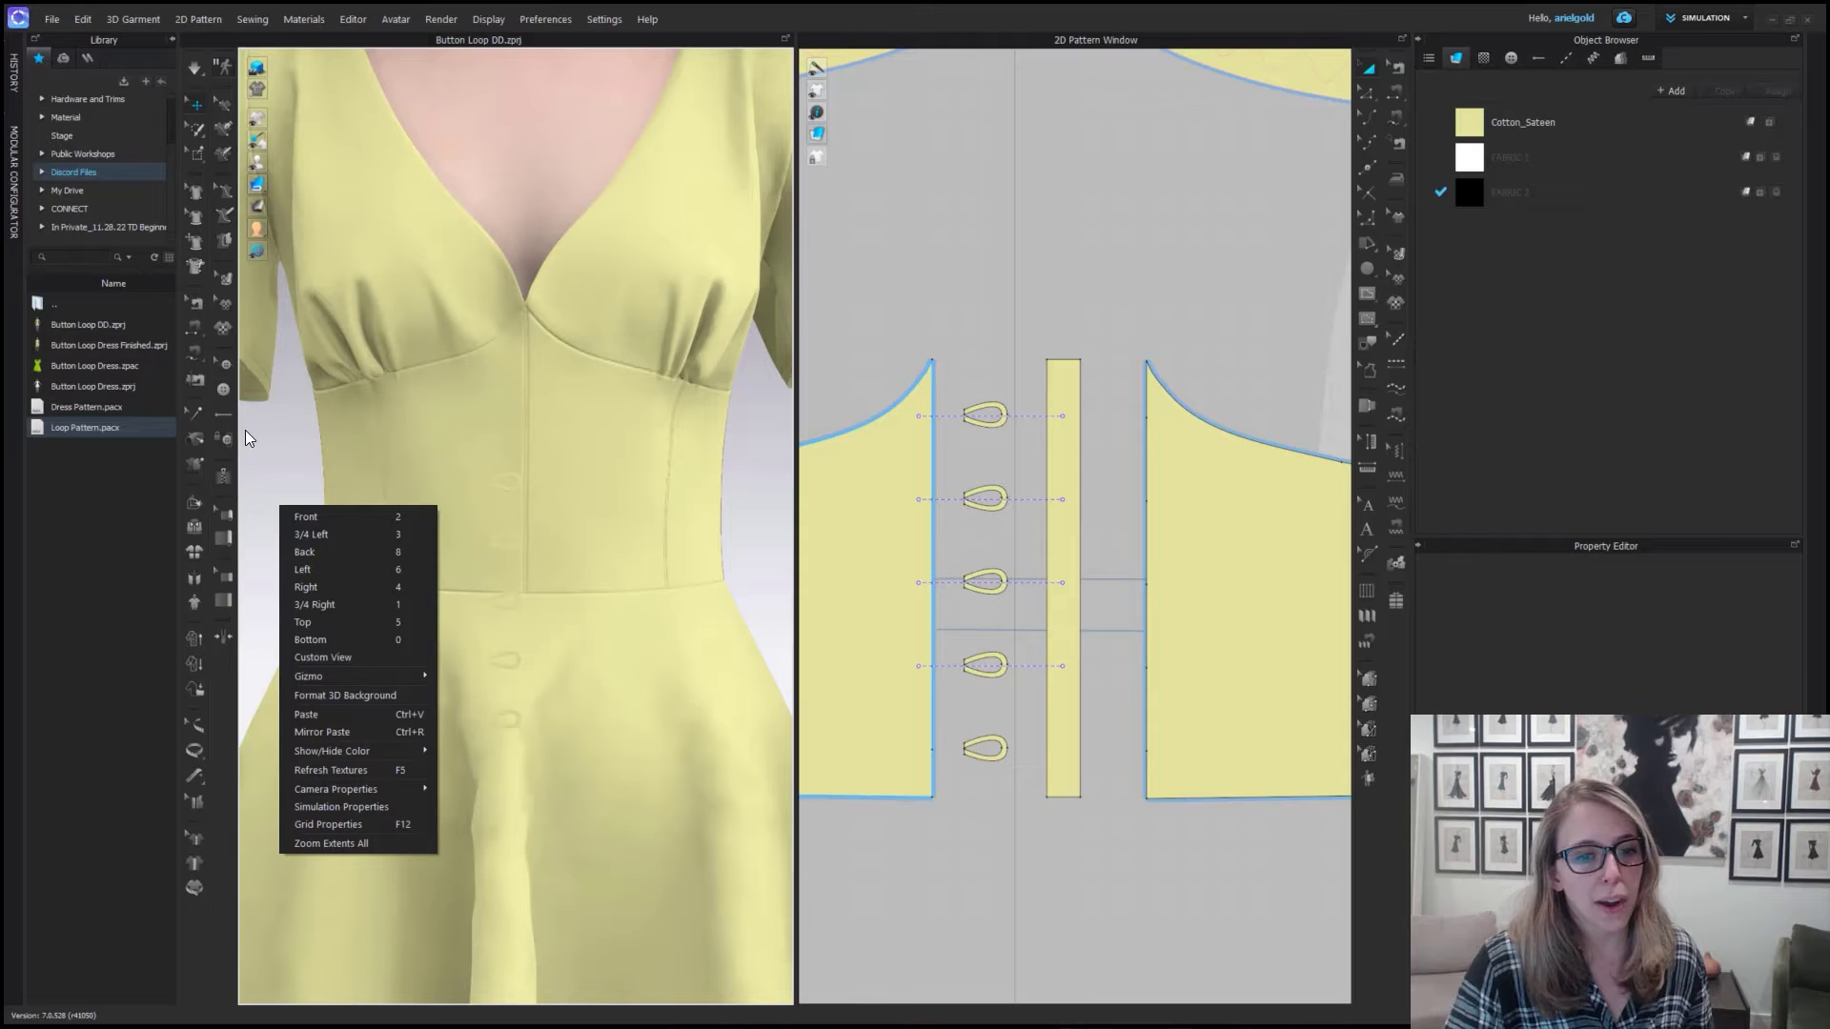
pyautogui.click(275, 444)
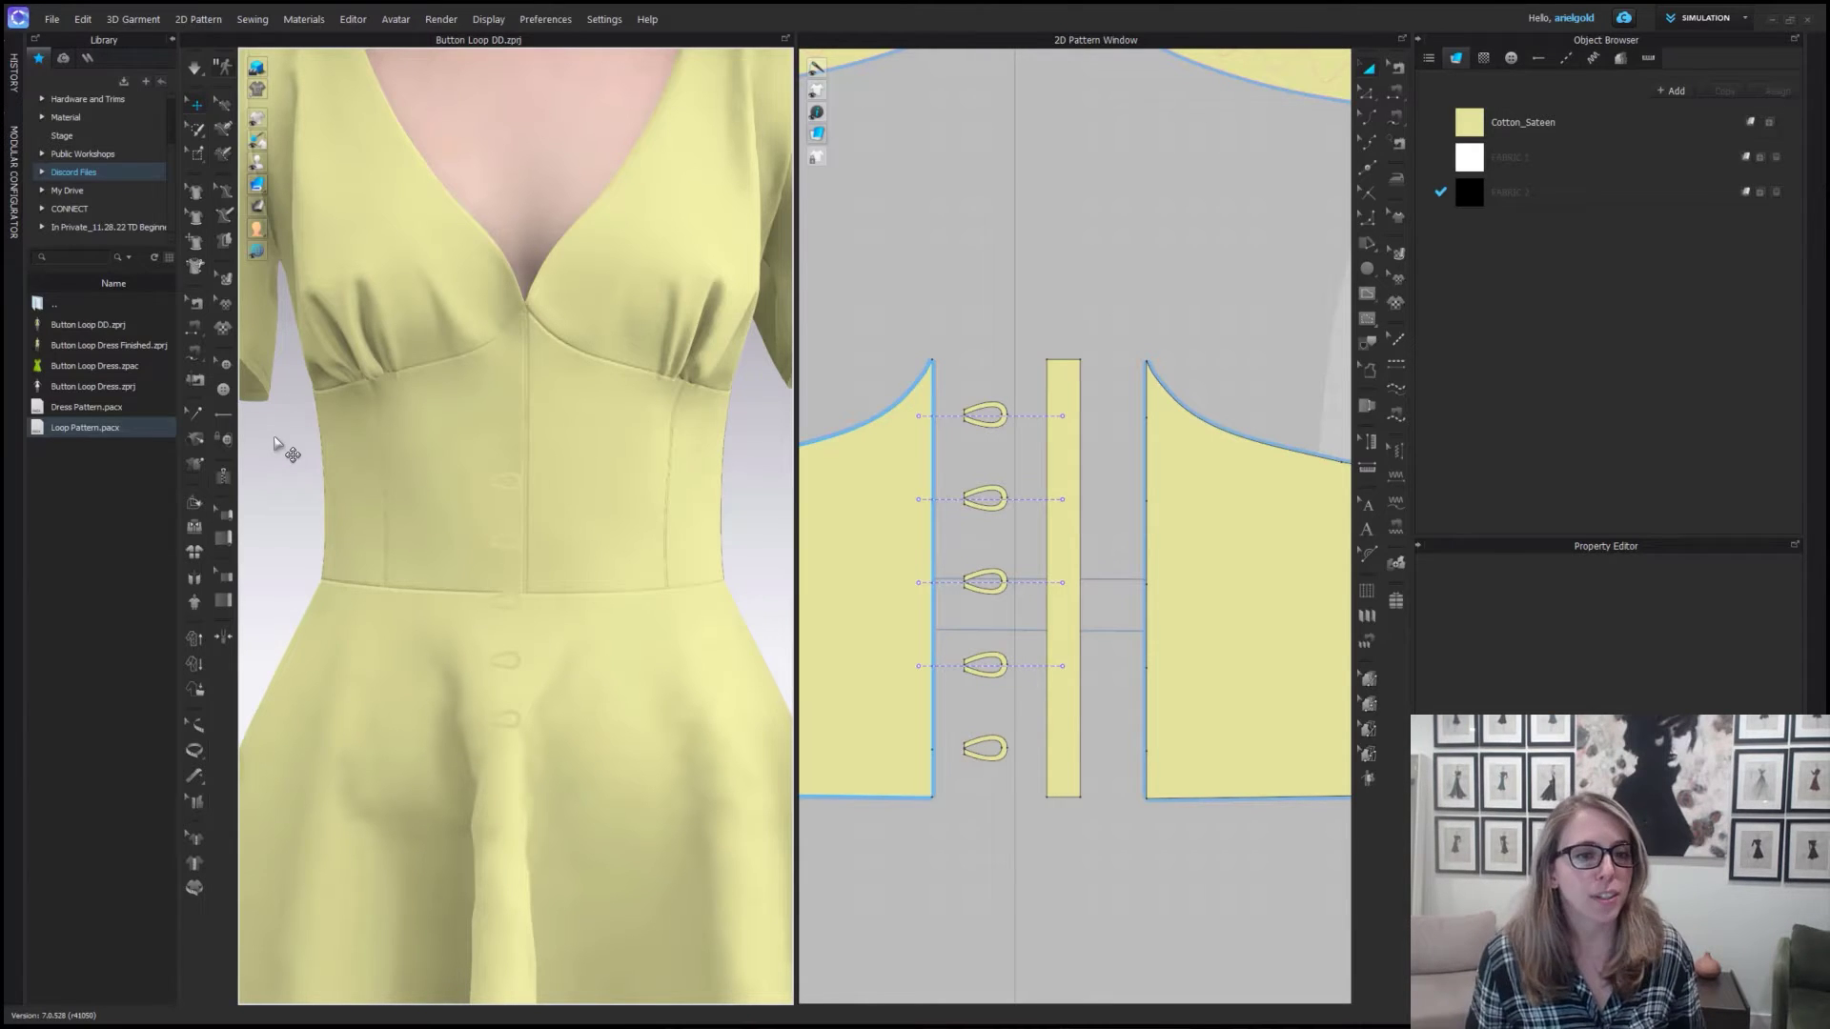
# Free-sew the upper half of the top loop's open end, about 0.075 in, to the center front edge just above its tack line.
pyautogui.scroll(3, 918, 636)
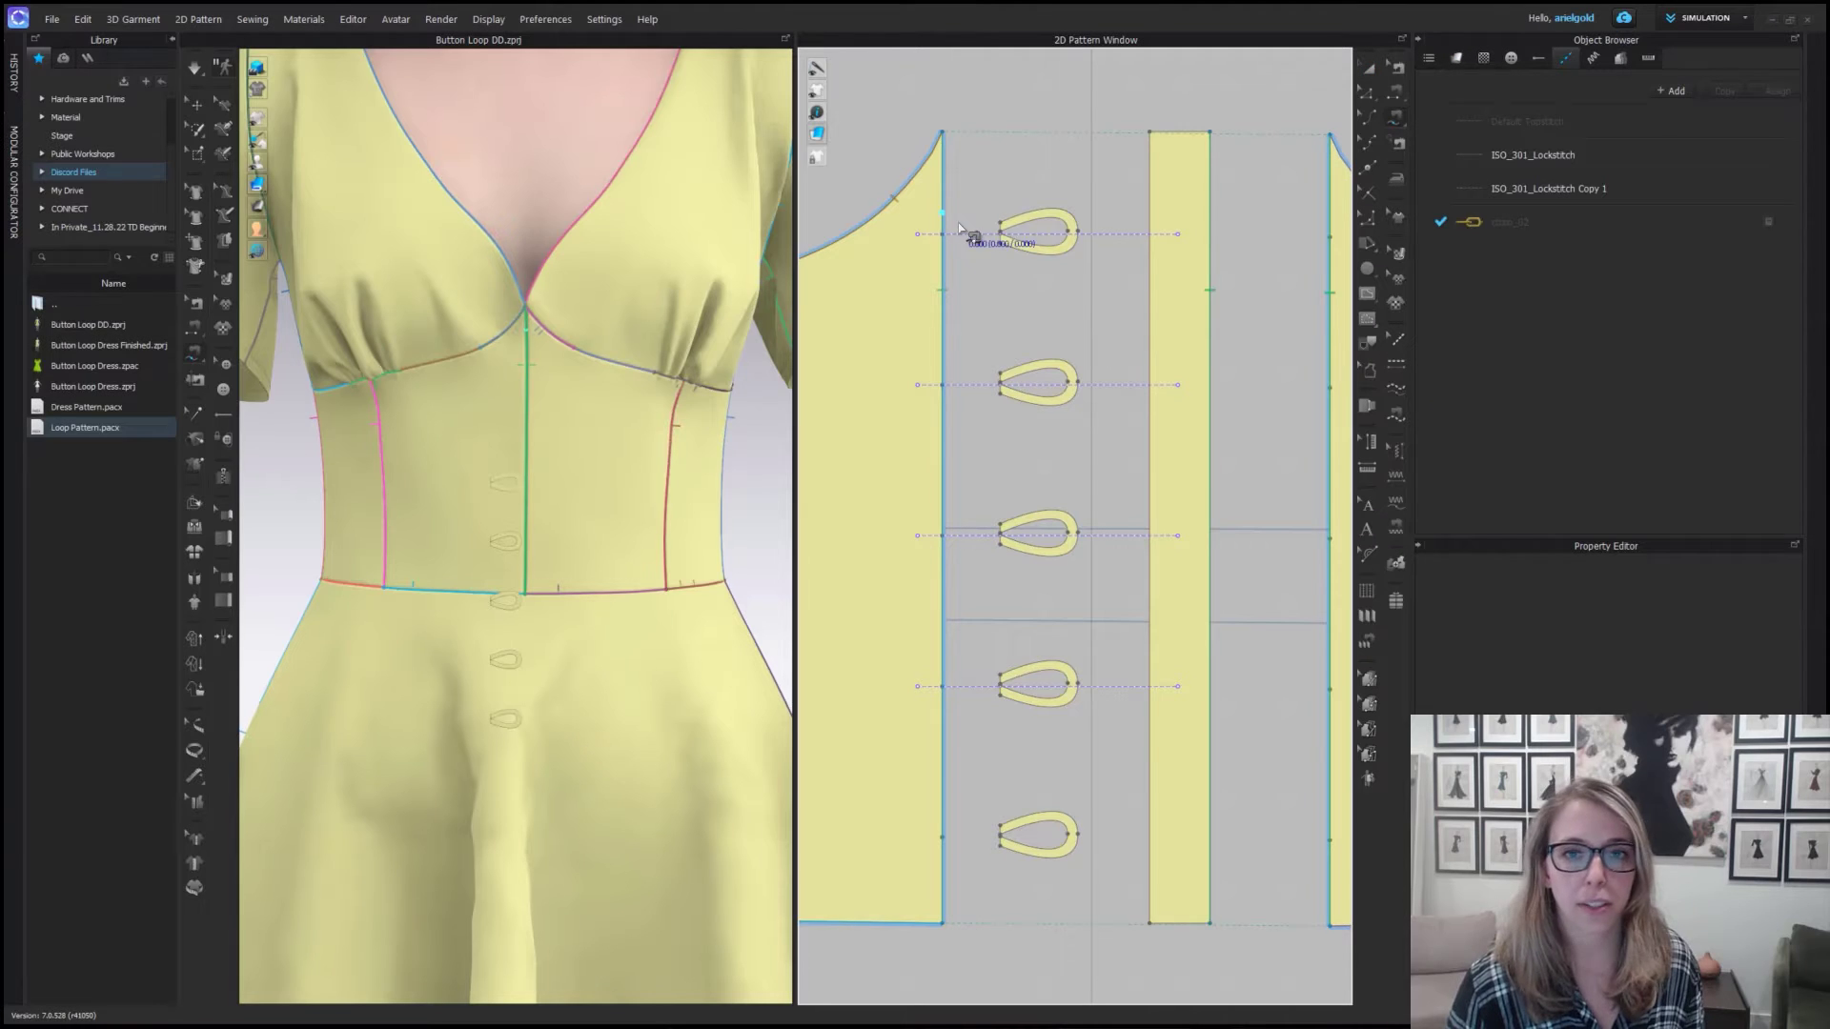
pyautogui.scroll(2, 1048, 237)
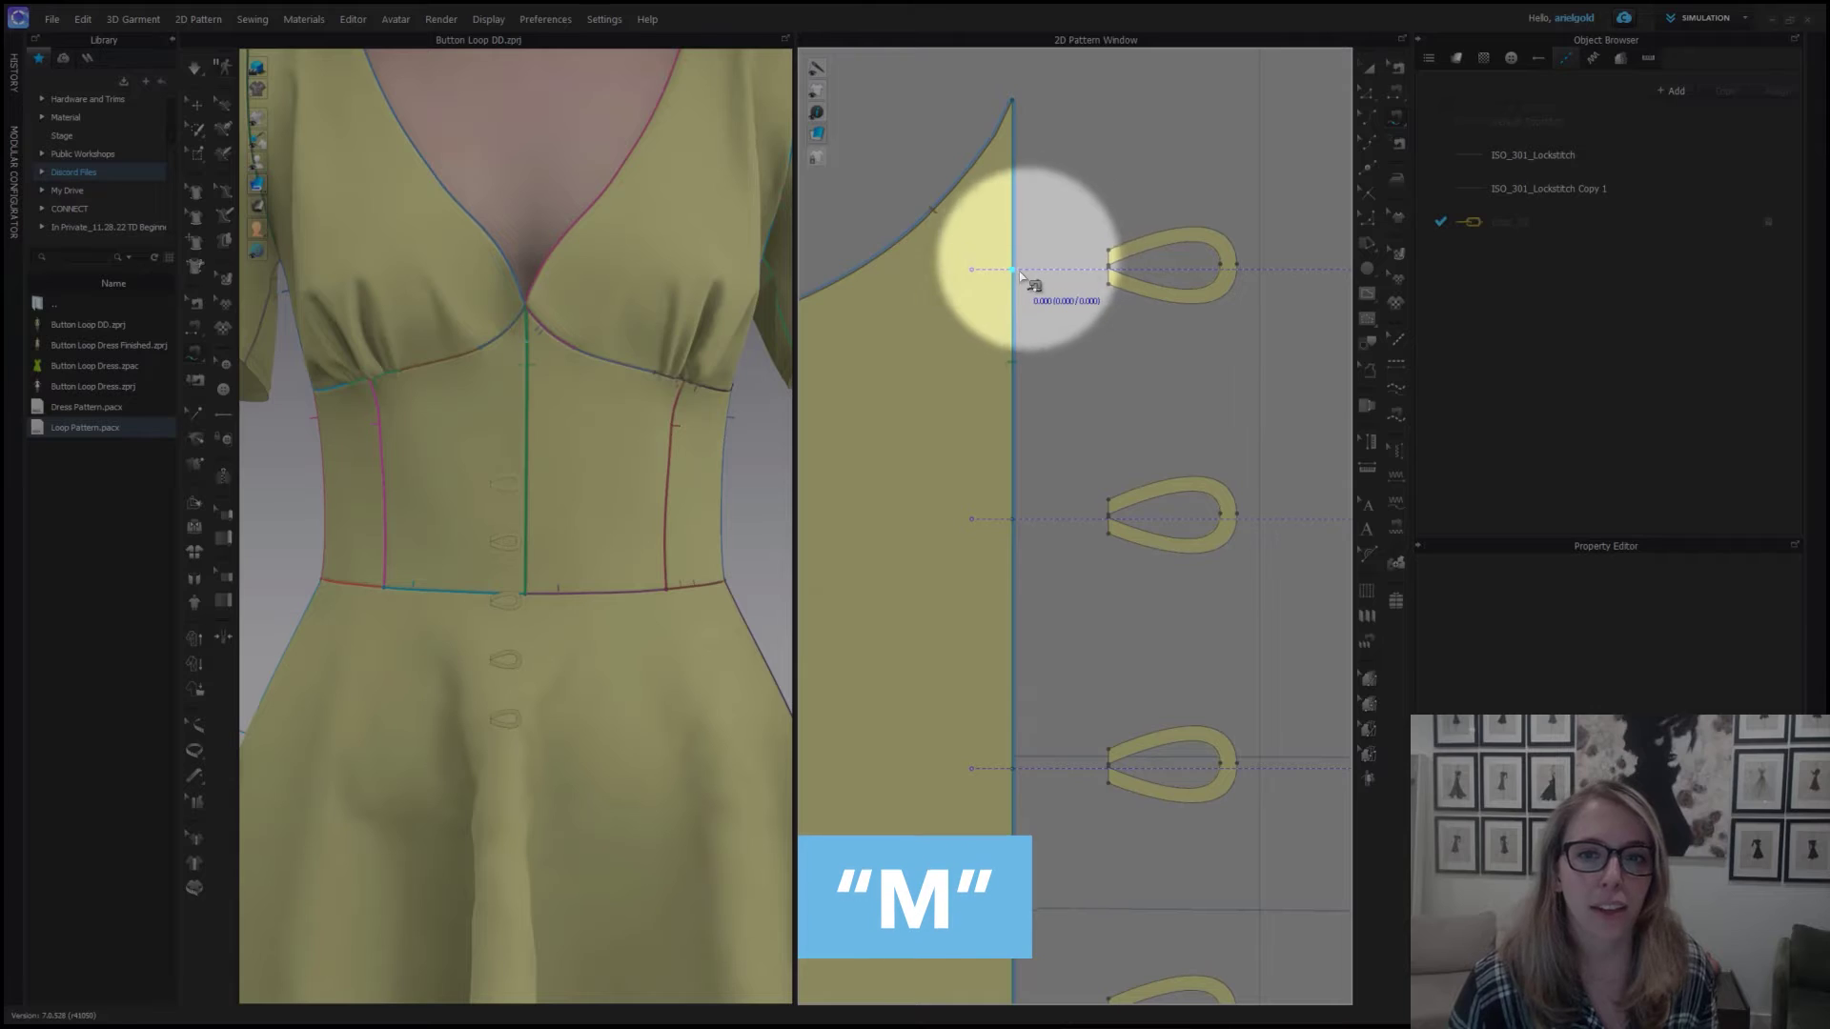
pyautogui.click(1012, 521)
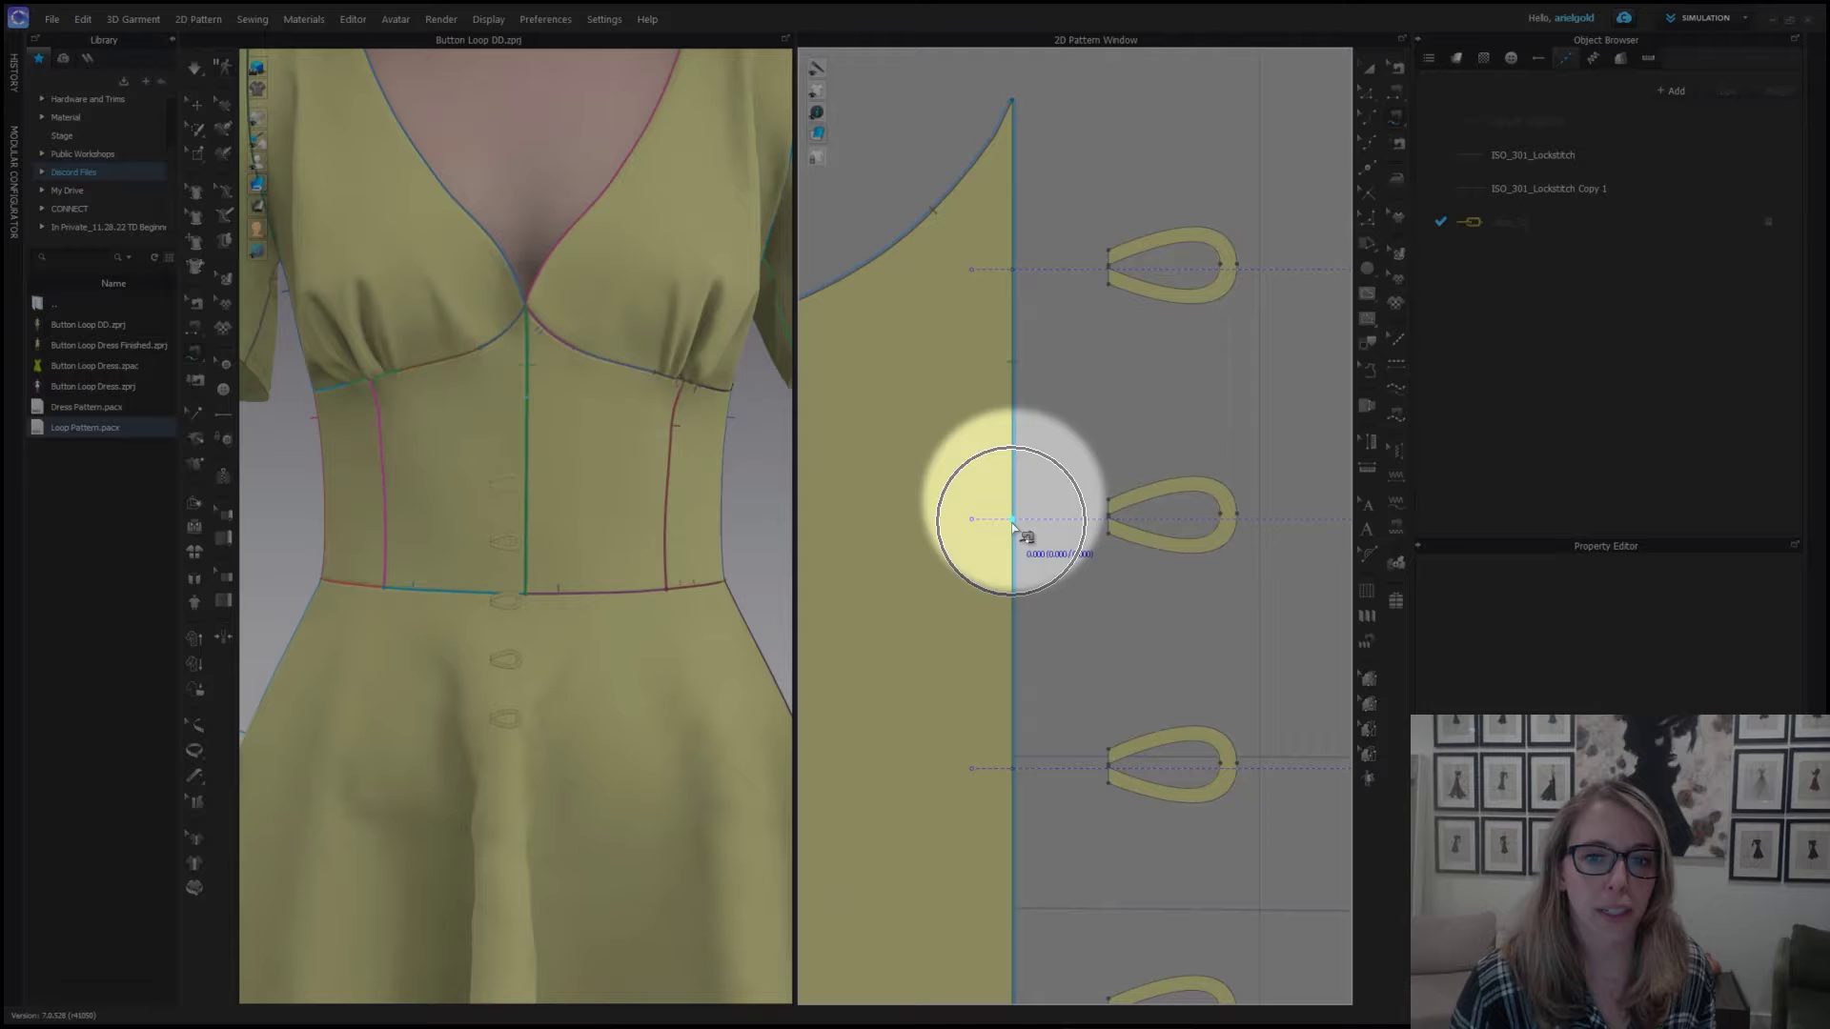
pyautogui.scroll(-2, 1037, 547)
pyautogui.moveTo(1029, 534); pyautogui.dragTo(1001, 376, button='middle')
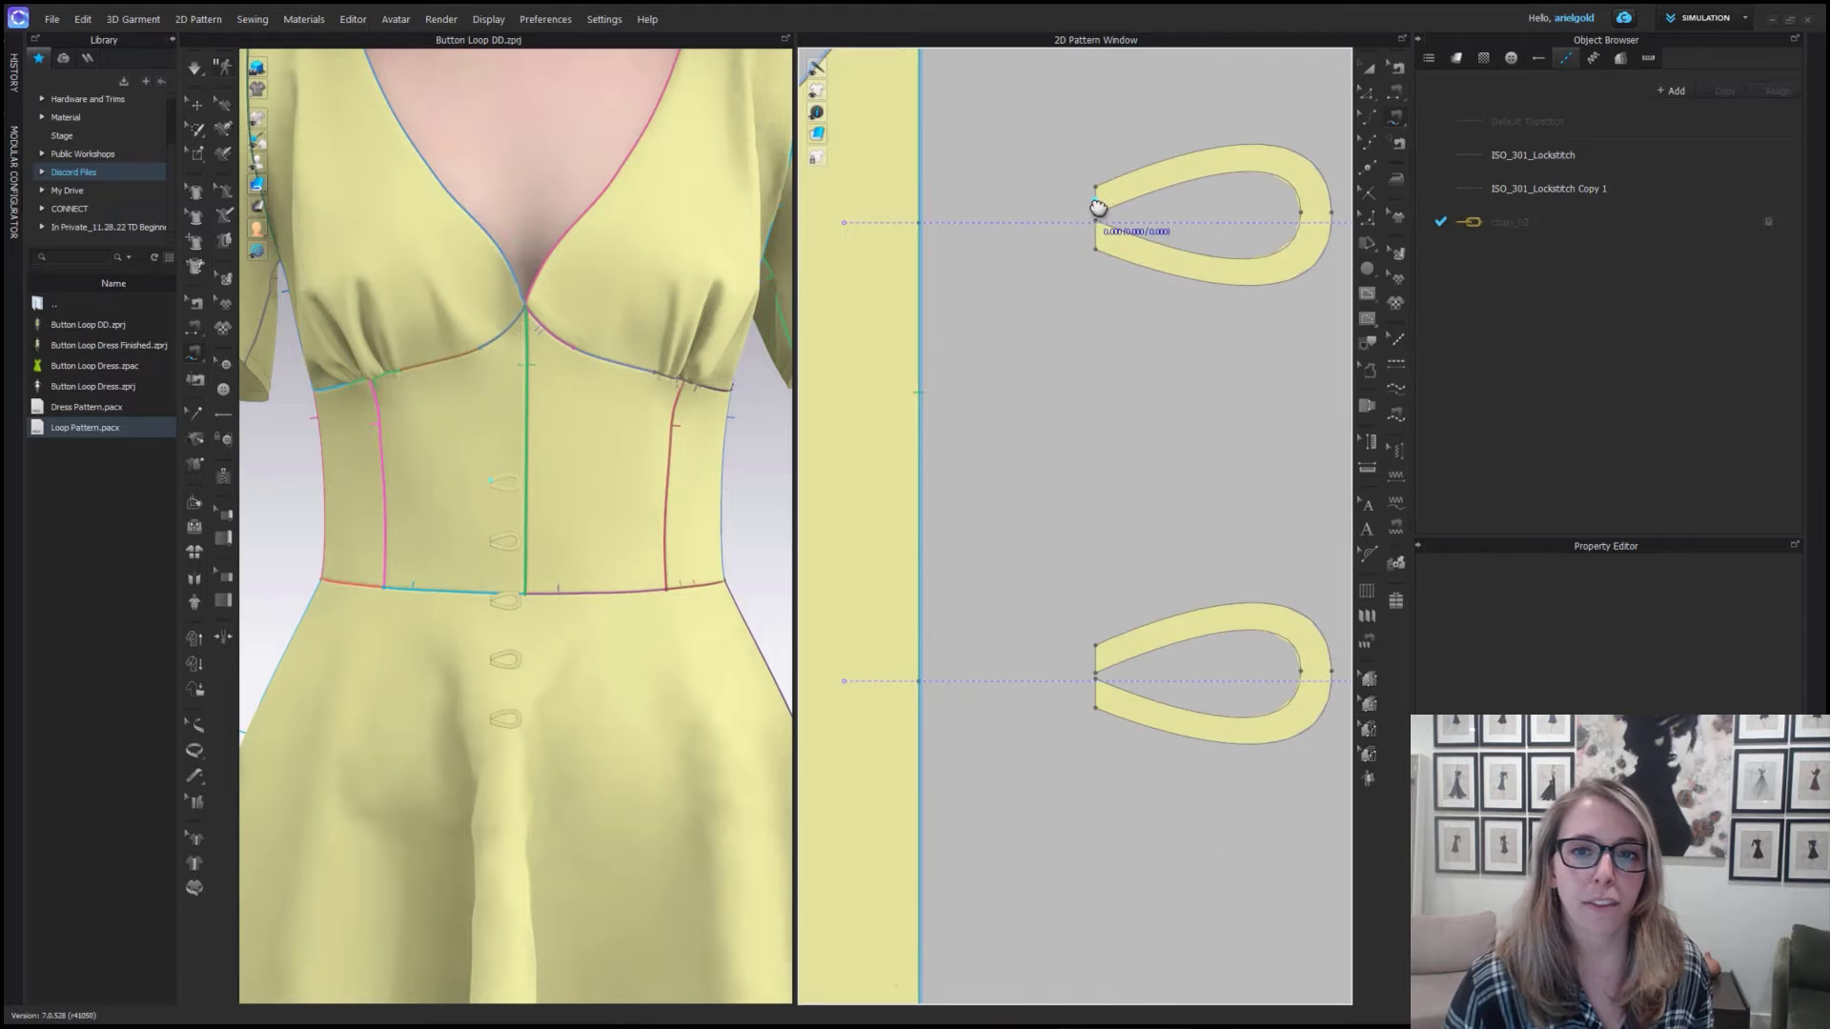
pyautogui.scroll(3, 1091, 211)
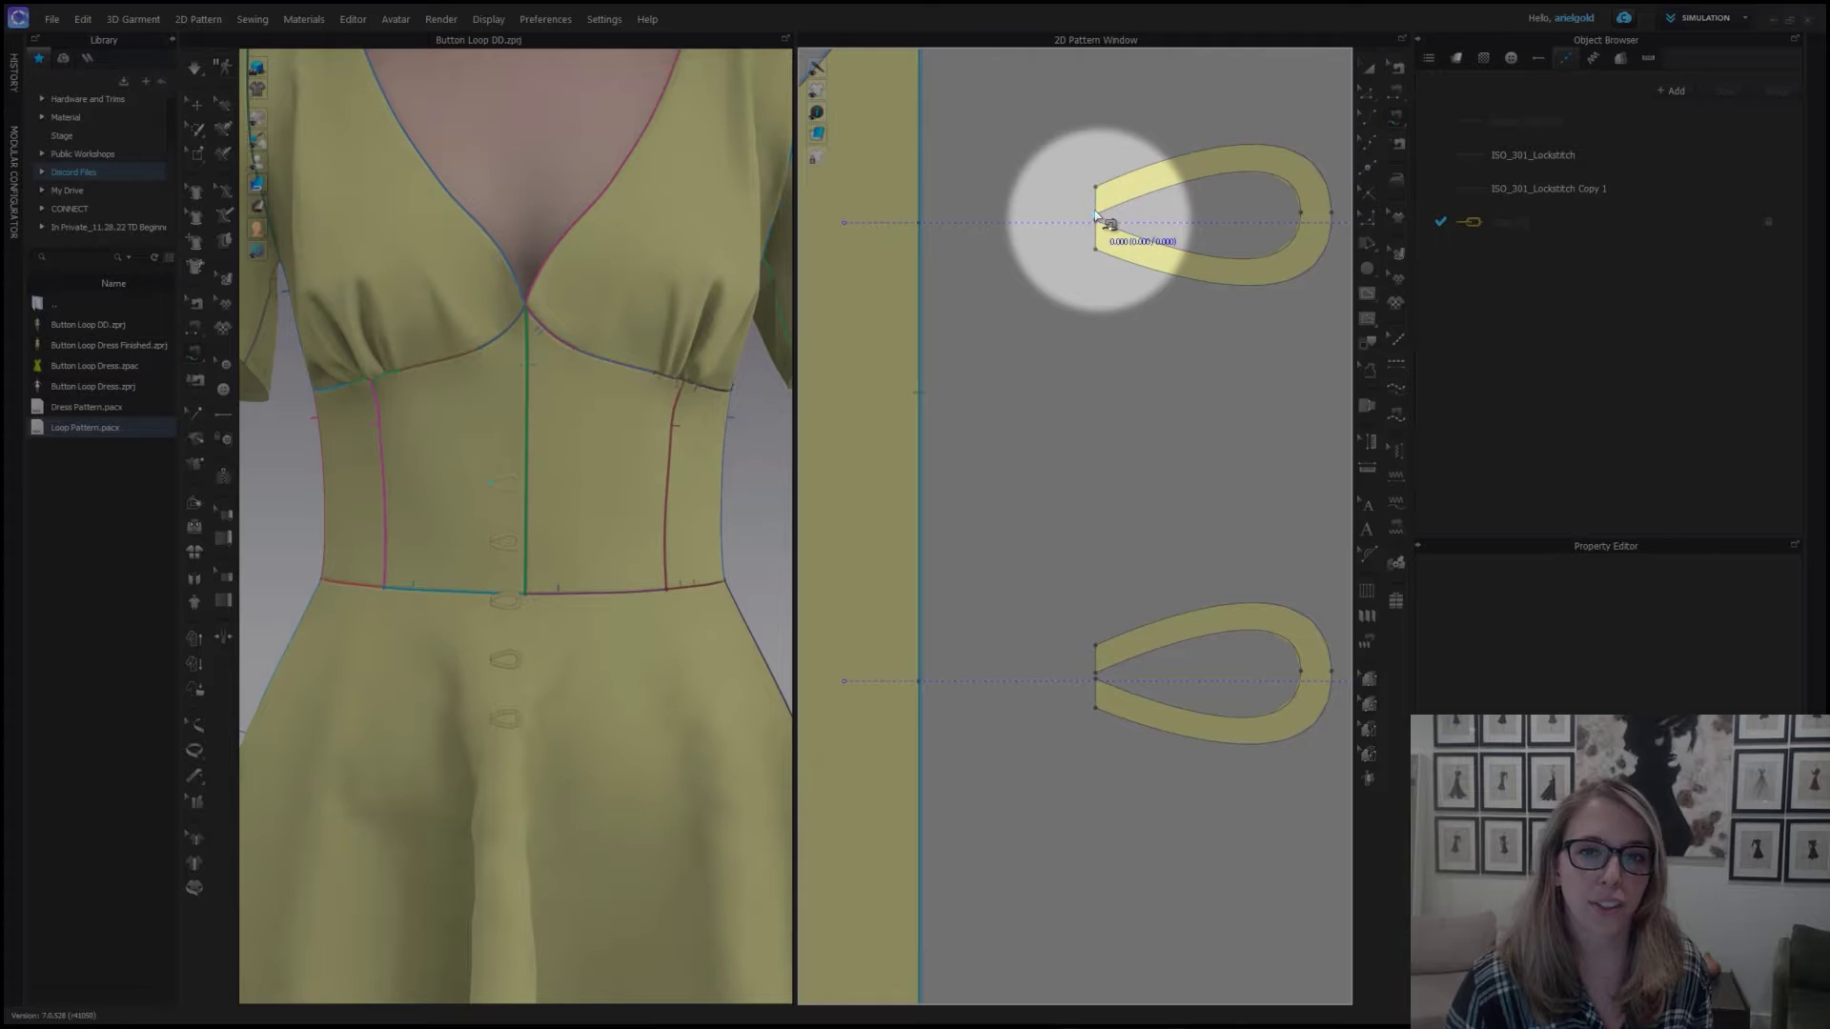
pyautogui.click(1095, 215)
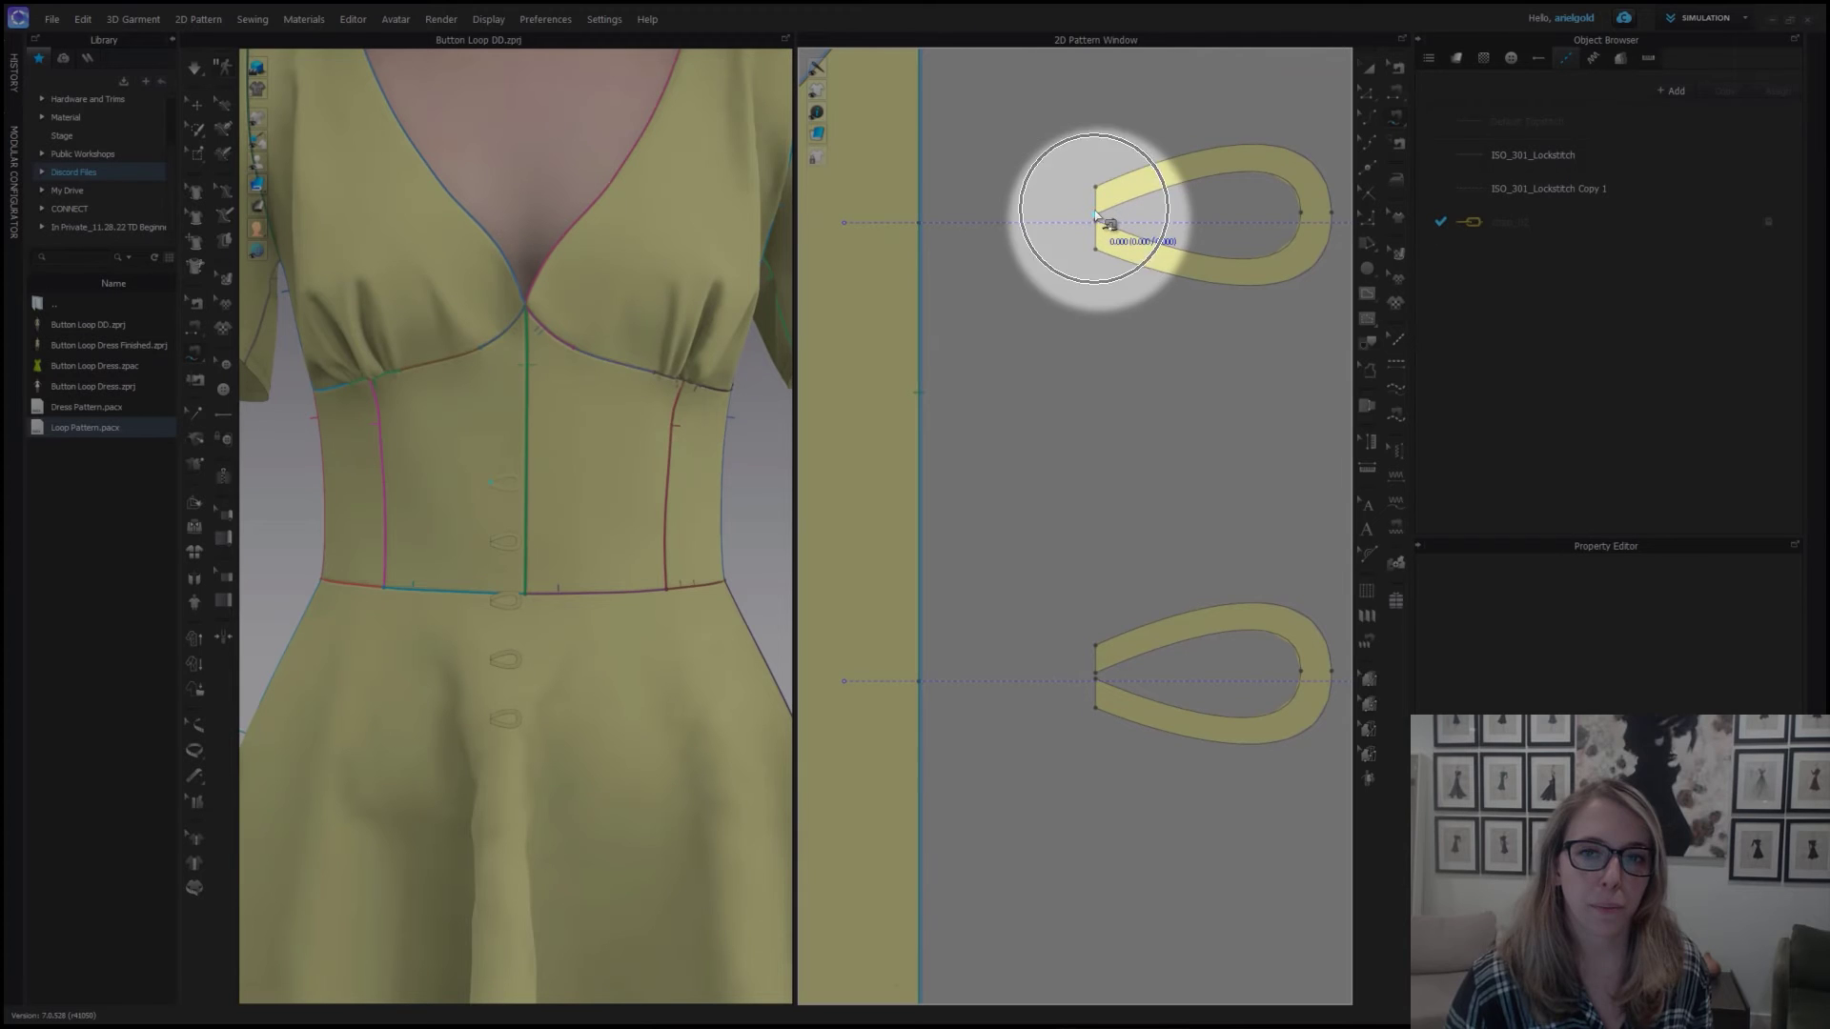
pyautogui.moveTo(1101, 200); pyautogui.dragTo(922, 229)
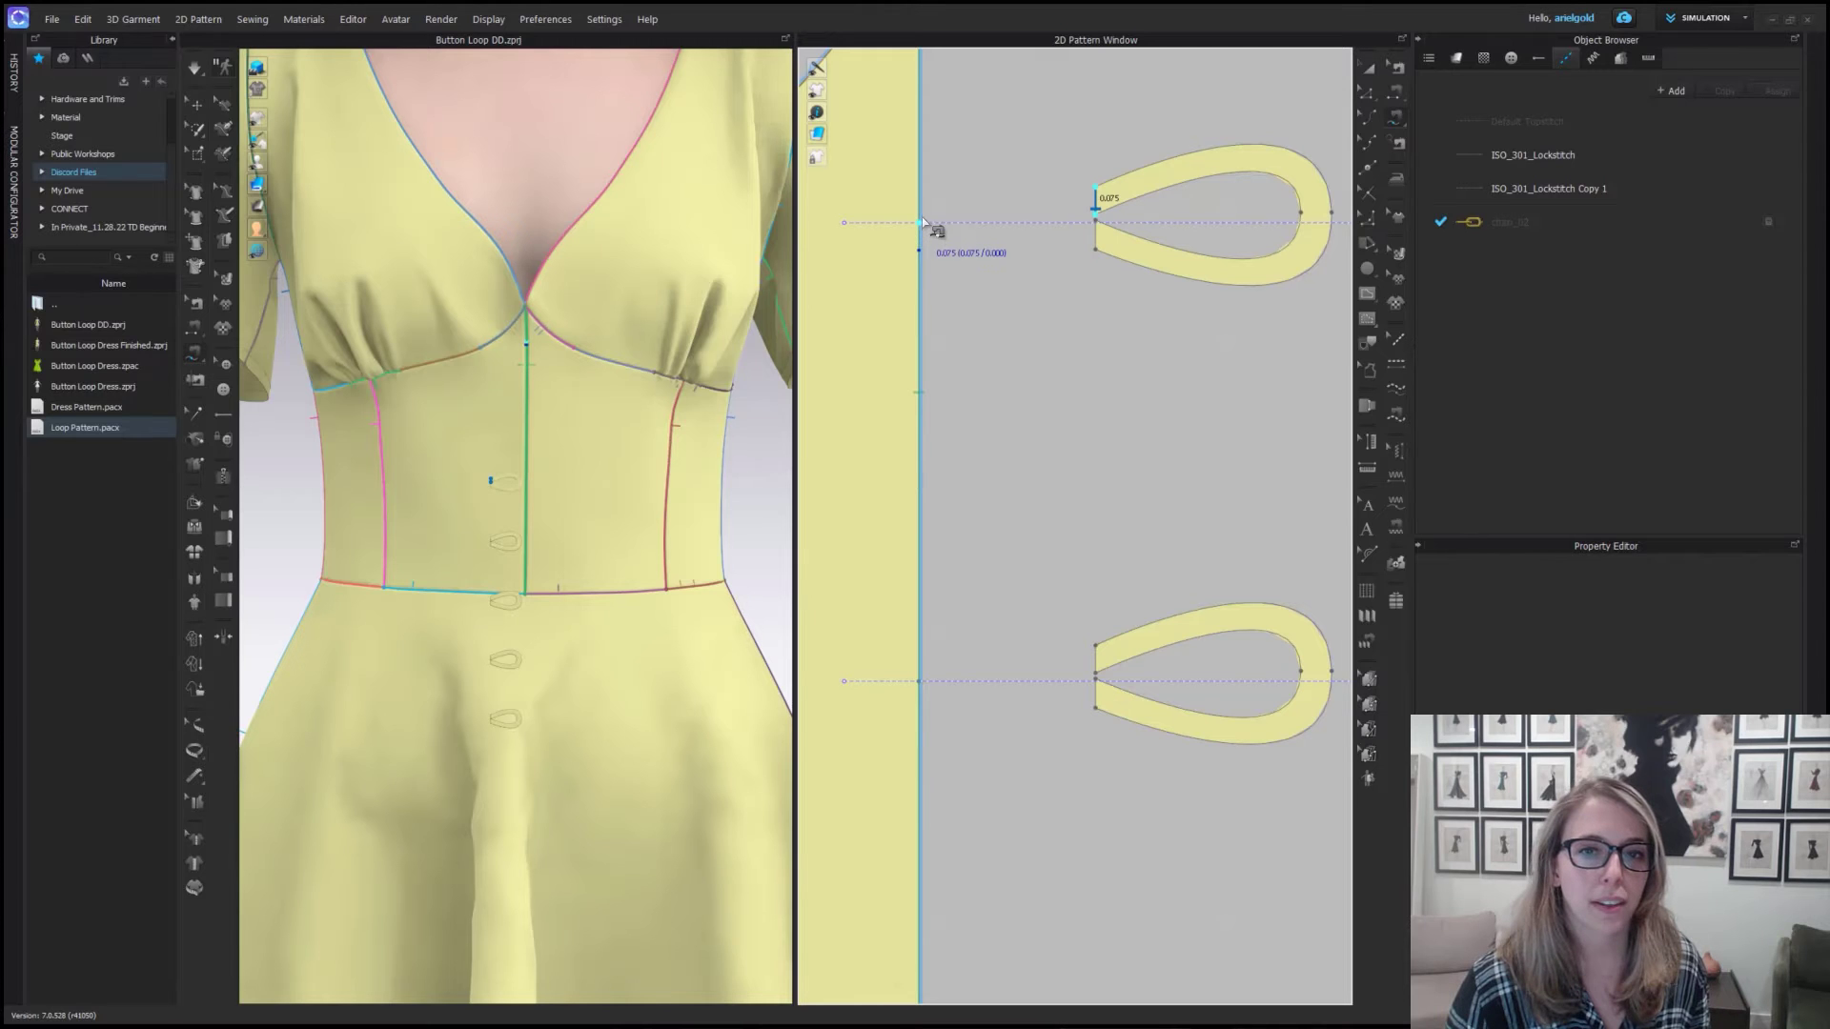
pyautogui.click(920, 221)
pyautogui.click(922, 197)
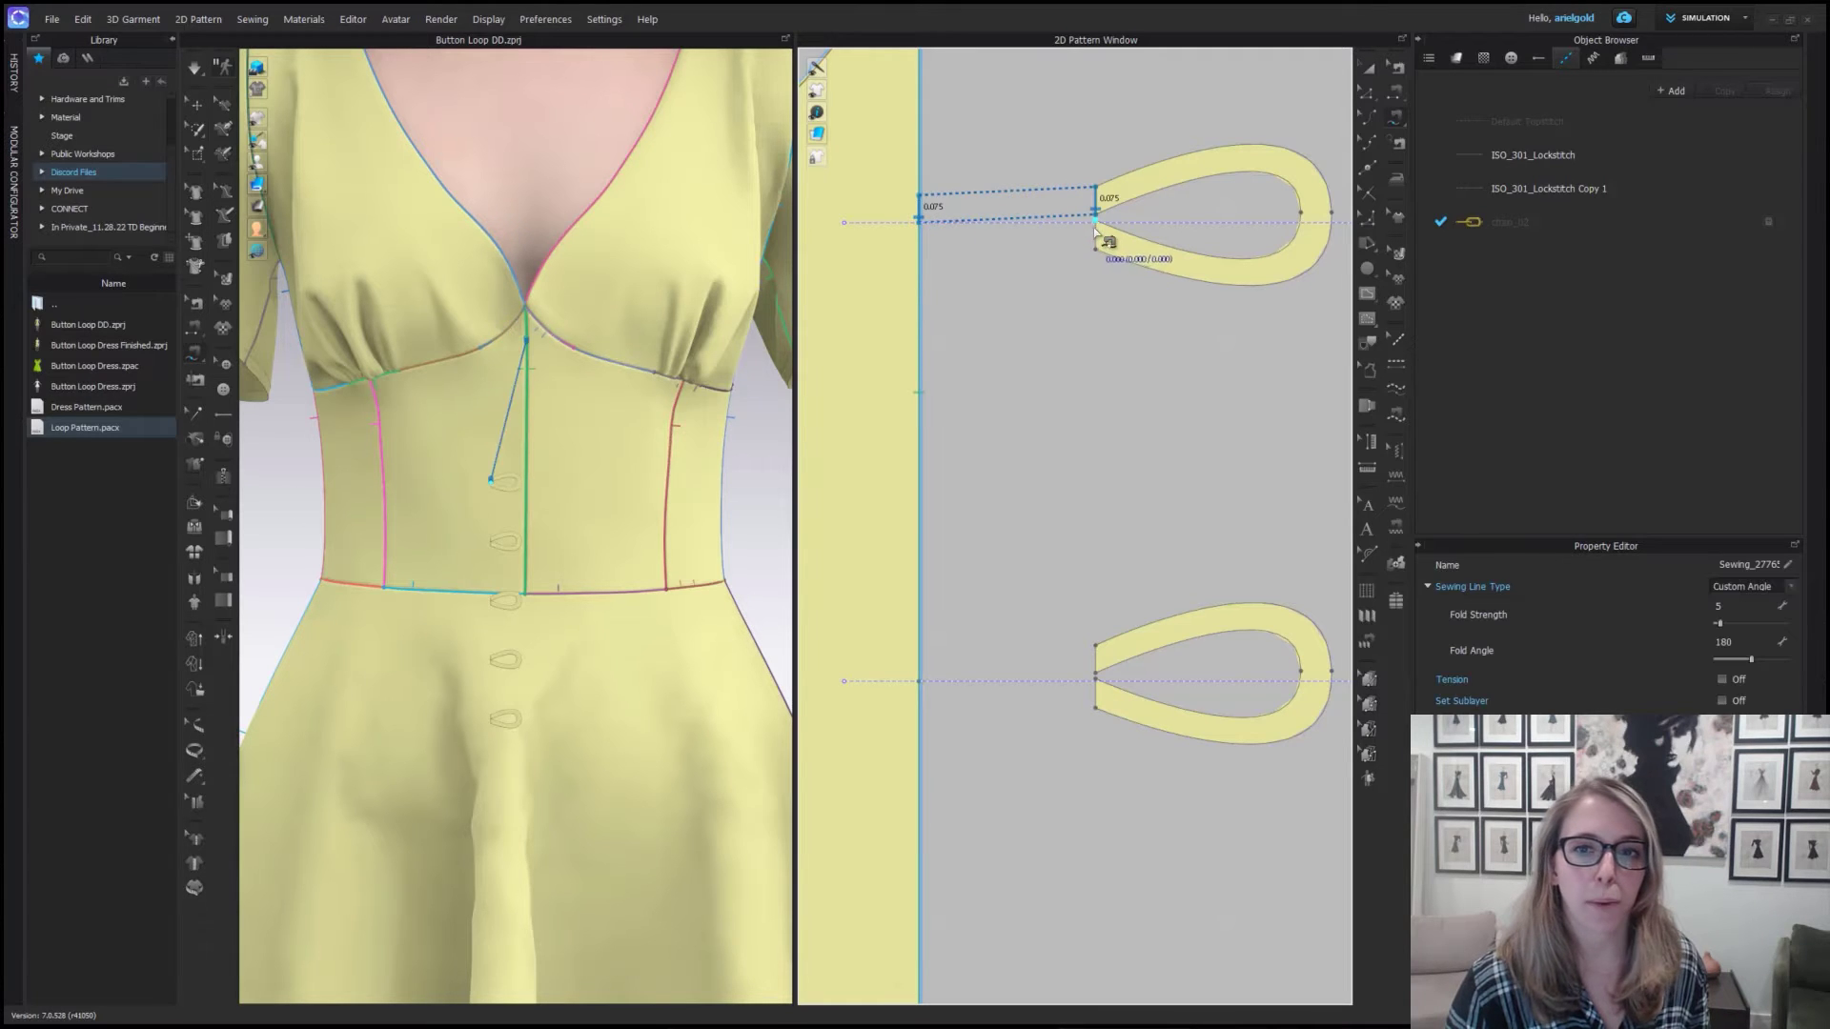
# Free-sew the lower half of the top loop's open end to the center front edge just below its tack line.
pyautogui.click(1095, 221)
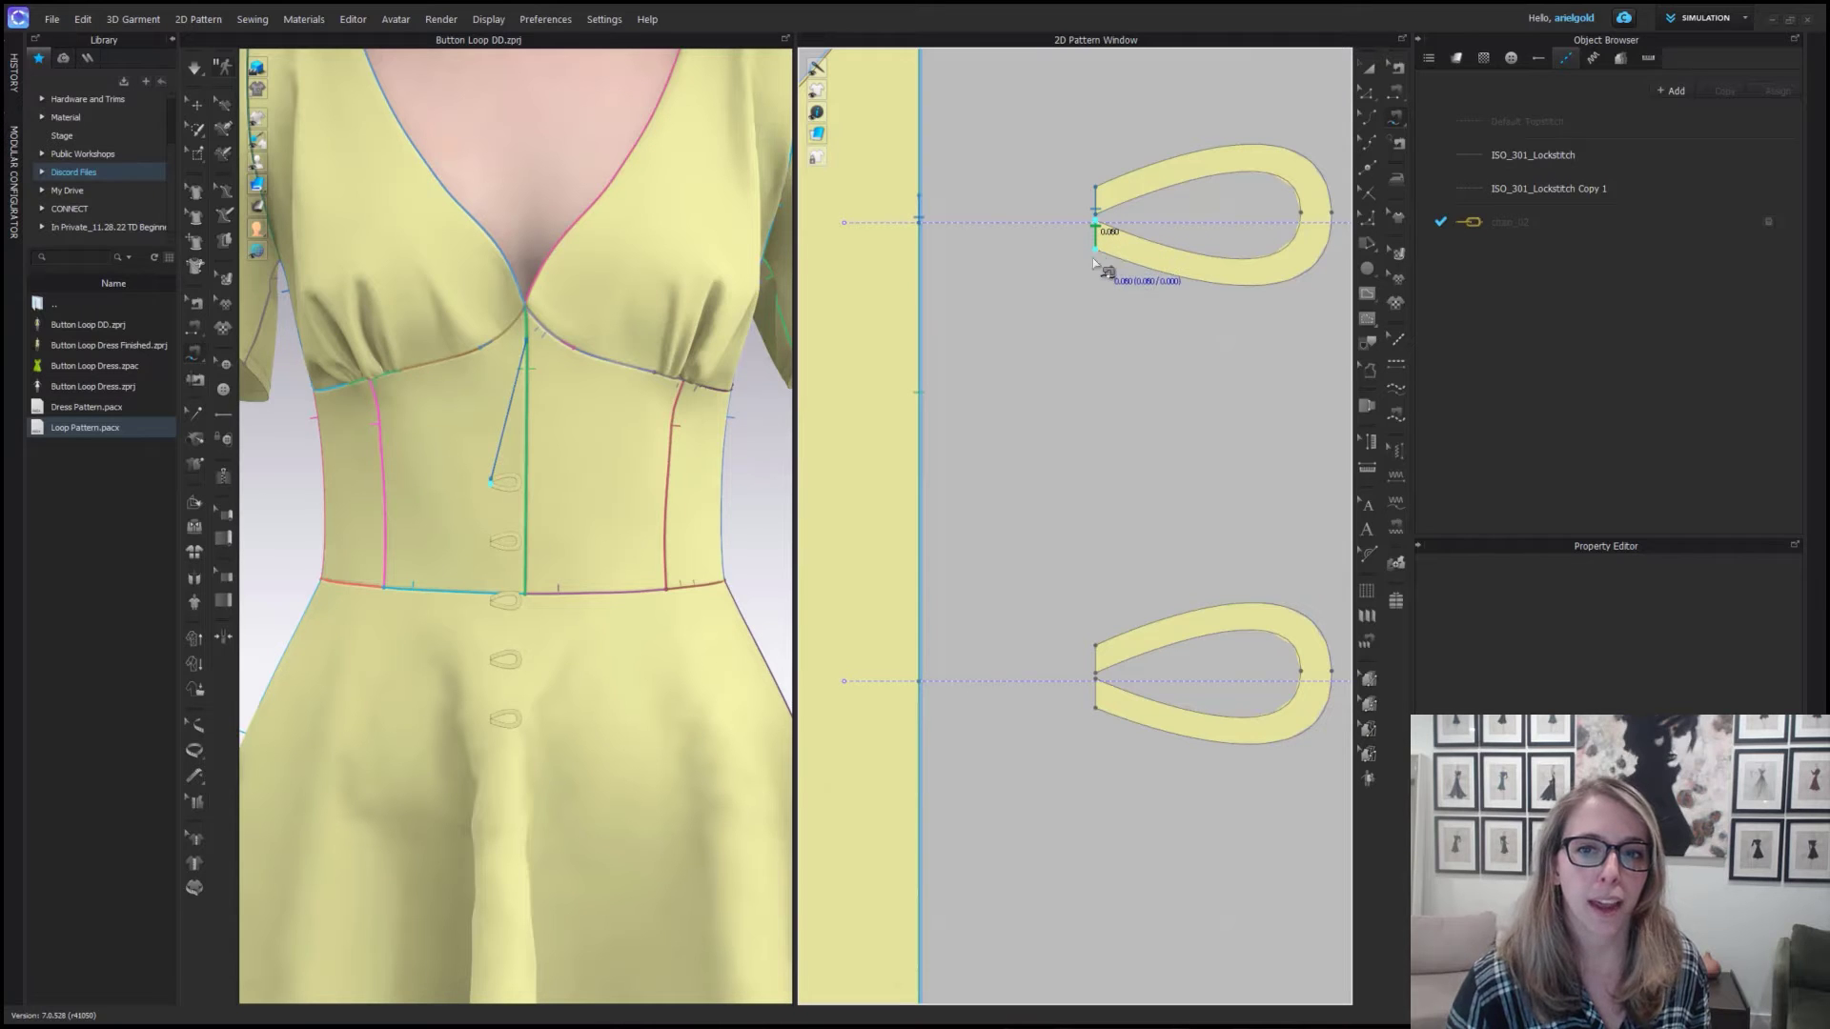
pyautogui.click(921, 221)
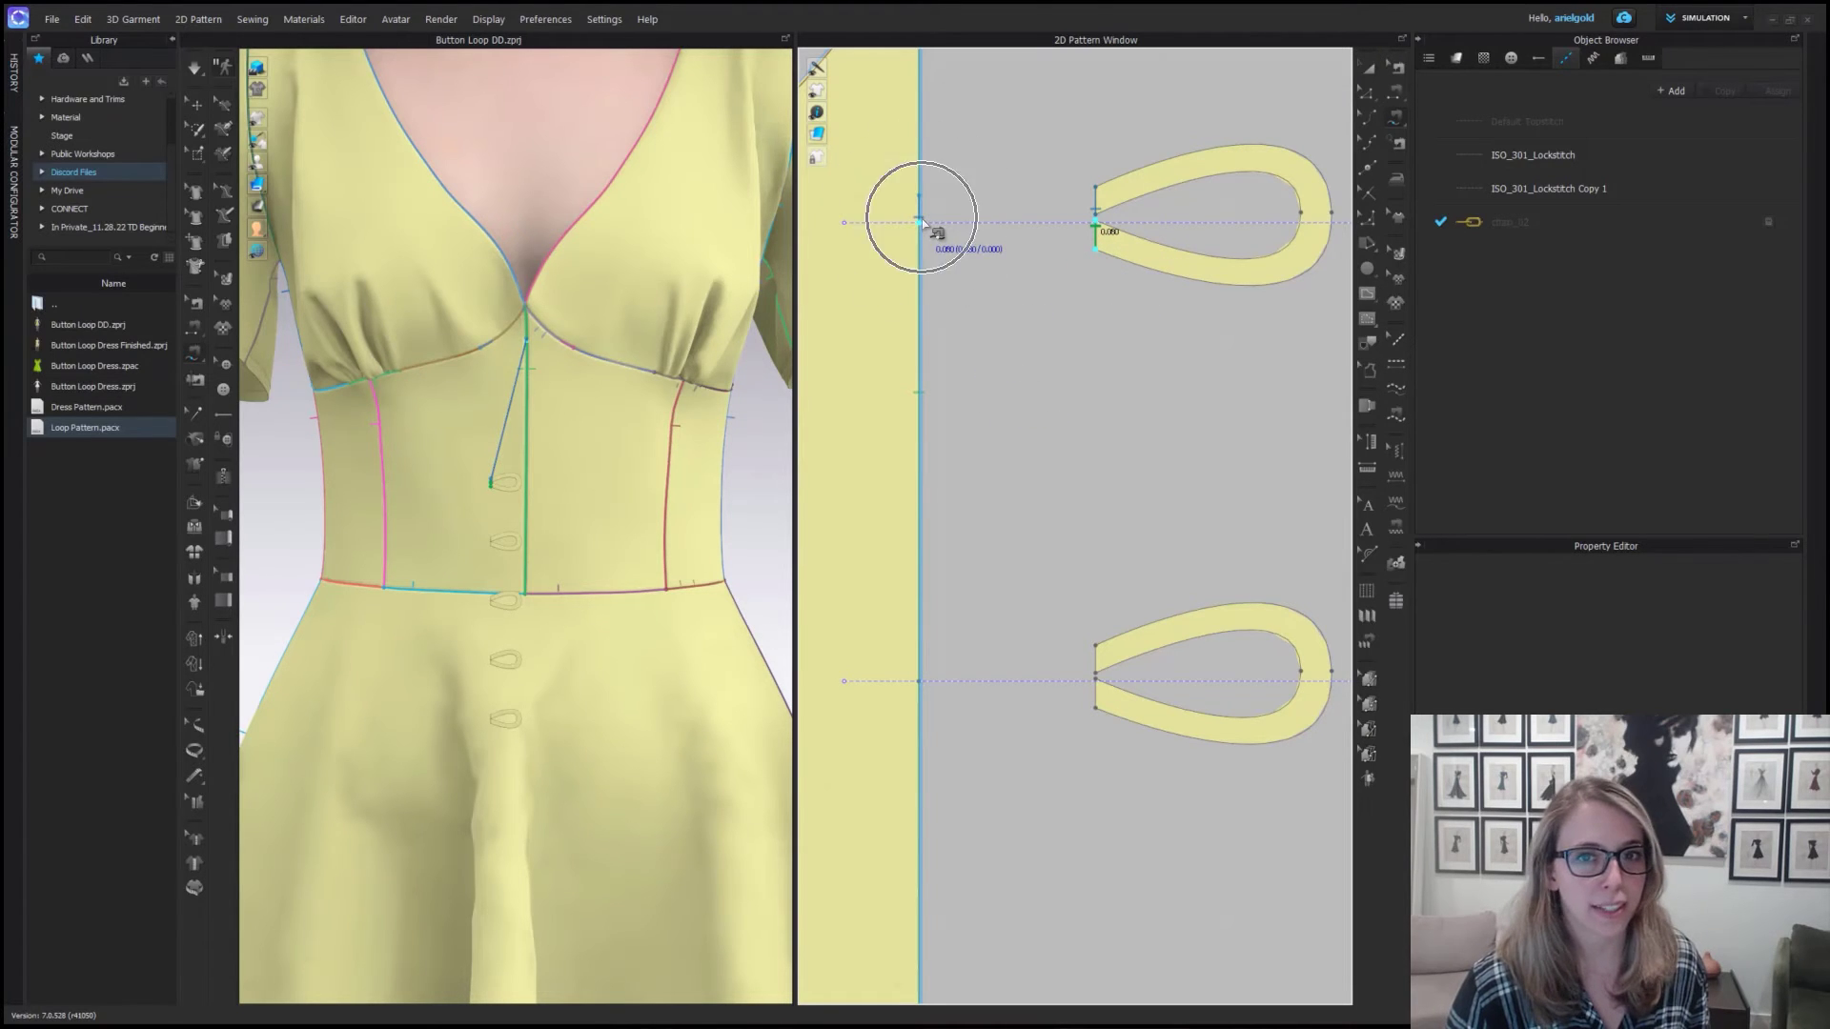
pyautogui.click(921, 254)
# Free-sew both halves of the second loop's open end to the center front edge, above and below its tack line.
pyautogui.scroll(-2, 1032, 398)
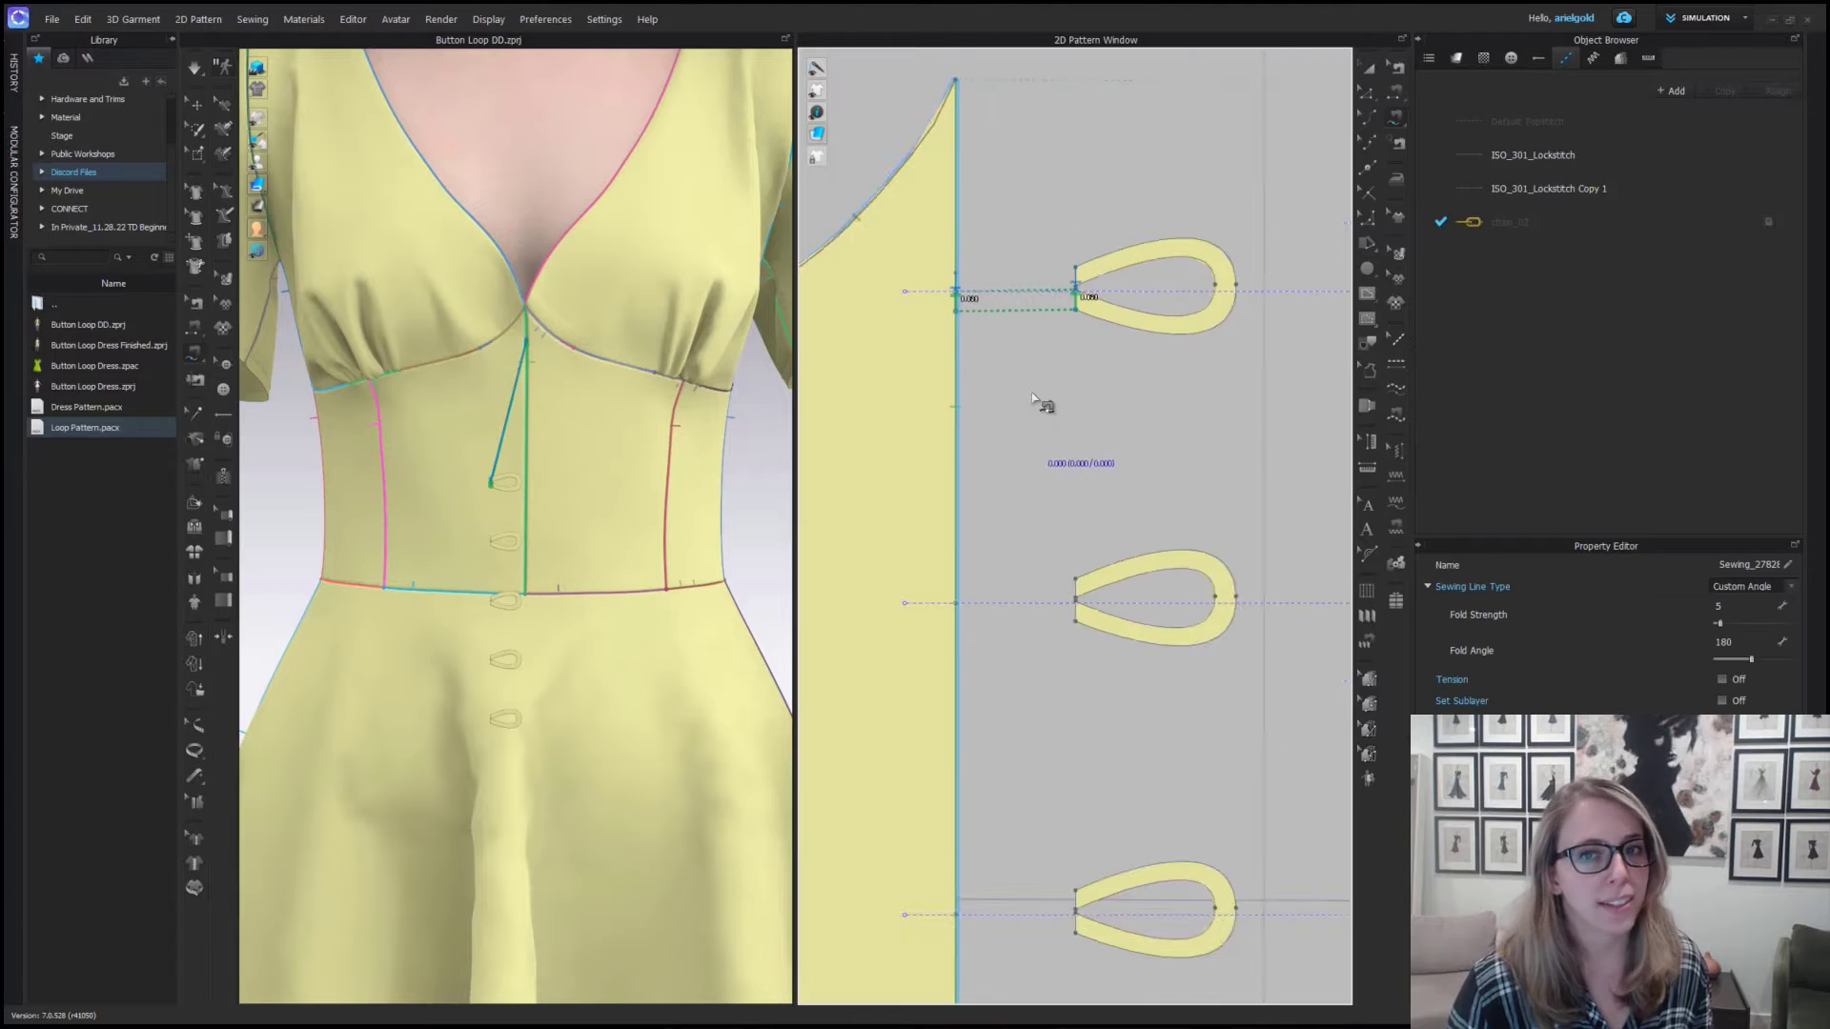
pyautogui.scroll(-2, 1032, 399)
pyautogui.moveTo(1109, 583); pyautogui.dragTo(1105, 286, button='middle')
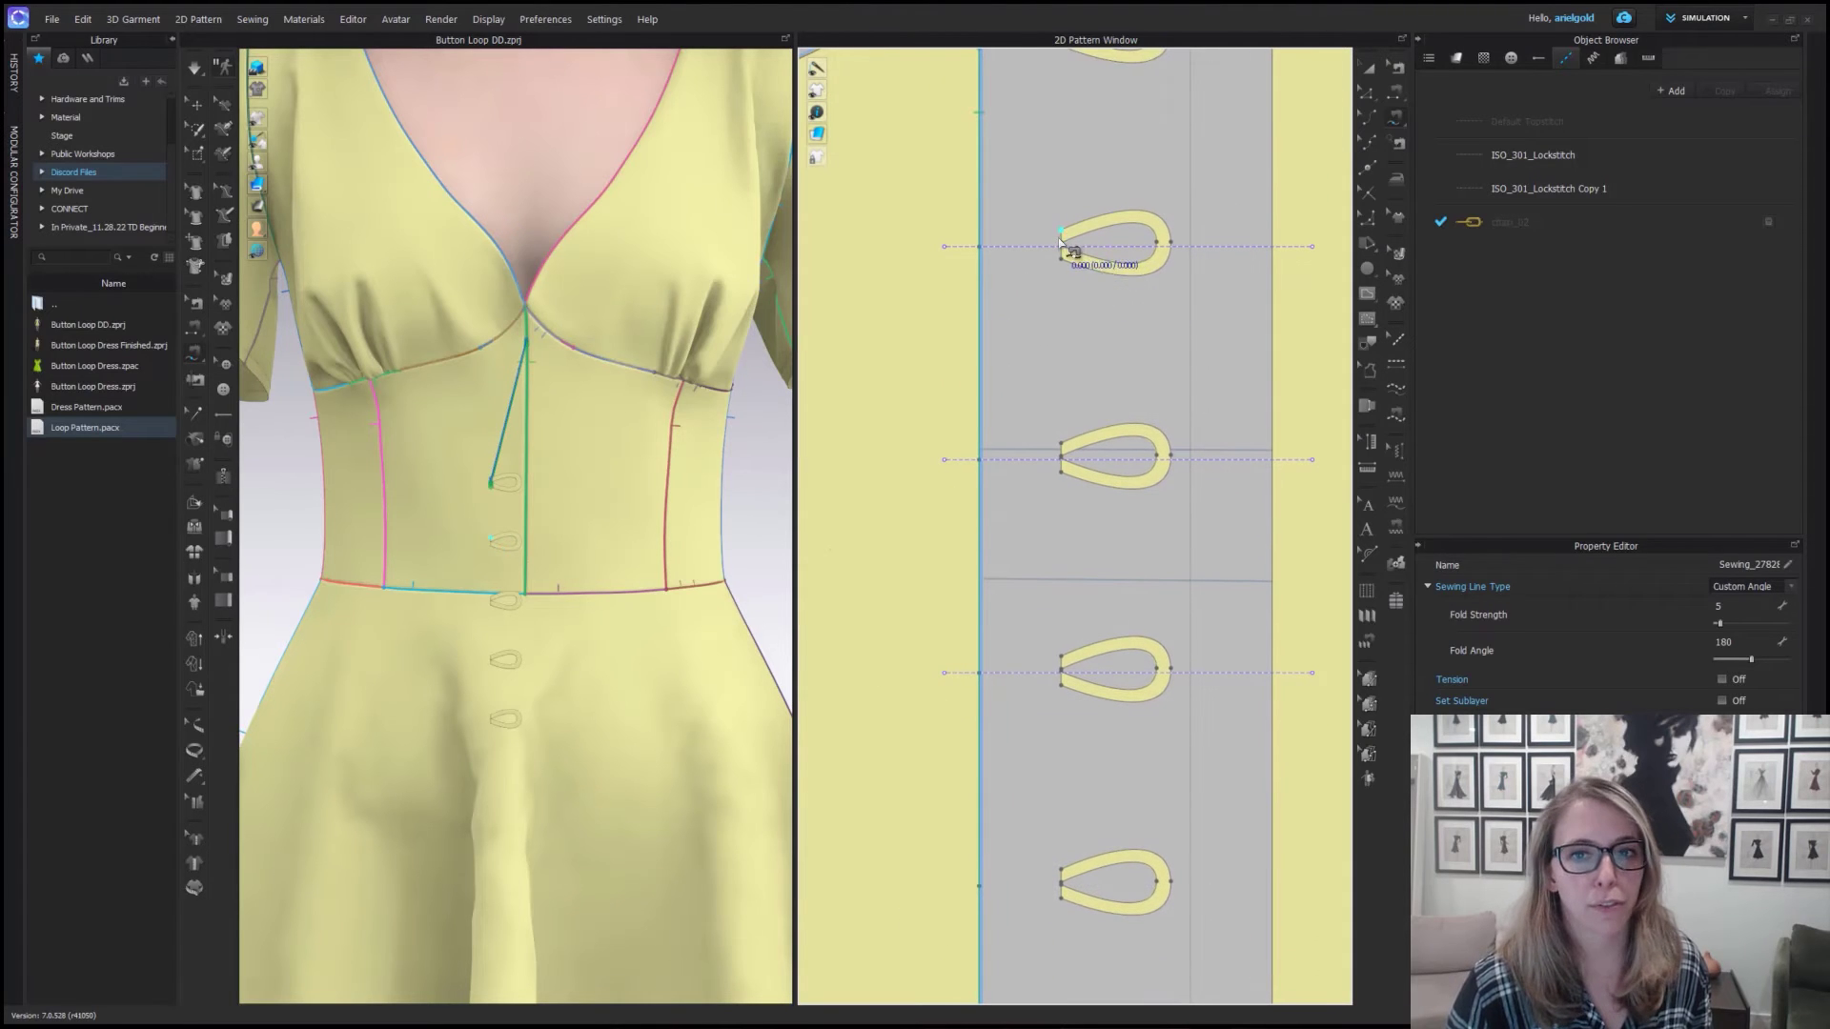
pyautogui.click(1061, 240)
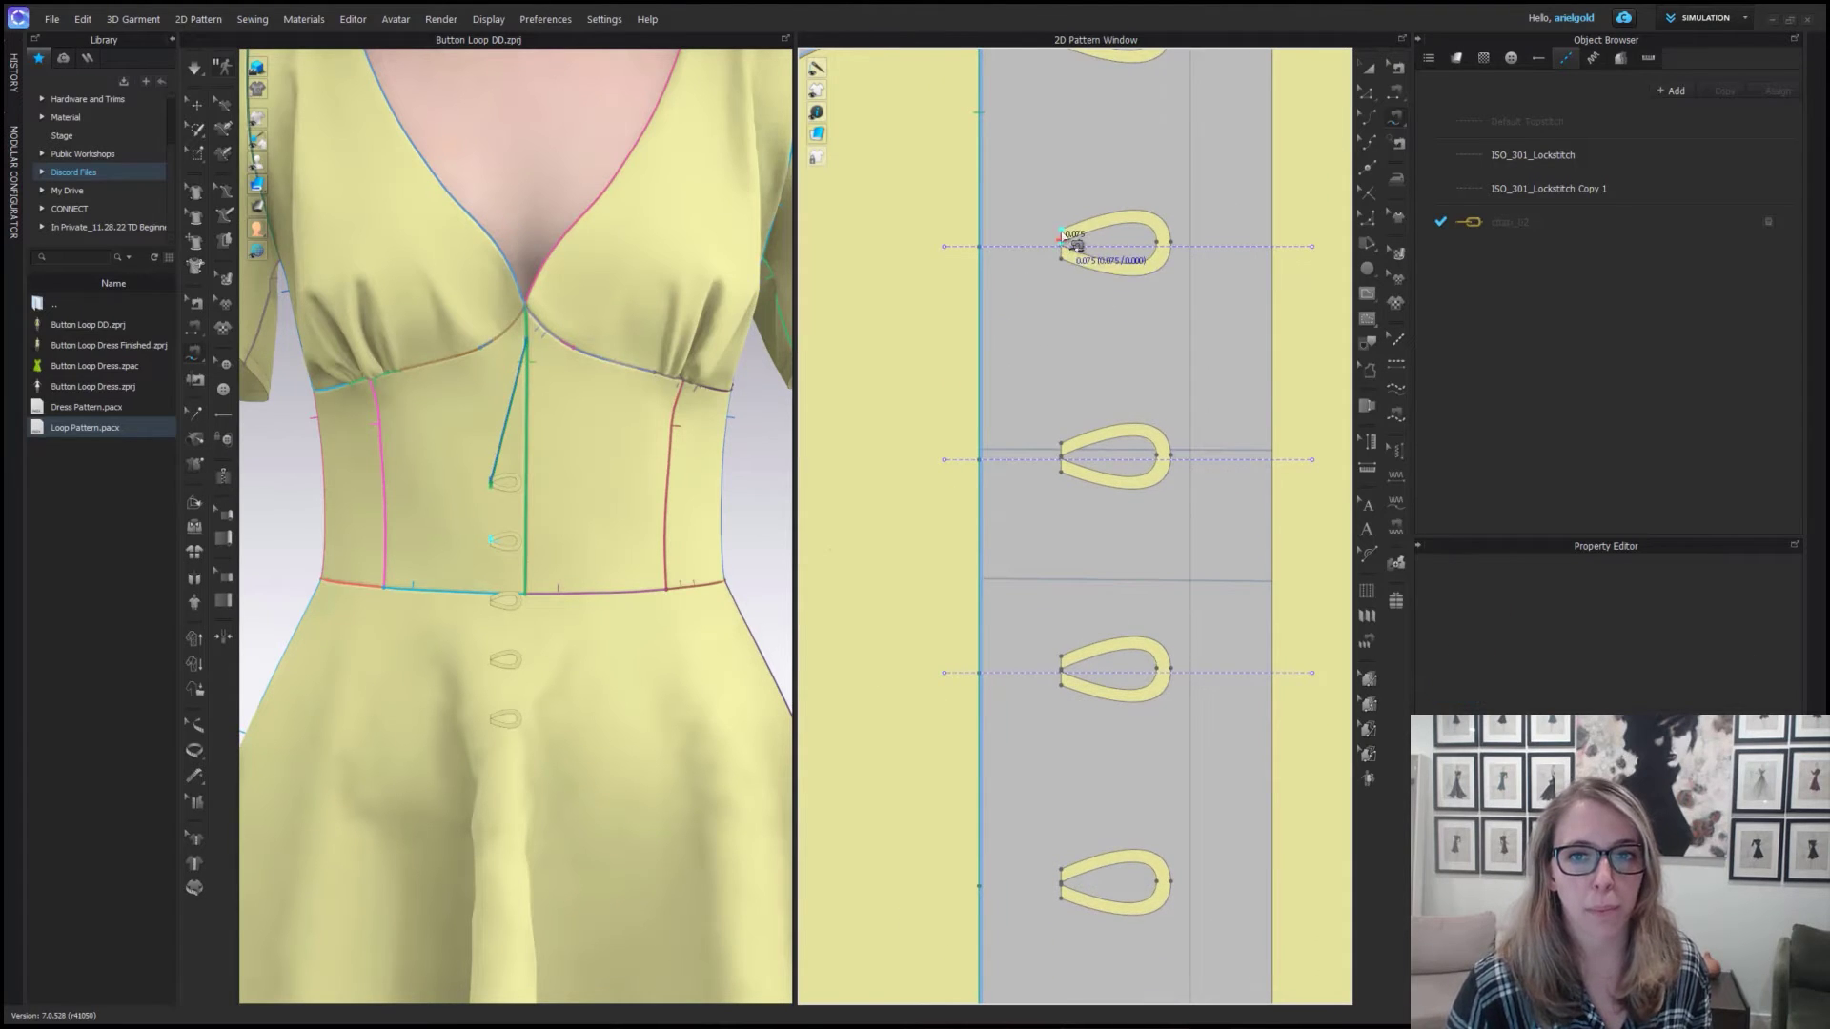
pyautogui.click(982, 244)
pyautogui.click(1062, 247)
pyautogui.click(1062, 259)
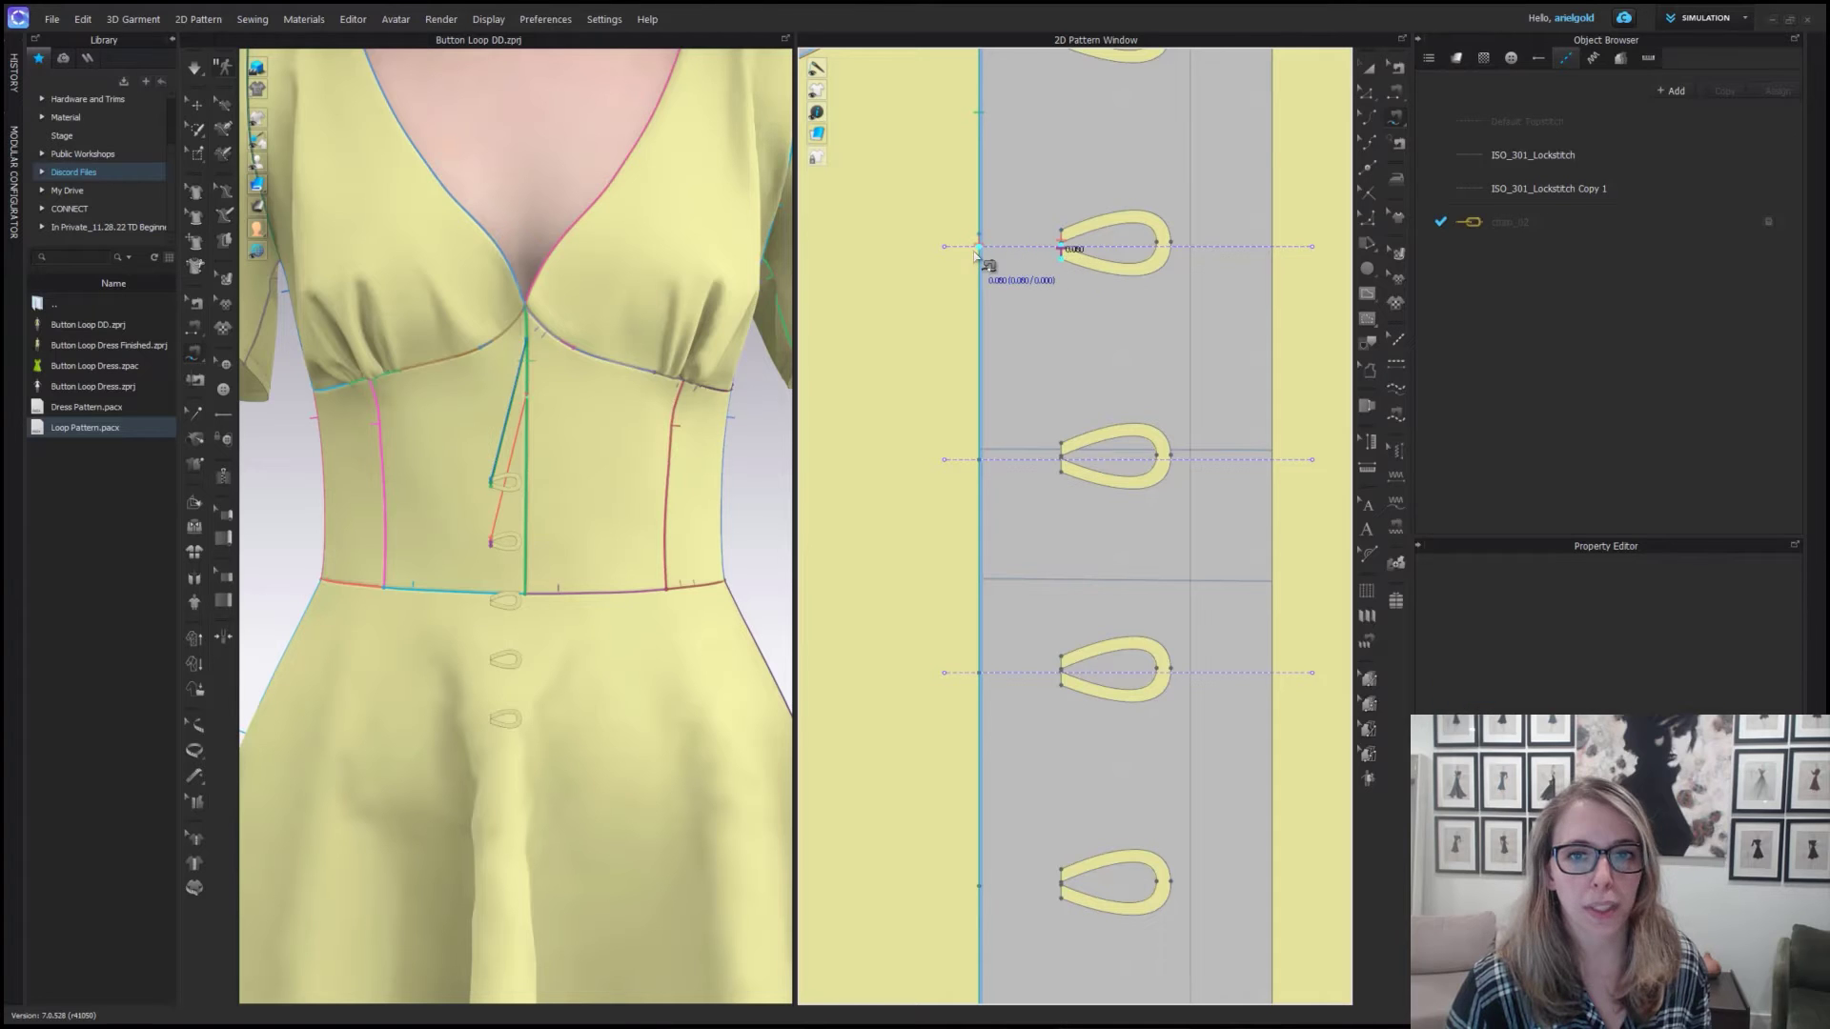
pyautogui.click(980, 255)
# Free-sew both halves of the third loop's open end to the center front edge, above and below its tack line.
pyautogui.click(1061, 448)
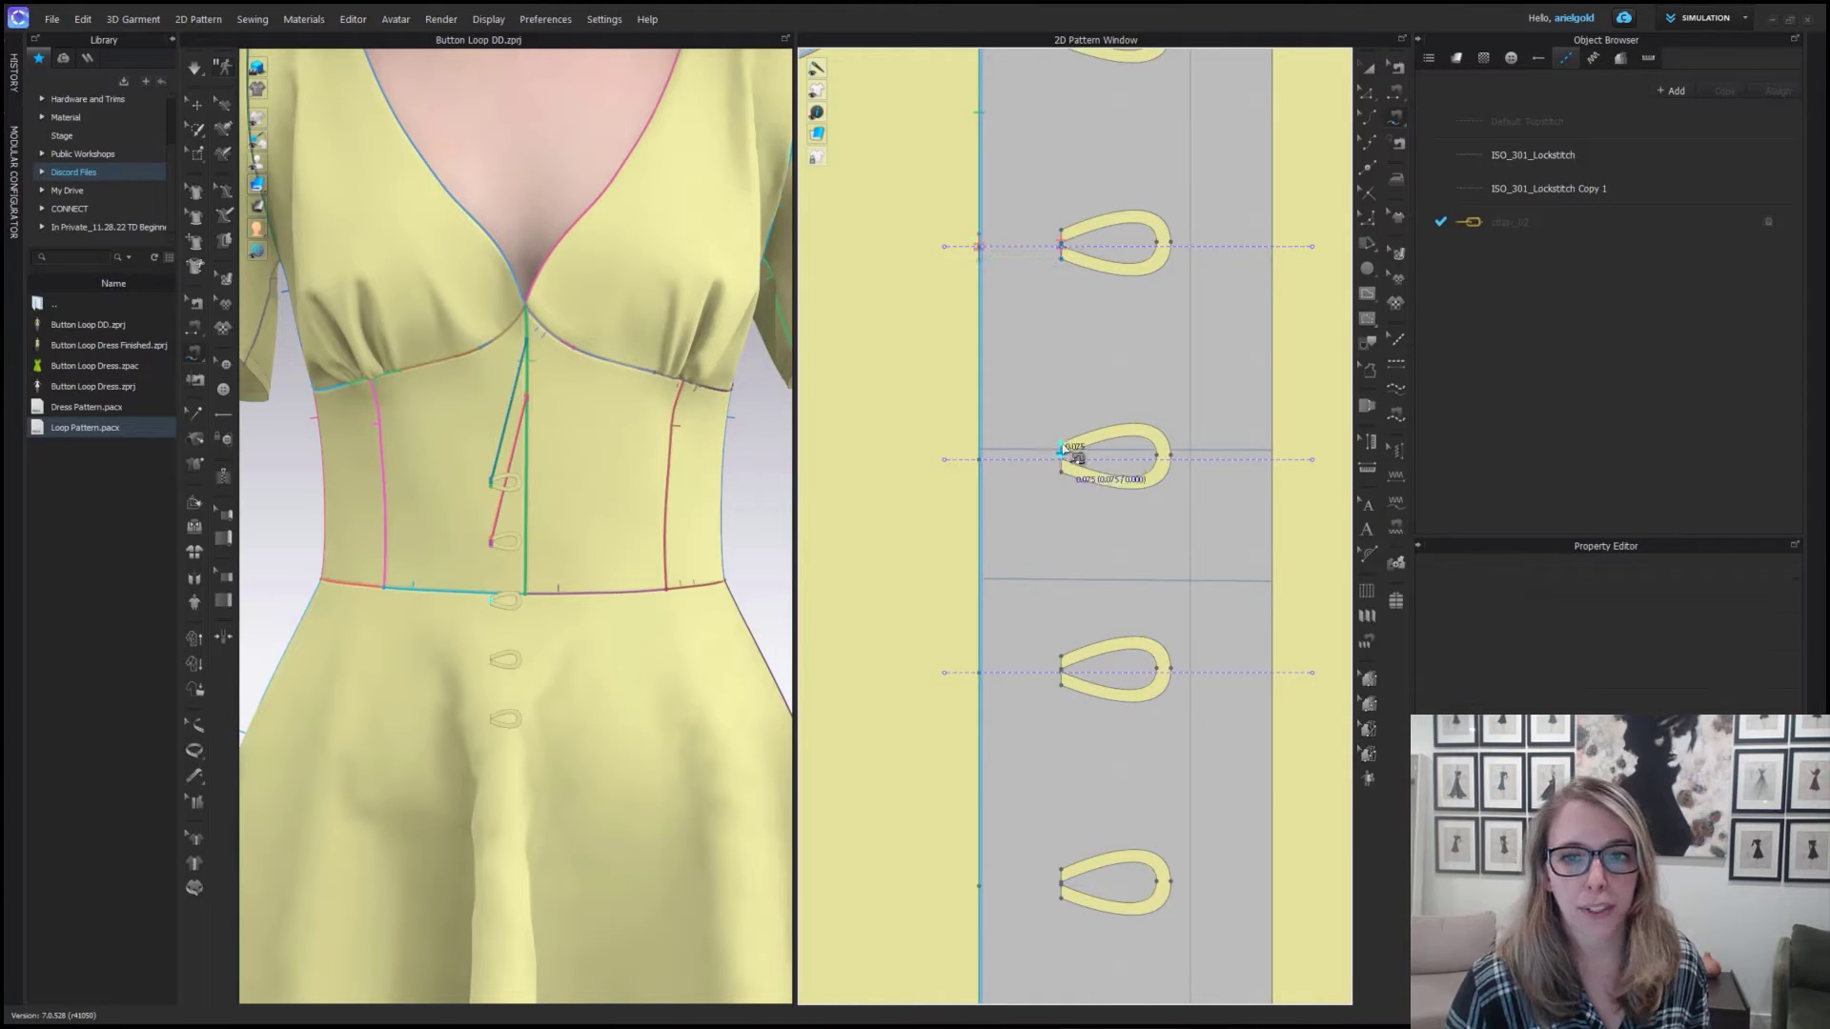
pyautogui.click(980, 448)
pyautogui.click(1060, 469)
pyautogui.click(980, 471)
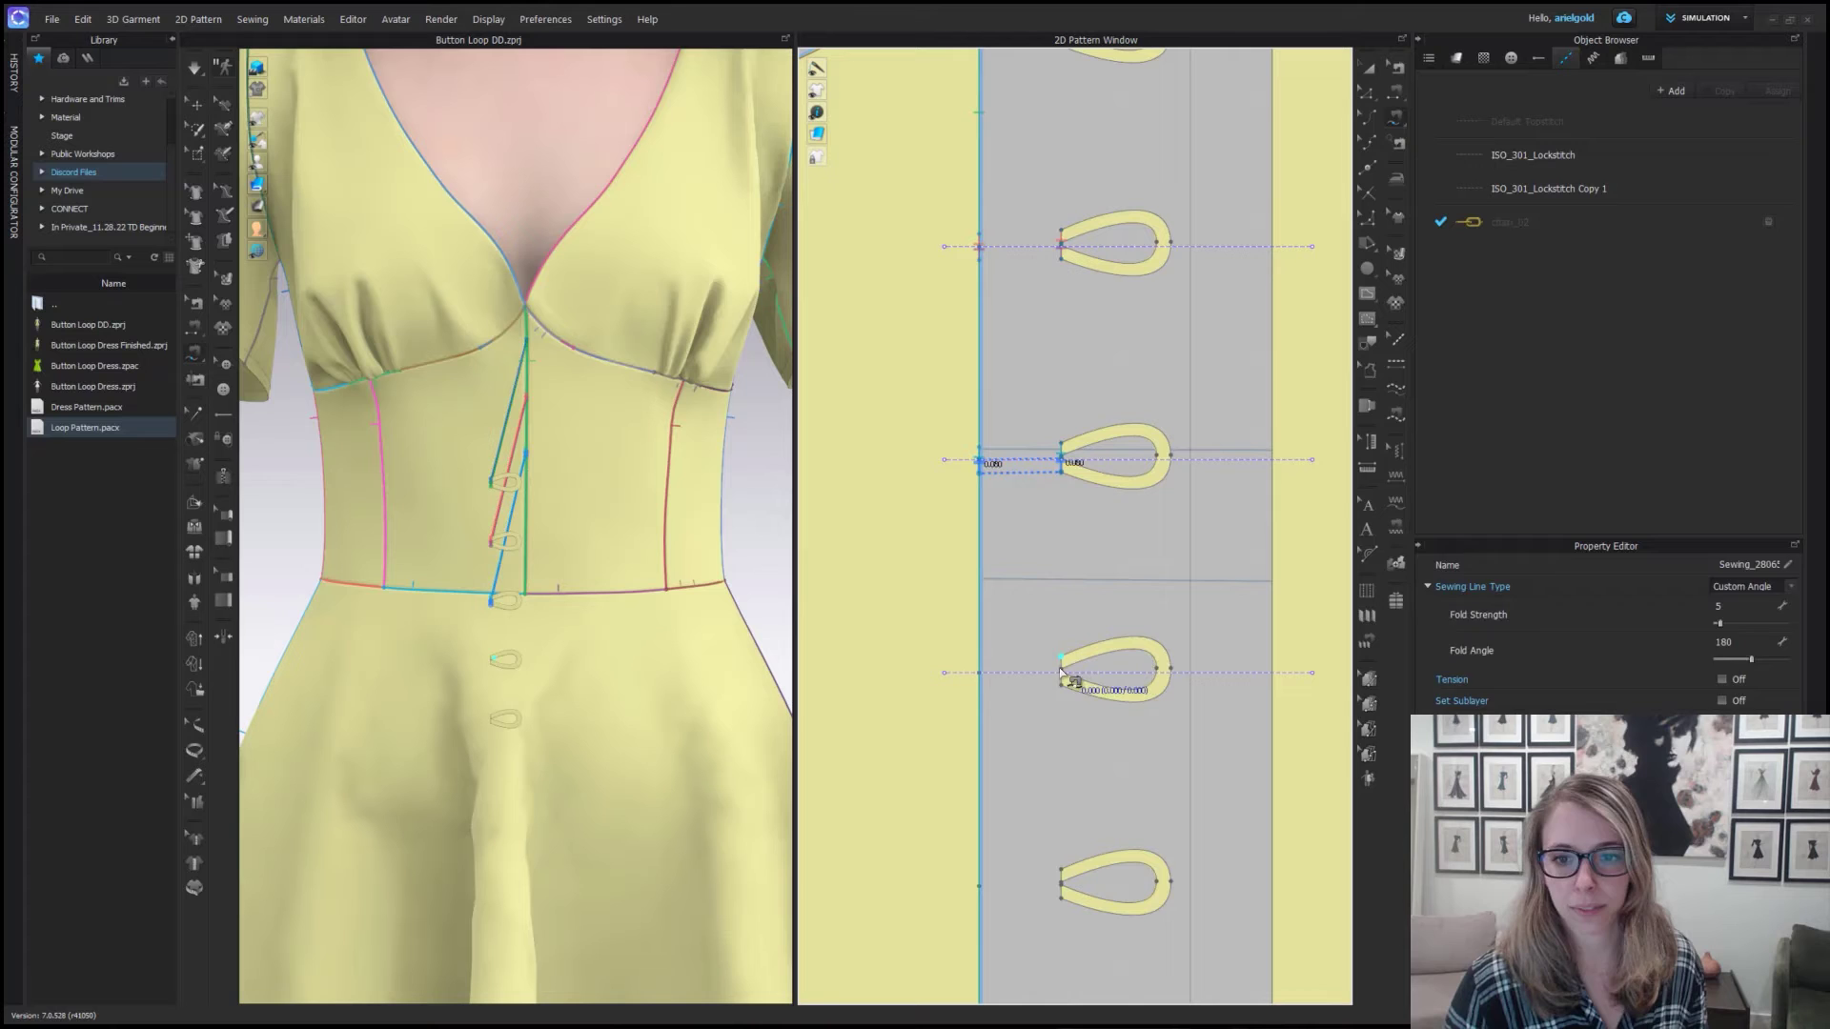
# Free-sew both halves of the fourth loop's open end to the center front edge, above and below its tack line.
pyautogui.click(1060, 659)
pyautogui.click(979, 664)
pyautogui.click(1060, 679)
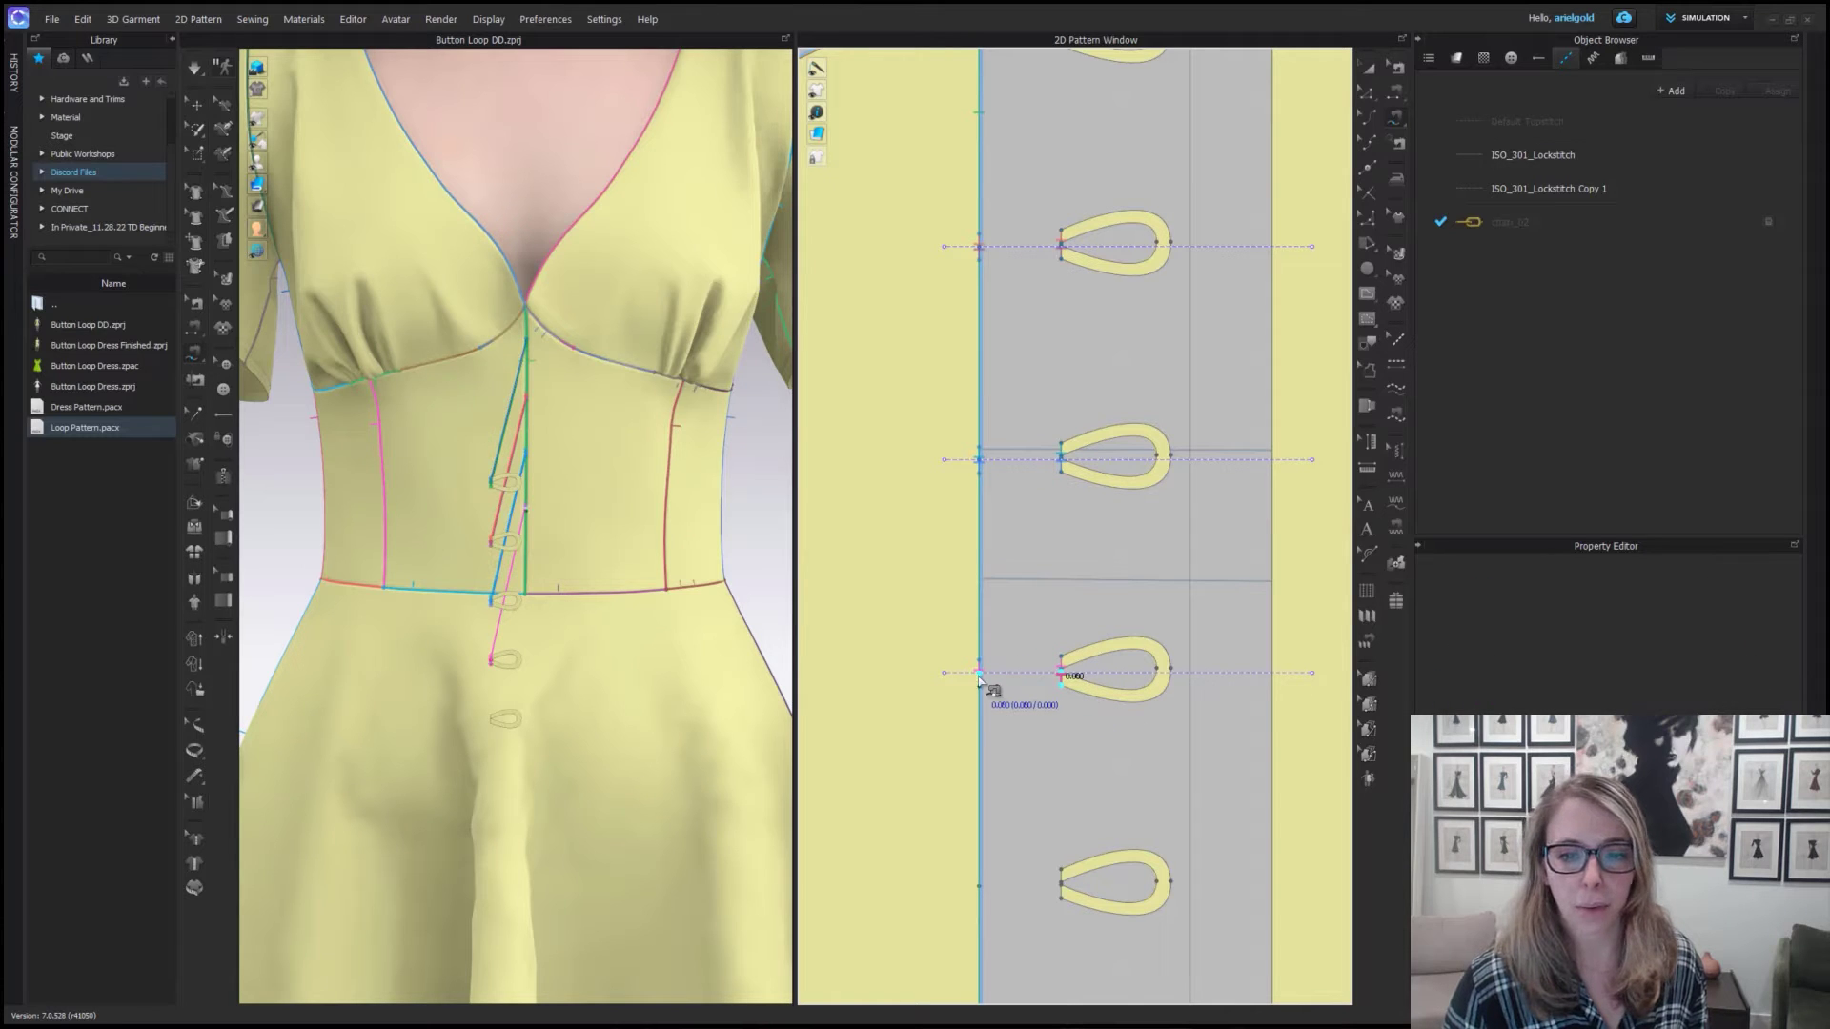
pyautogui.click(980, 684)
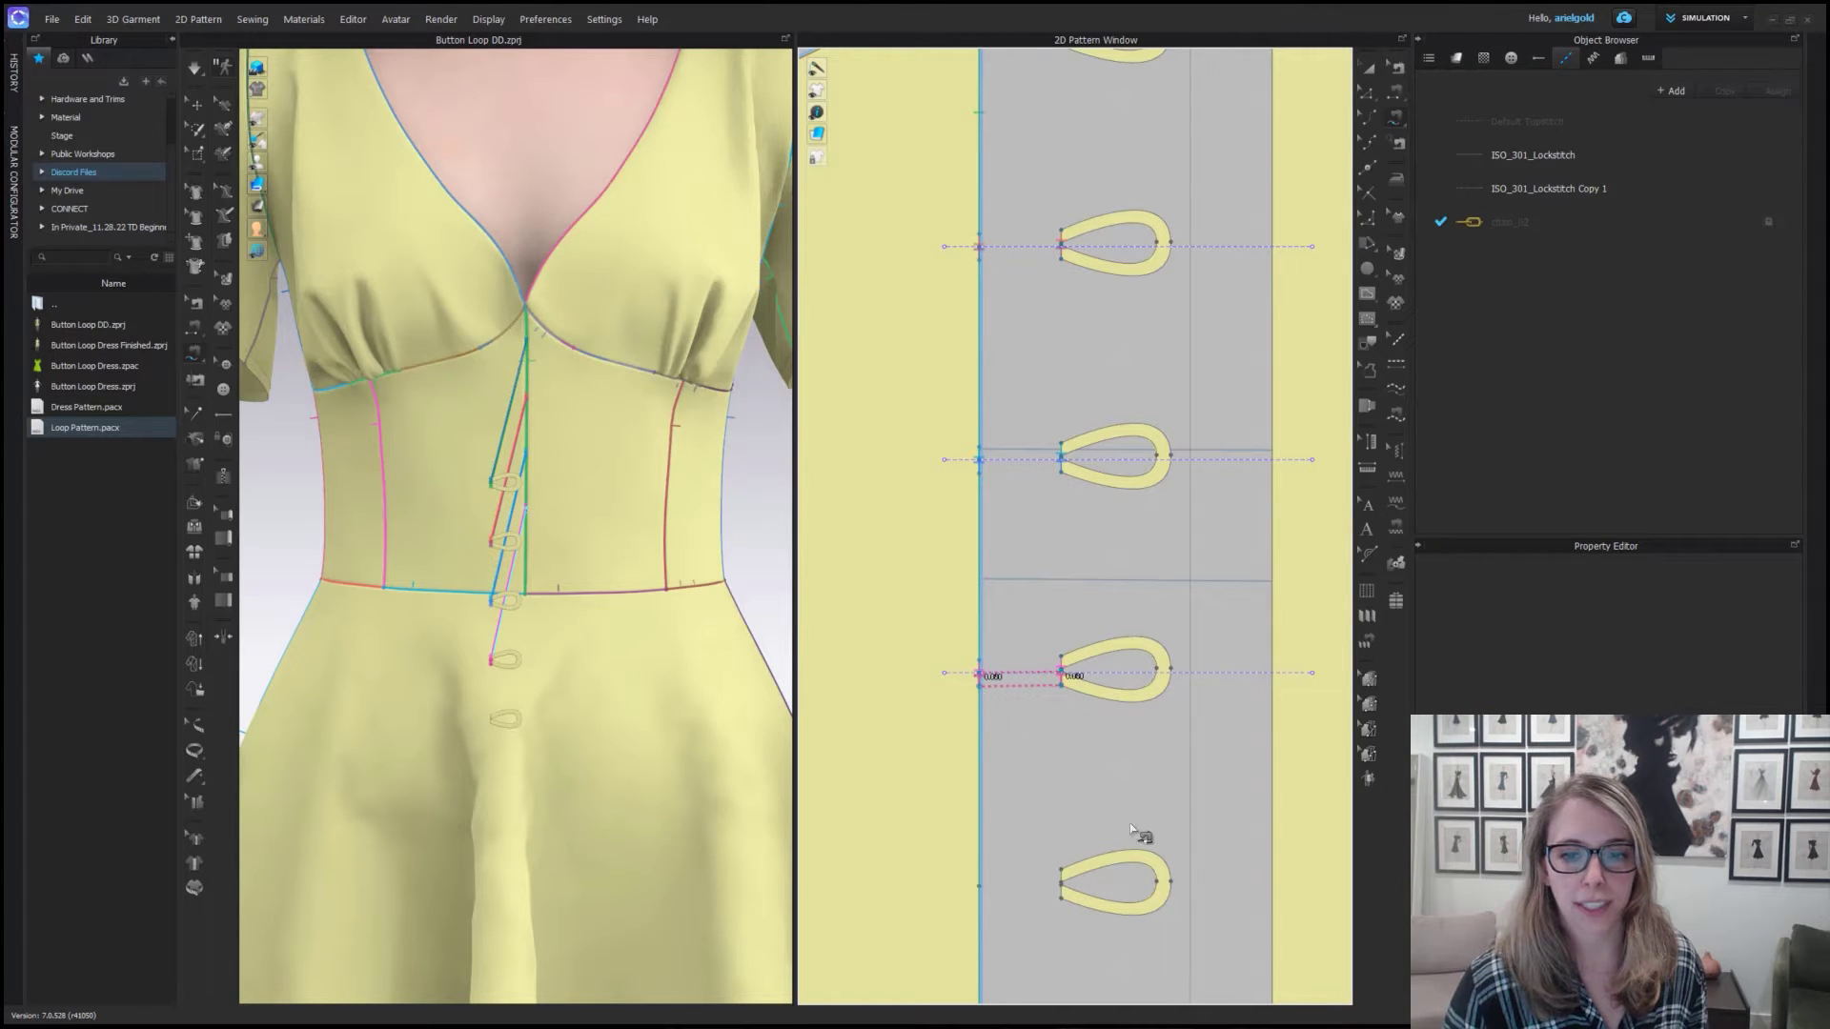
# Free-sew both halves of the bottom loop's open end to the center front edge, above and below the edge point level with it.
pyautogui.click(1068, 873)
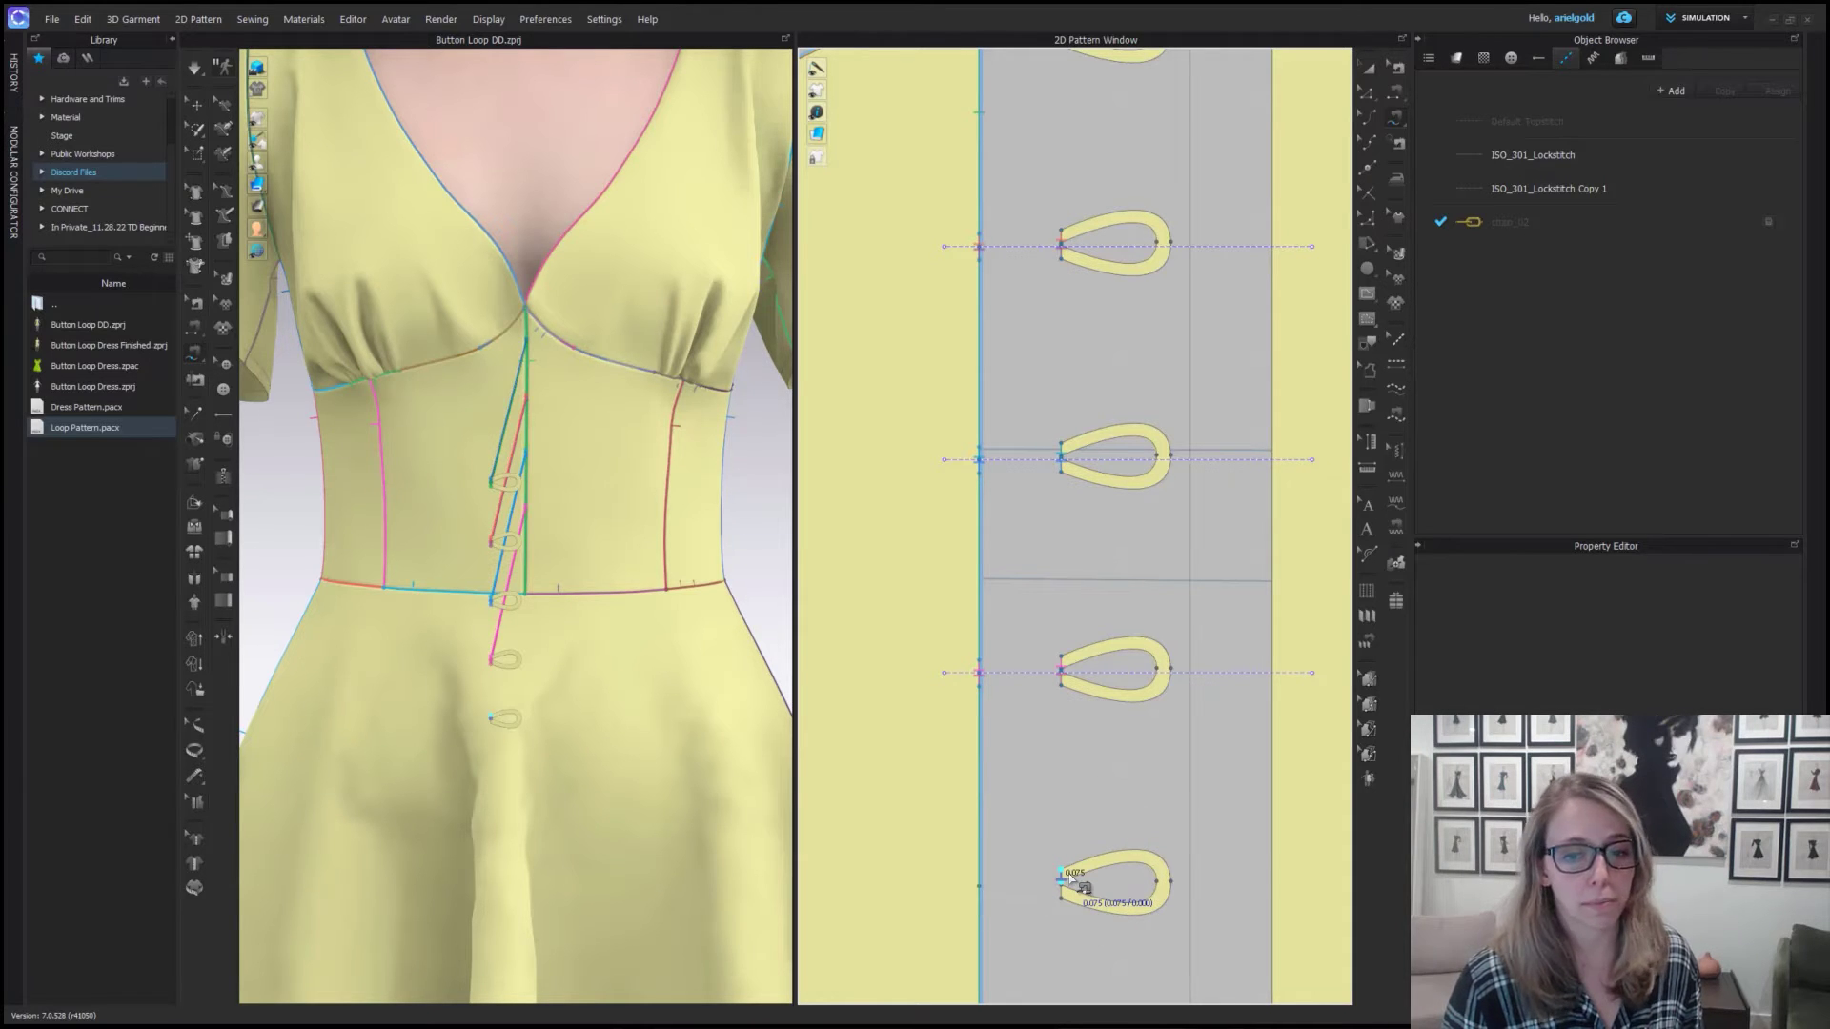
pyautogui.click(981, 885)
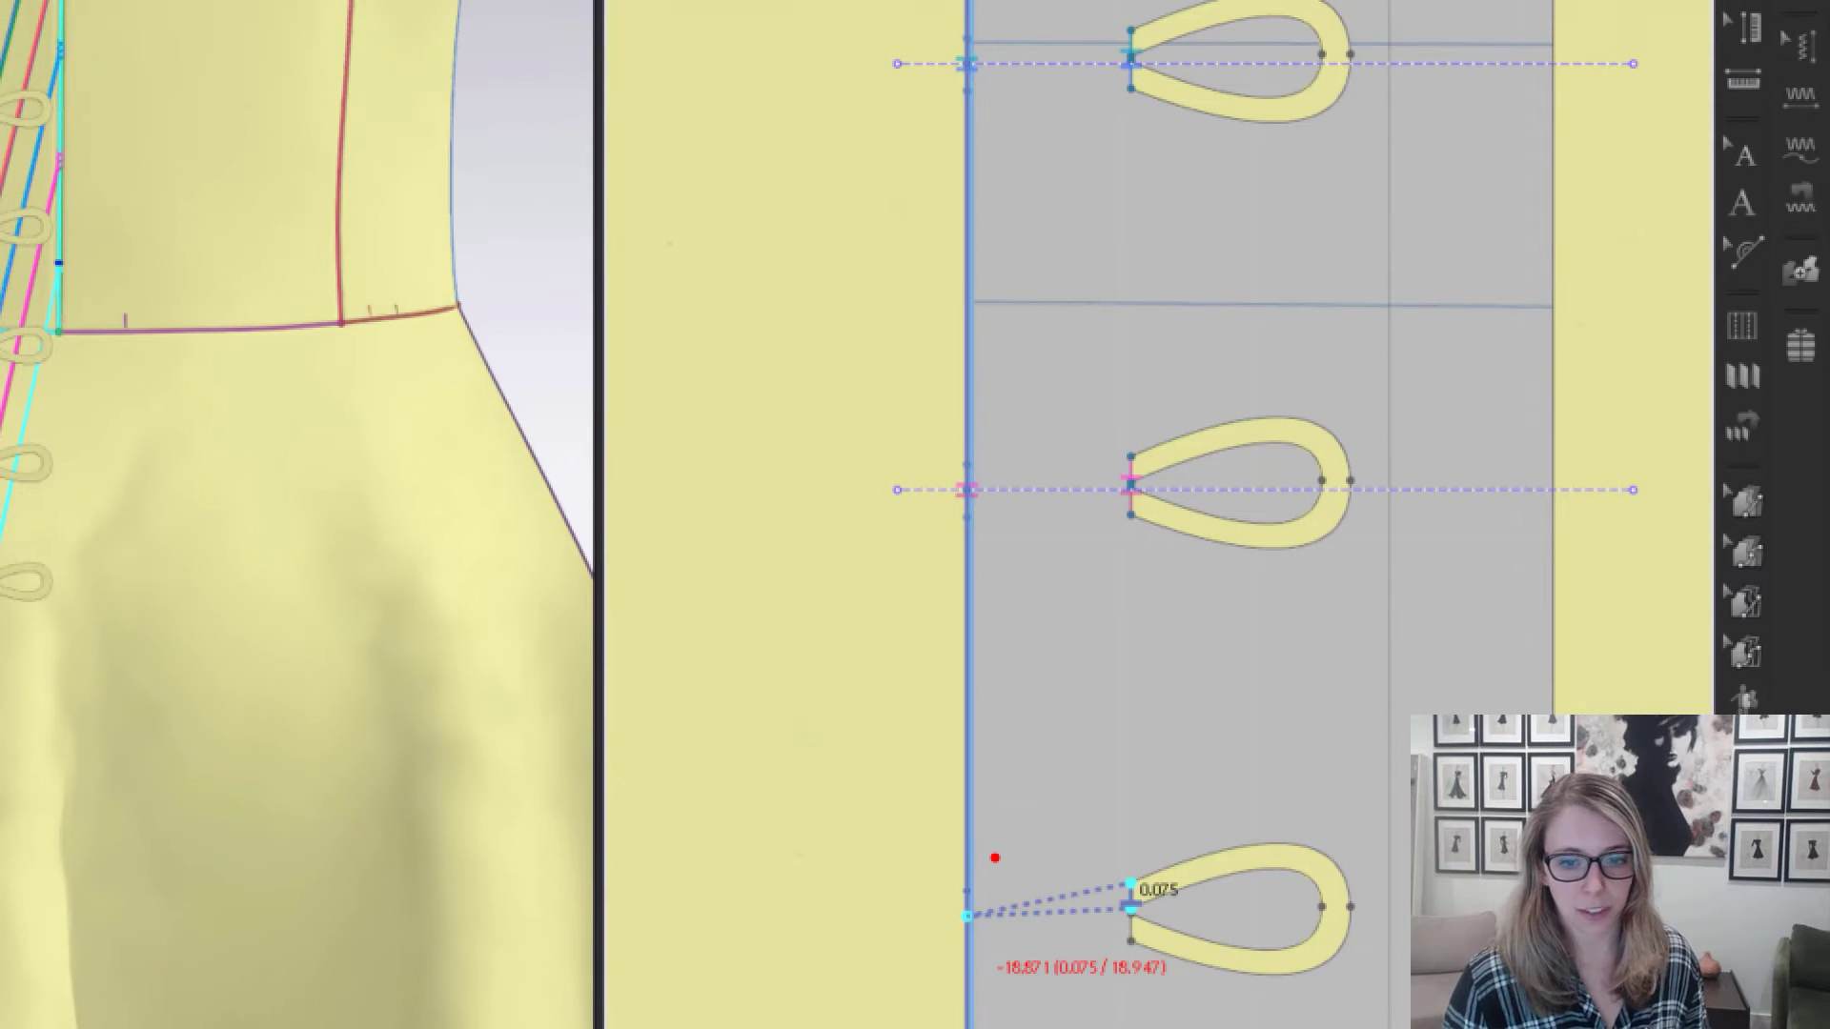
pyautogui.scroll(5, 969, 915)
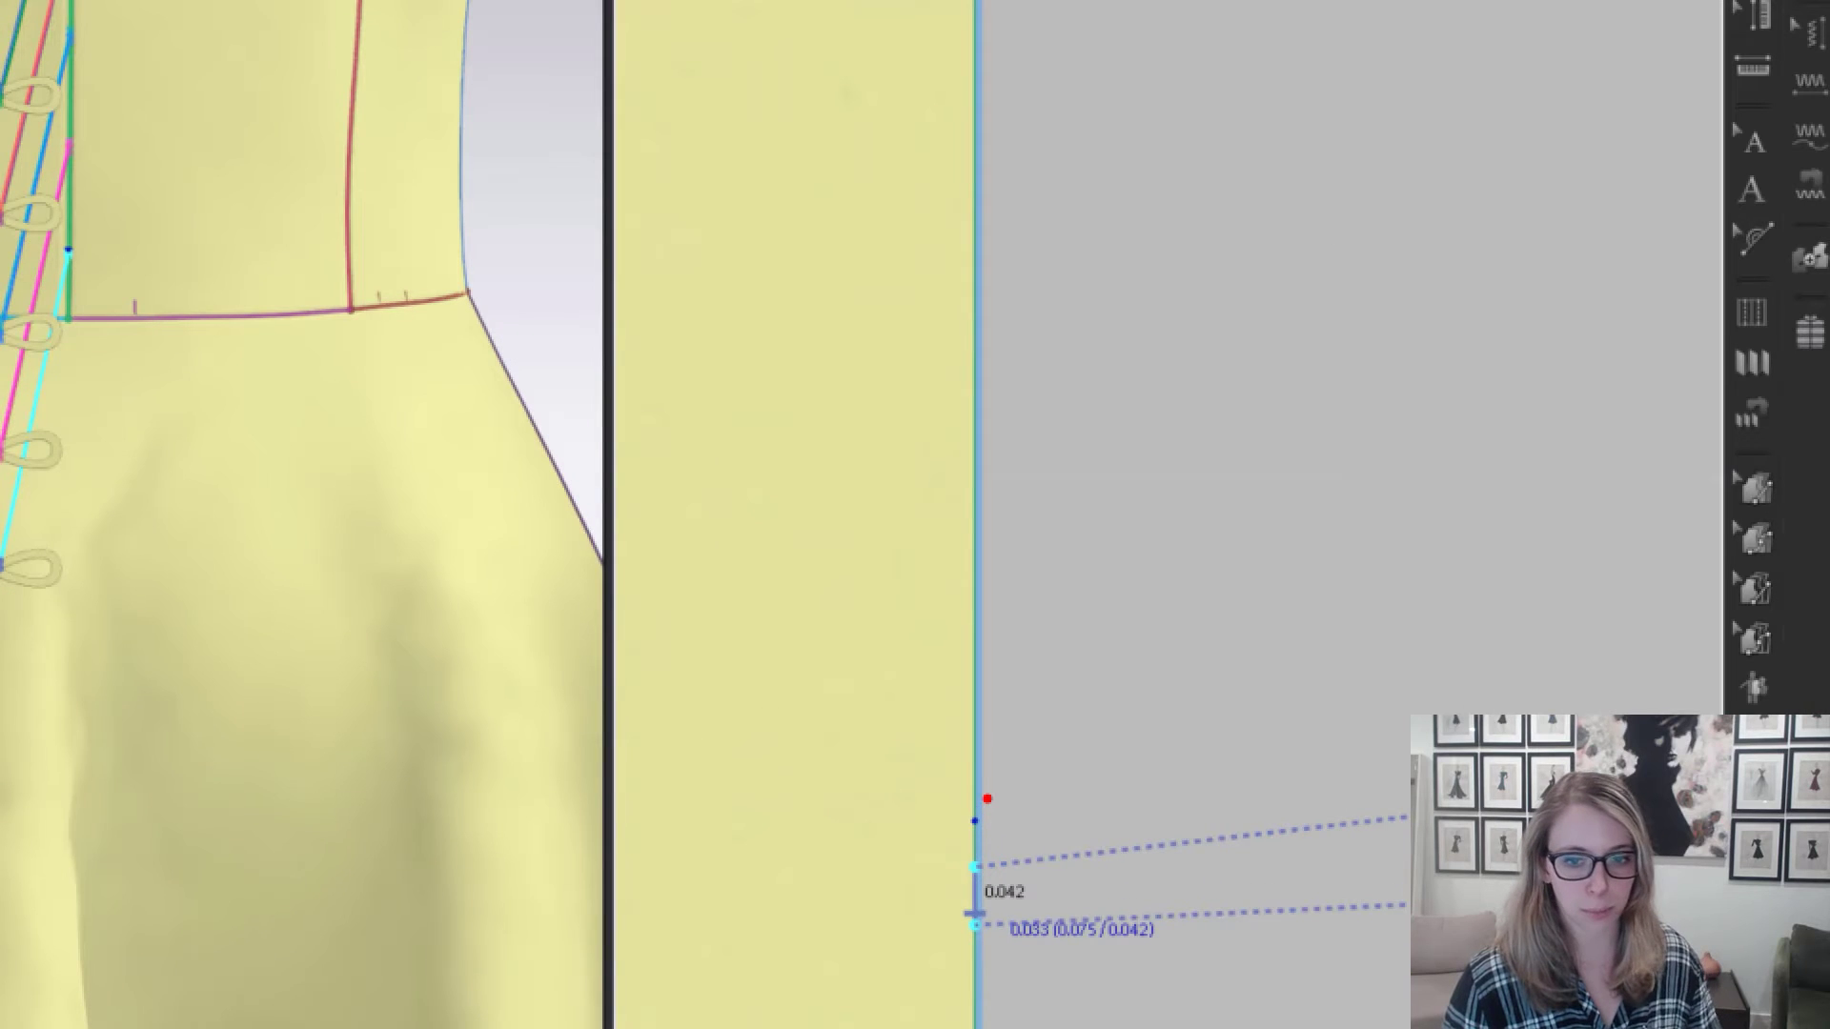
pyautogui.moveTo(984, 785); pyautogui.dragTo(974, 846)
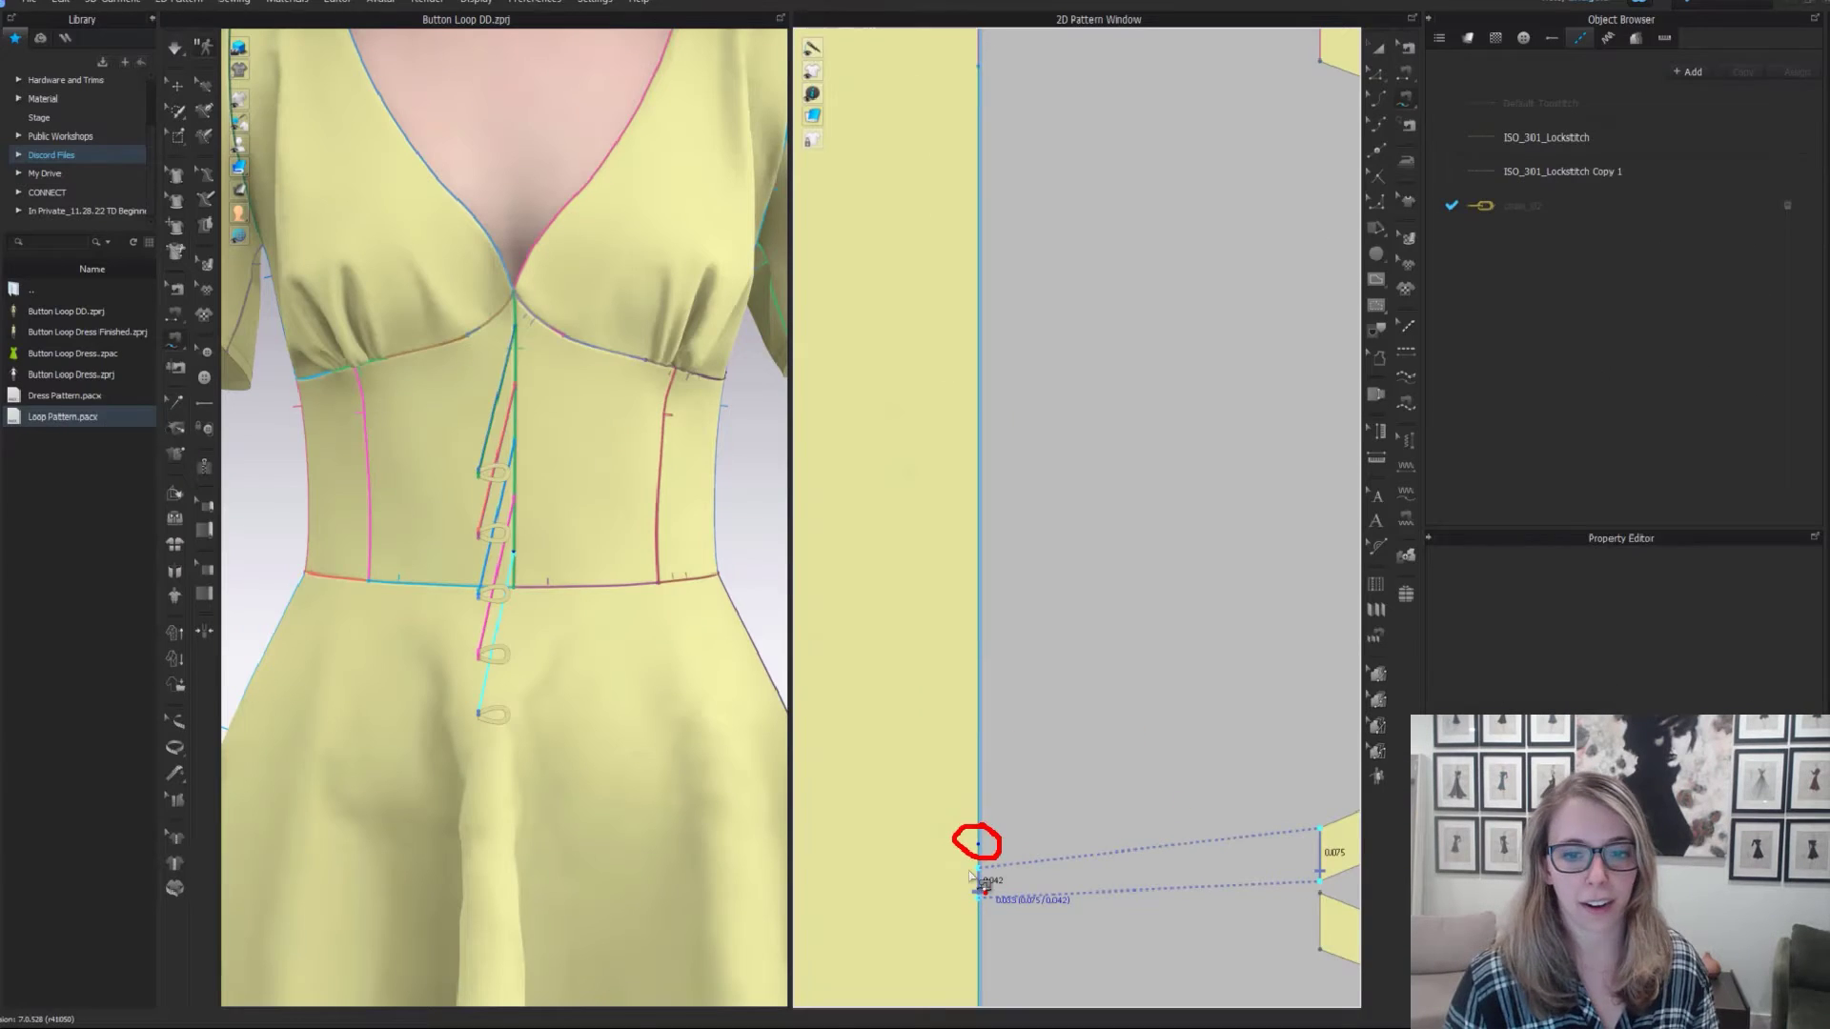
pyautogui.click(974, 821)
pyautogui.scroll(-5, 1063, 869)
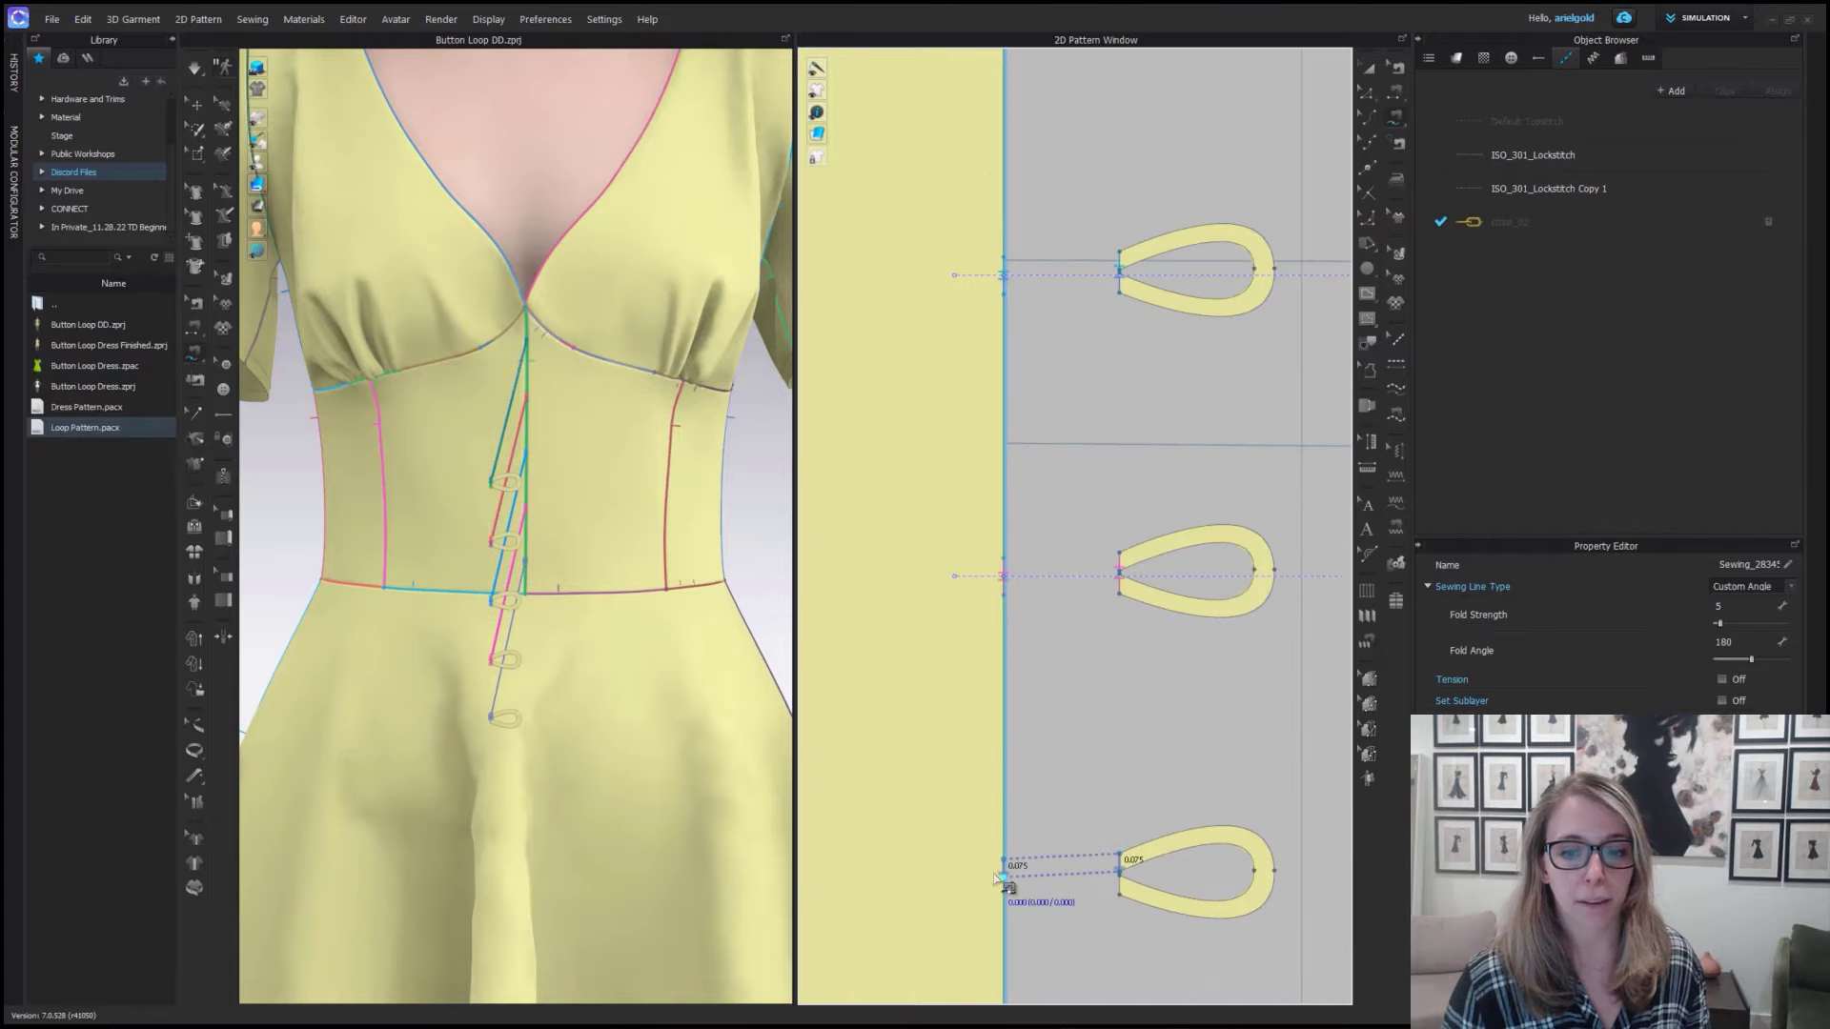
pyautogui.click(1003, 879)
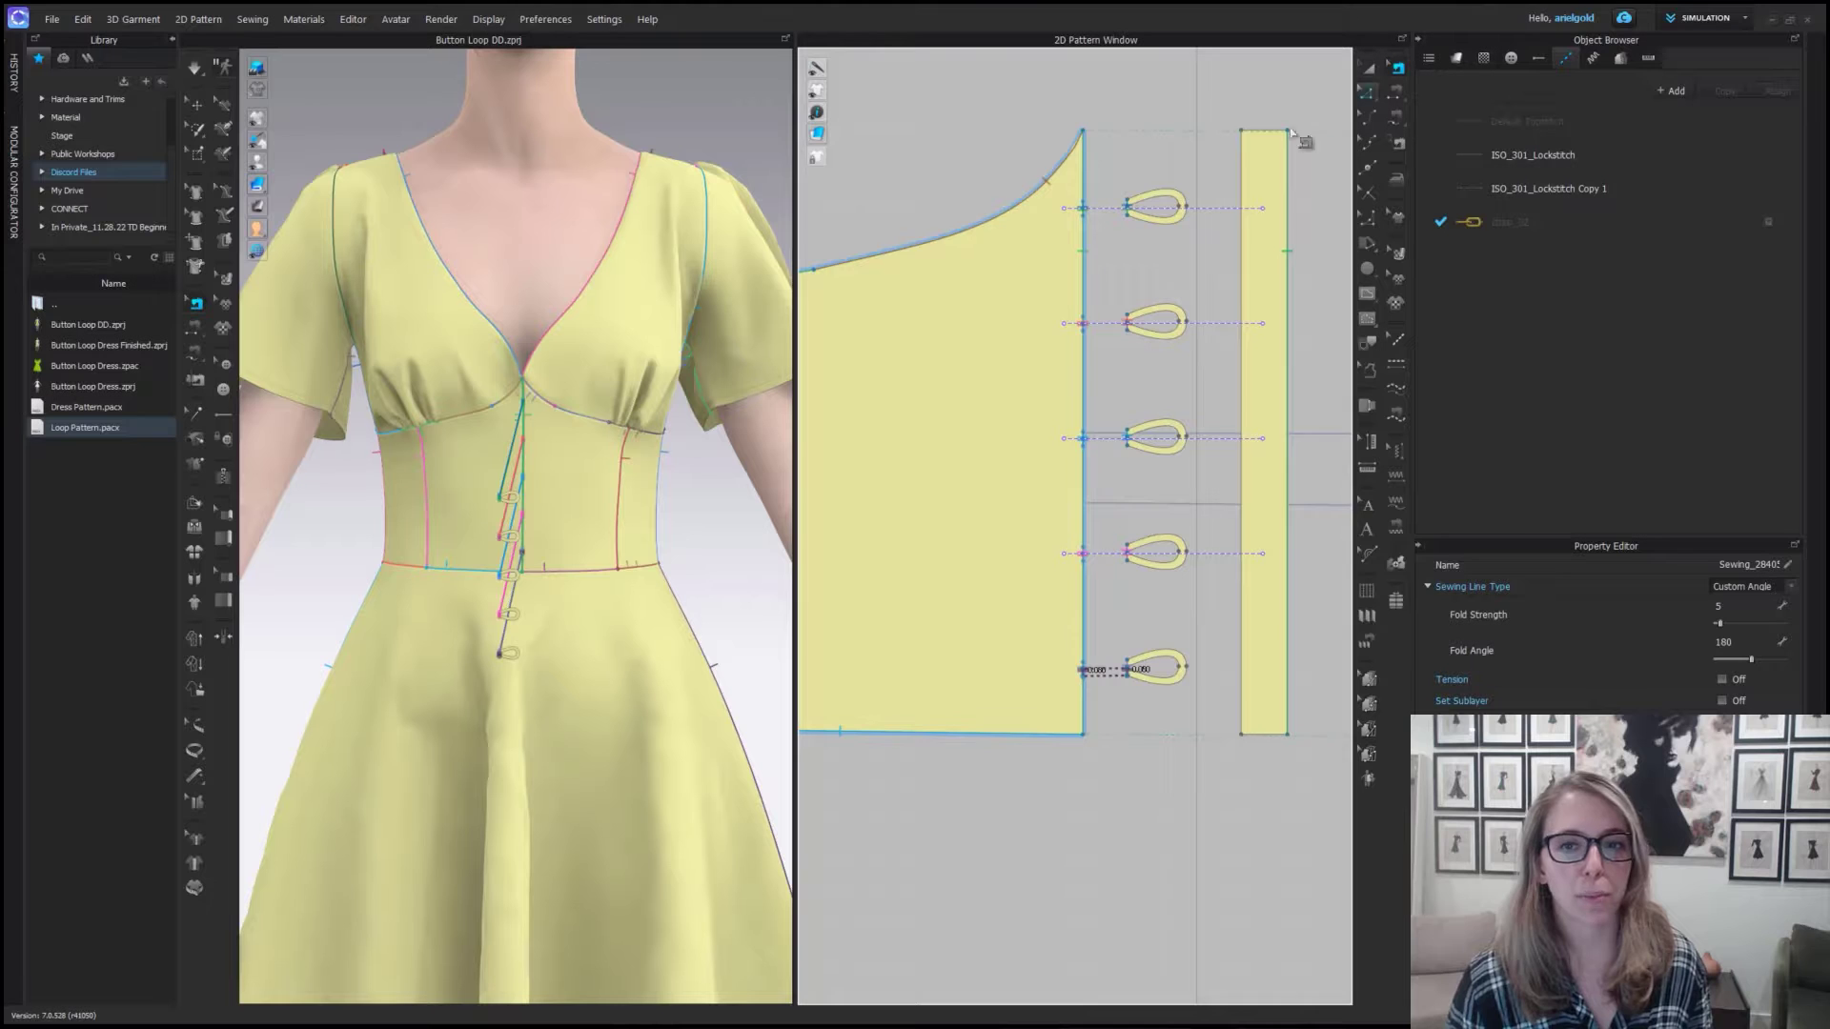
# Select the seams joining all five loops to the center front edge and set their sewing line type to Turned.
pyautogui.moveTo(1105, 151); pyautogui.dragTo(1155, 776)
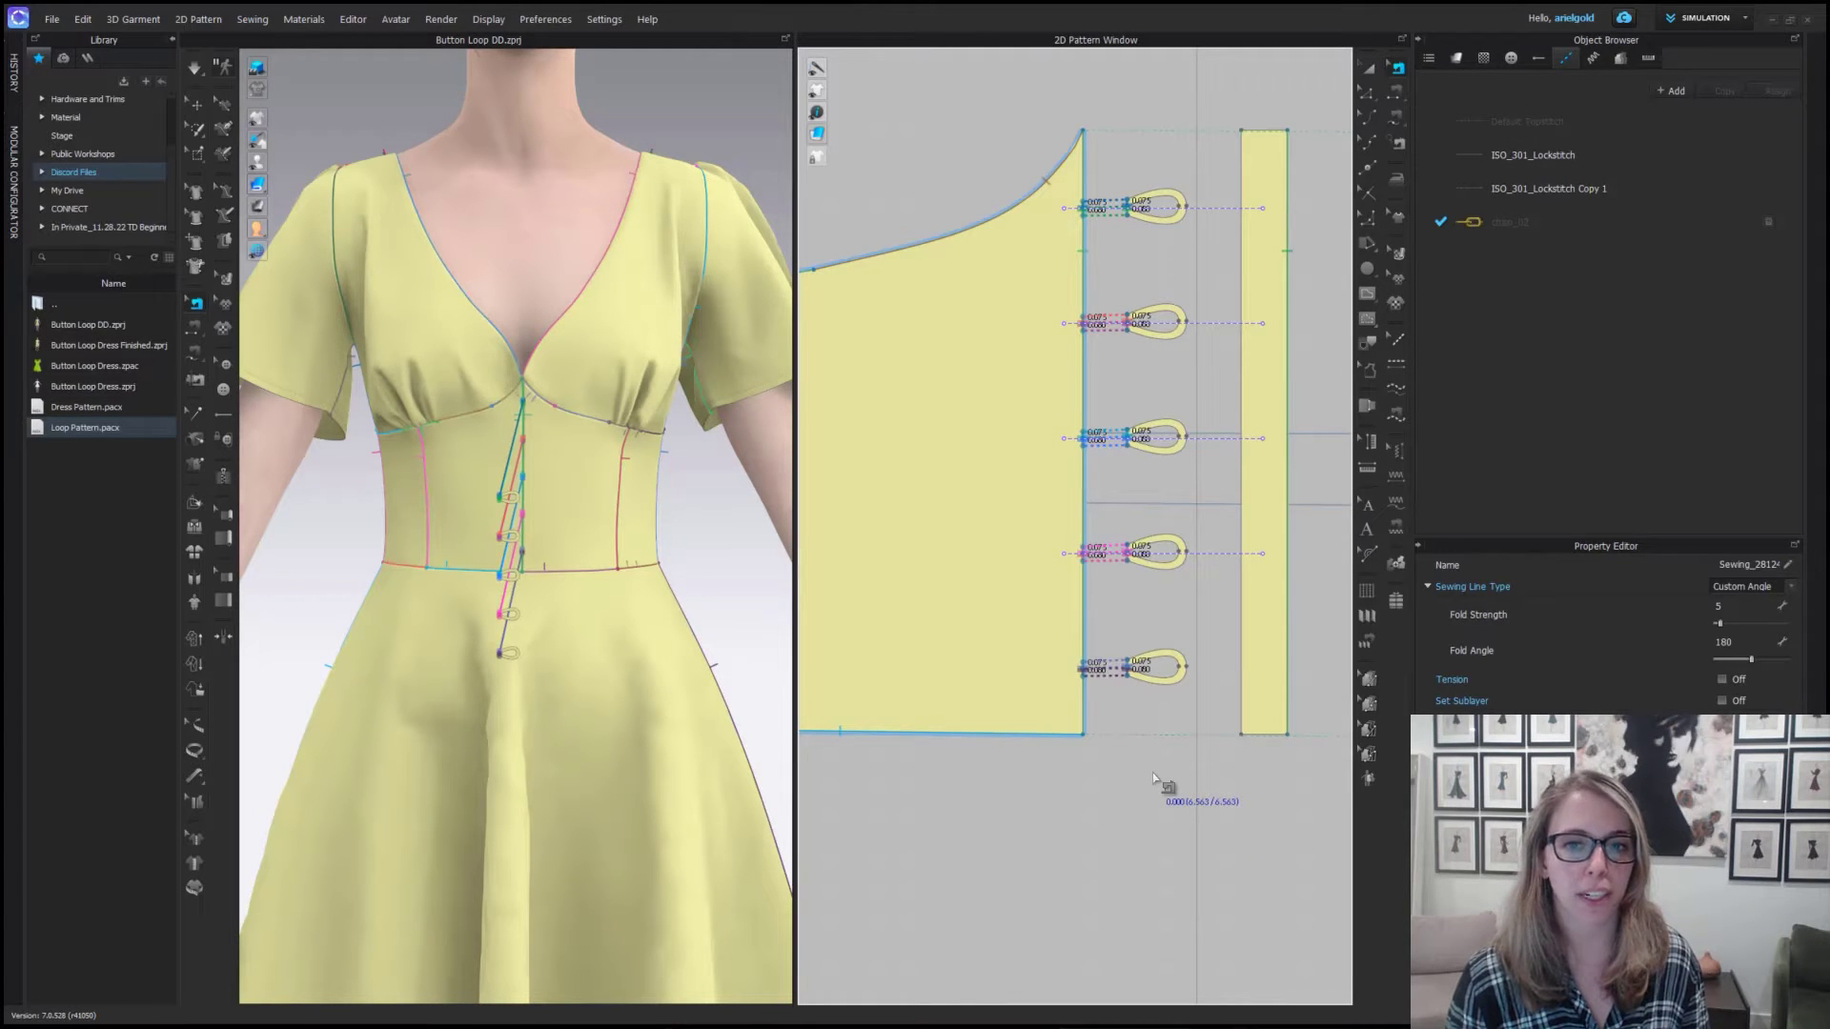
pyautogui.click(1789, 587)
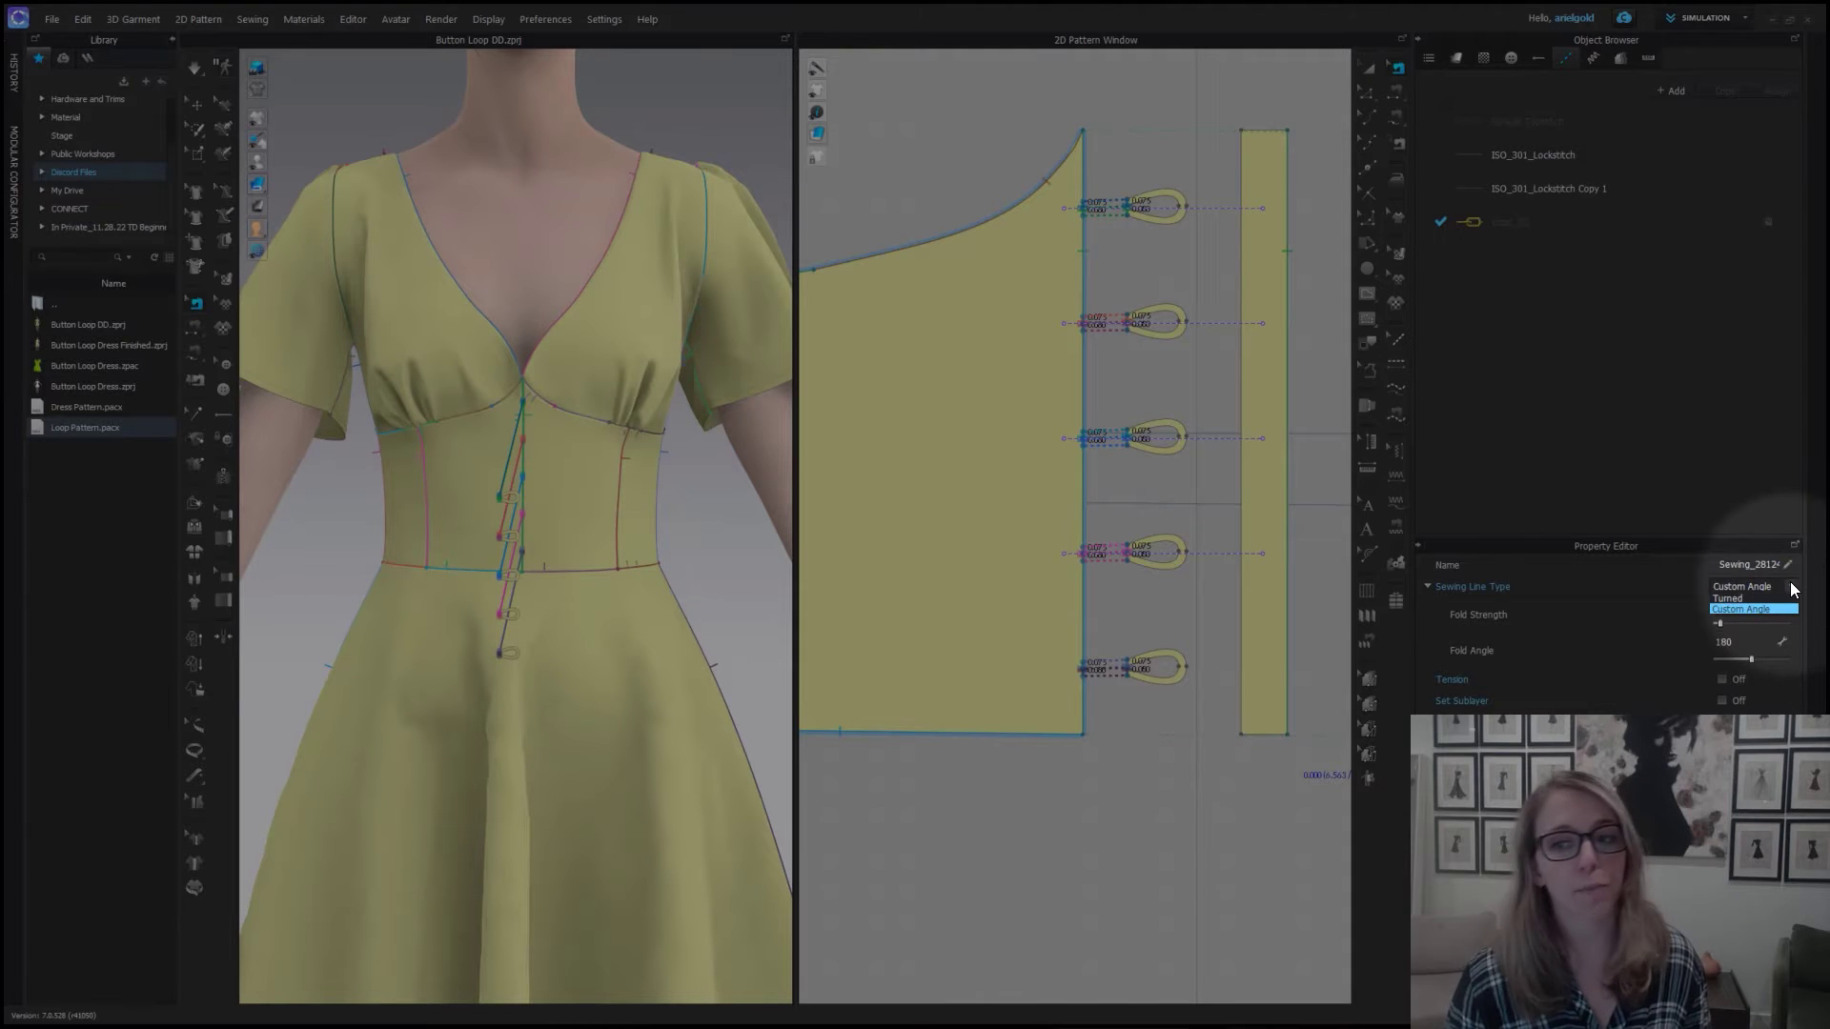
pyautogui.click(1749, 608)
pyautogui.scroll(1, 1752, 598)
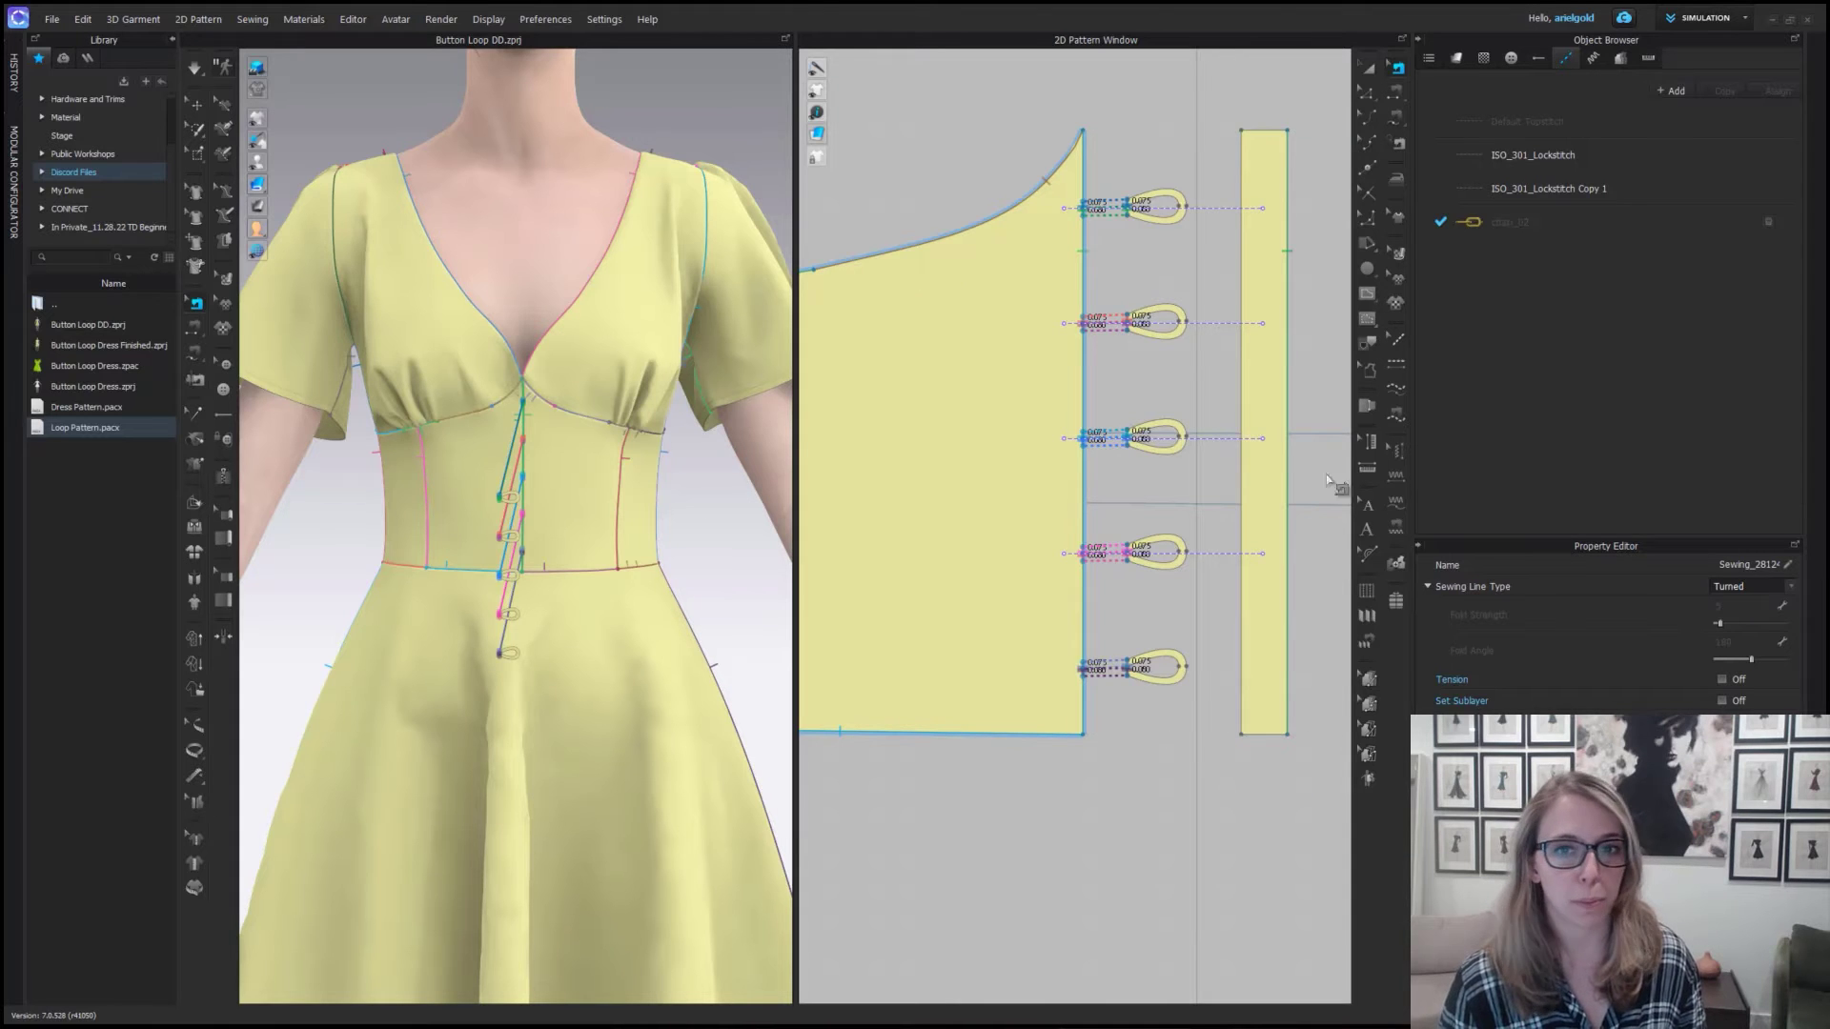
# Select the five loop patterns and superimpose them along the center front seam with Superimpose (Side).
pyautogui.press('a')
pyautogui.moveTo(1120, 172); pyautogui.dragTo(1229, 738)
pyautogui.moveTo(585, 631)
pyautogui.mouseDown(button='right')
pyautogui.moveTo(531, 642)
pyautogui.moveTo(562, 645)
pyautogui.mouseUp(button='right')
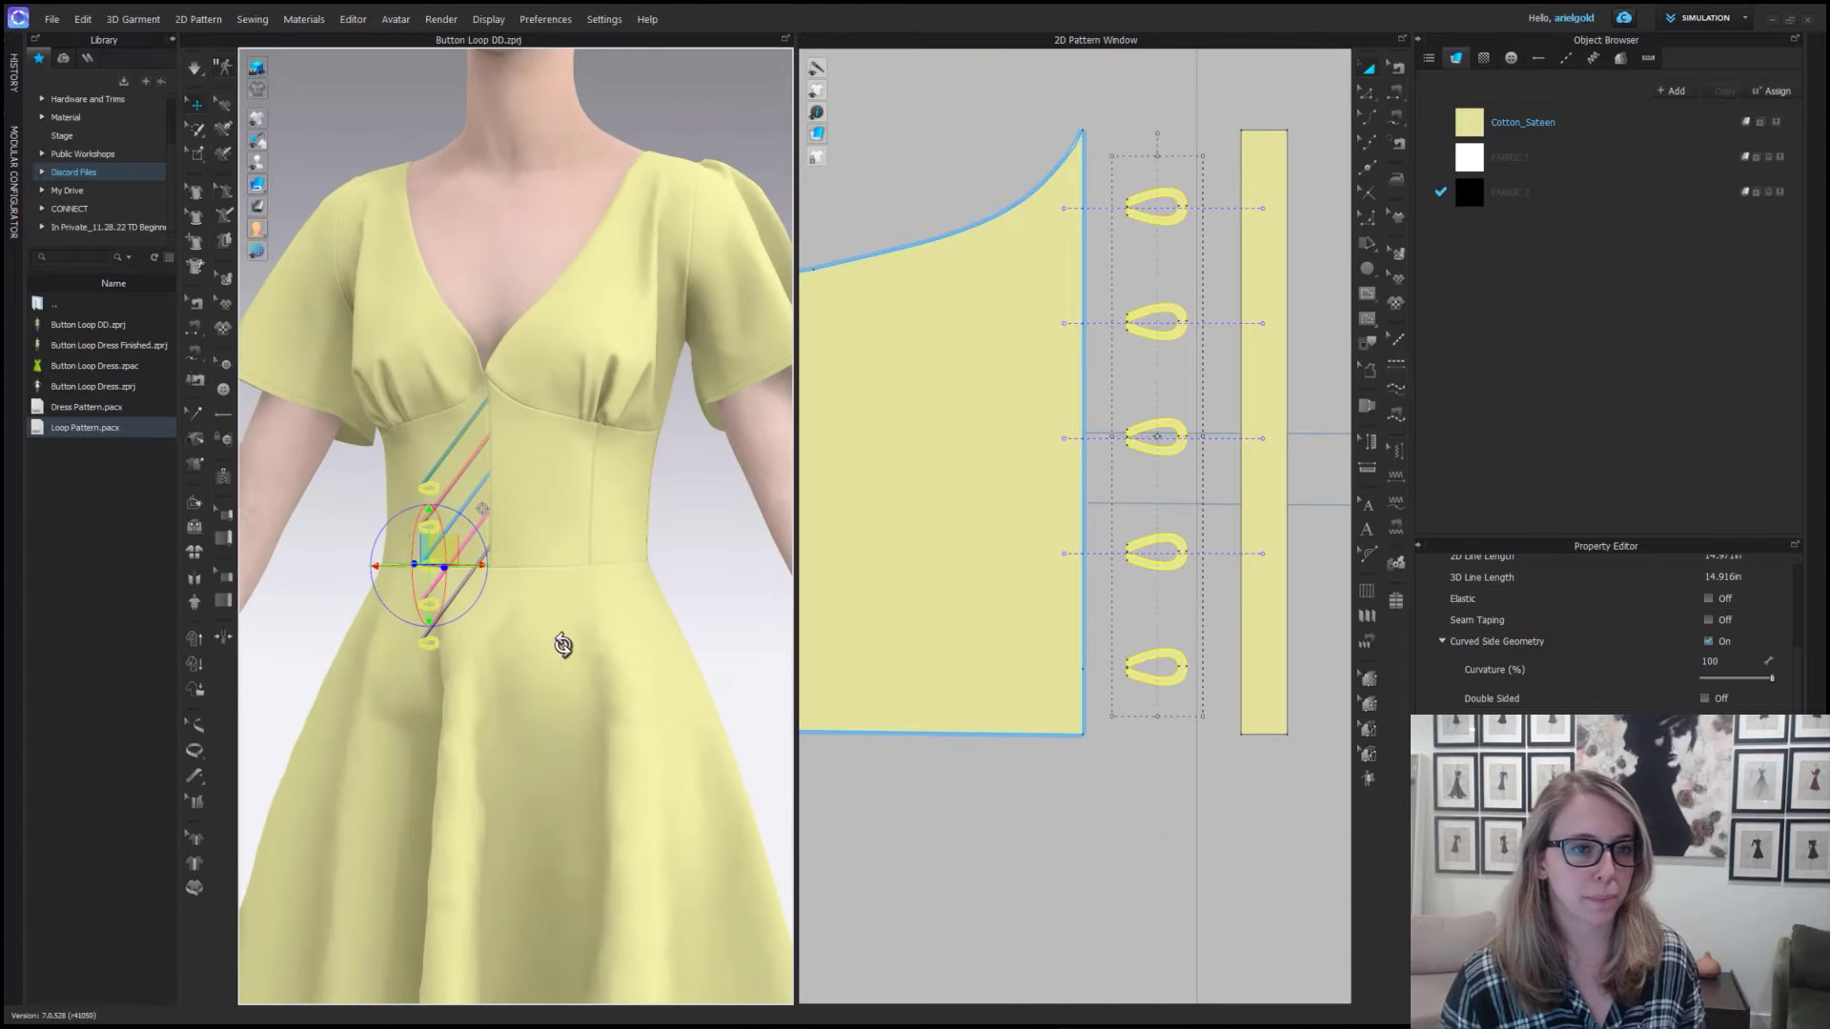
pyautogui.rightClick(435, 489)
pyautogui.click(435, 490)
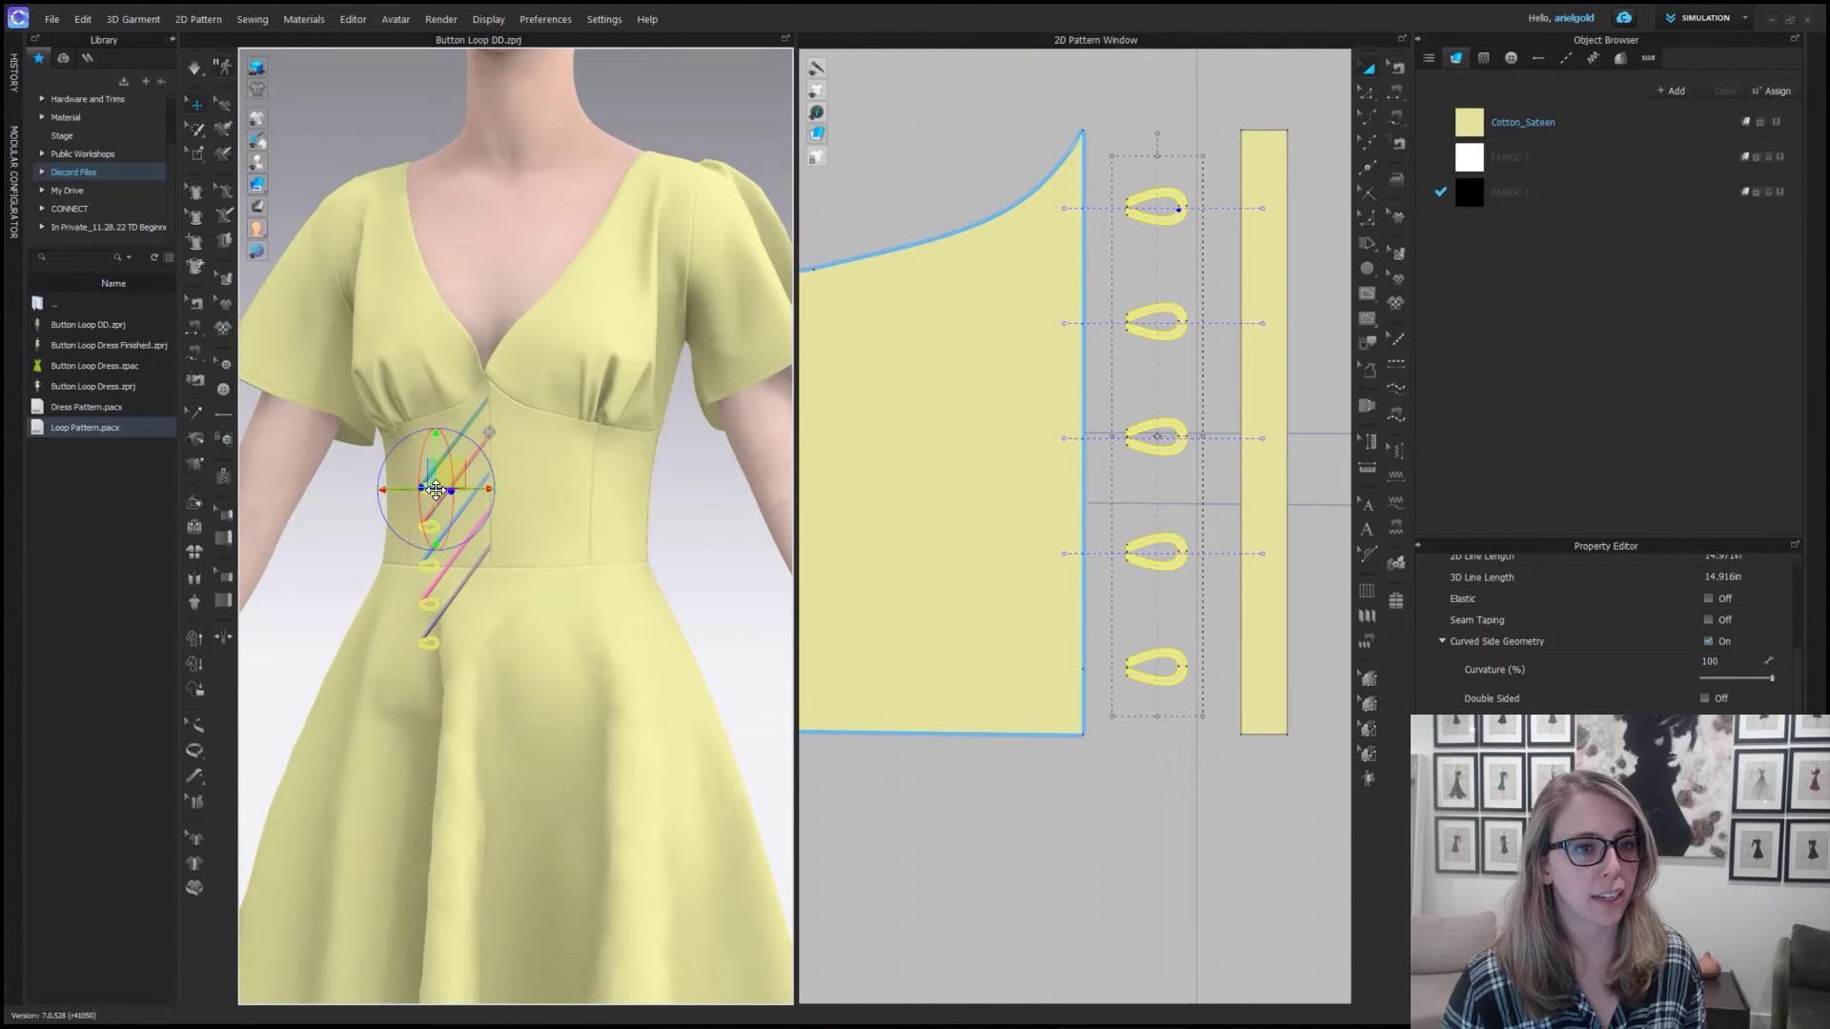
pyautogui.rightClick(436, 490)
pyautogui.click(436, 490)
pyautogui.rightClick(435, 490)
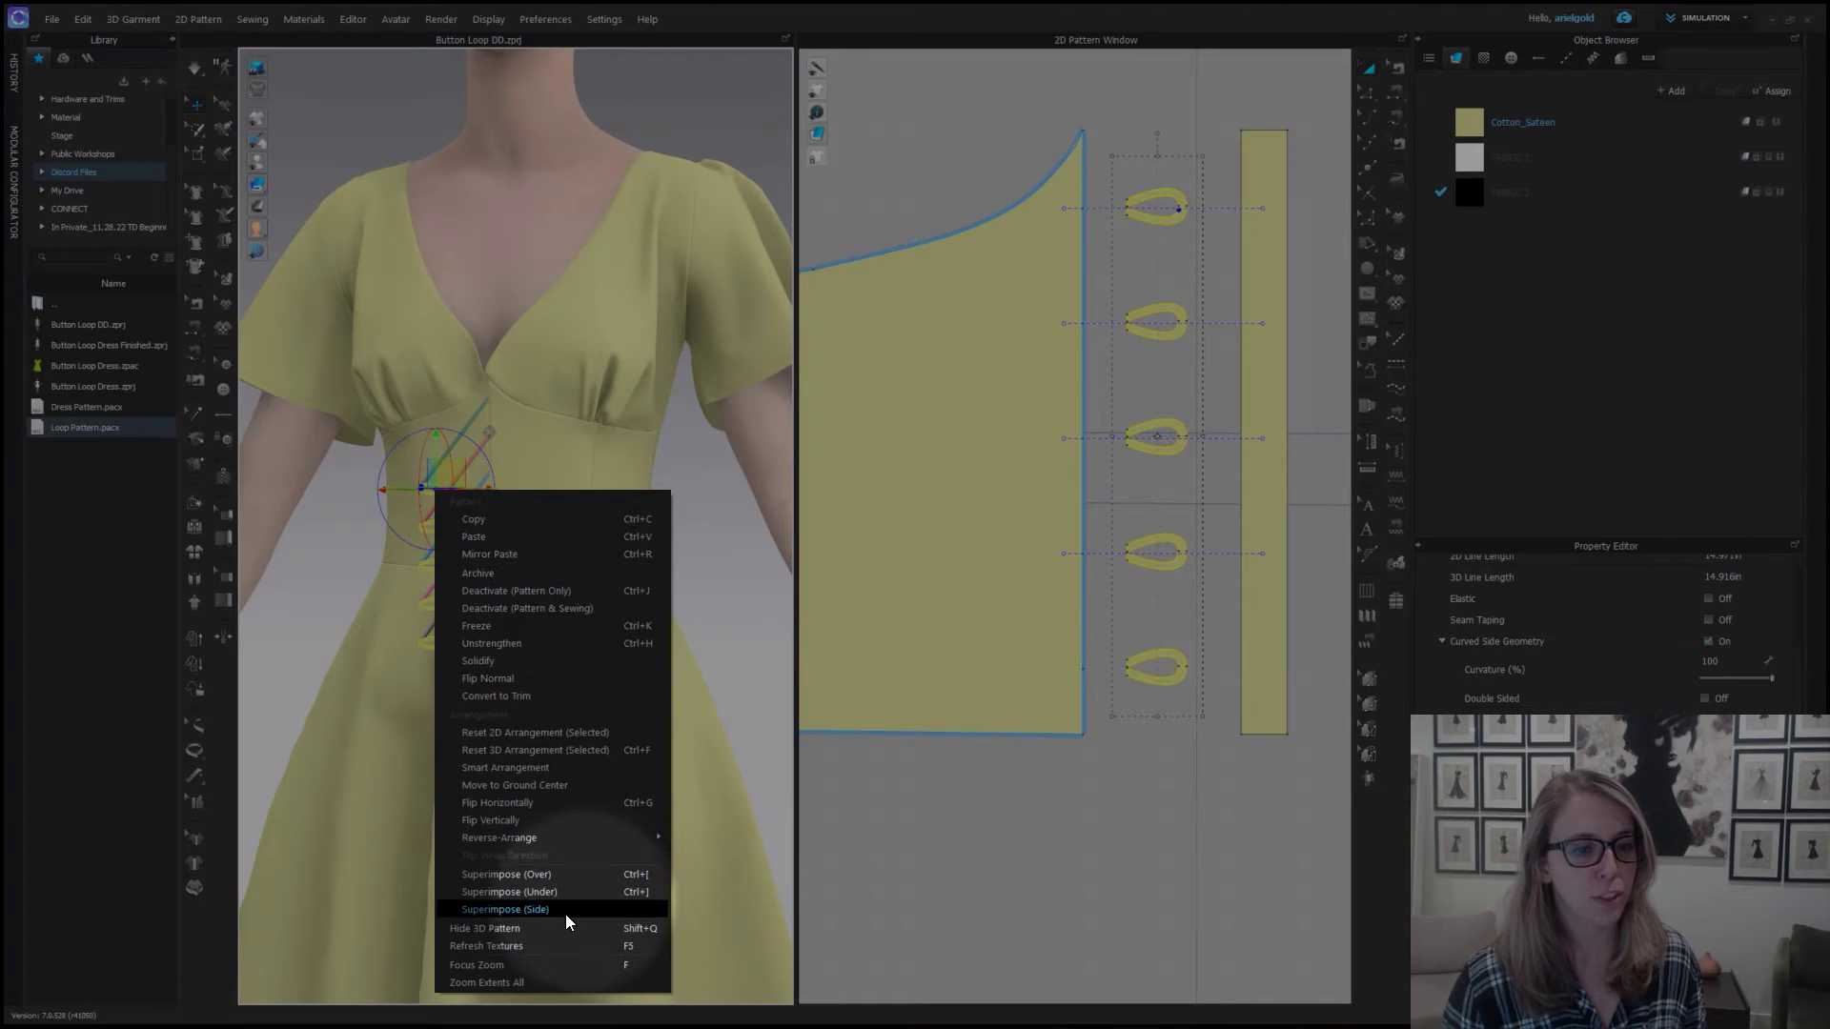
pyautogui.click(564, 908)
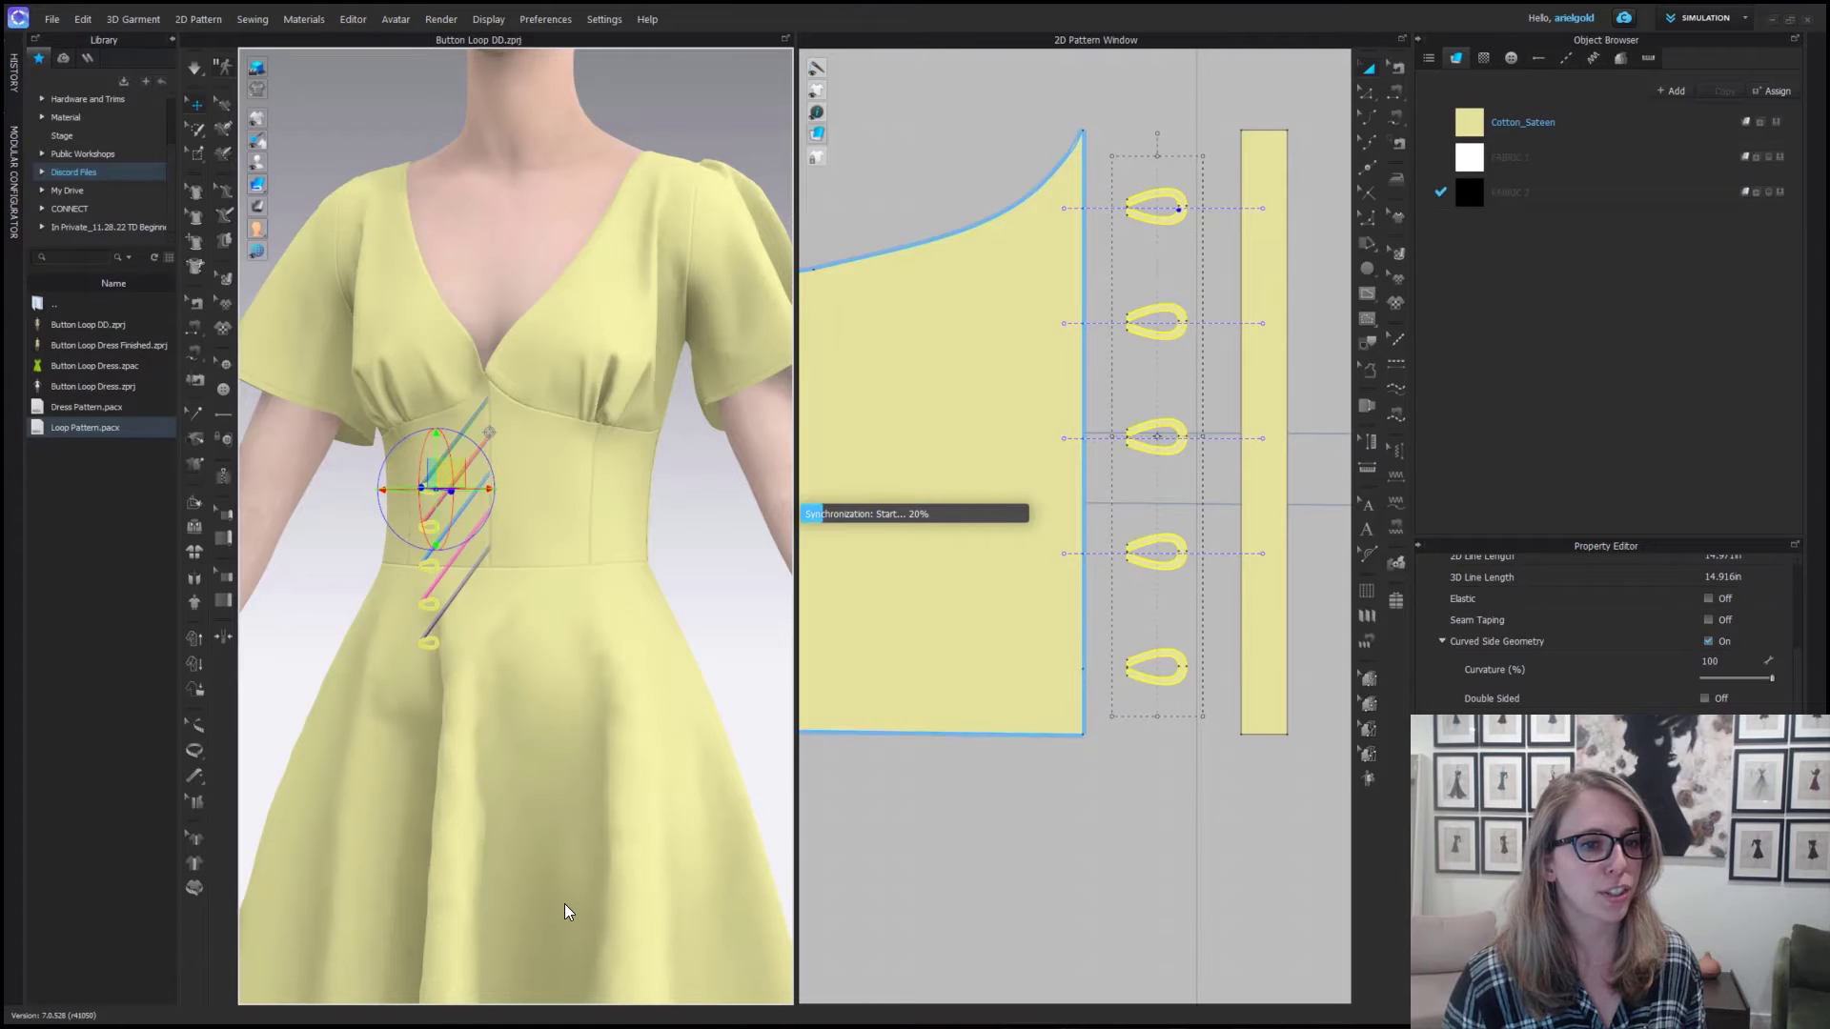
# Move the five selected loops forward so they sit just in front of the dress.
pyautogui.scroll(3, 493, 448)
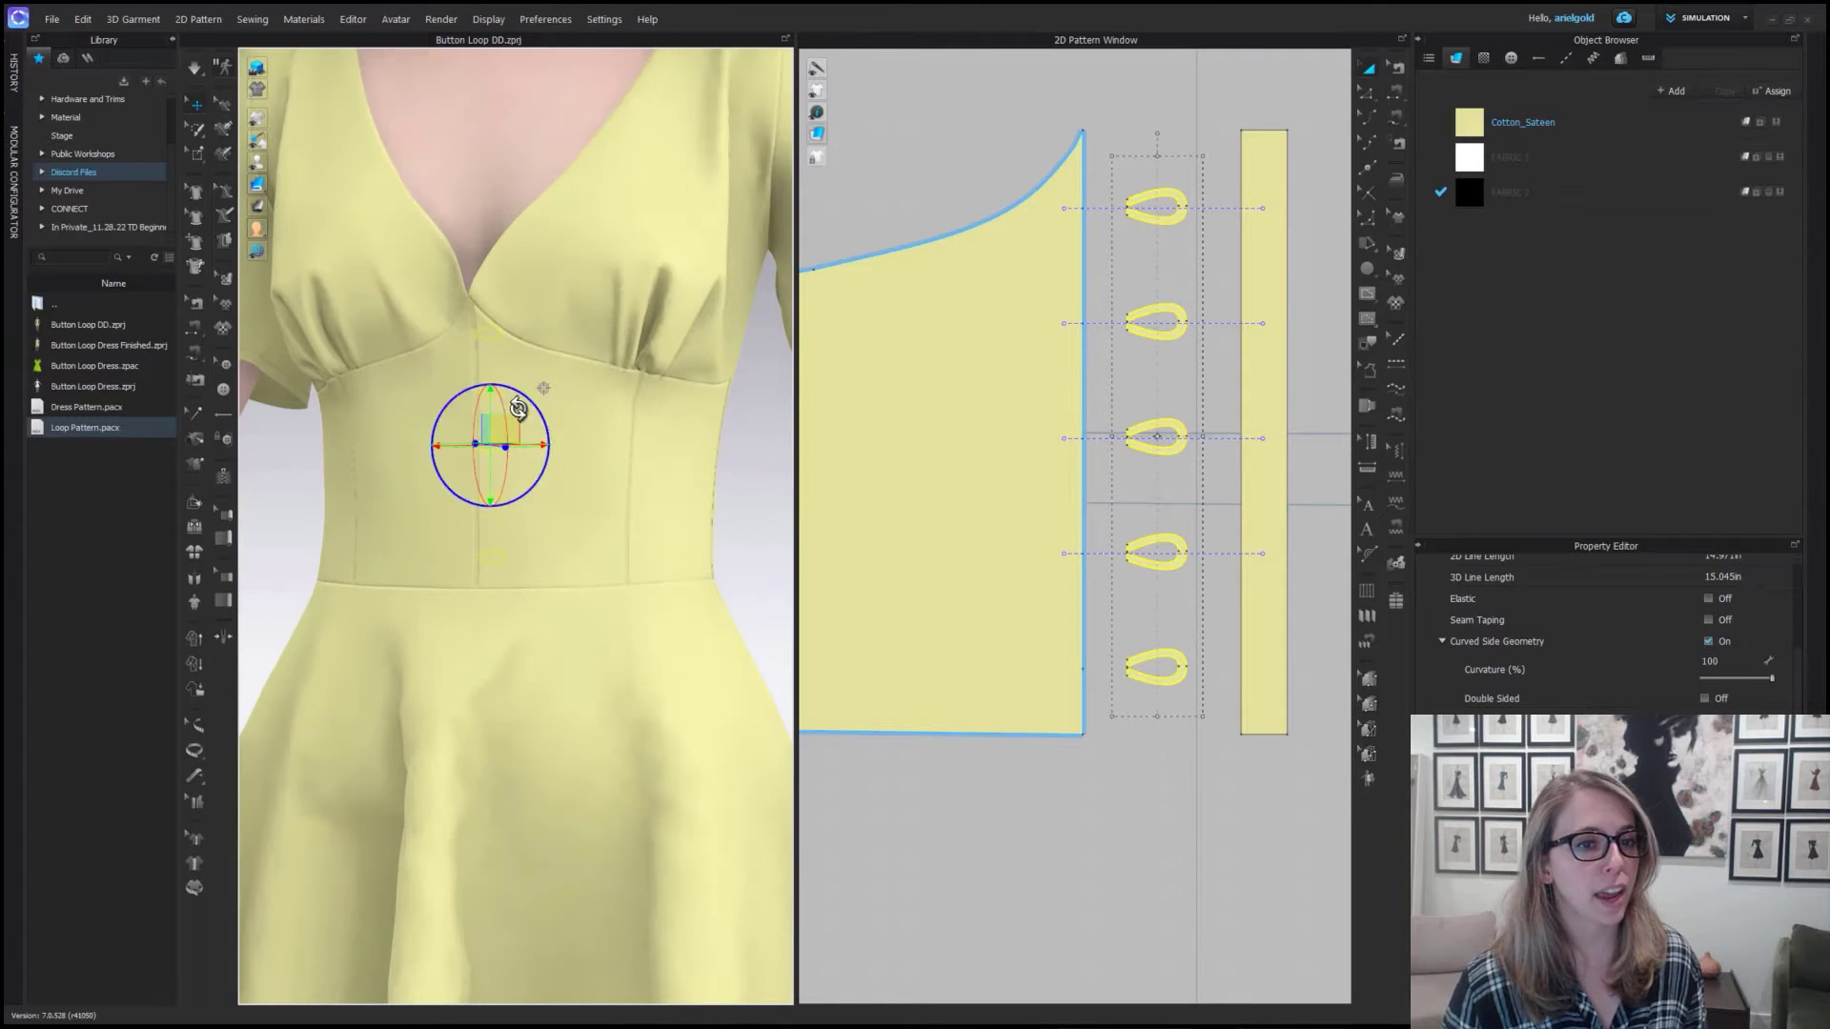
pyautogui.moveTo(519, 413); pyautogui.dragTo(498, 445, button='right')
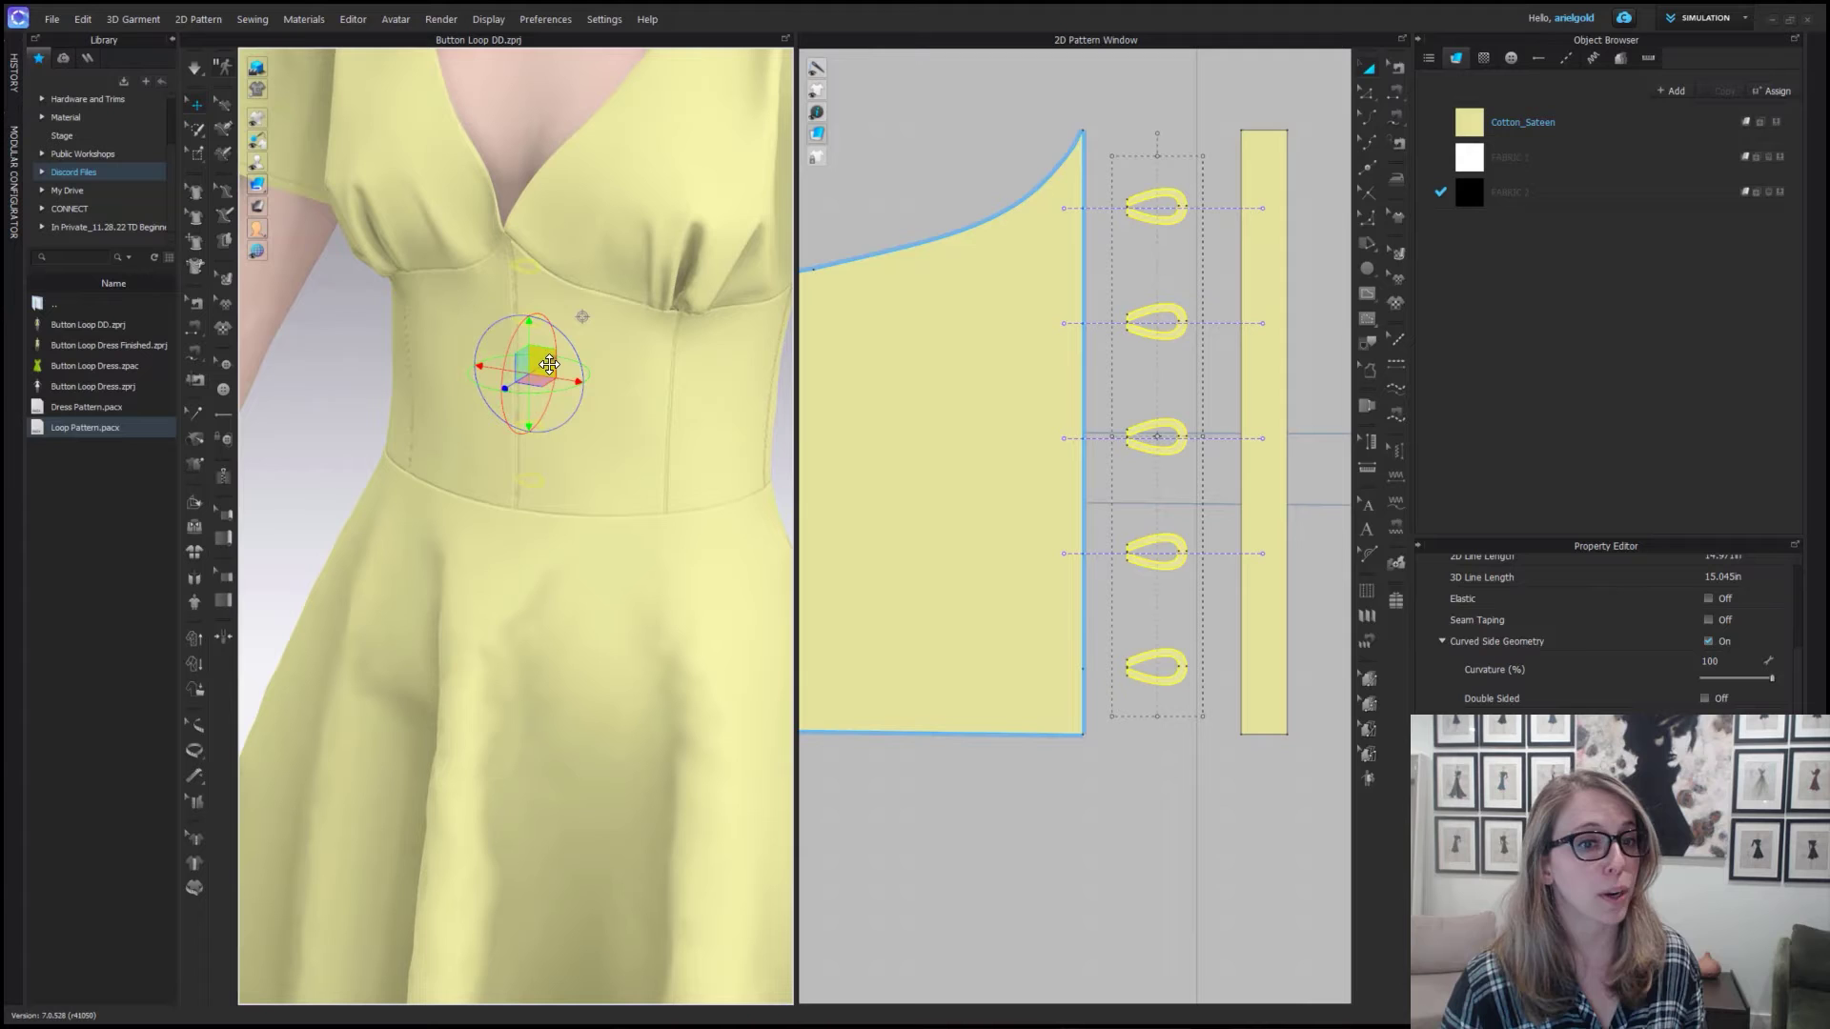
pyautogui.moveTo(515, 384); pyautogui.dragTo(509, 391)
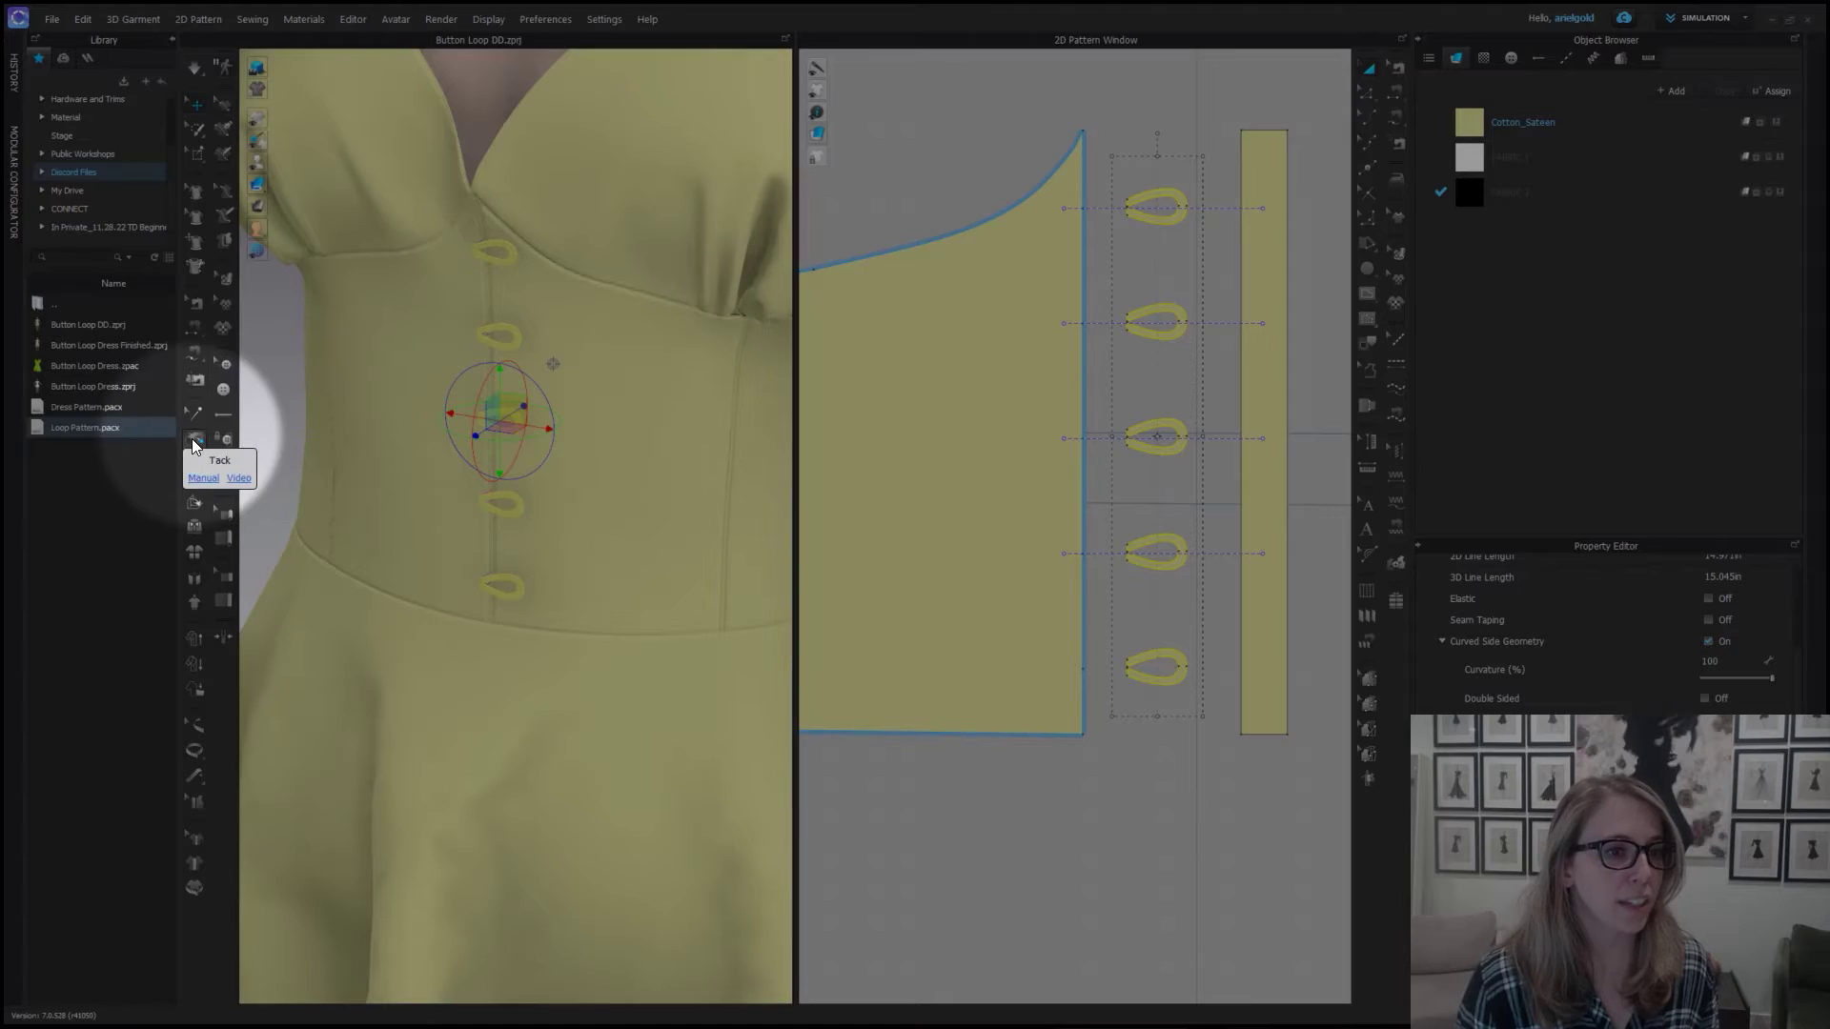
# Tack the rounded end of each of the five loops to the opposite front waist panel, working from top to bottom.
pyautogui.click(191, 438)
pyautogui.scroll(3, 527, 261)
pyautogui.moveTo(531, 232); pyautogui.dragTo(548, 271, button='right')
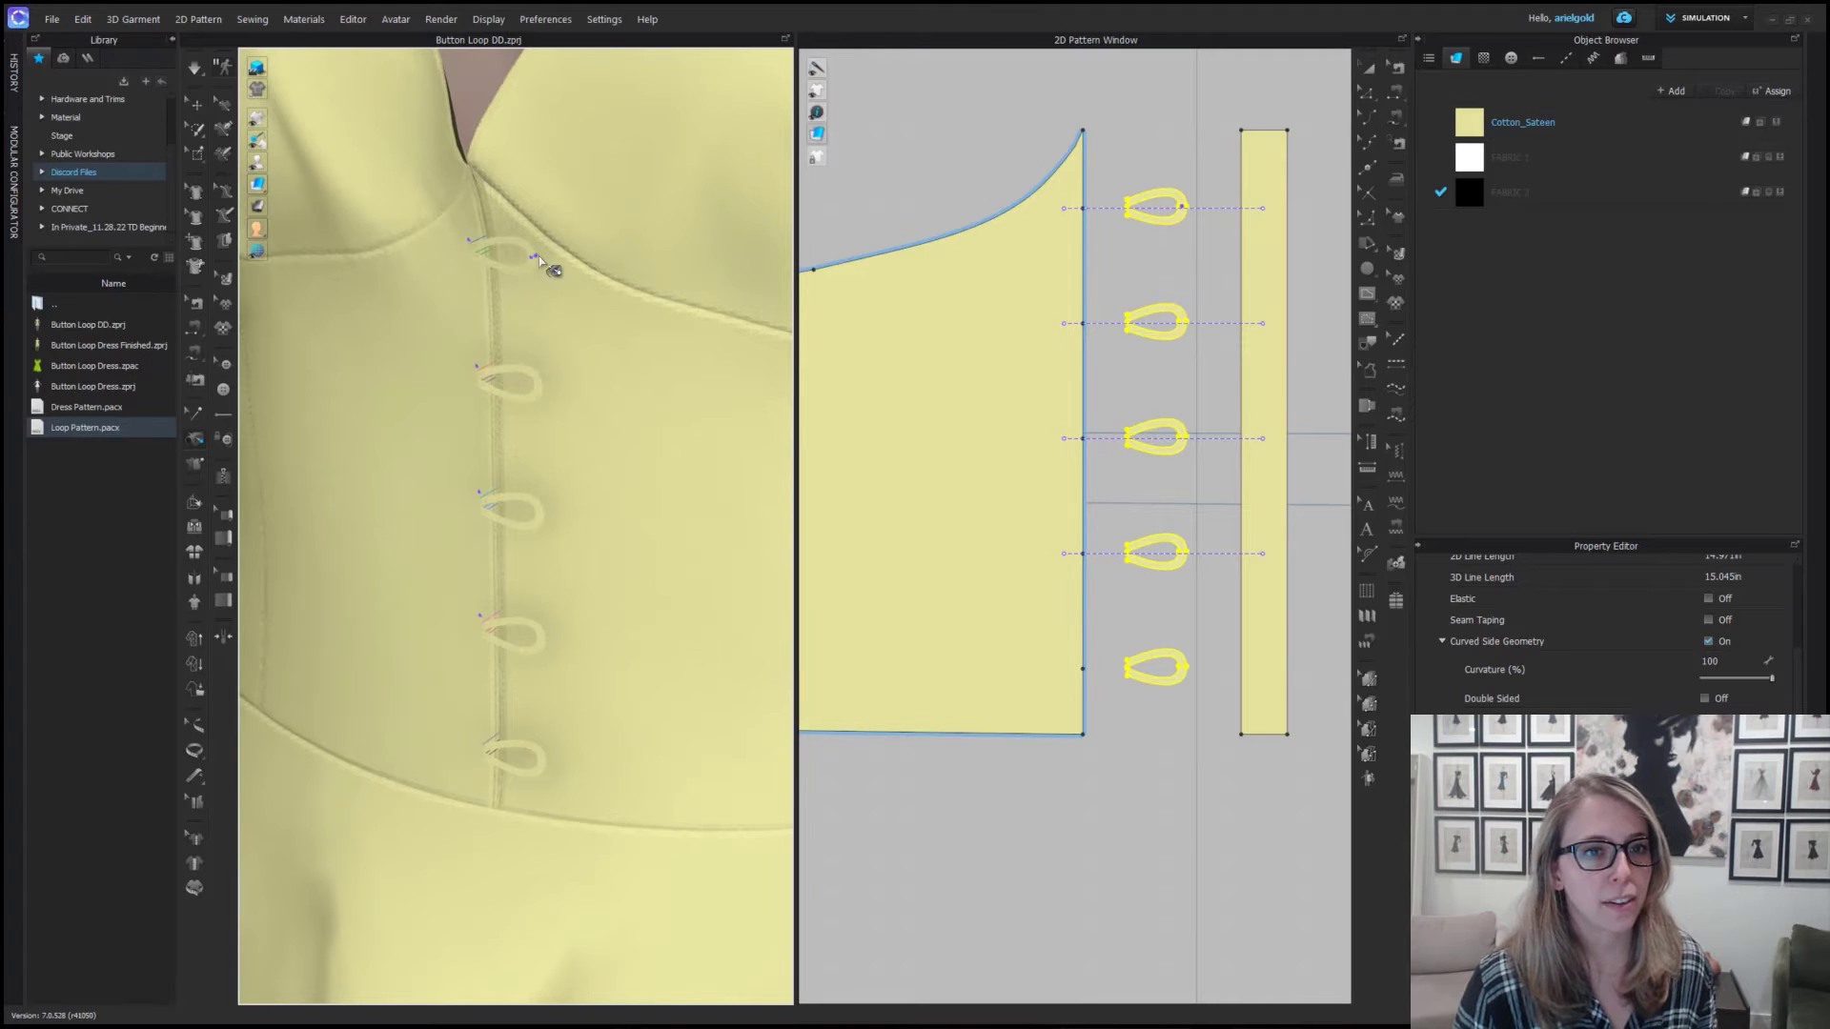
pyautogui.click(539, 390)
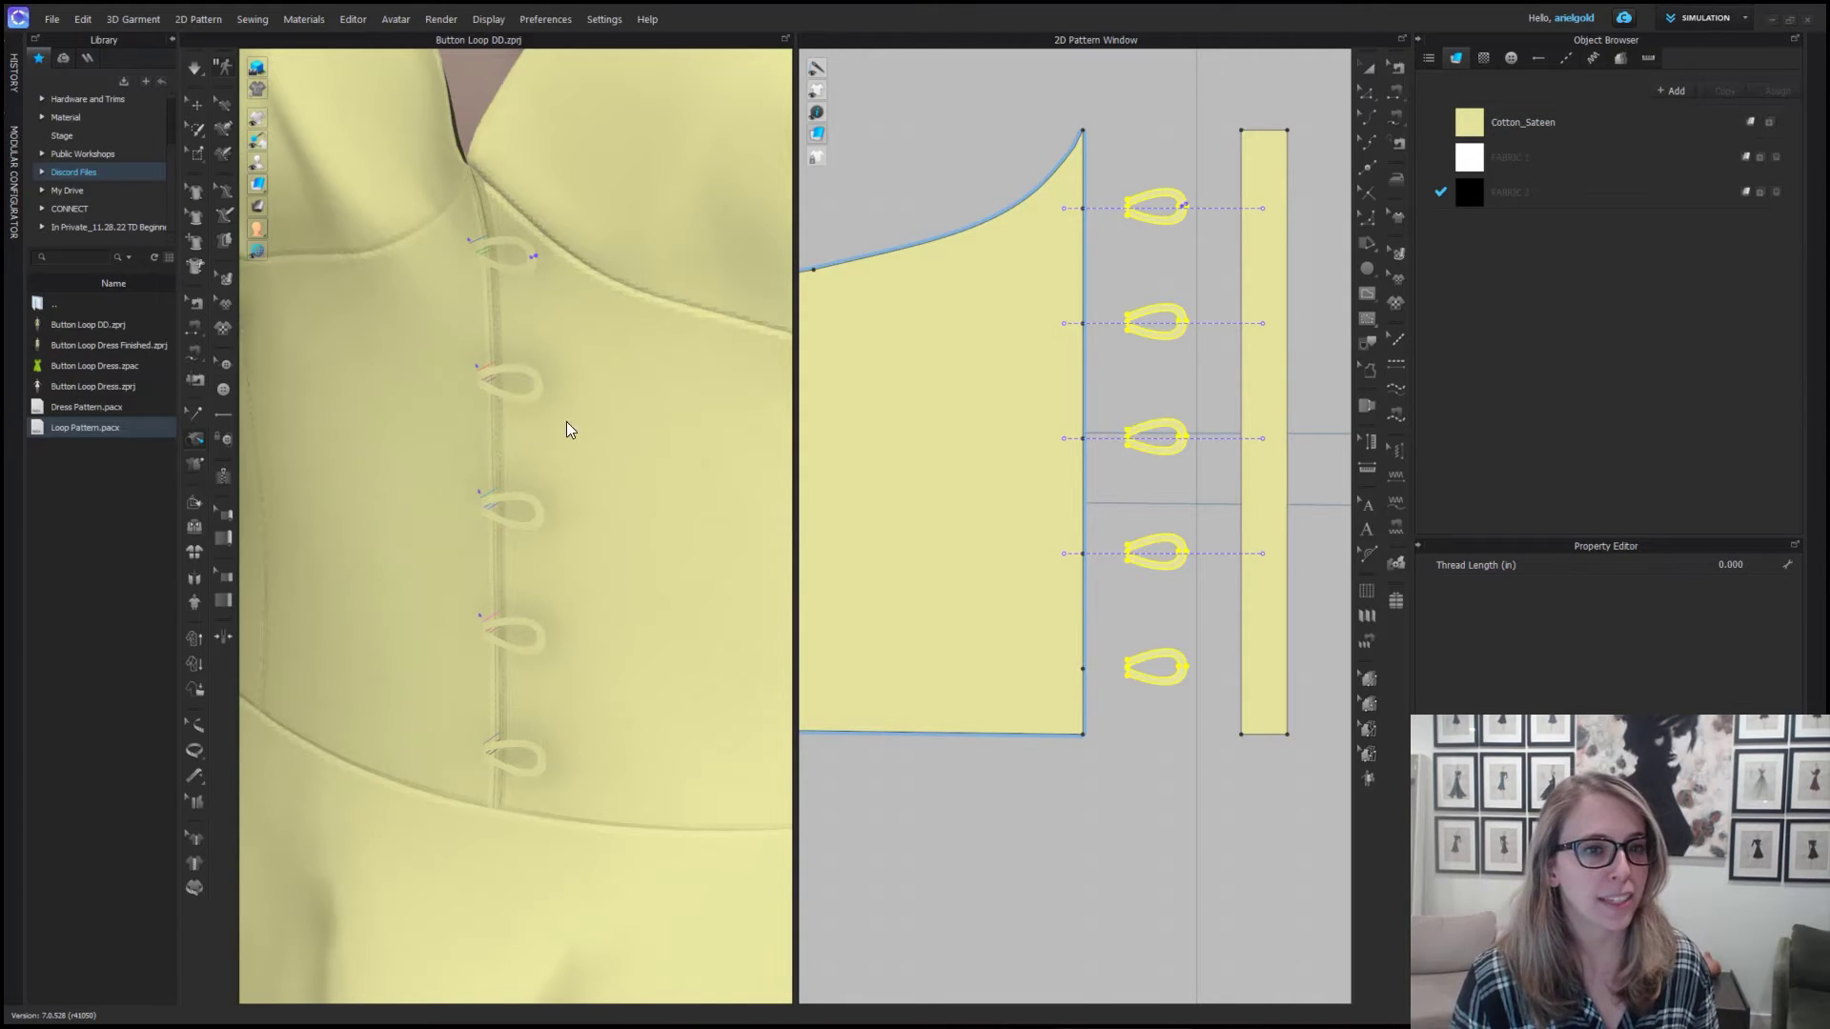
pyautogui.click(523, 389)
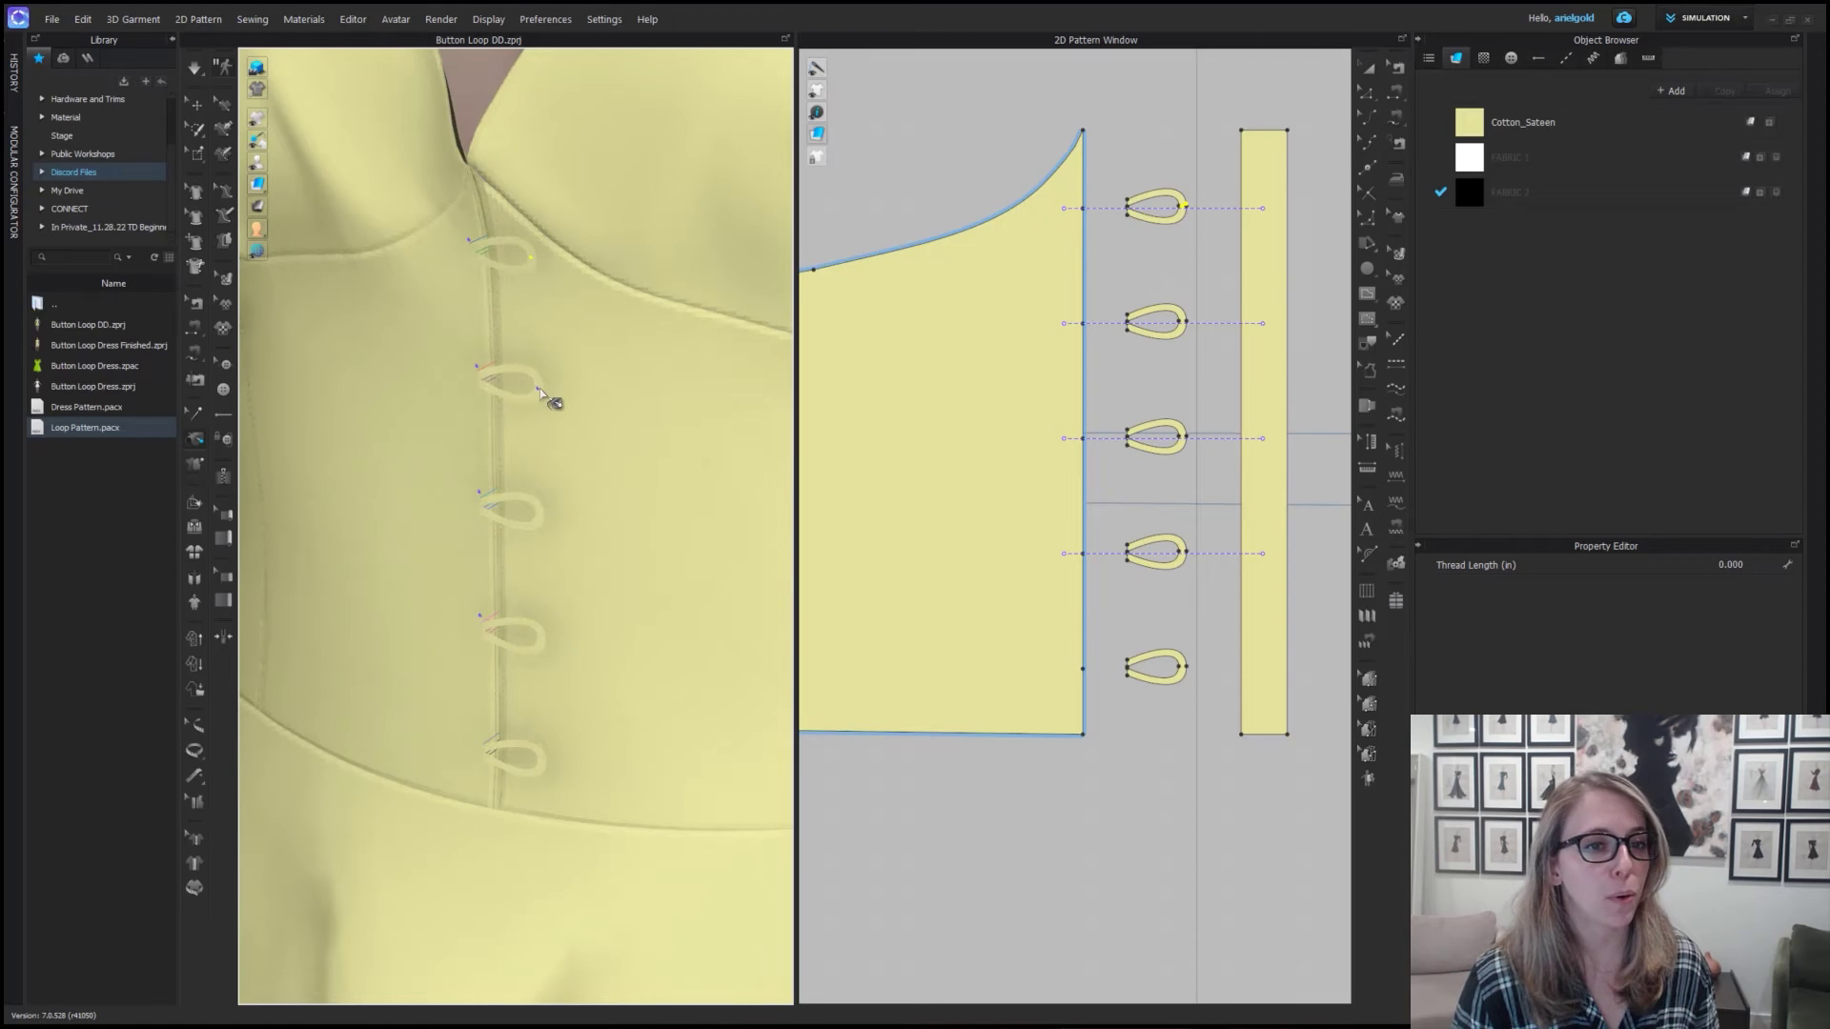
pyautogui.click(547, 386)
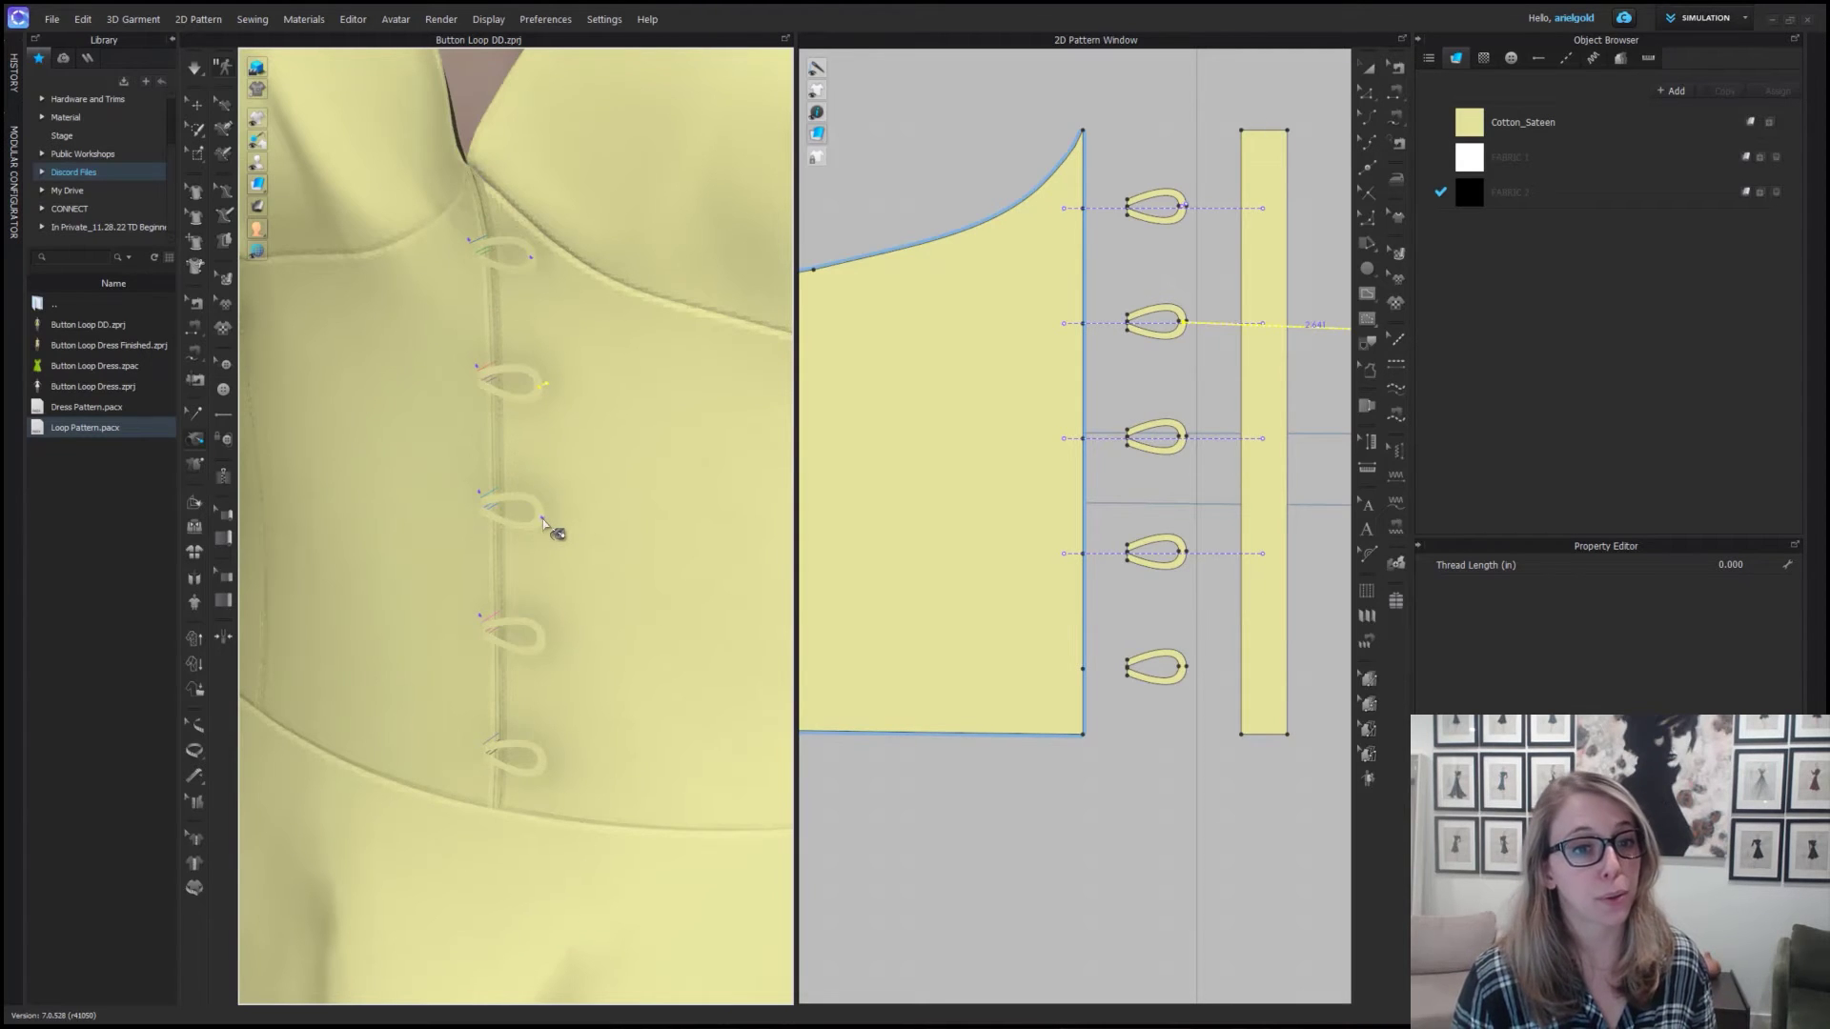
pyautogui.click(551, 515)
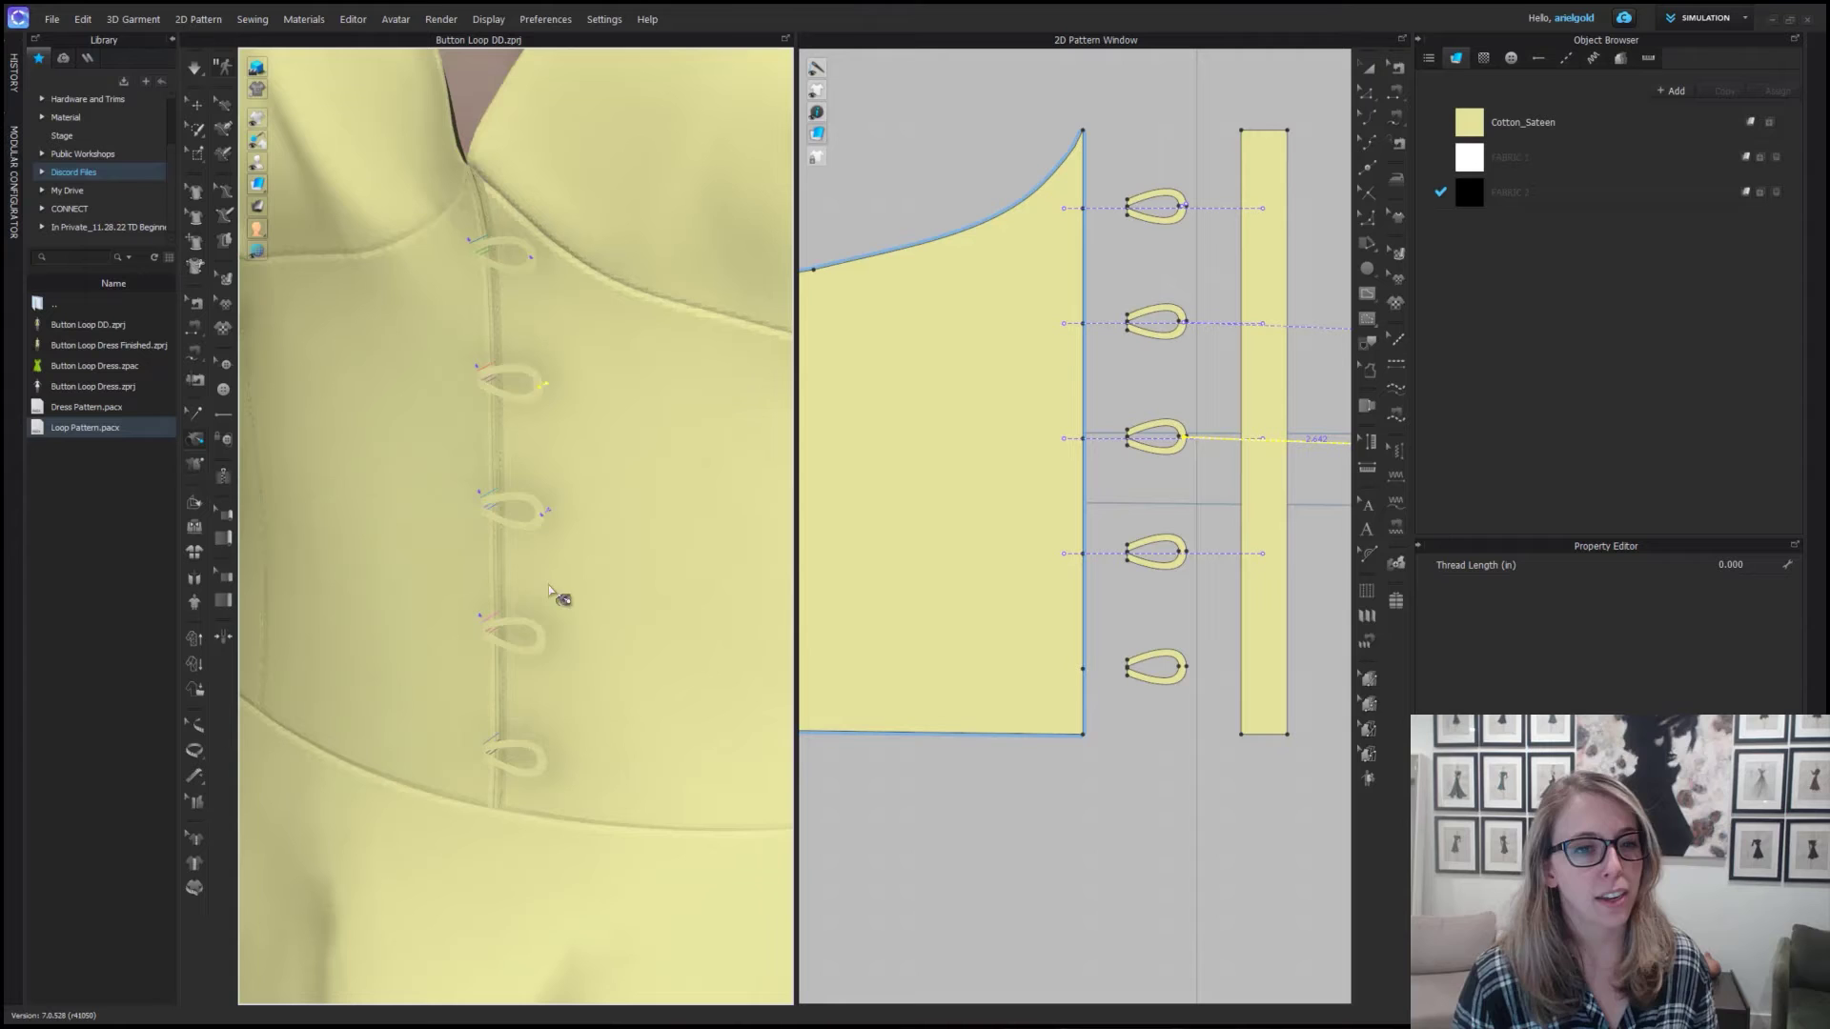
pyautogui.click(549, 639)
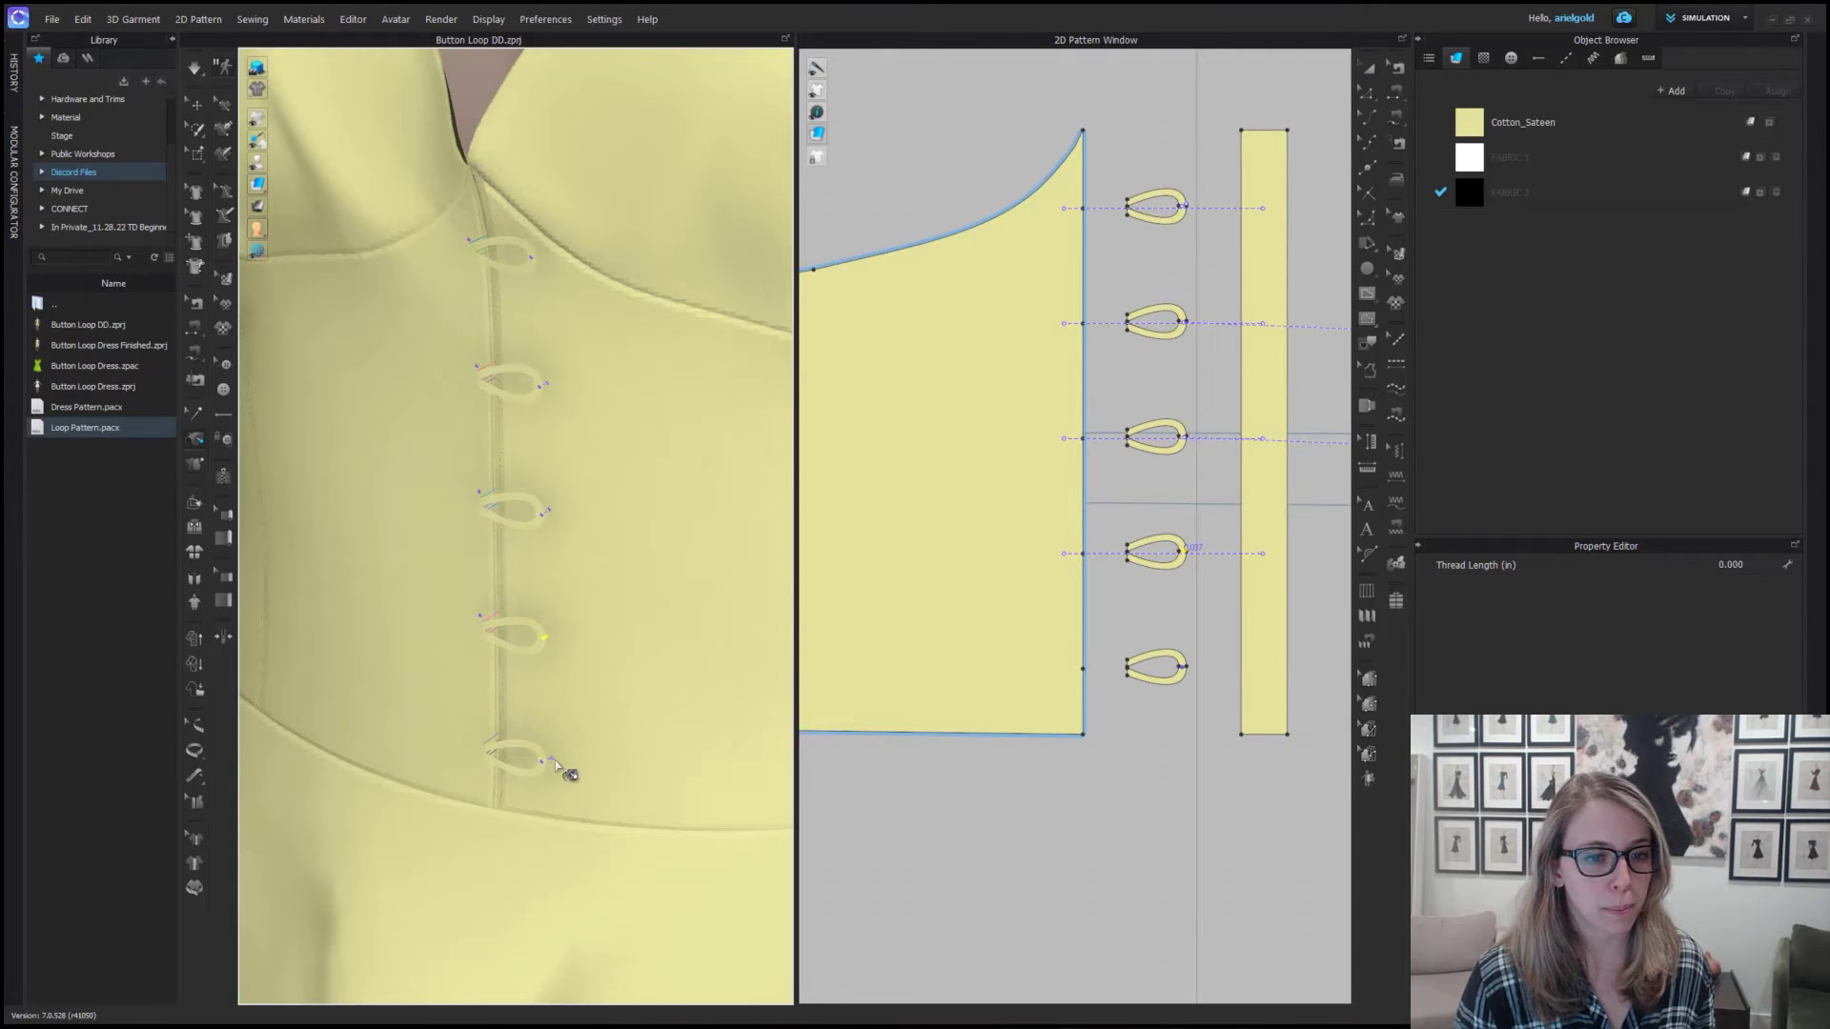
pyautogui.click(555, 761)
pyautogui.scroll(-5, 1239, 581)
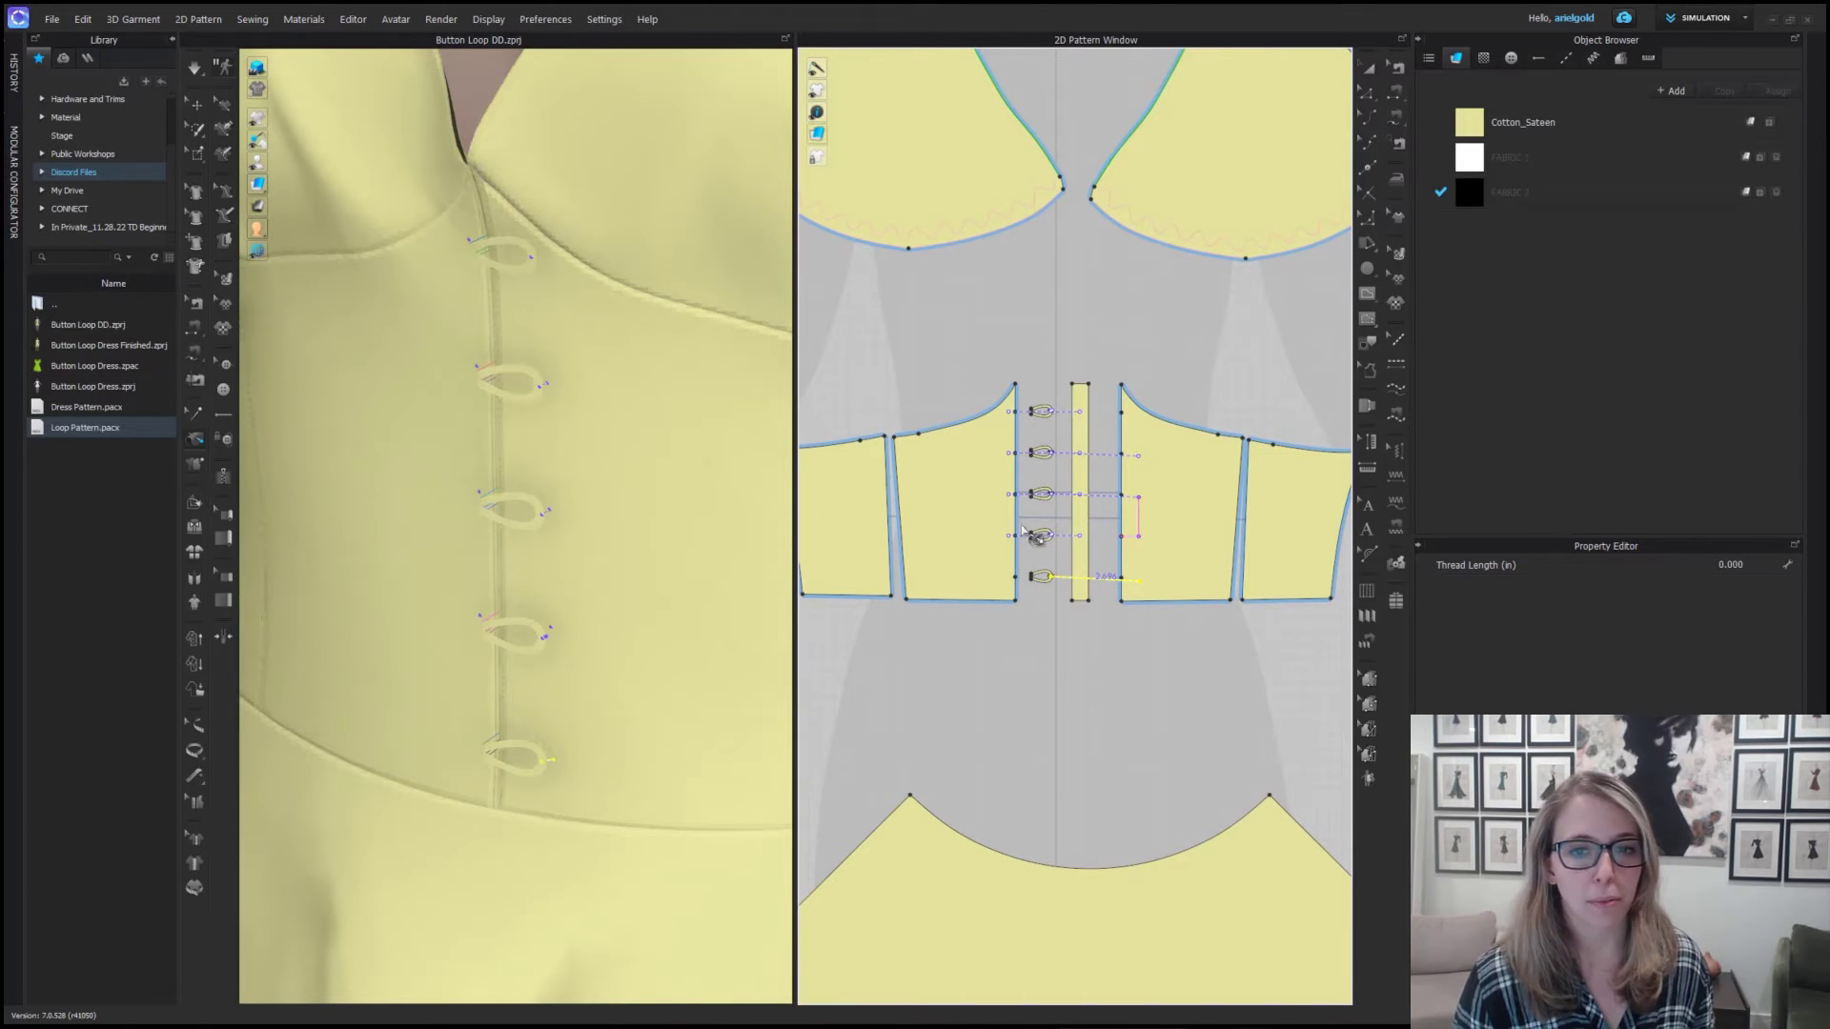
pyautogui.scroll(5, 1069, 535)
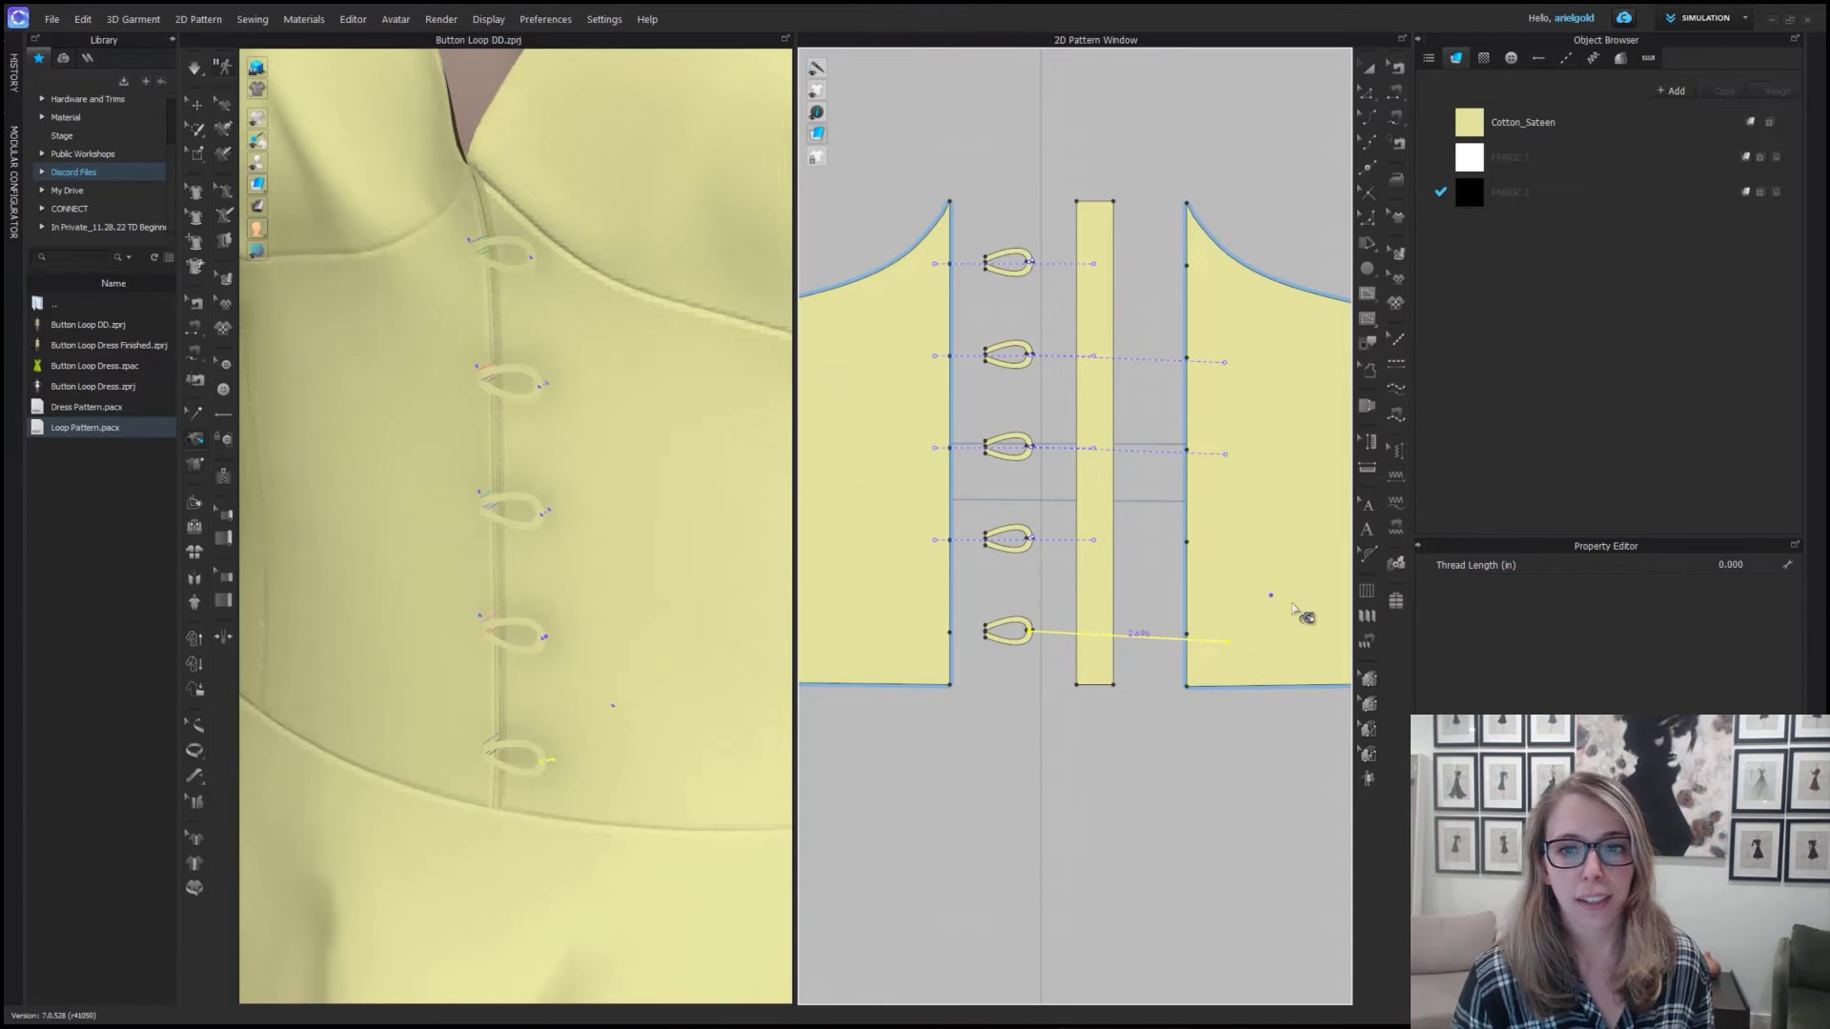
pyautogui.moveTo(561, 651); pyautogui.dragTo(502, 650, button='right')
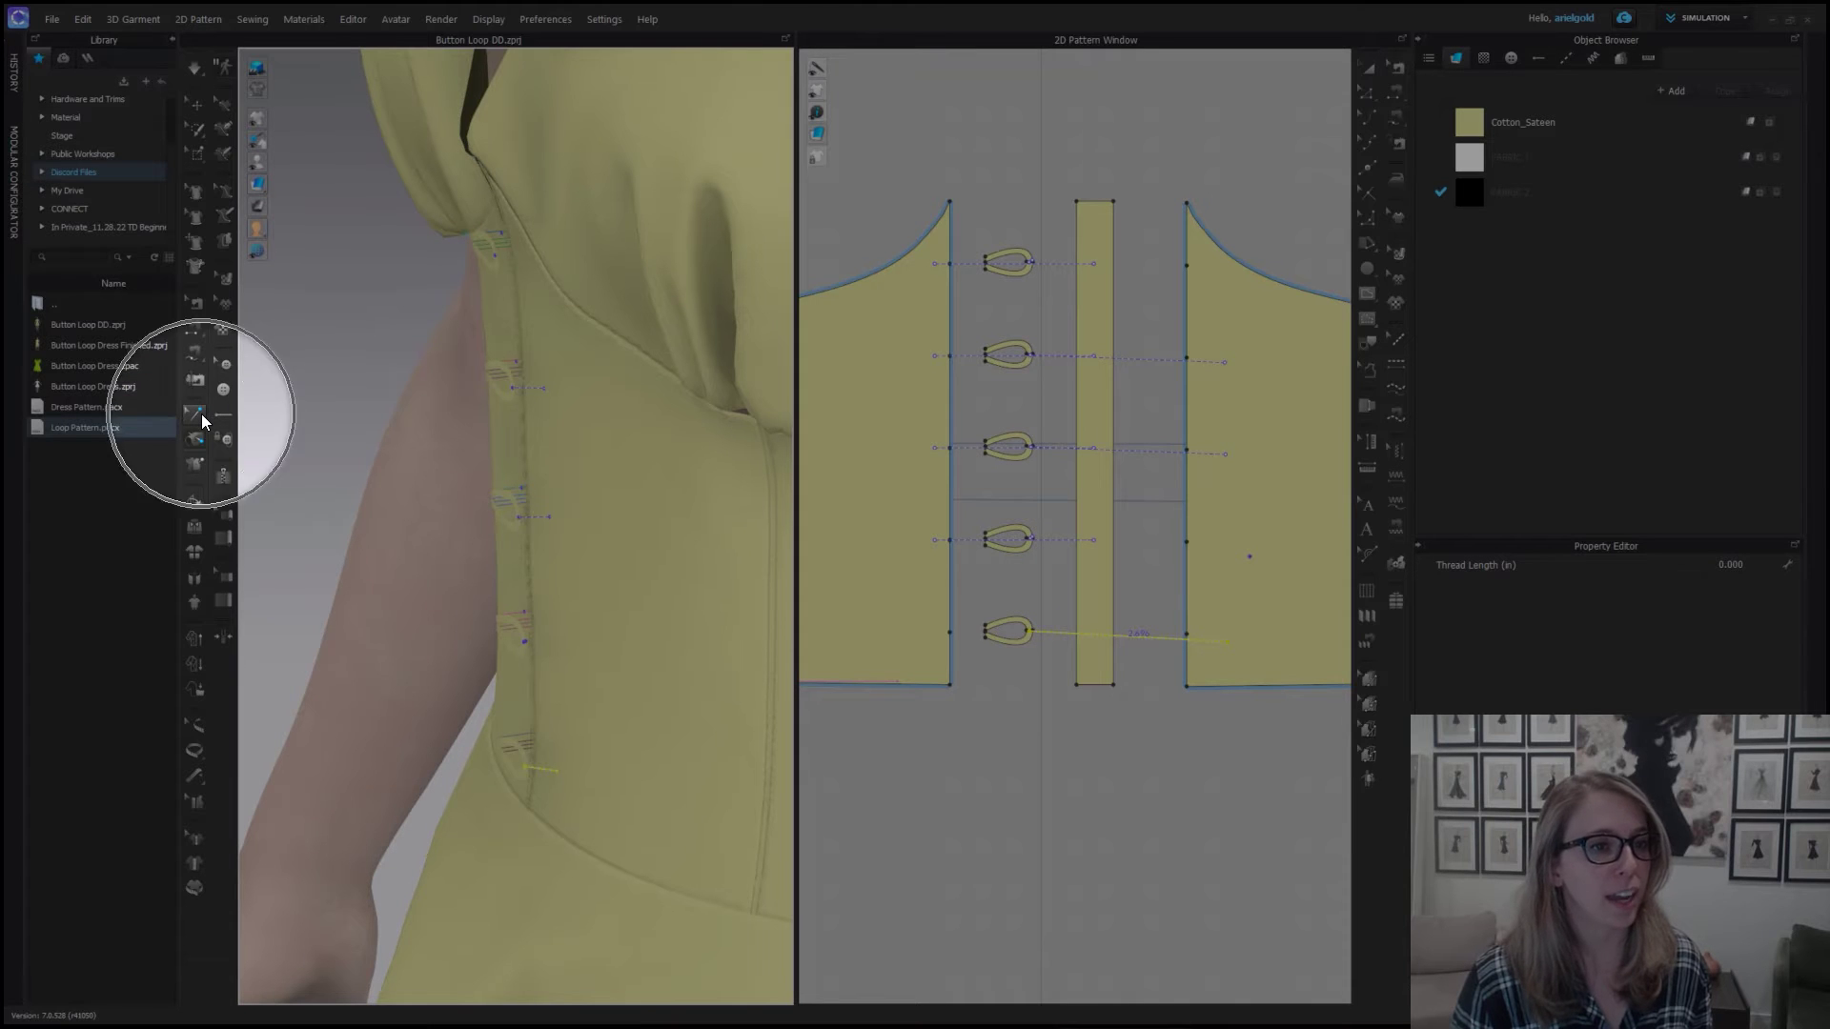
# Delete the misplaced tacks on the rounded ends of the top loop and the fourth loop.
pyautogui.click(203, 413)
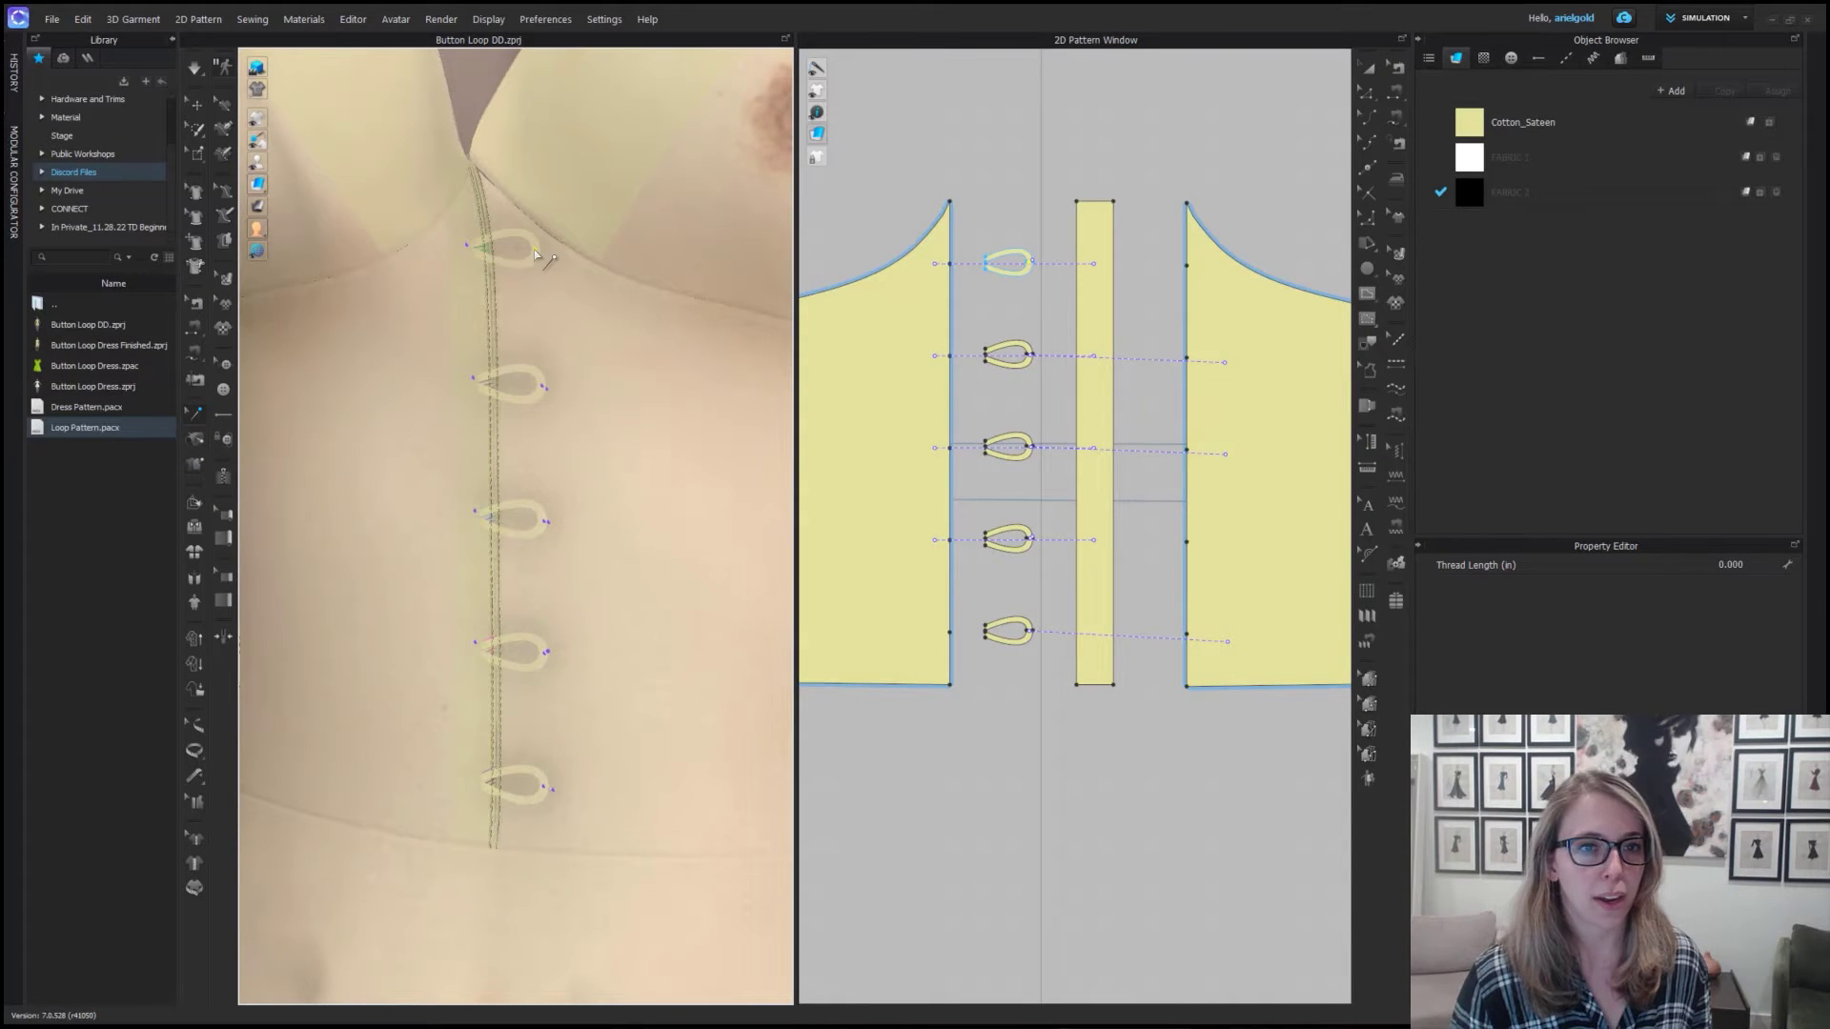
pyautogui.press('Delete')
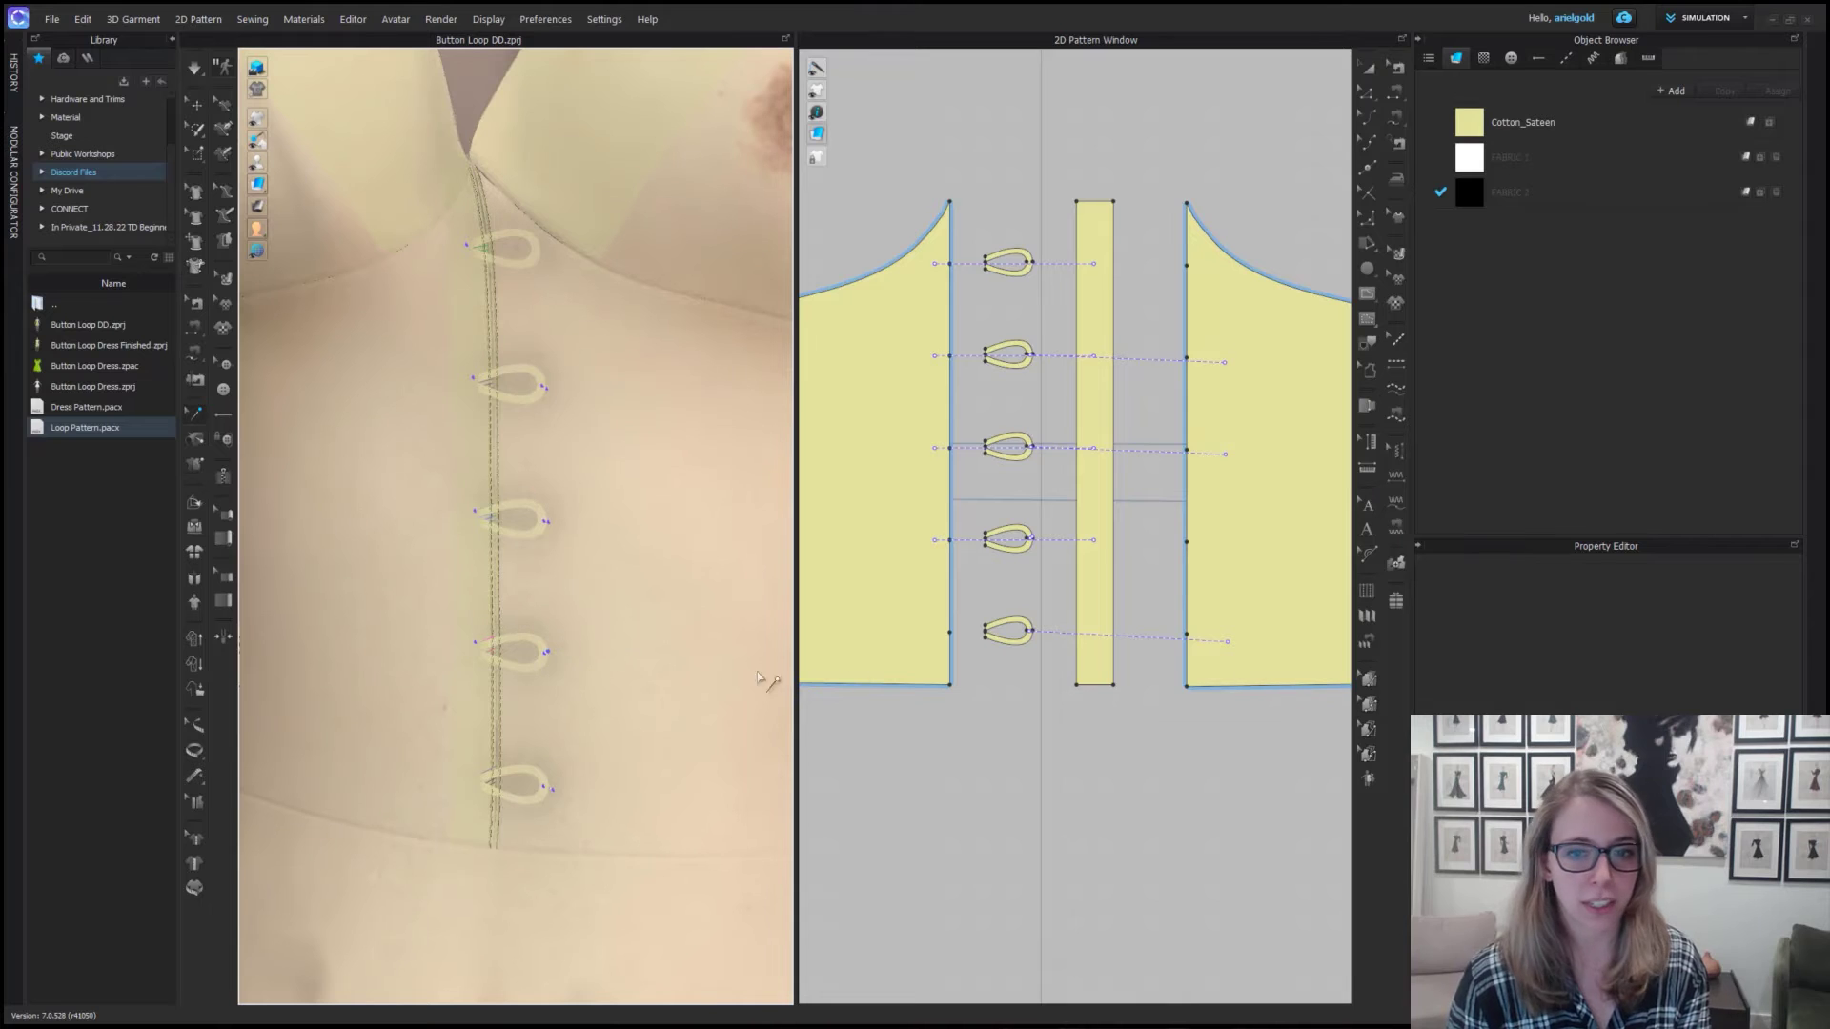
pyautogui.click(1034, 540)
pyautogui.scroll(5, 1034, 541)
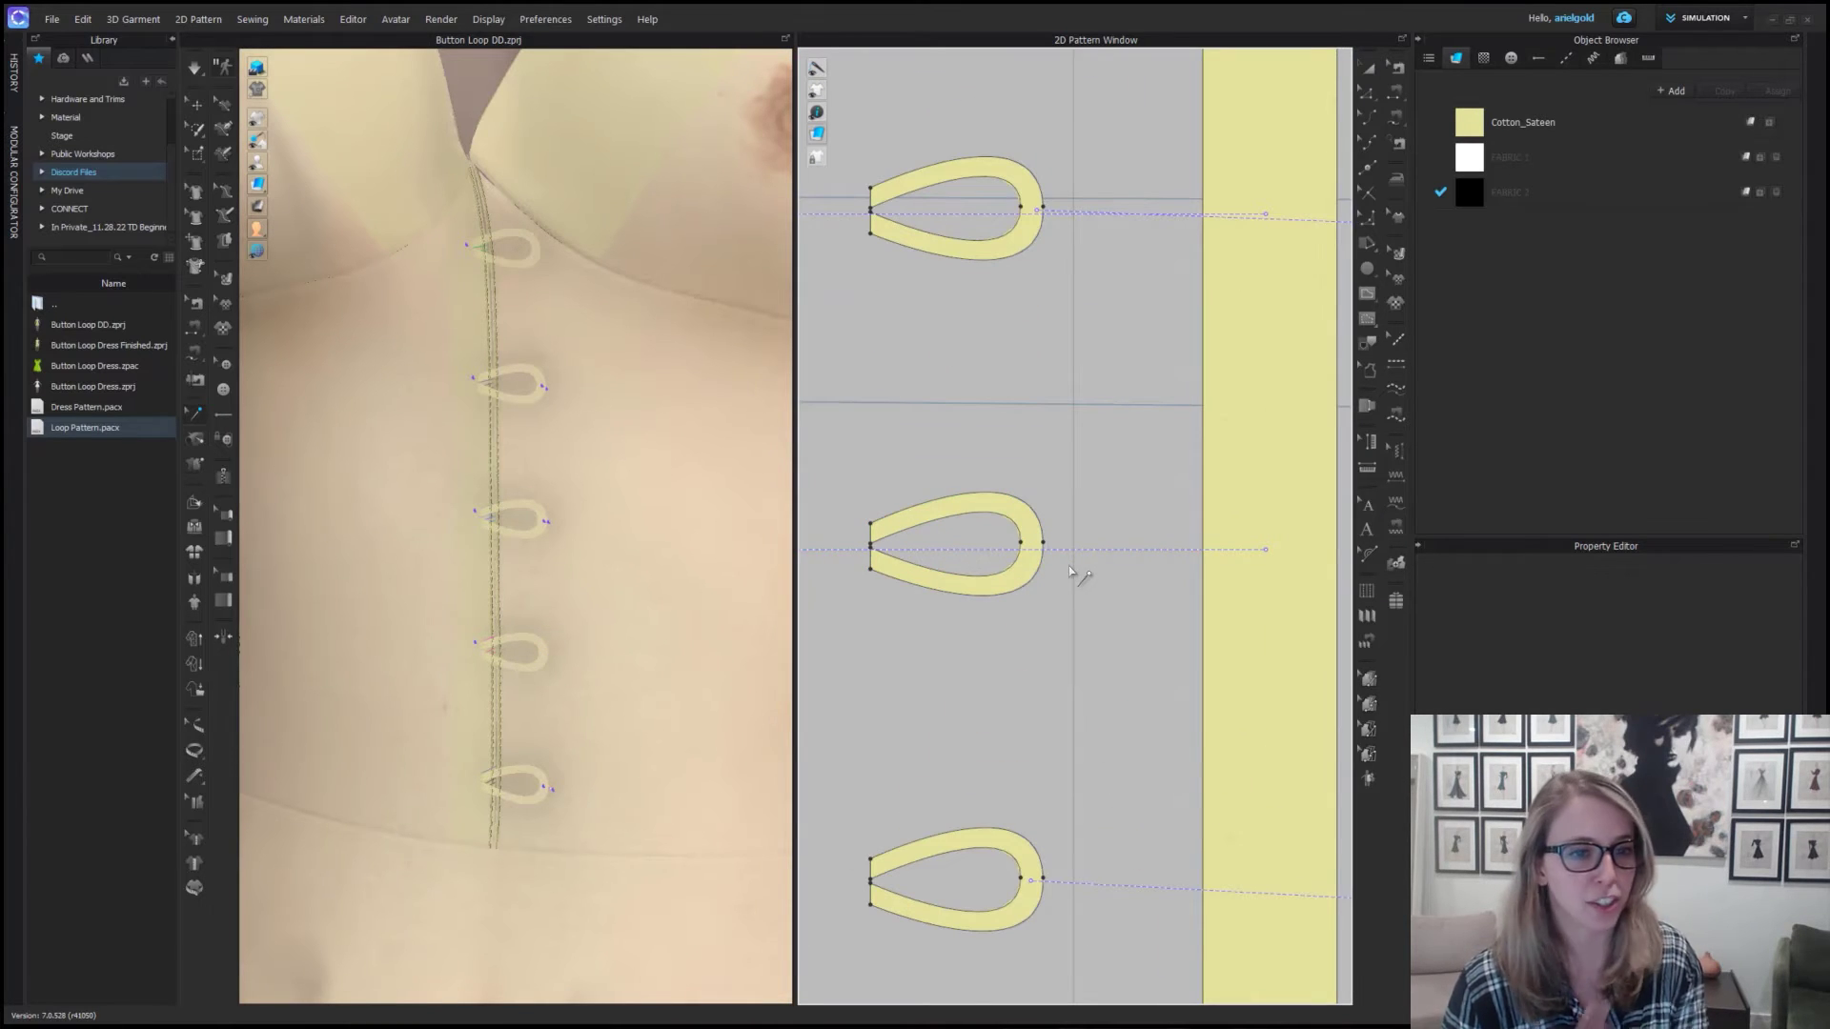
pyautogui.scroll(-4, 1041, 683)
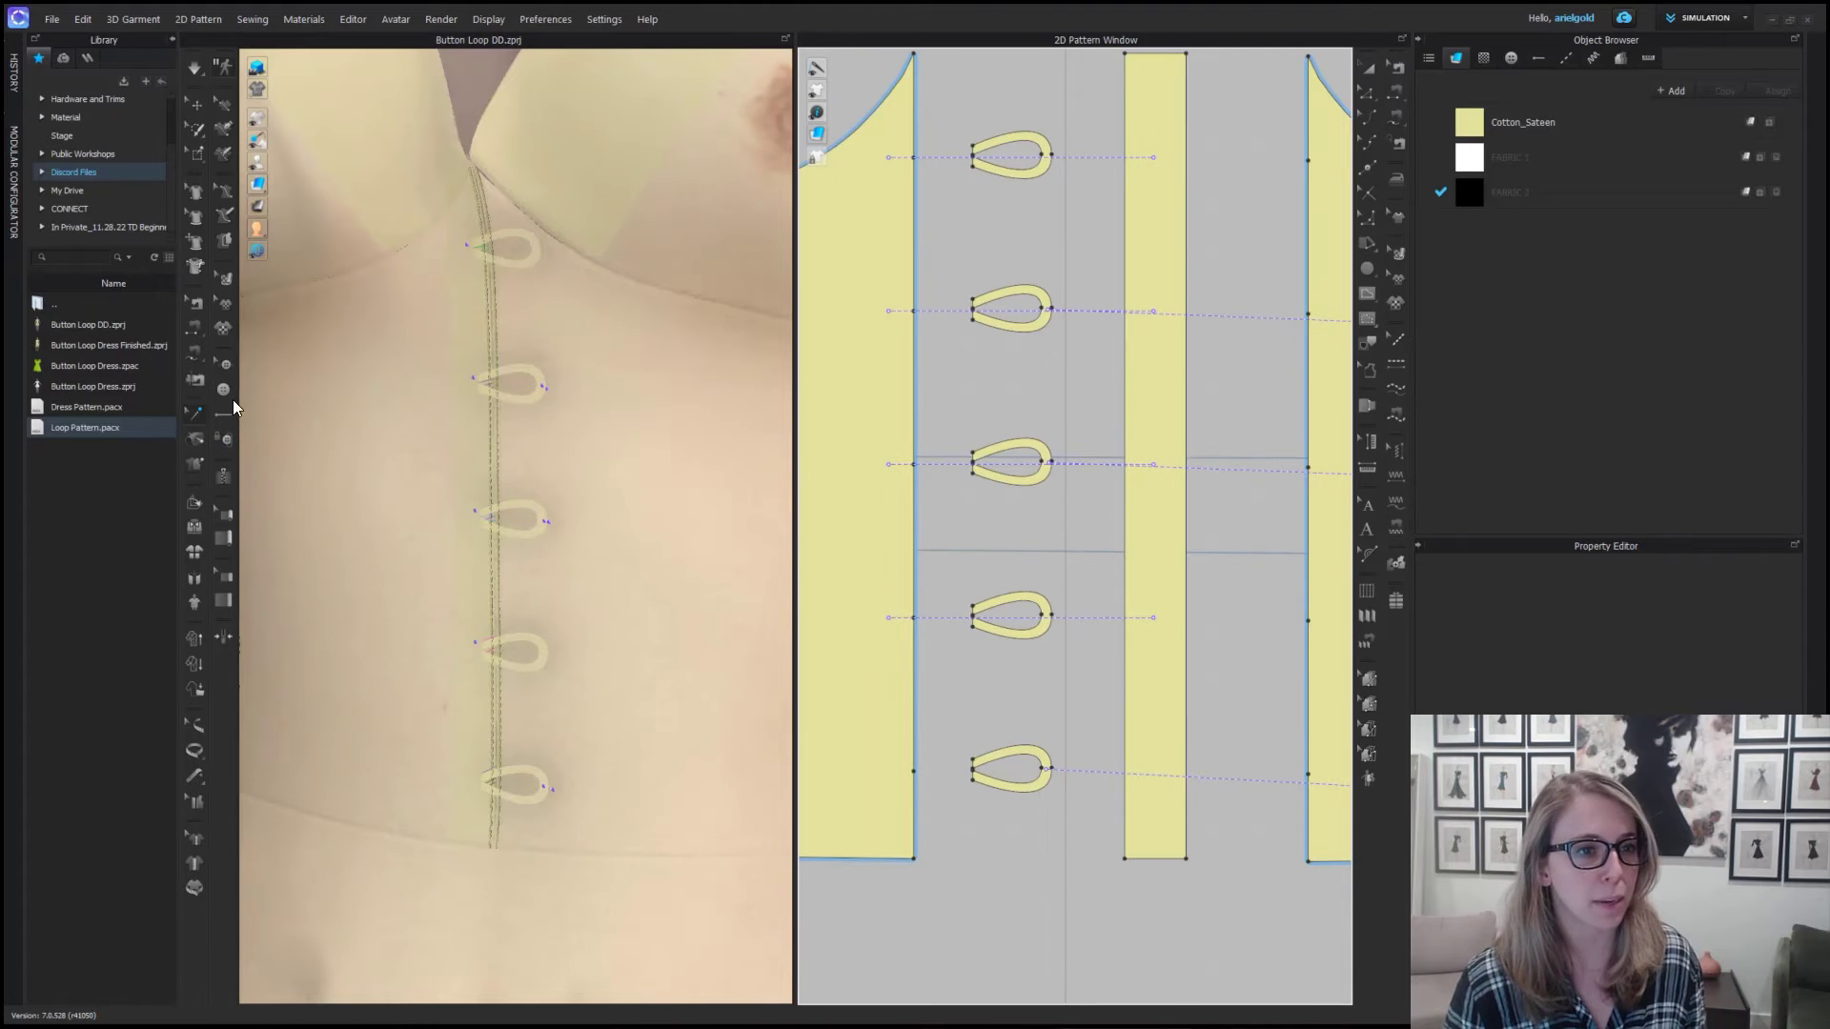
# Tack the rounded ends of the top and fourth loops to the opposite front waist panel.
pyautogui.click(195, 439)
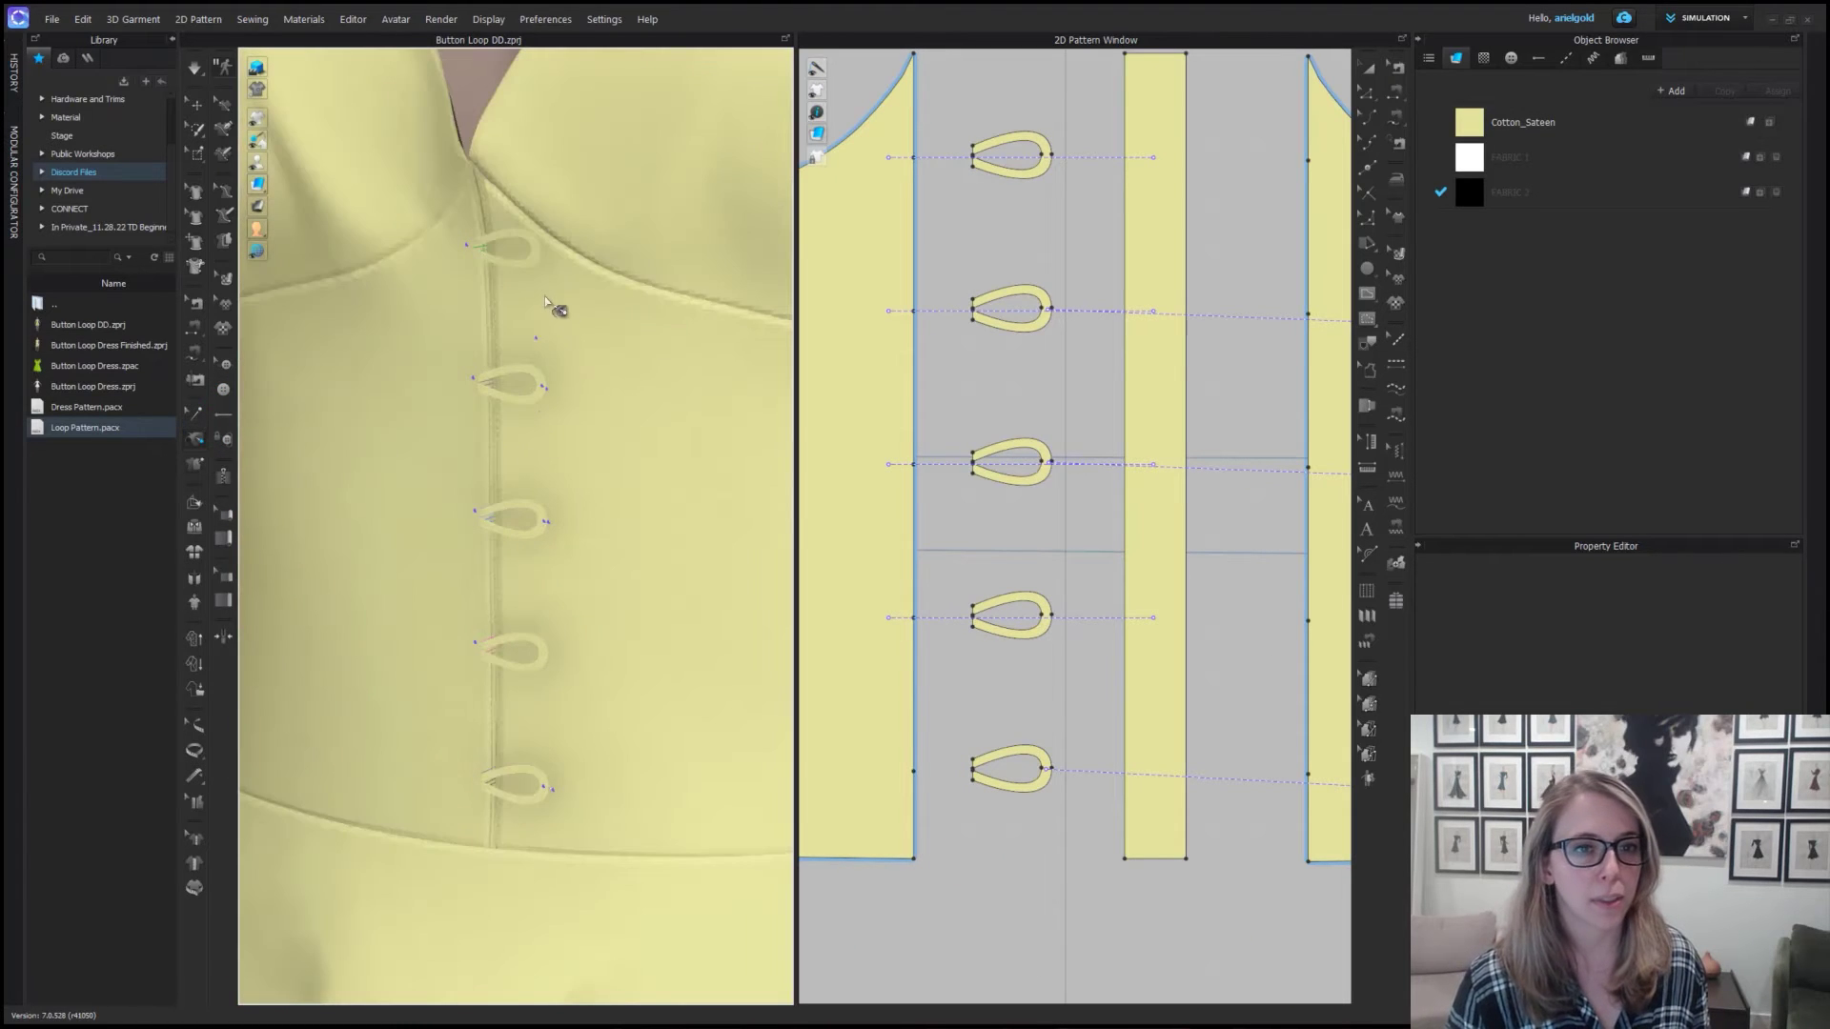
pyautogui.scroll(3, 543, 285)
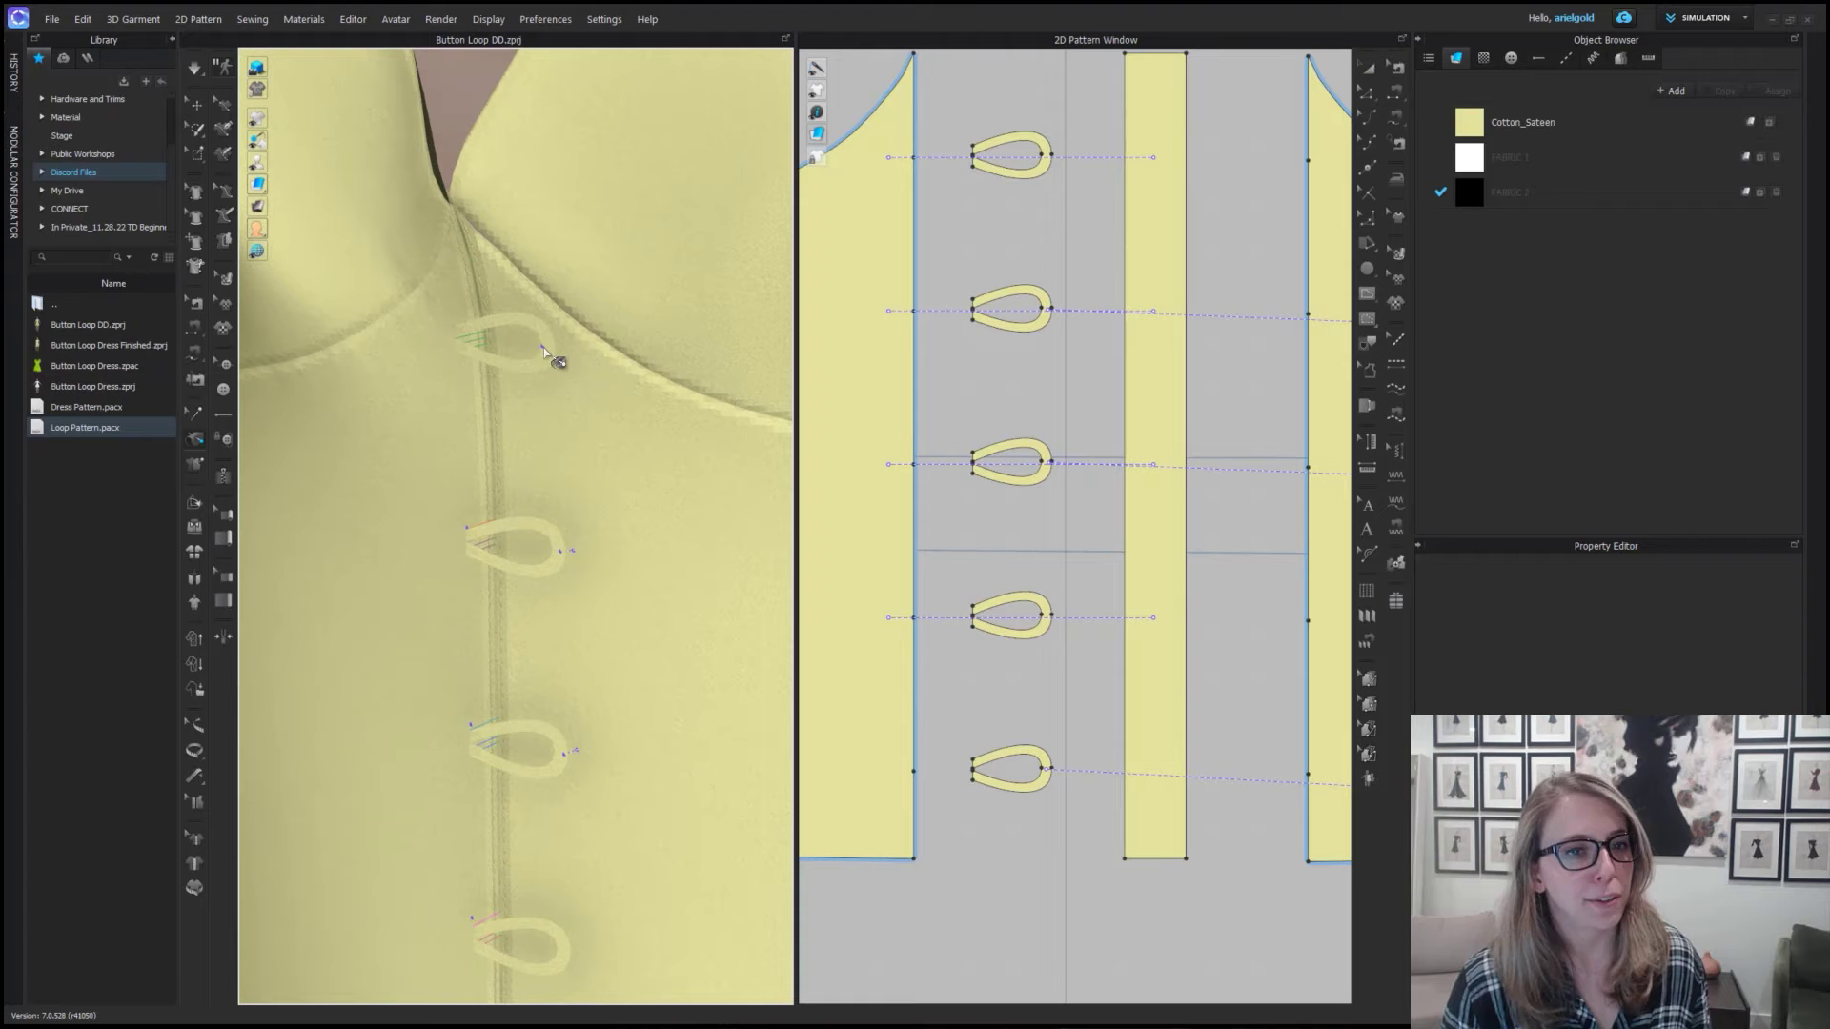
pyautogui.click(568, 349)
pyautogui.scroll(2, 620, 539)
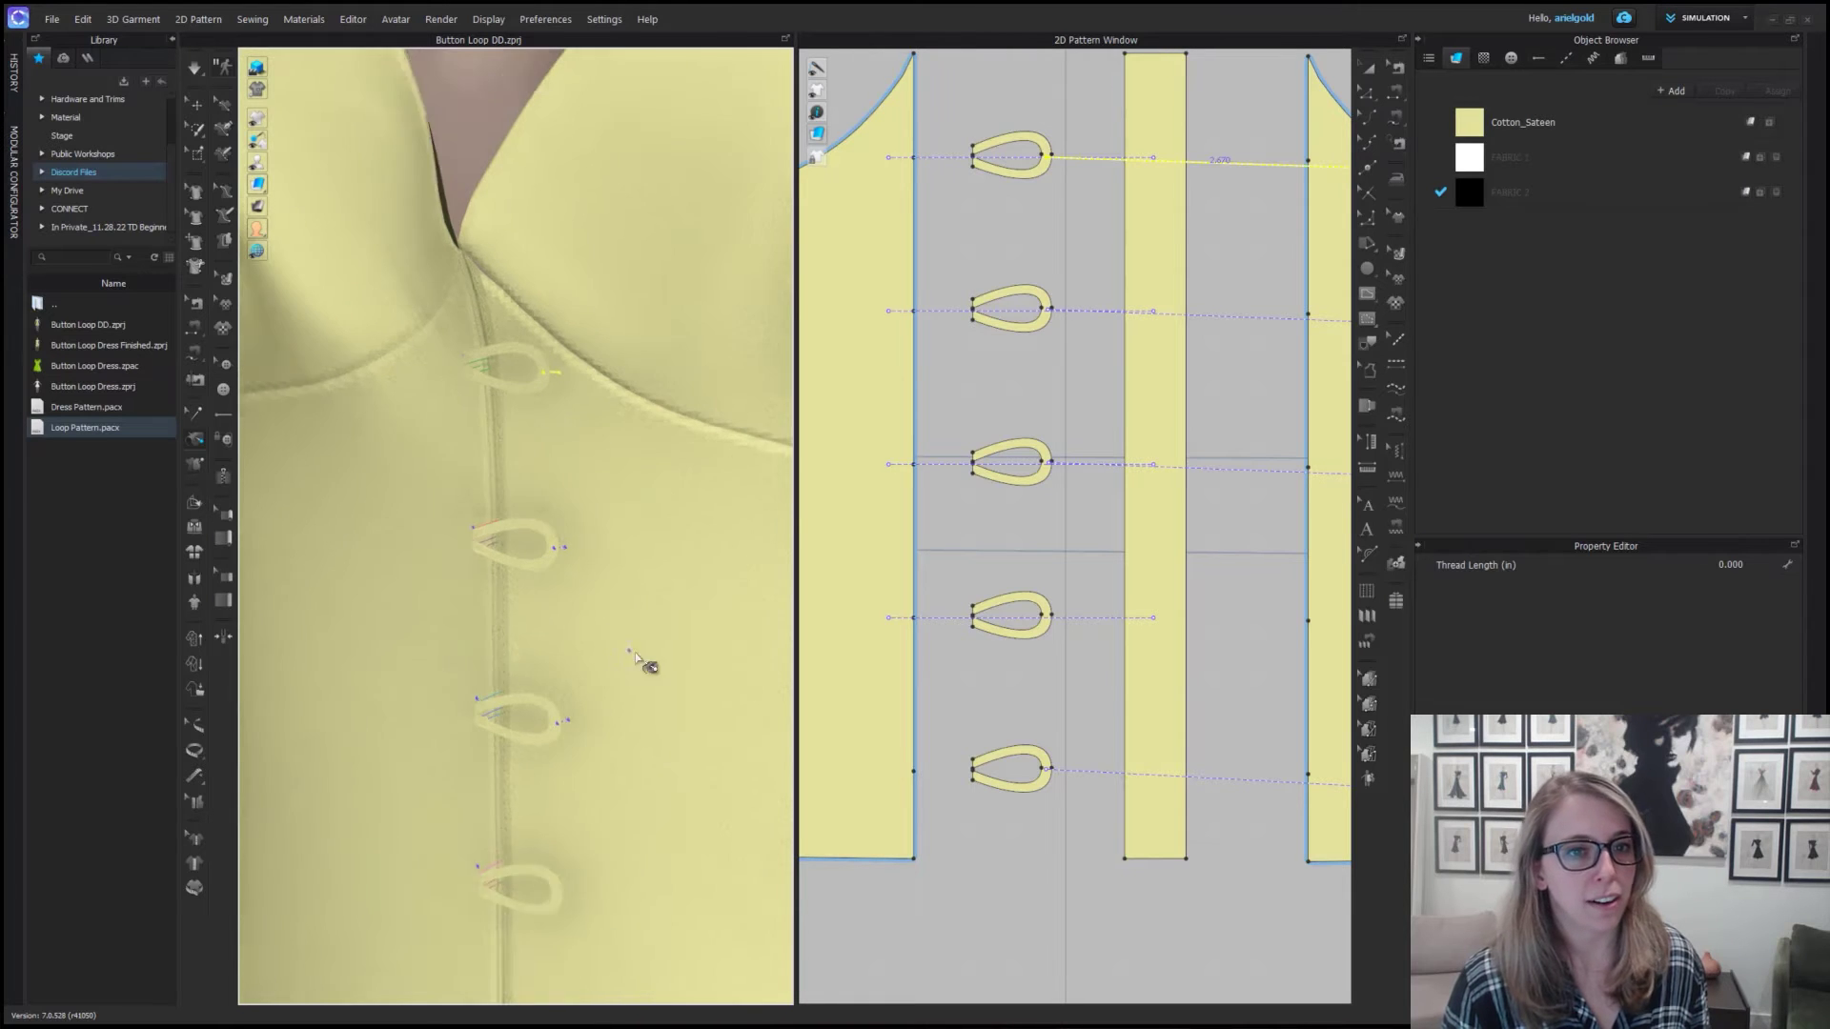
pyautogui.moveTo(637, 744); pyautogui.dragTo(616, 518, button='middle')
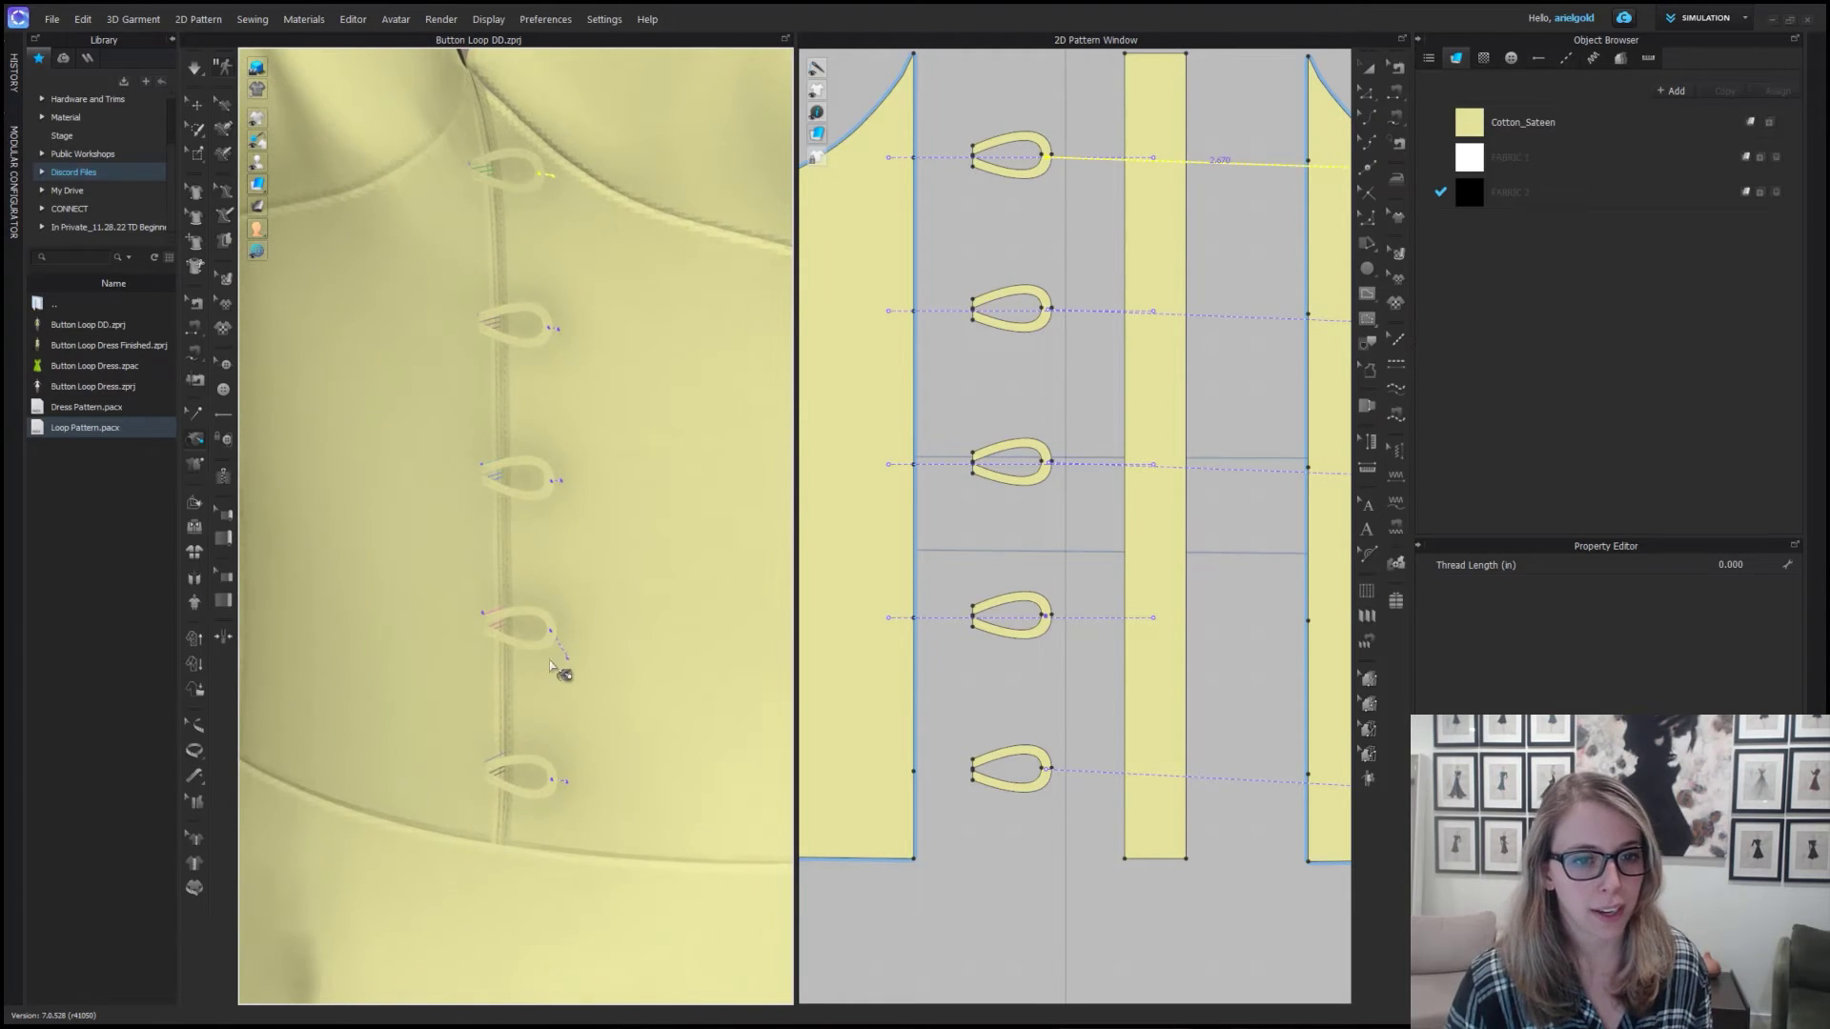
pyautogui.moveTo(560, 671); pyautogui.dragTo(569, 632, button='right')
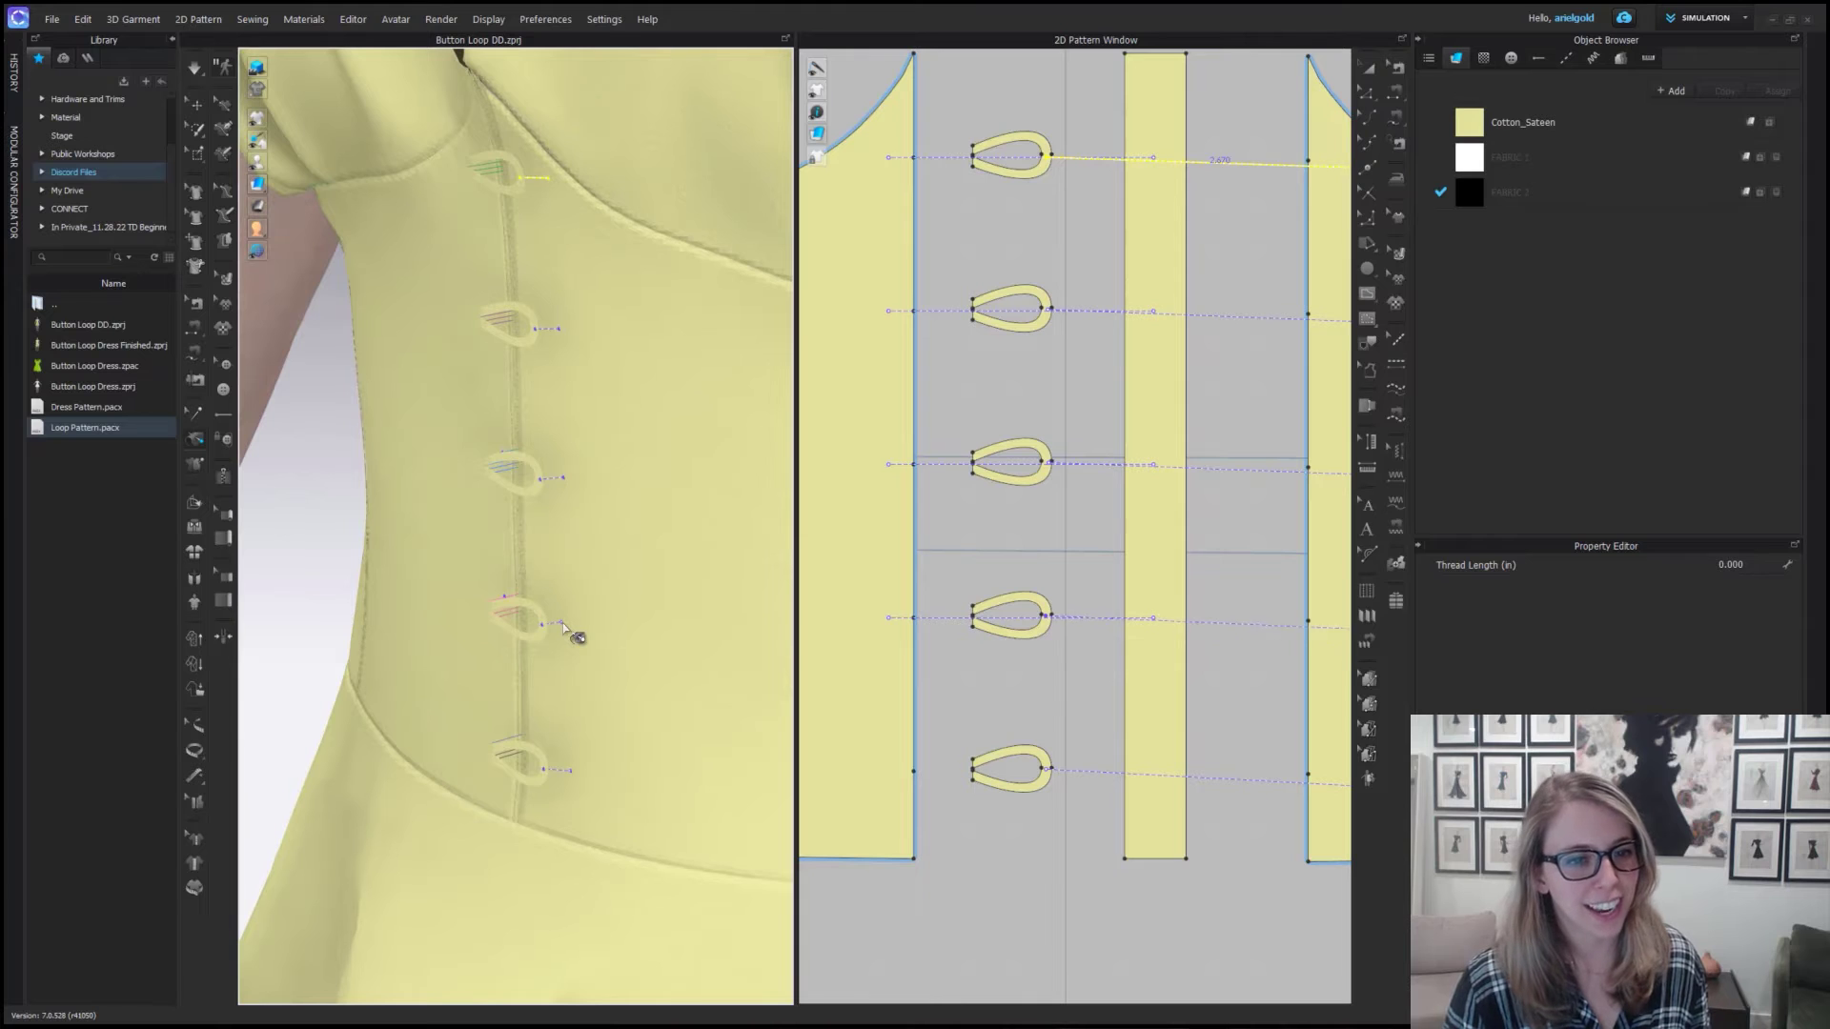
pyautogui.click(561, 624)
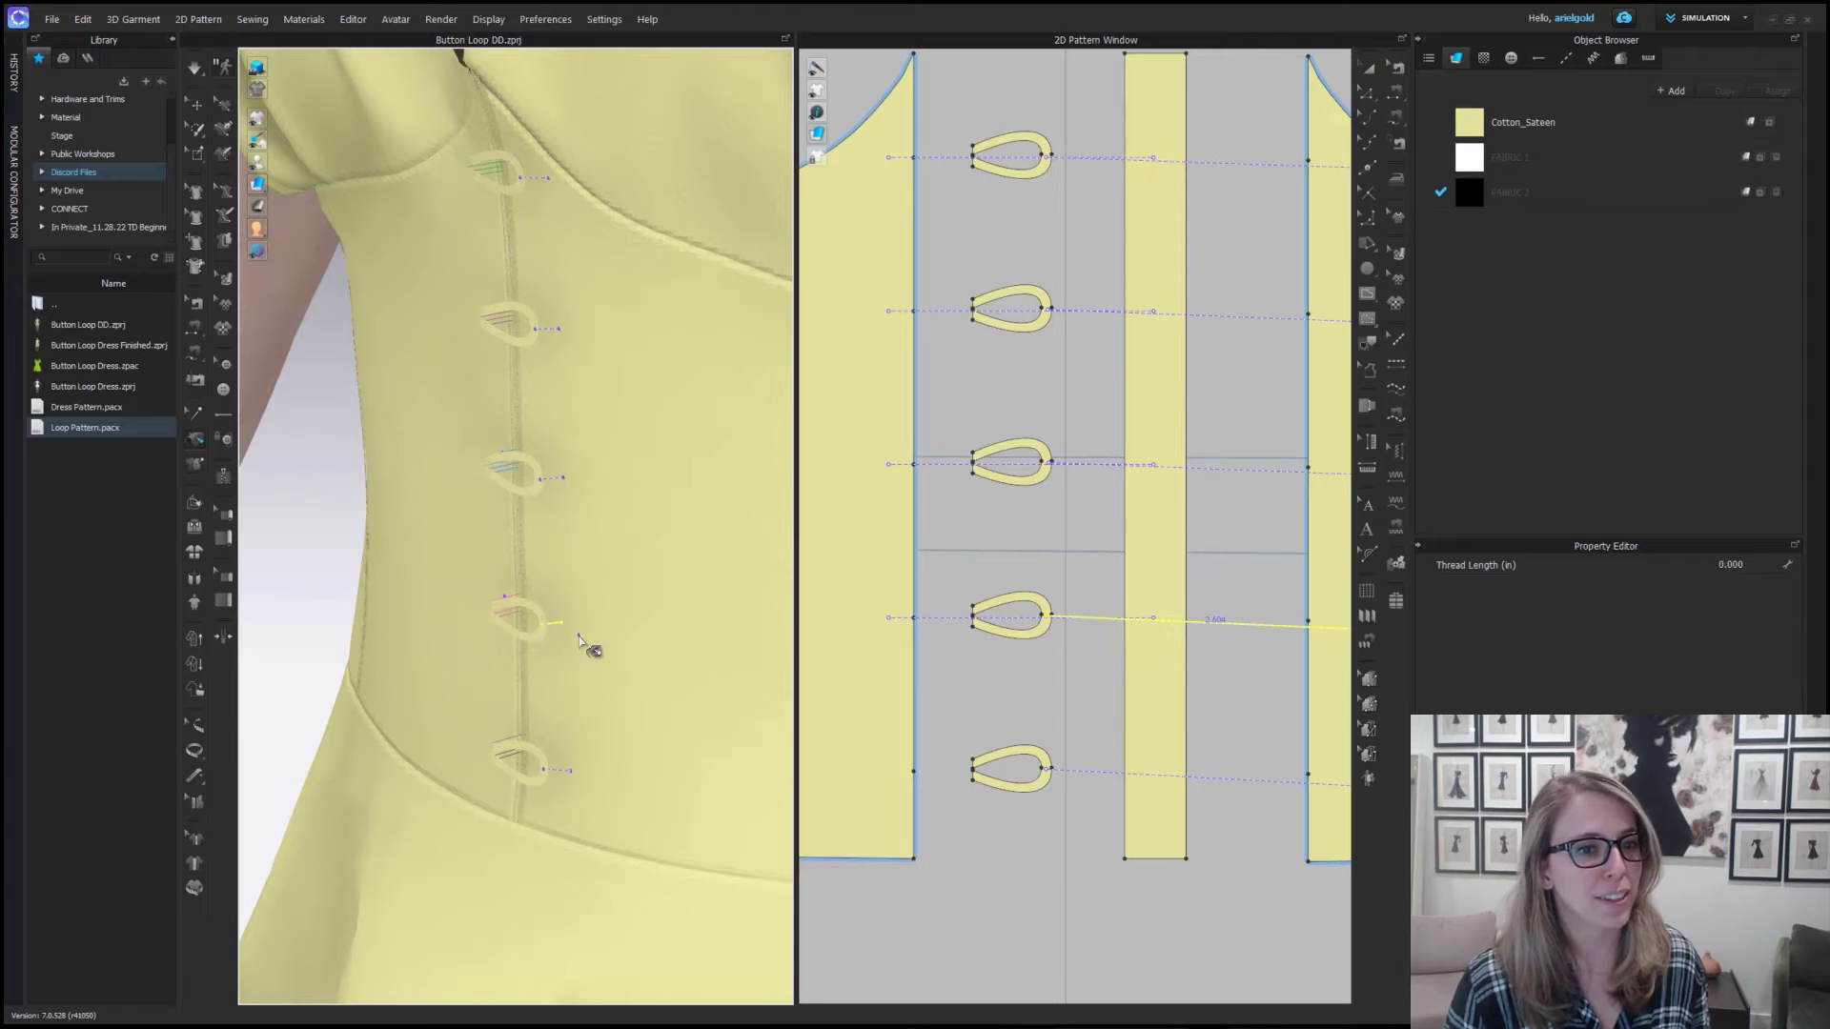
# Select all five loops, simulate the garment to settle them against the center front, and stop the simulation.
pyautogui.click(196, 106)
pyautogui.scroll(-2, 995, 325)
pyautogui.moveTo(989, 173); pyautogui.dragTo(1048, 637)
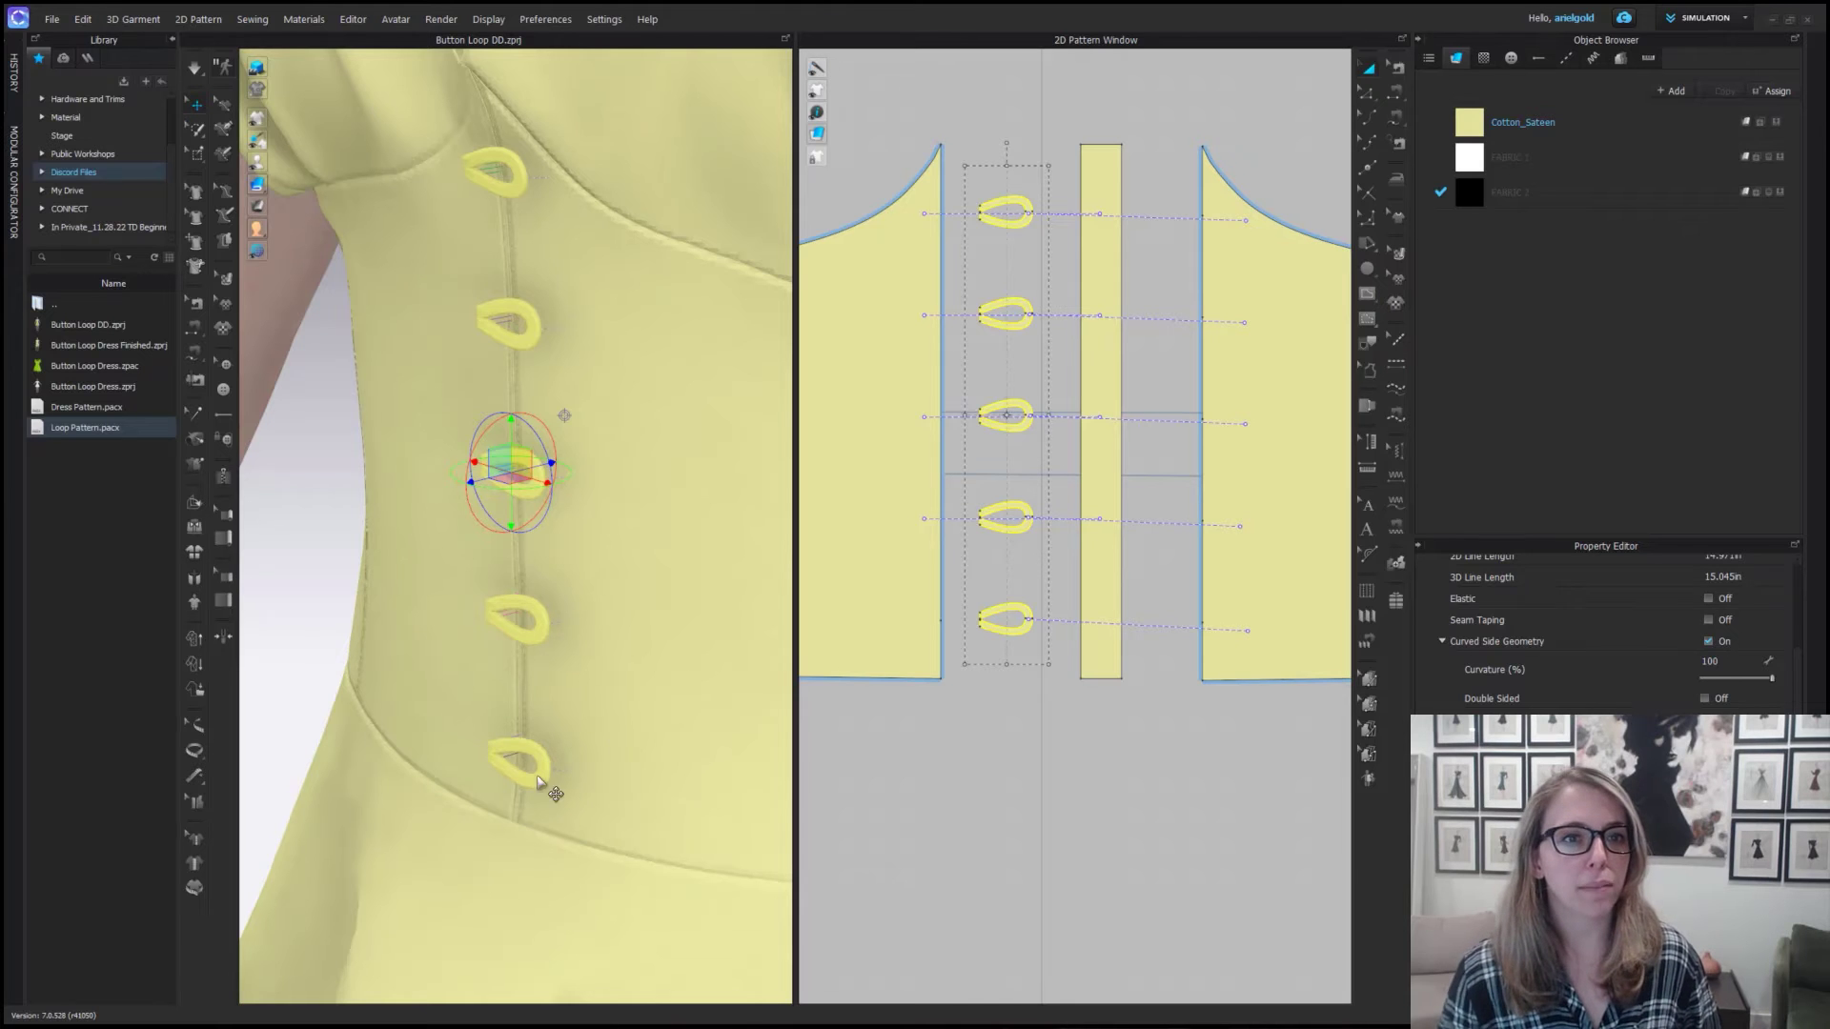
pyautogui.moveTo(640, 708); pyautogui.dragTo(720, 698, button='right')
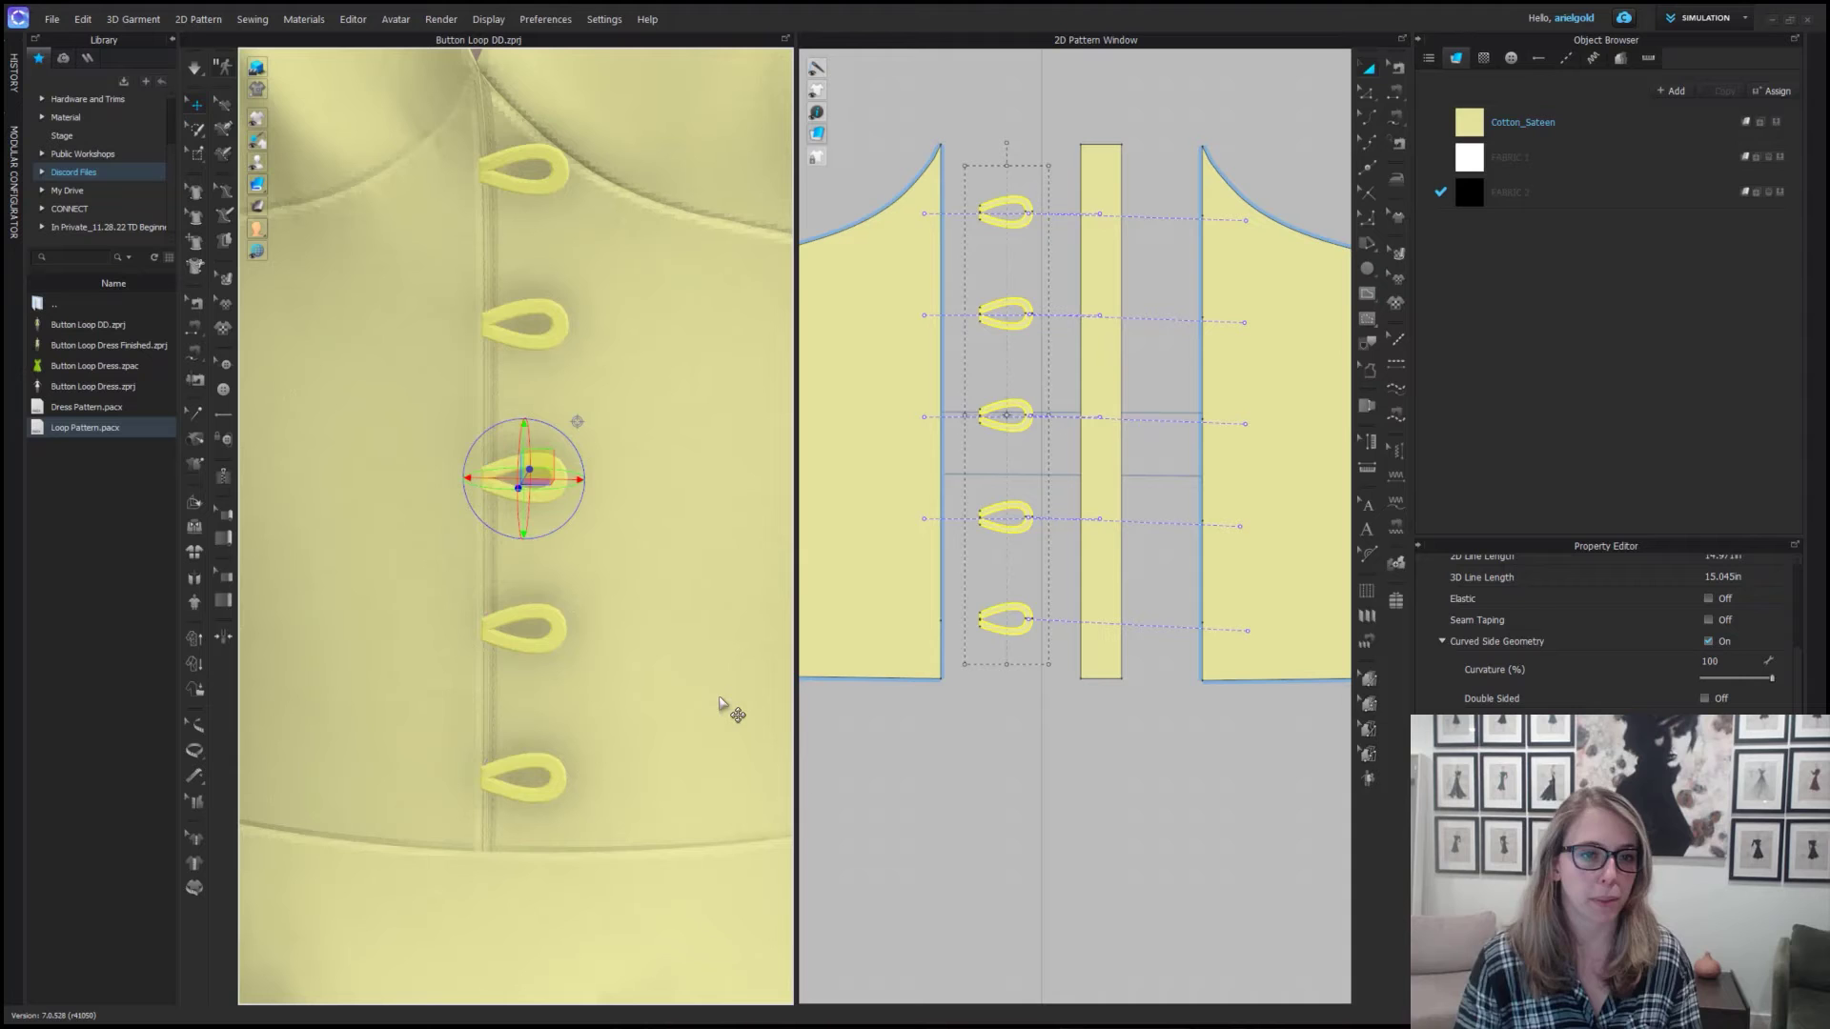
pyautogui.scroll(-3, 632, 552)
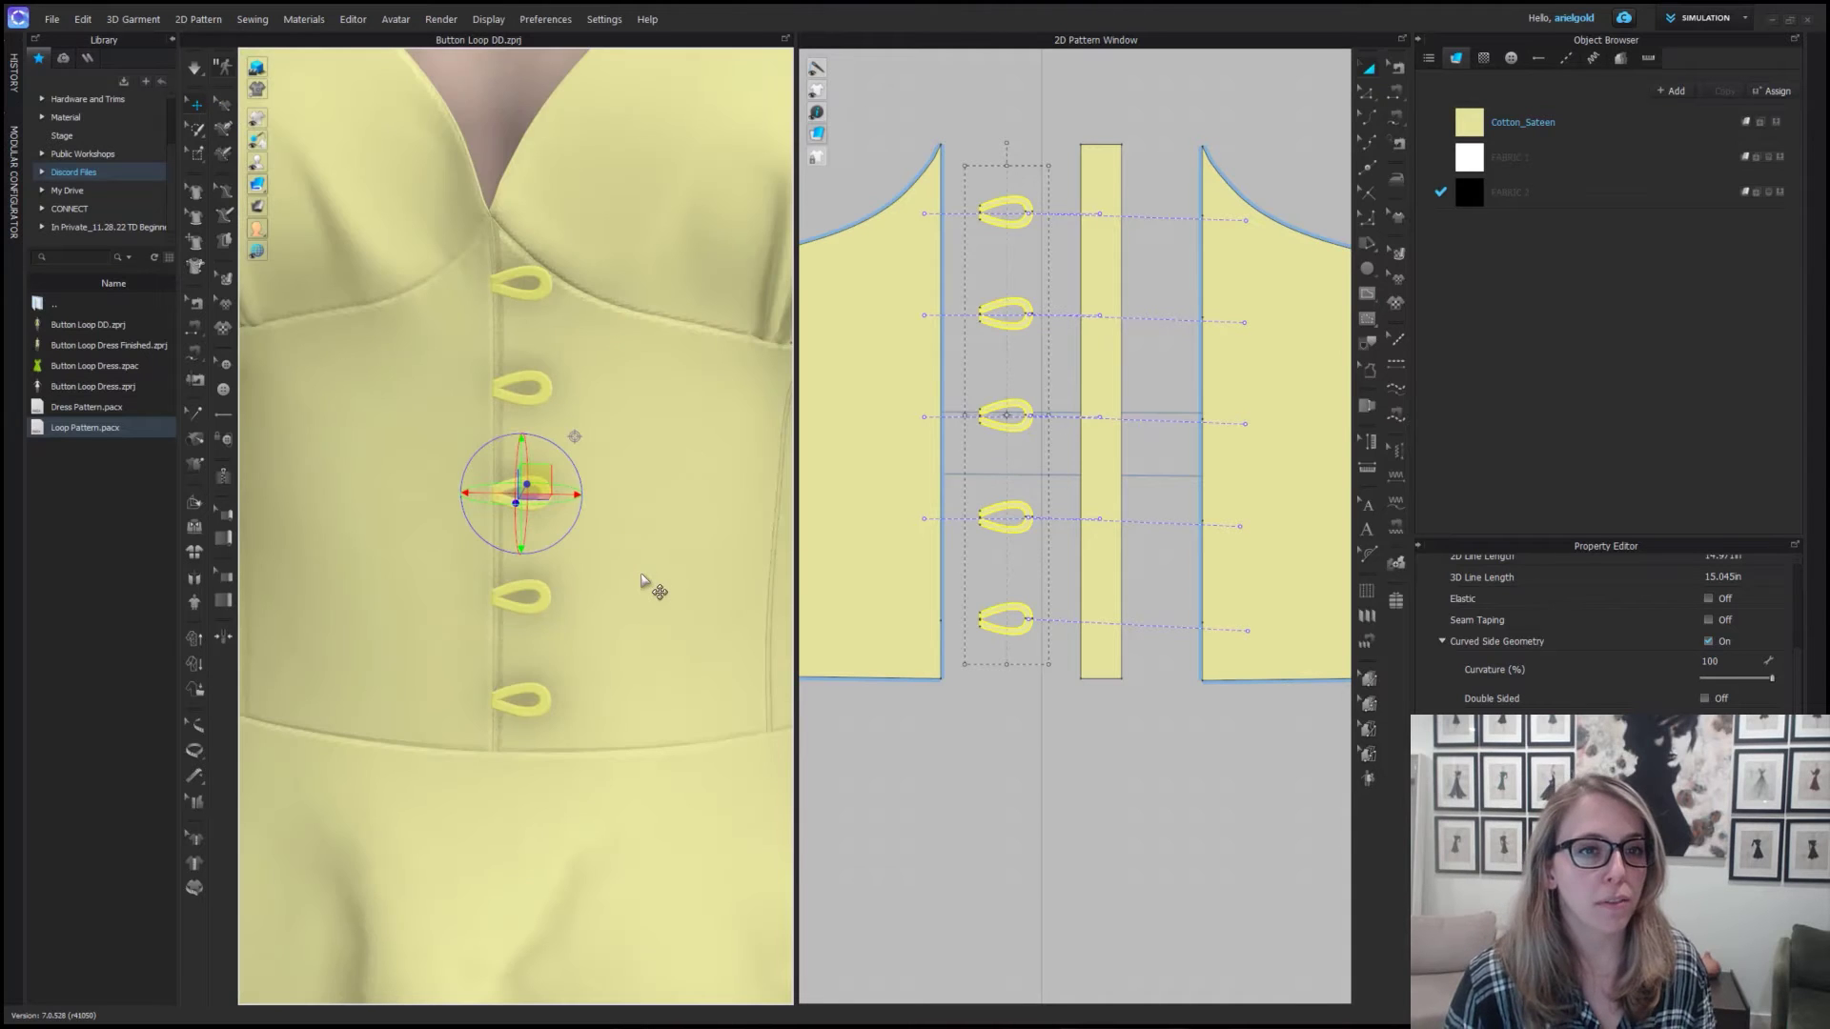
pyautogui.scroll(-2, 619, 591)
pyautogui.moveTo(614, 578); pyautogui.dragTo(518, 580, button='right')
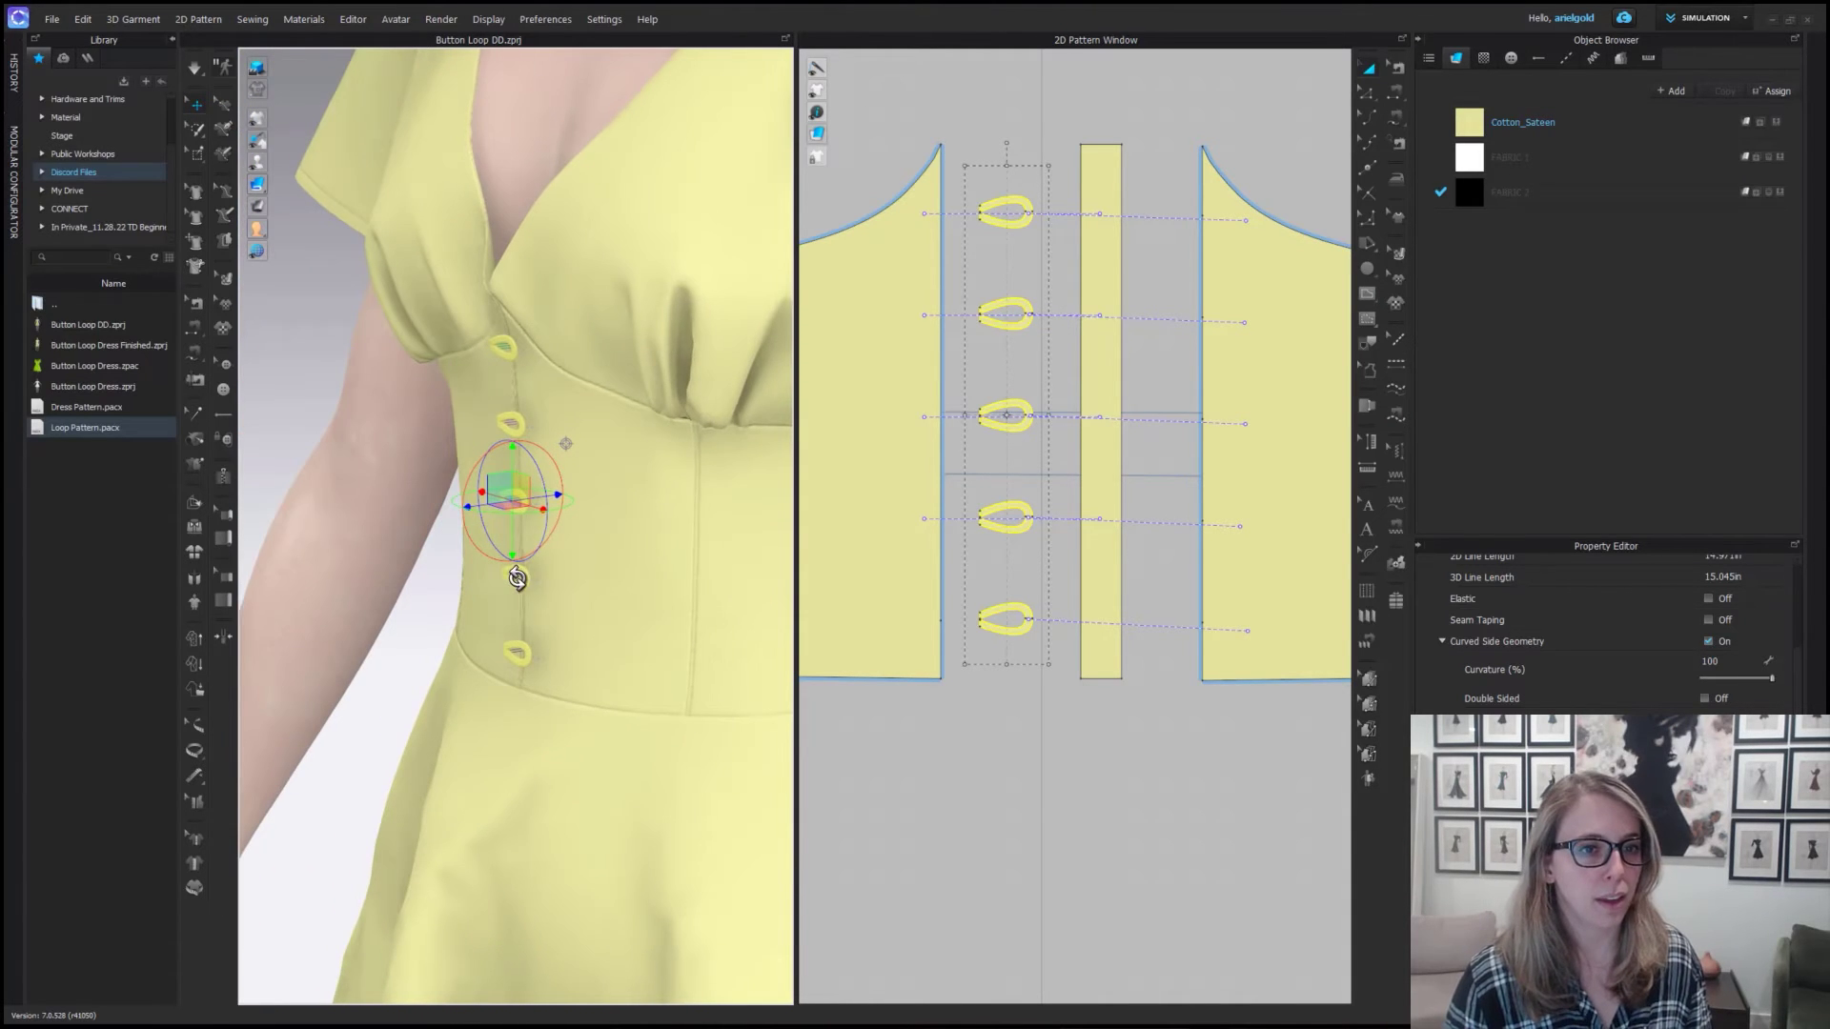
pyautogui.press('space')
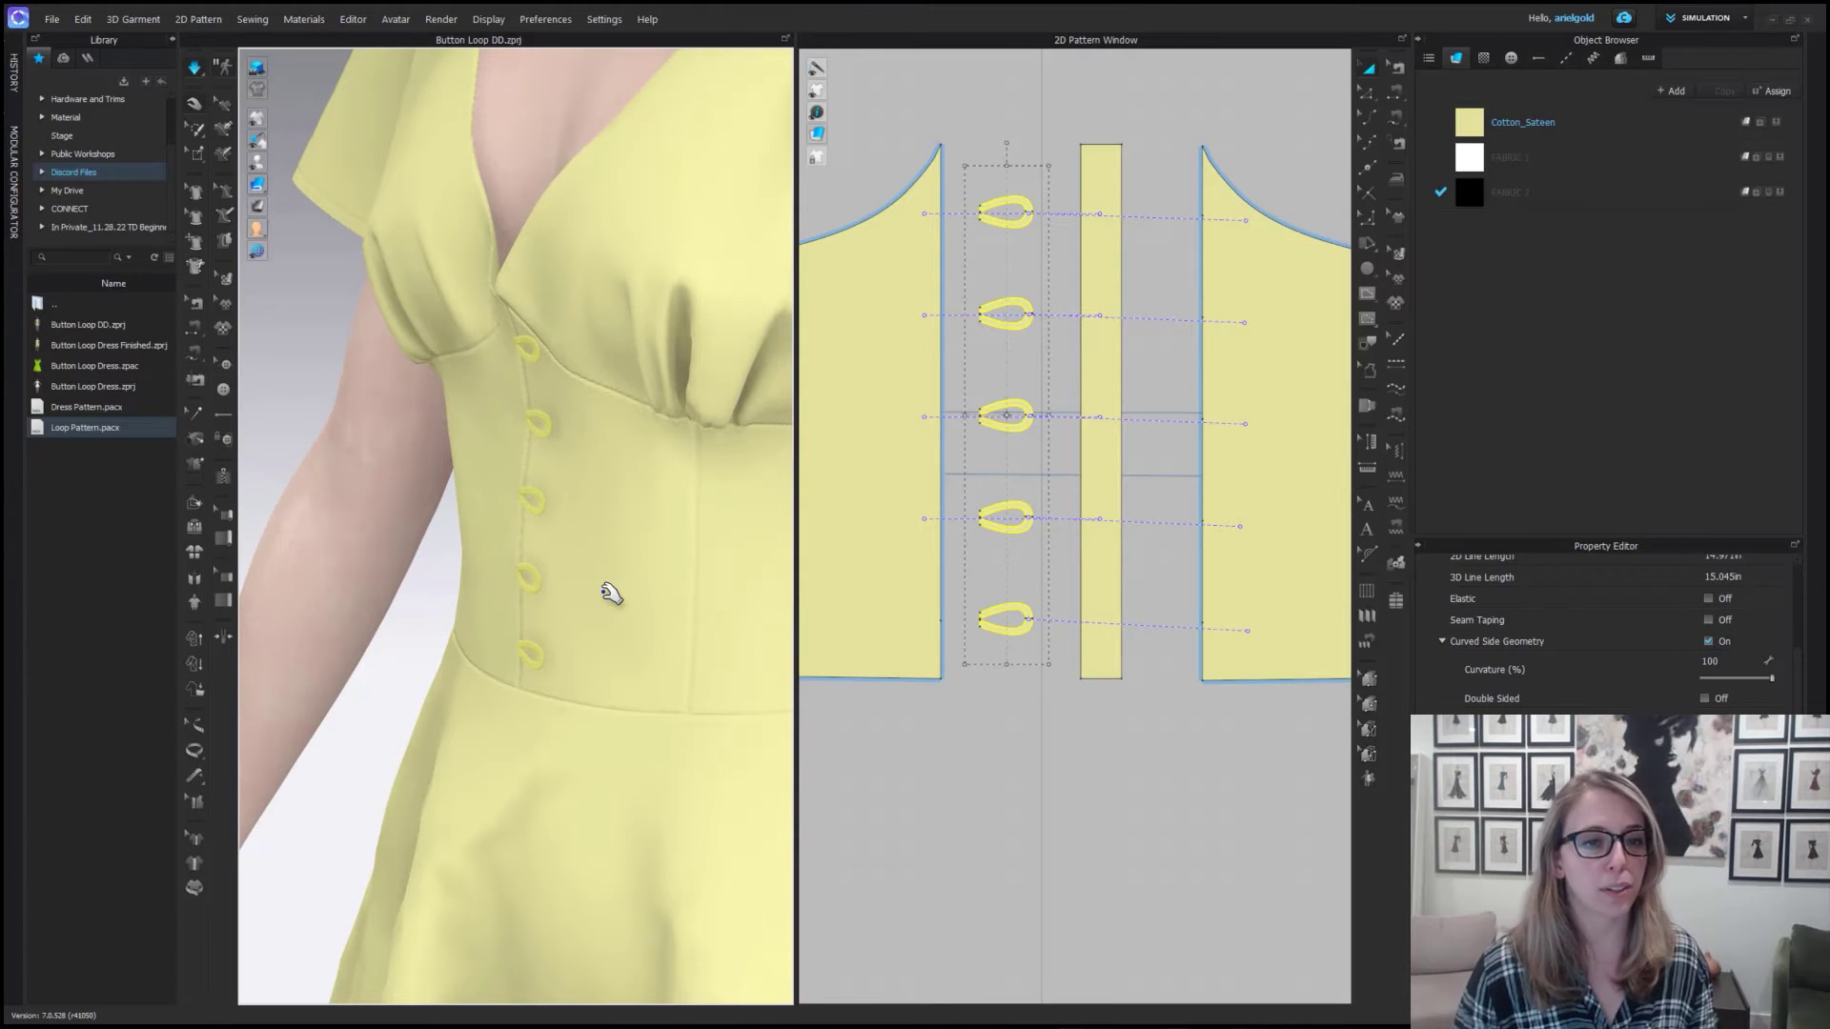
pyautogui.press('space')
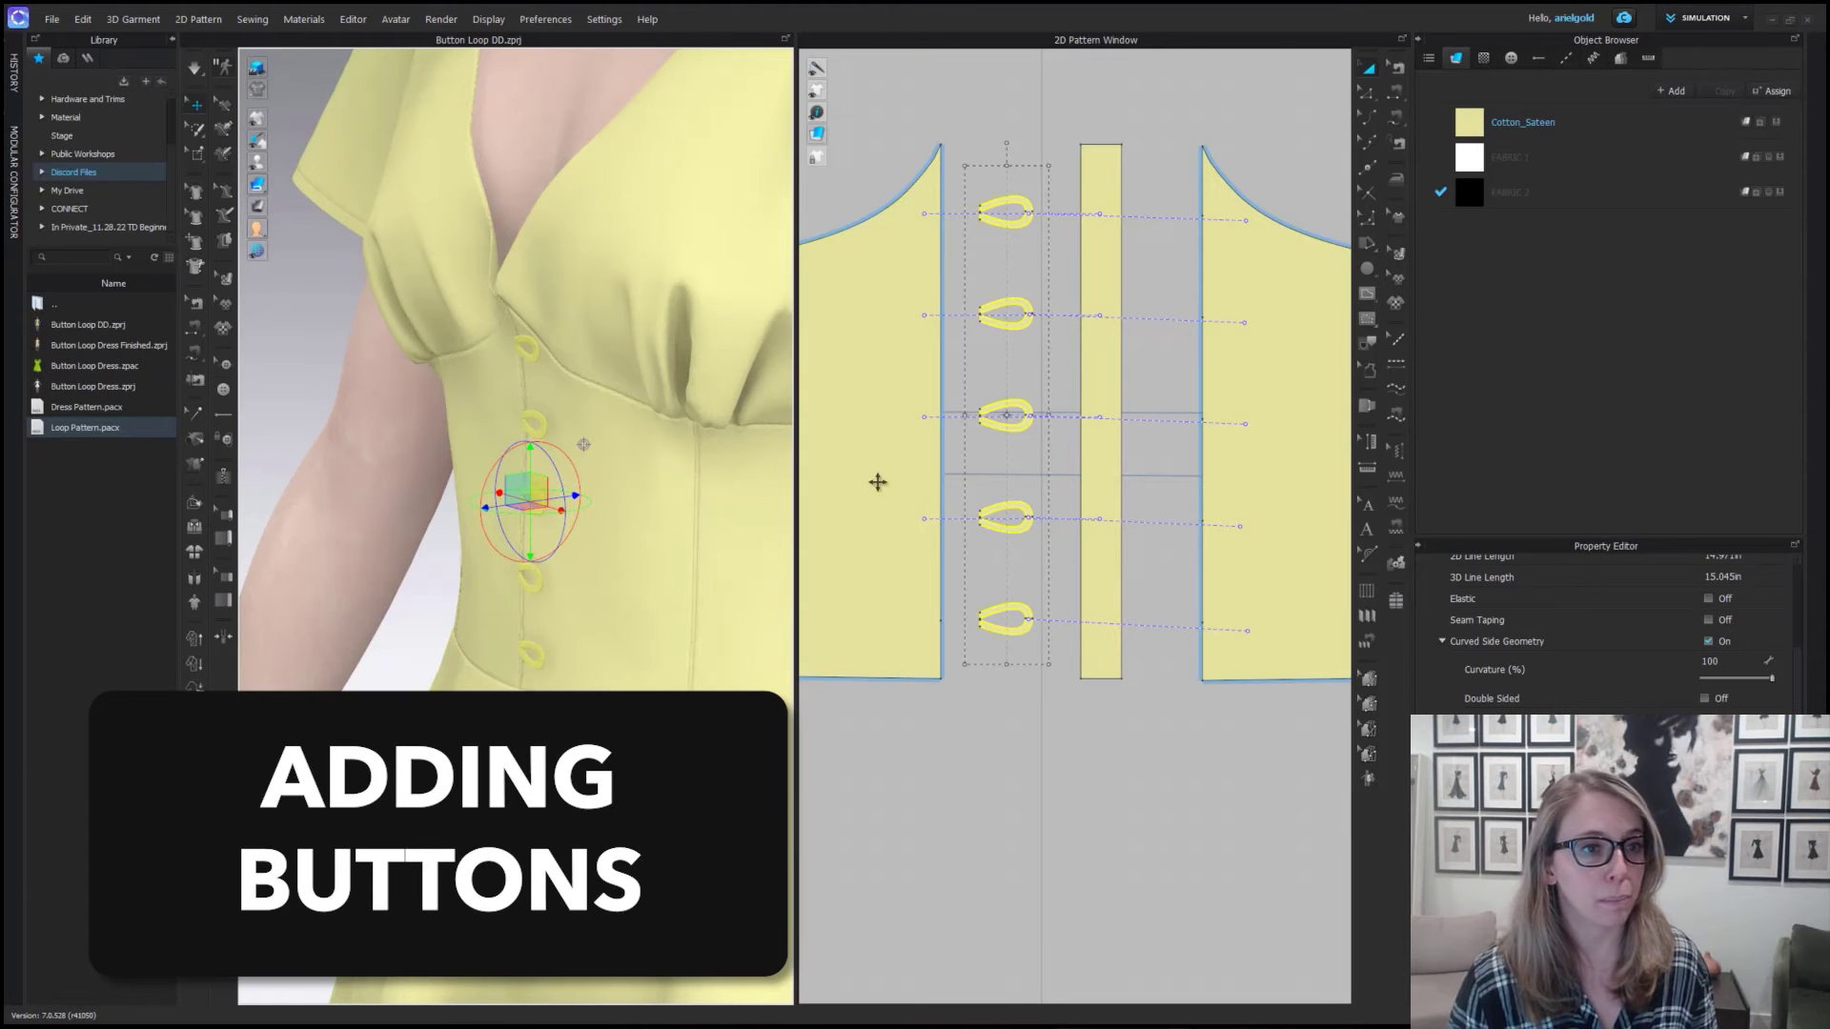
# Place a button on the right-hand front waist panel beside the top loop's tack, setting its left distance to 0.2 in.
pyautogui.click(221, 389)
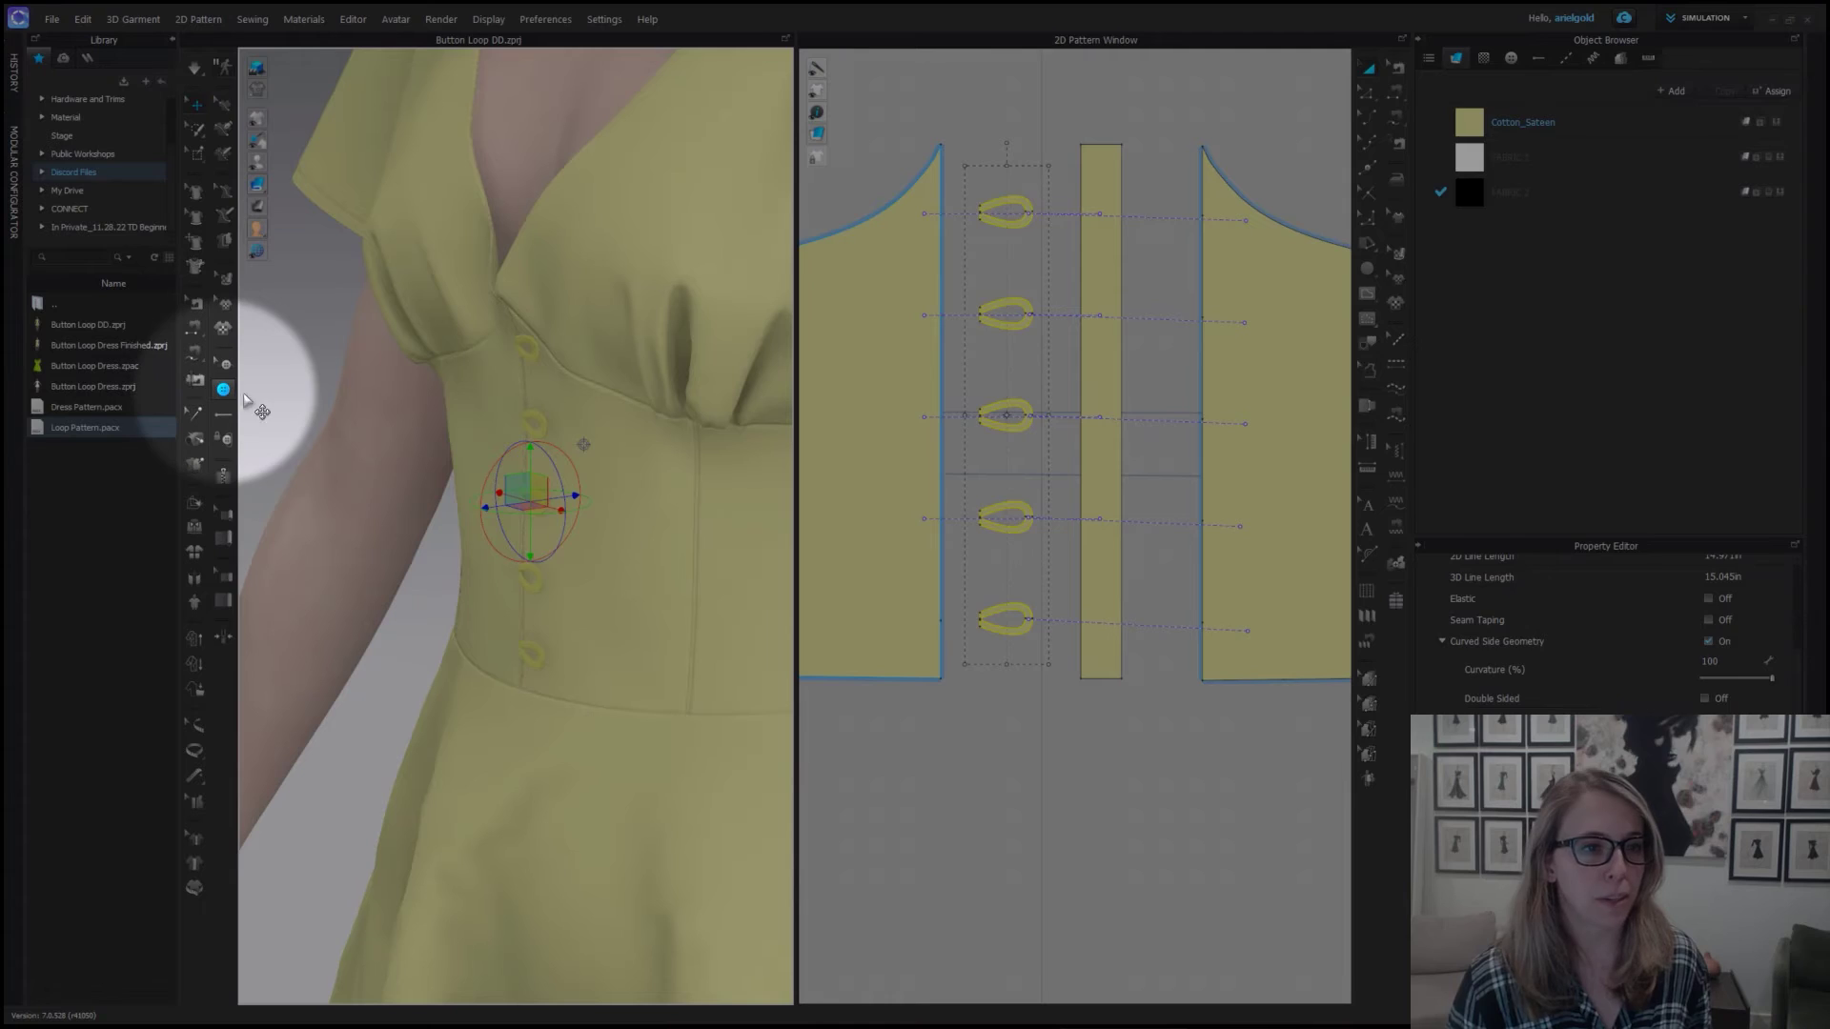
pyautogui.click(243, 398)
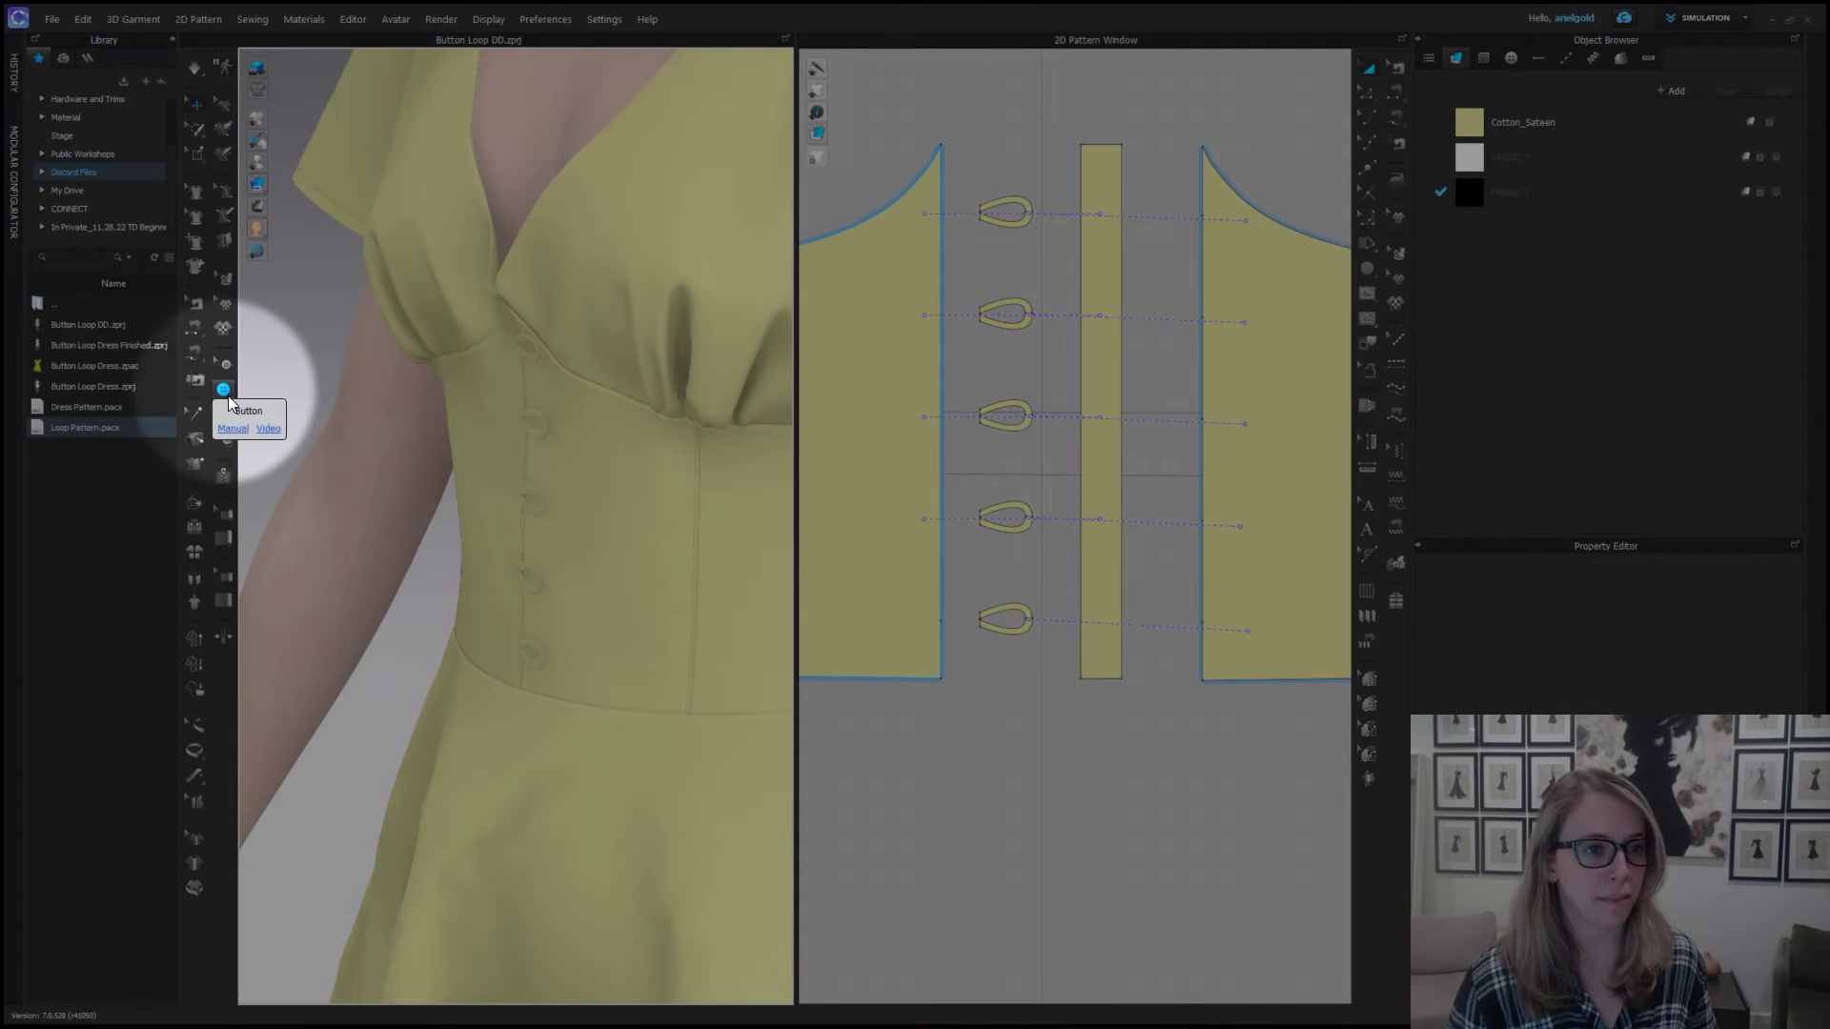
pyautogui.click(227, 397)
pyautogui.moveTo(1229, 221); pyautogui.dragTo(1059, 299, button='middle')
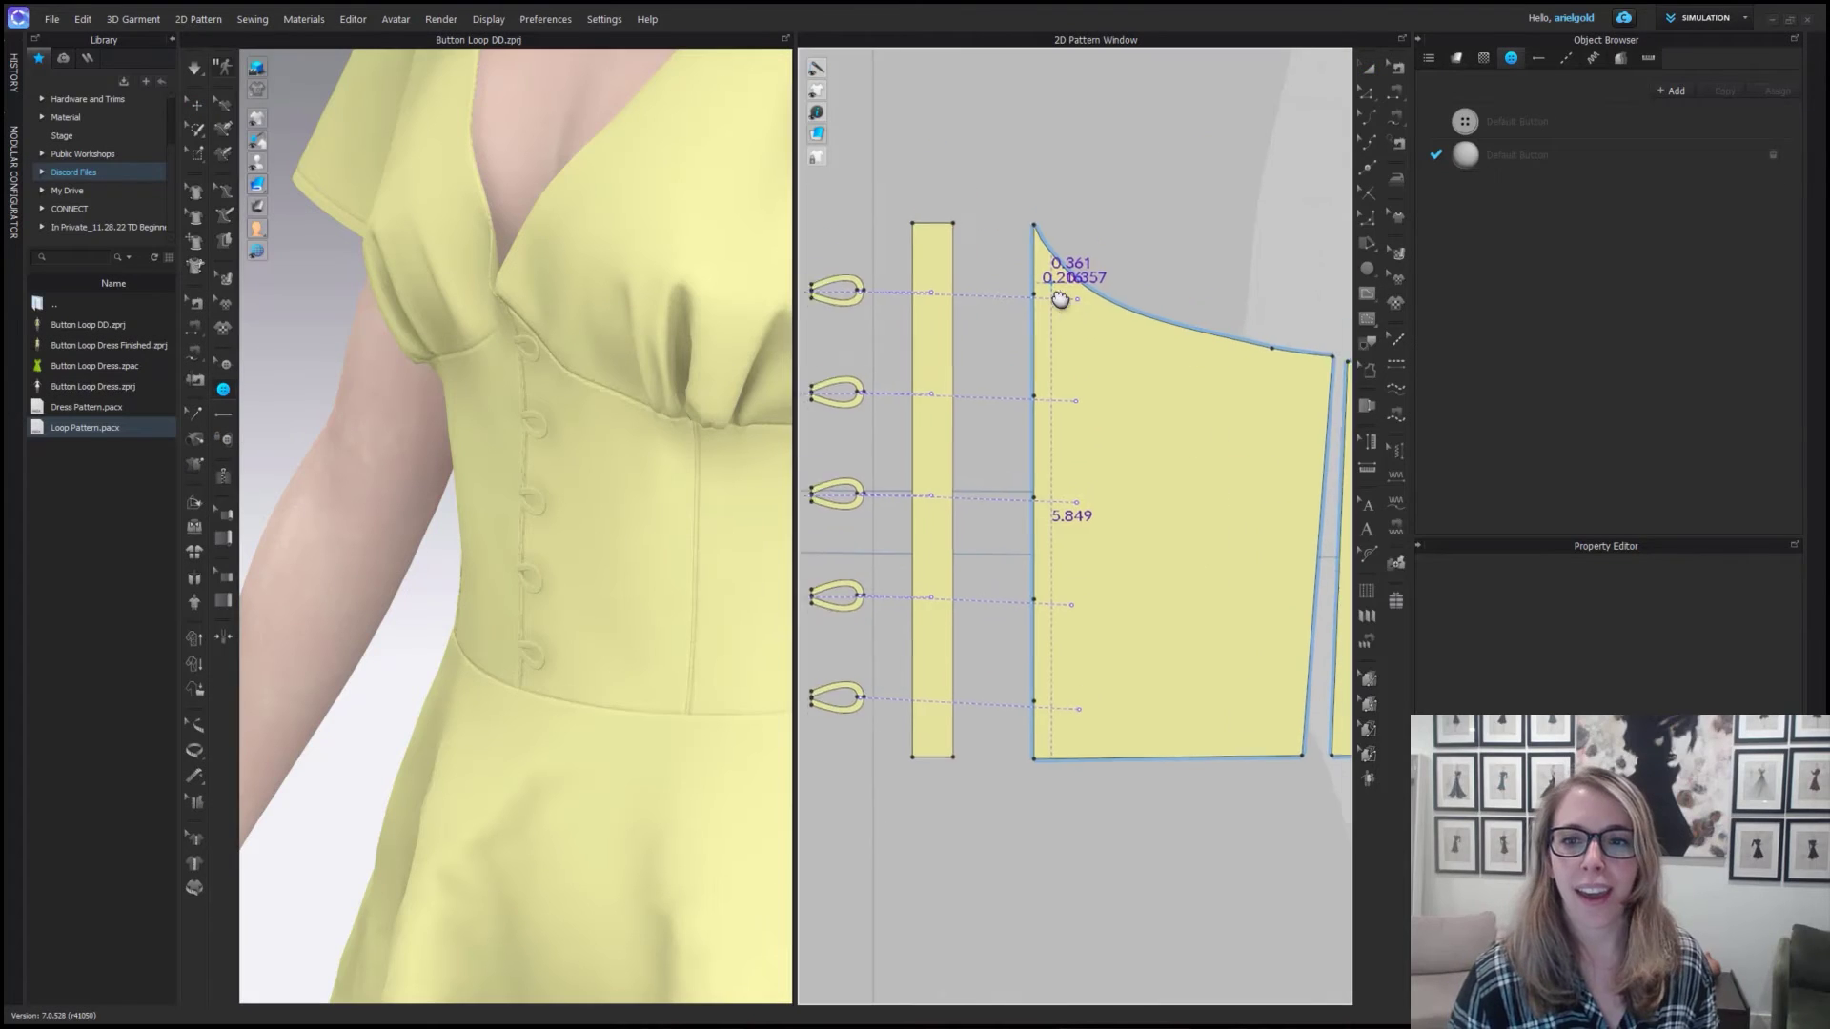
pyautogui.scroll(3, 1058, 298)
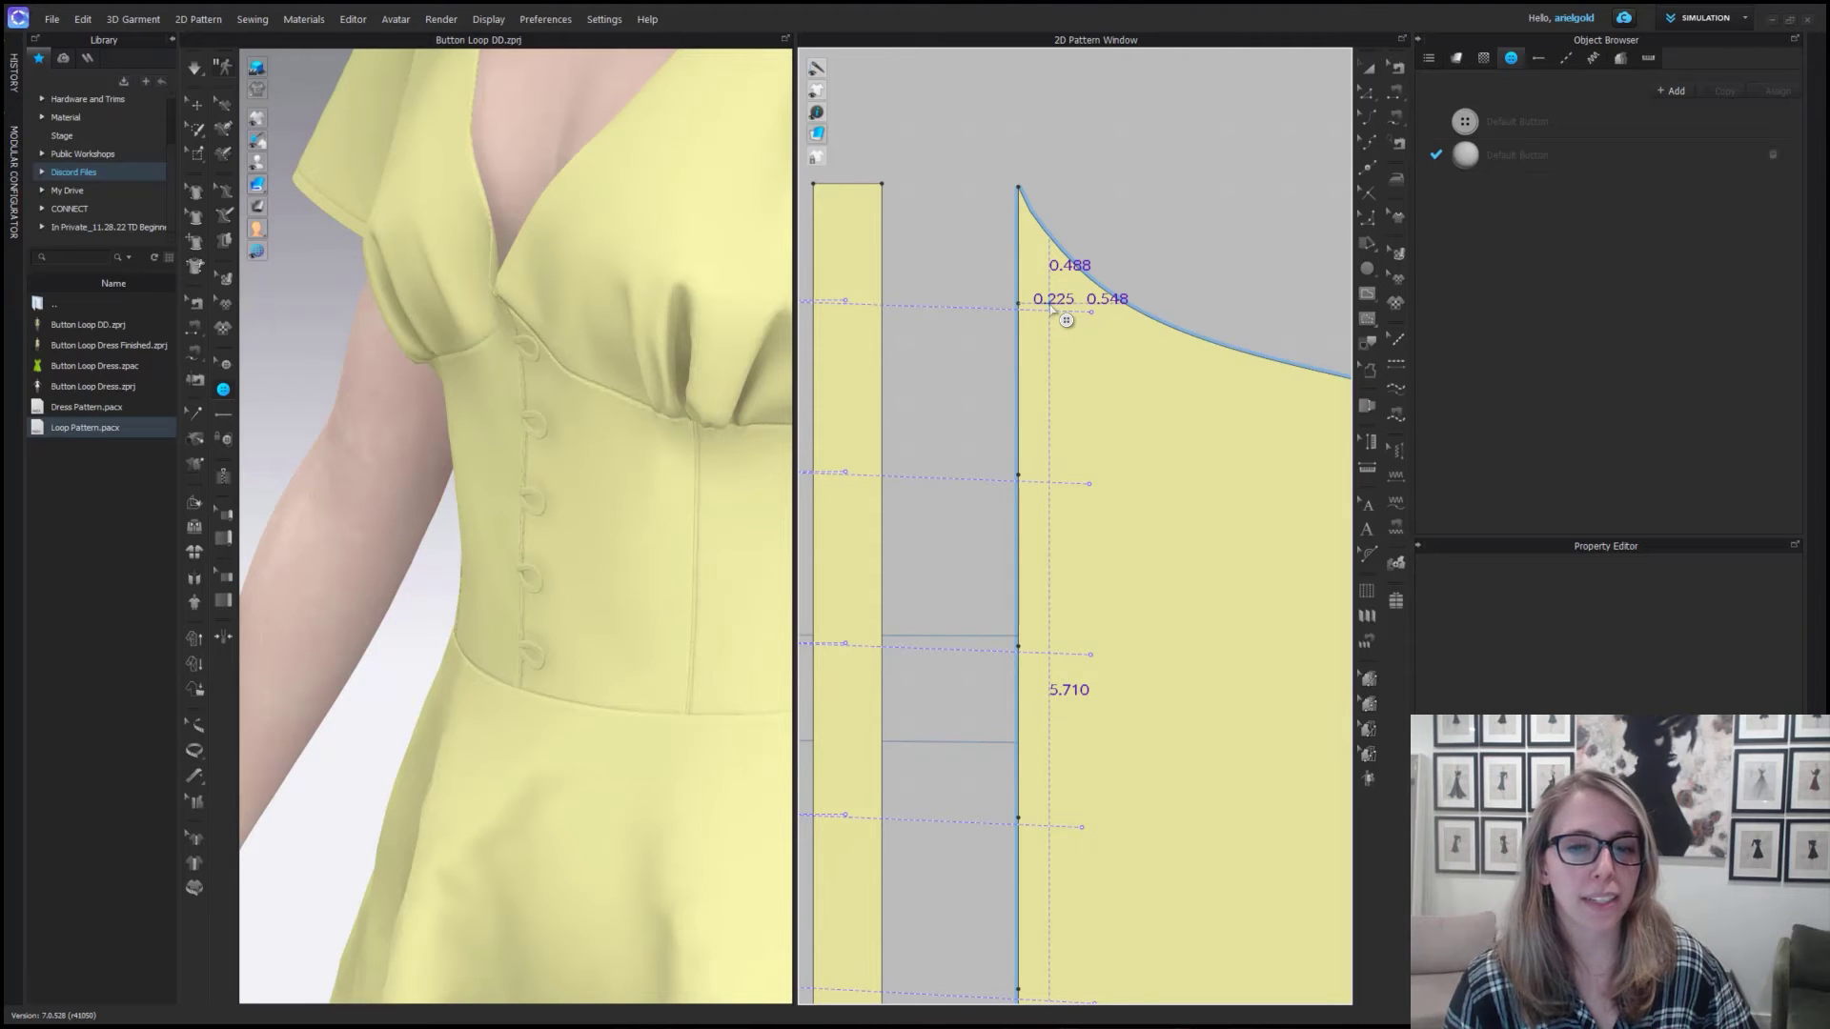
pyautogui.click(1051, 307)
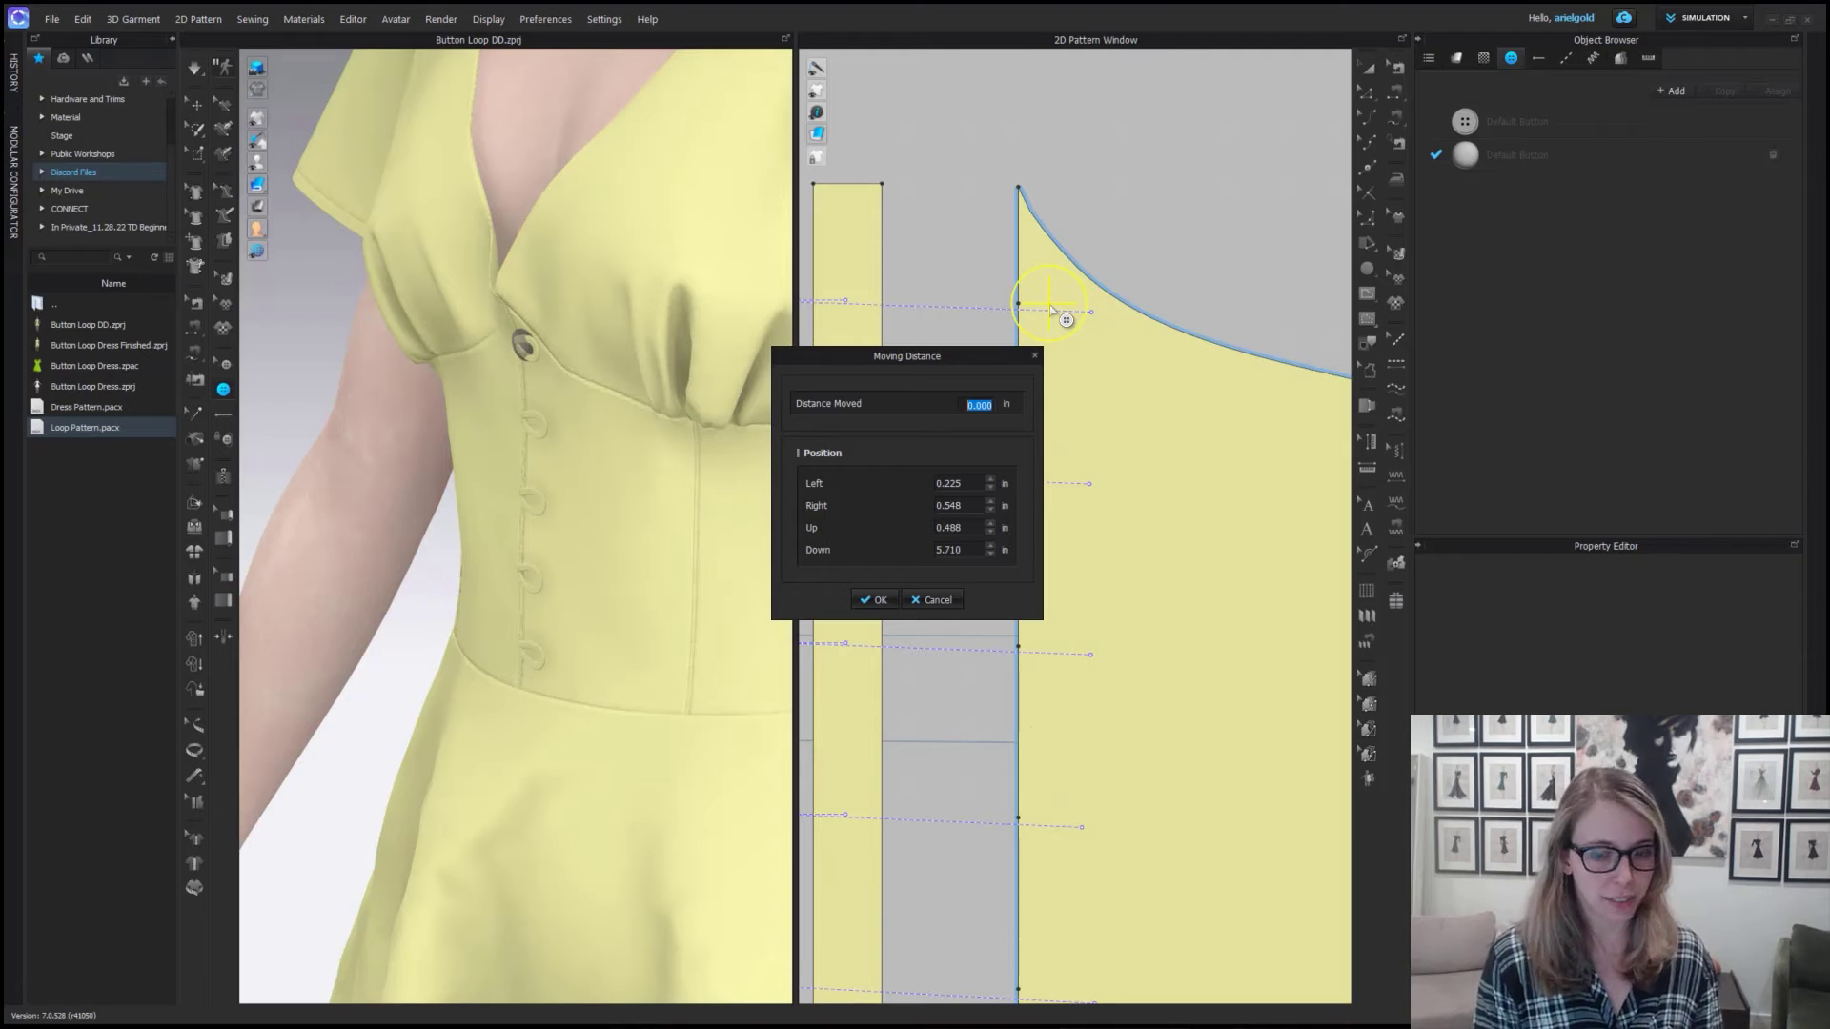
pyautogui.click(983, 484)
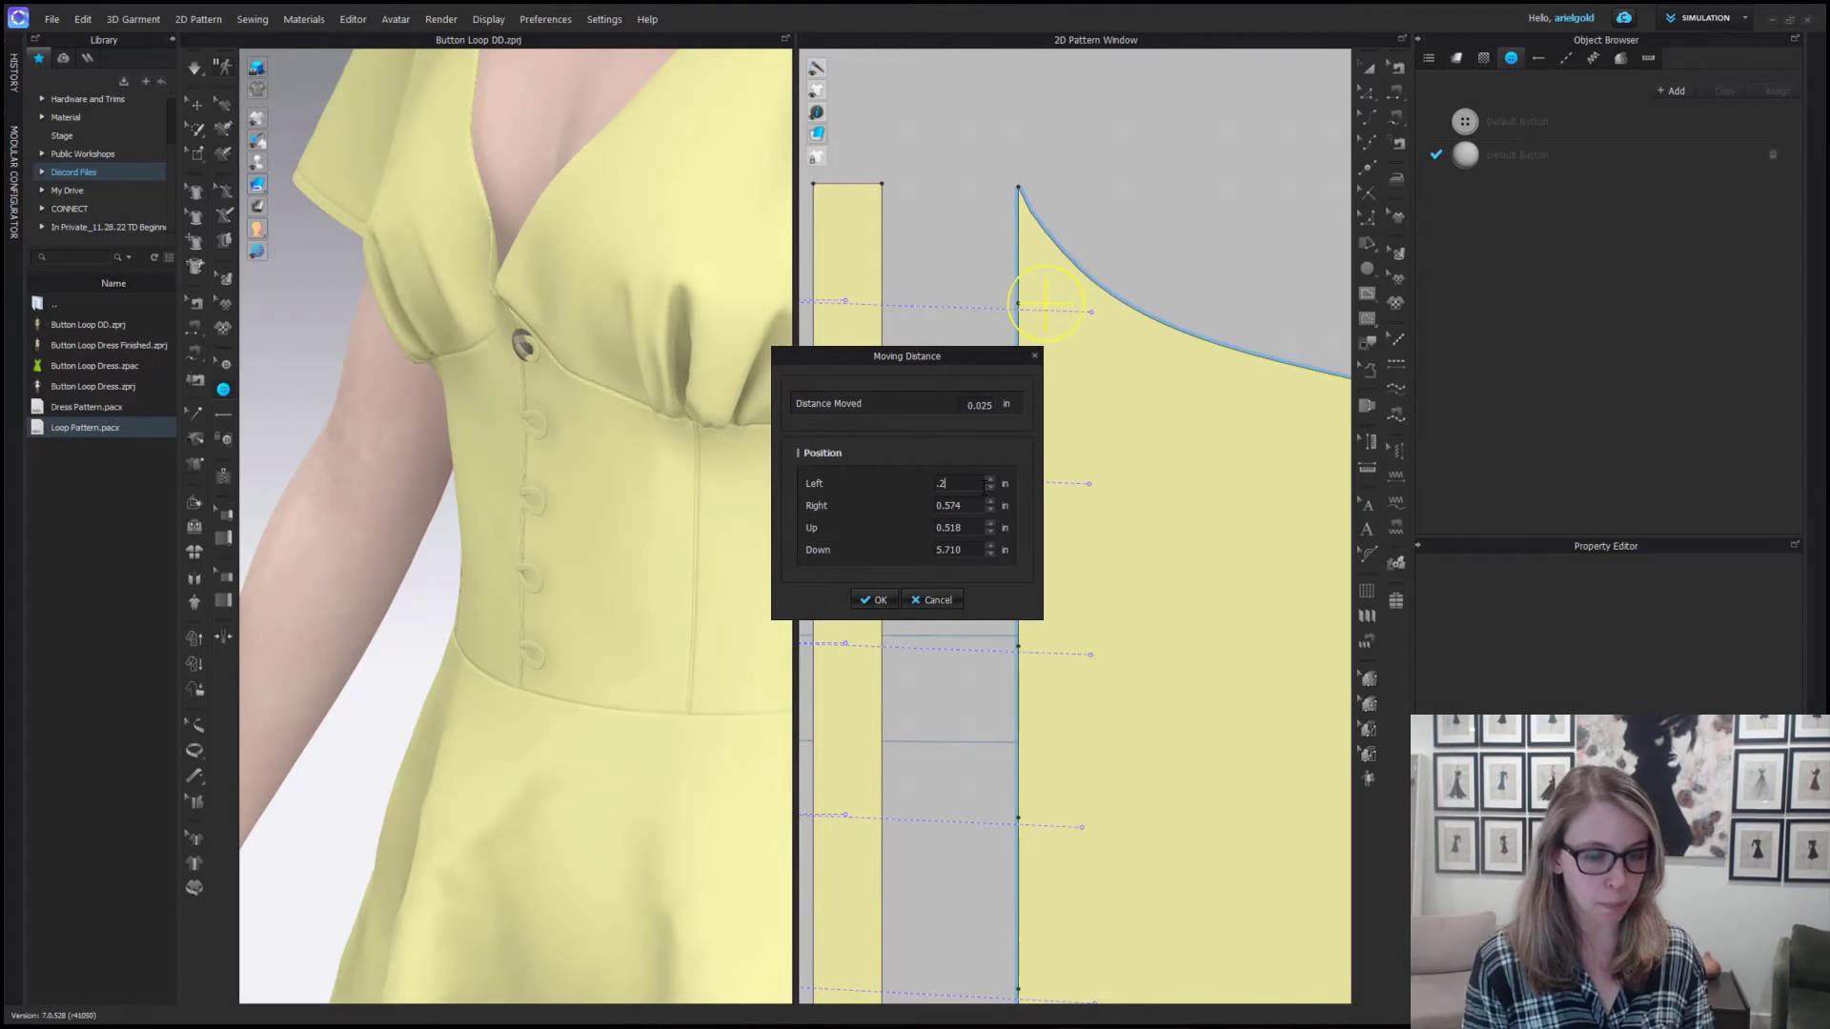
pyautogui.write('.225')
pyautogui.press('Return')
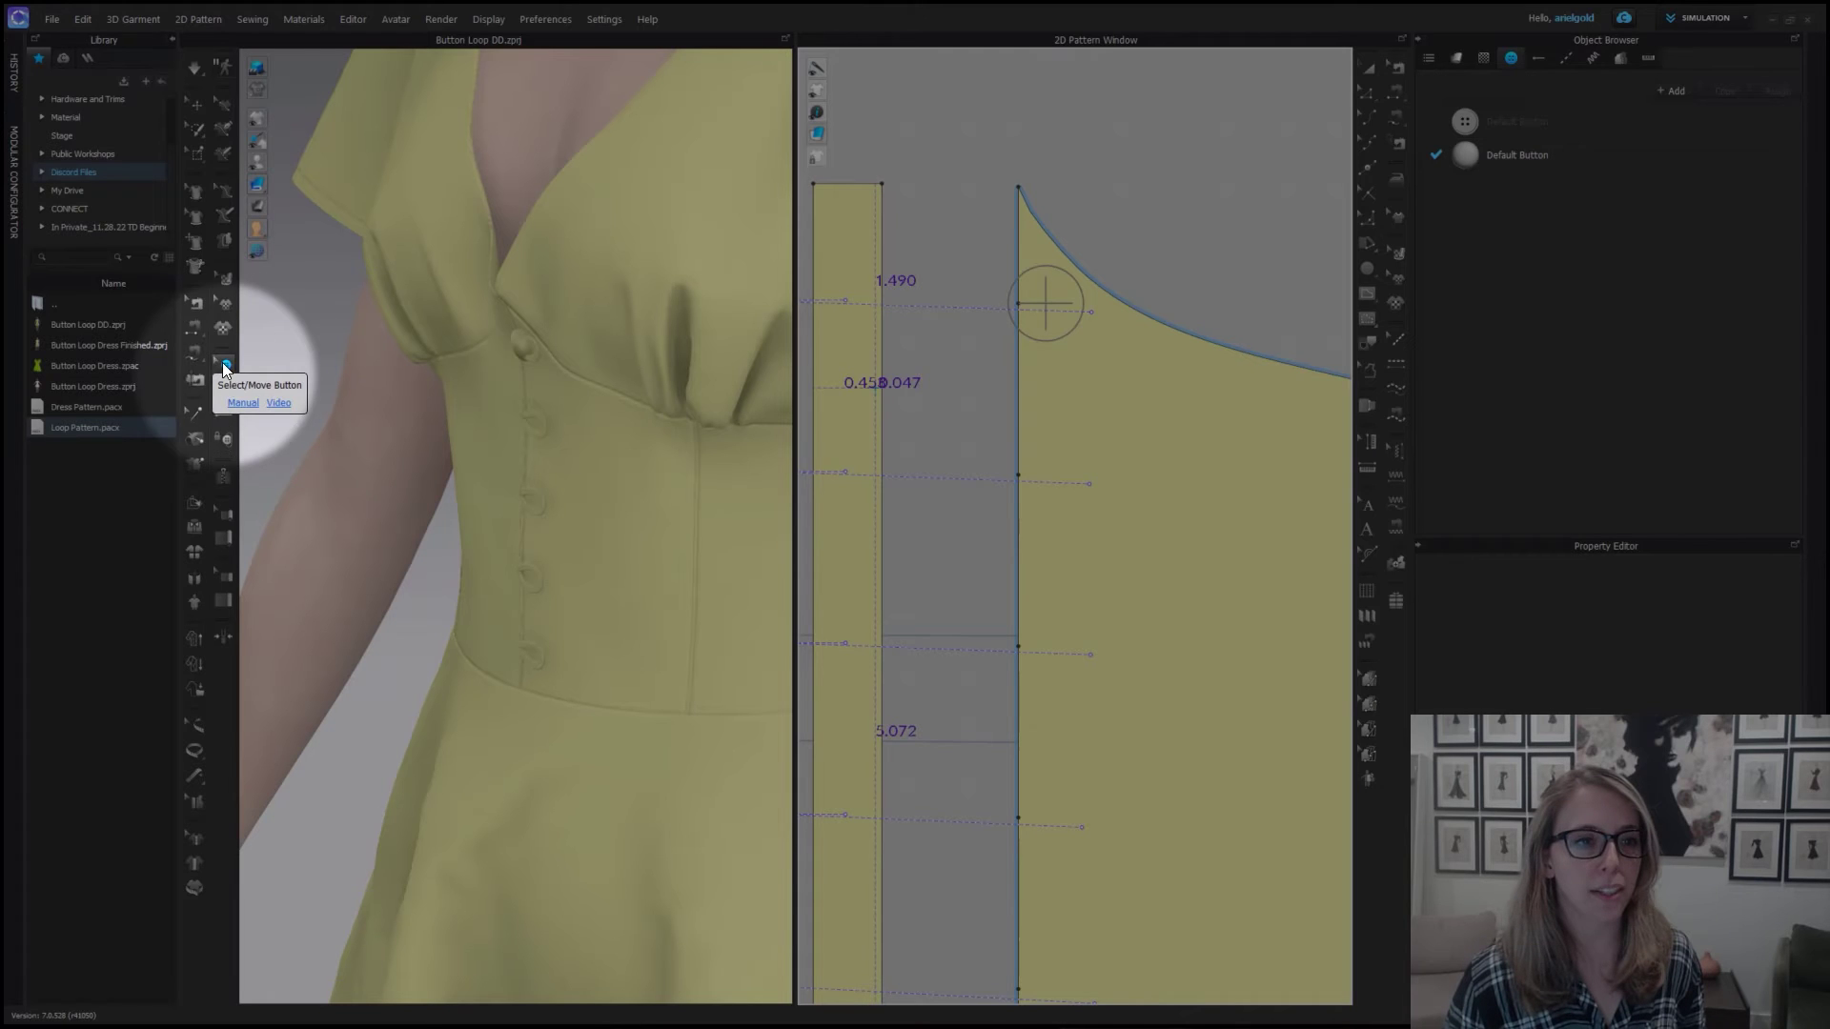
# Copy the top button and paste four copies straight down the center front at a 1.25 in interval.
pyautogui.click(222, 363)
pyautogui.scroll(-3, 1077, 534)
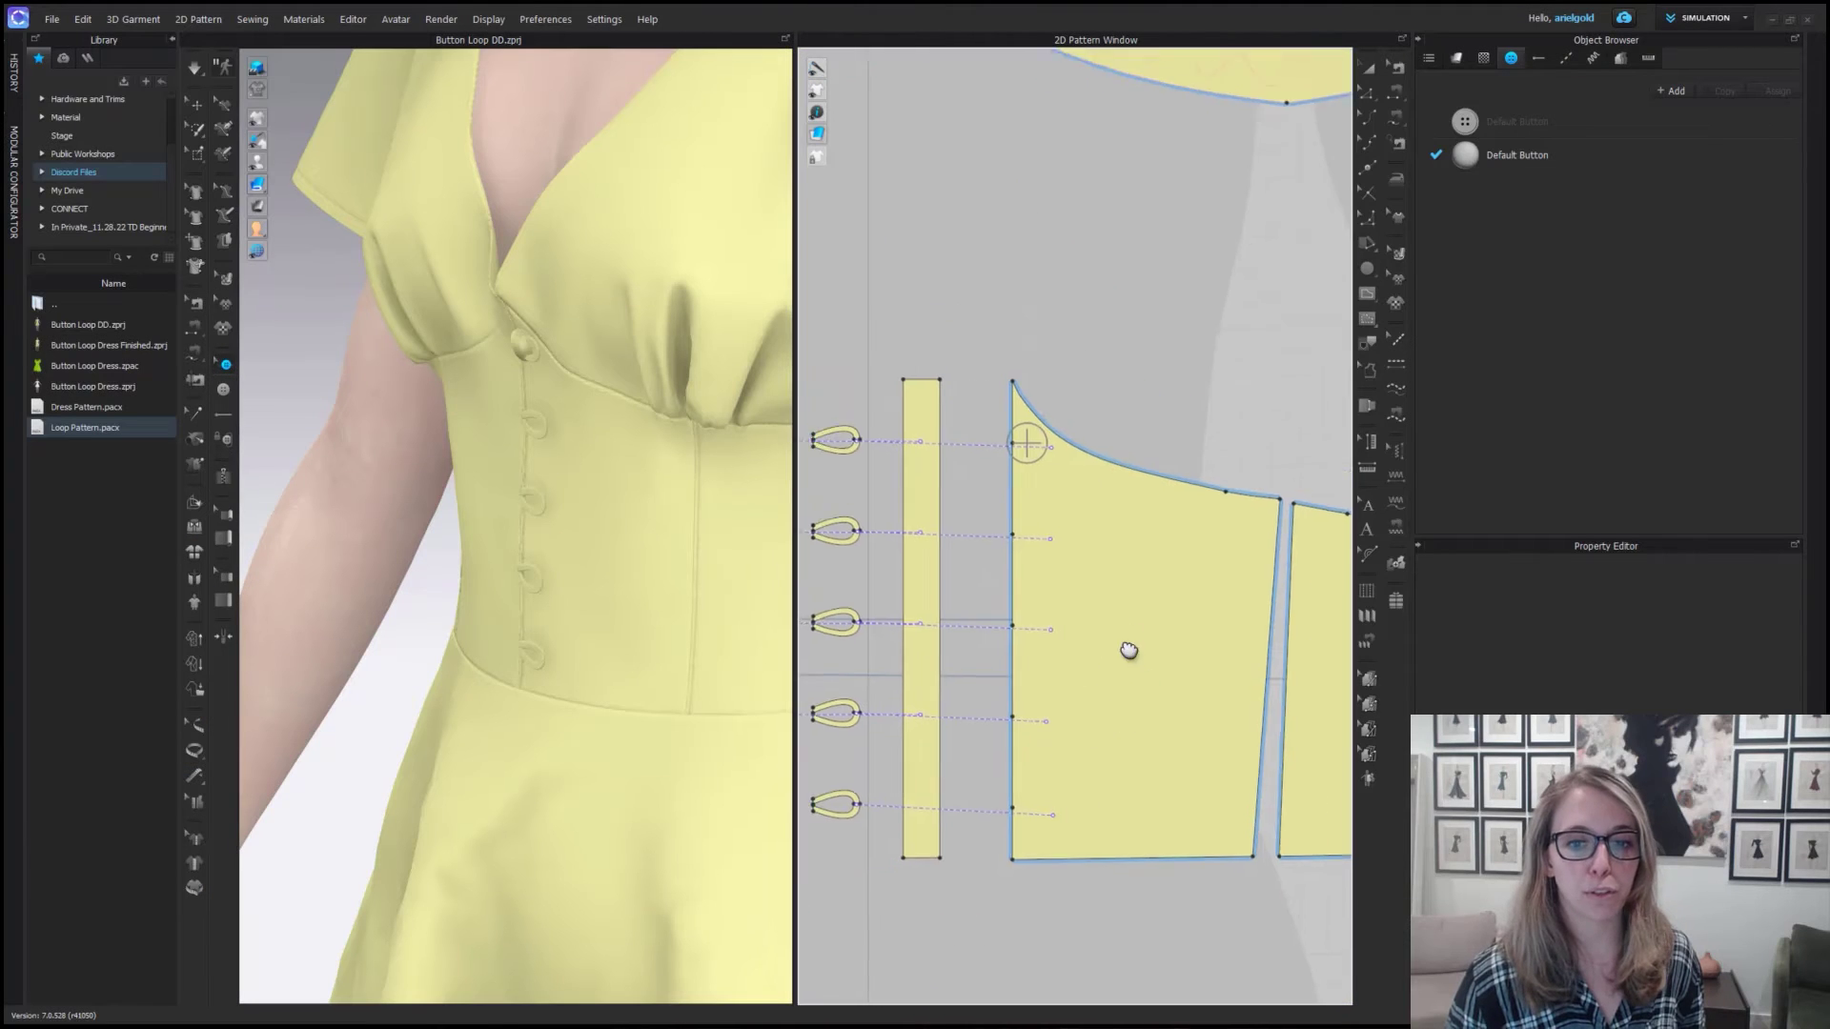
pyautogui.click(1015, 399)
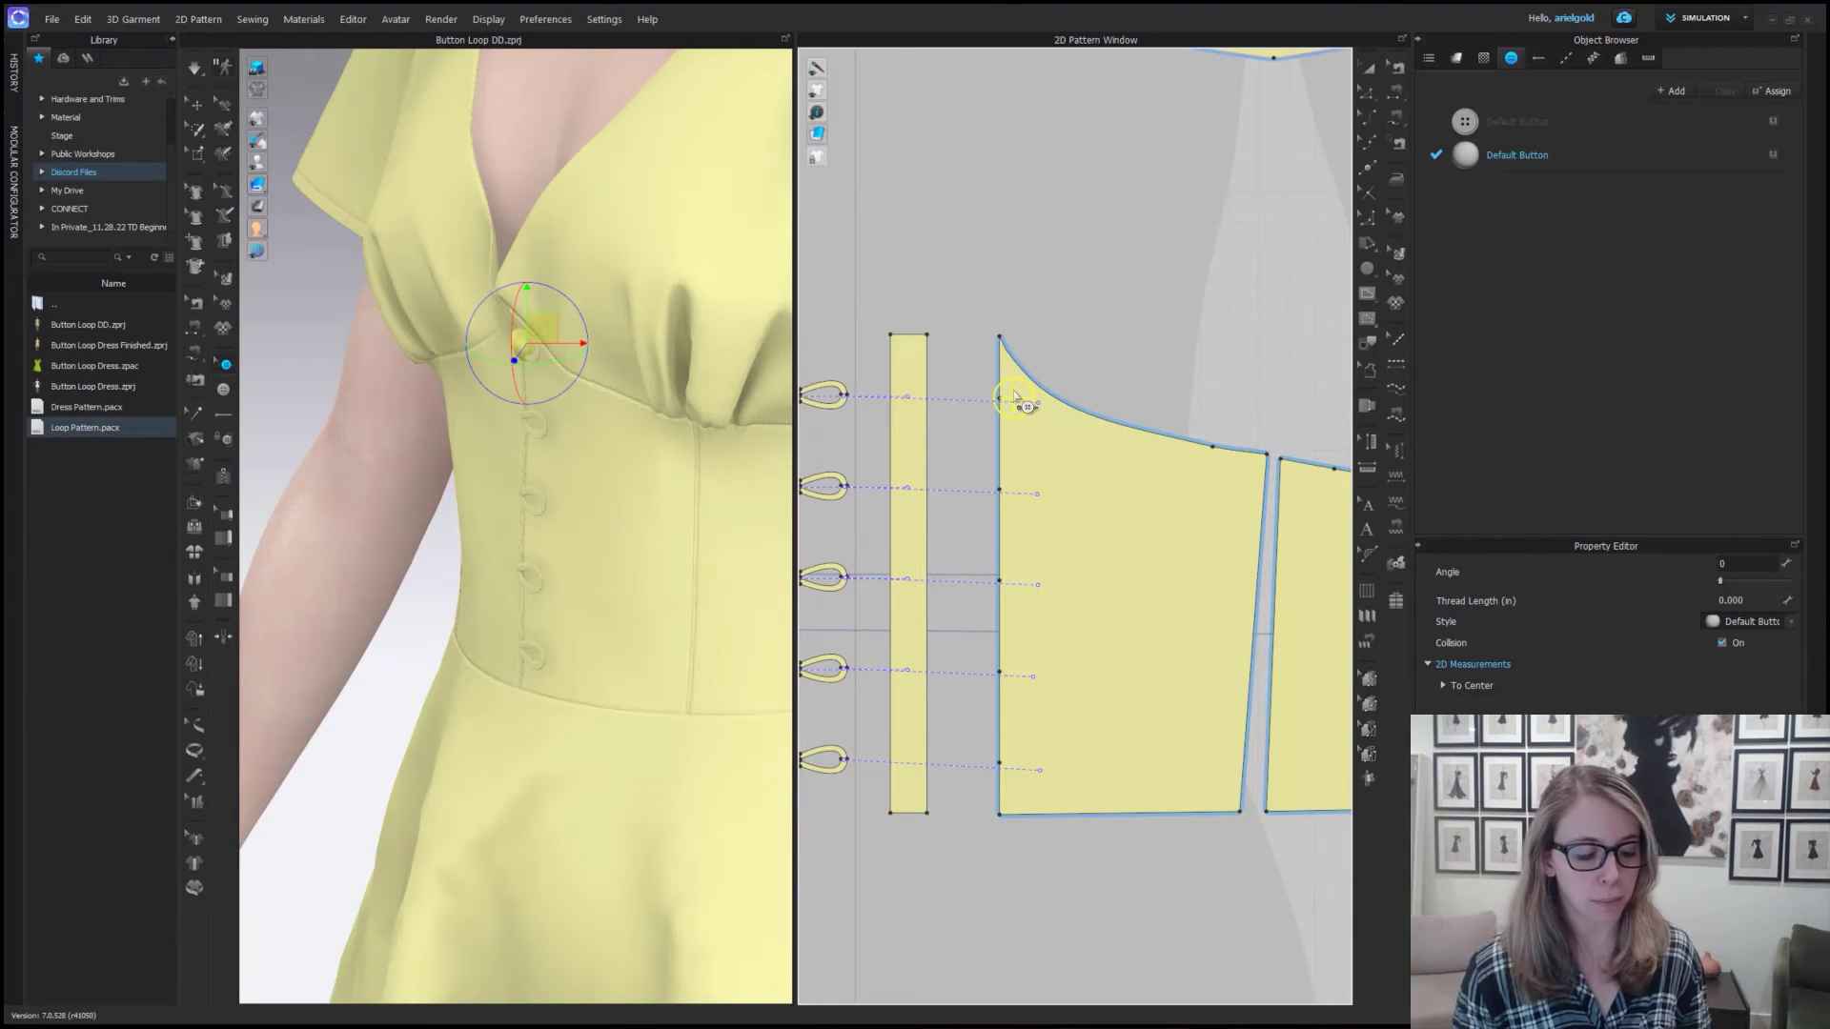
pyautogui.hotkey('ctrl', 'c')
pyautogui.hotkey('ctrl', 'v')
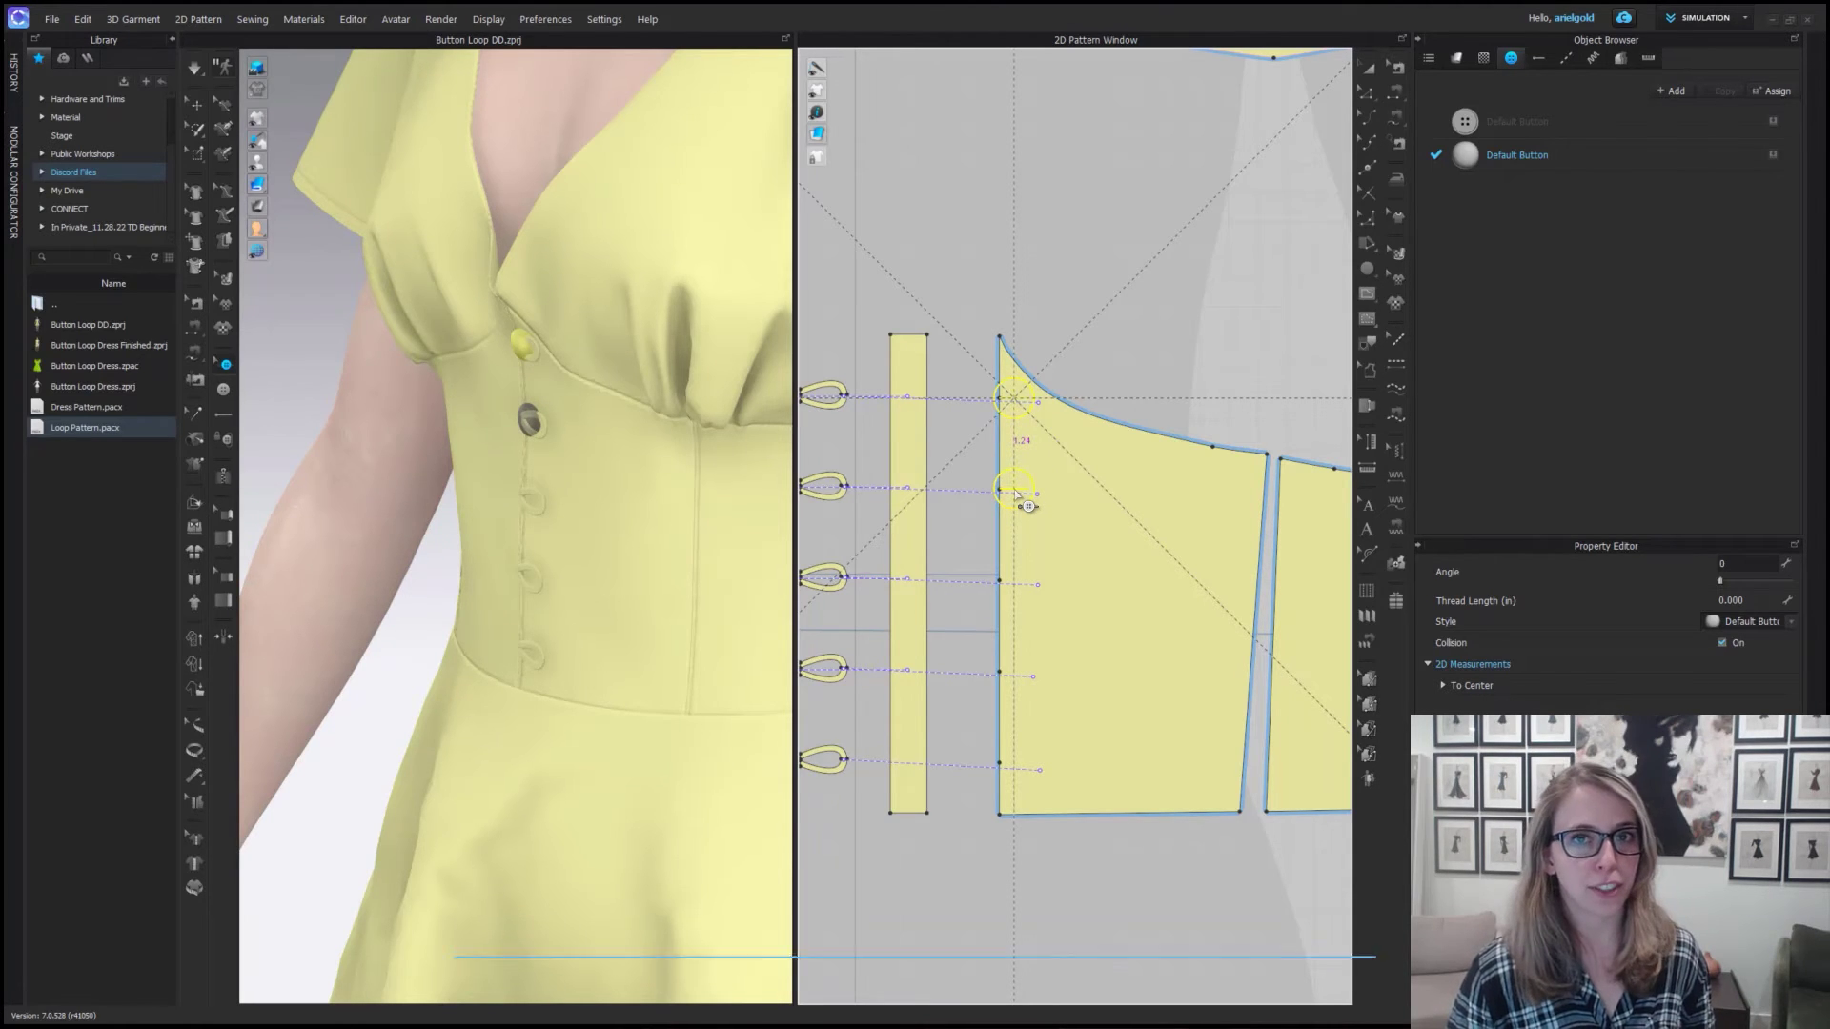
pyautogui.keyDown('shift'); pyautogui.rightClick(1017, 493); pyautogui.keyUp('shift')
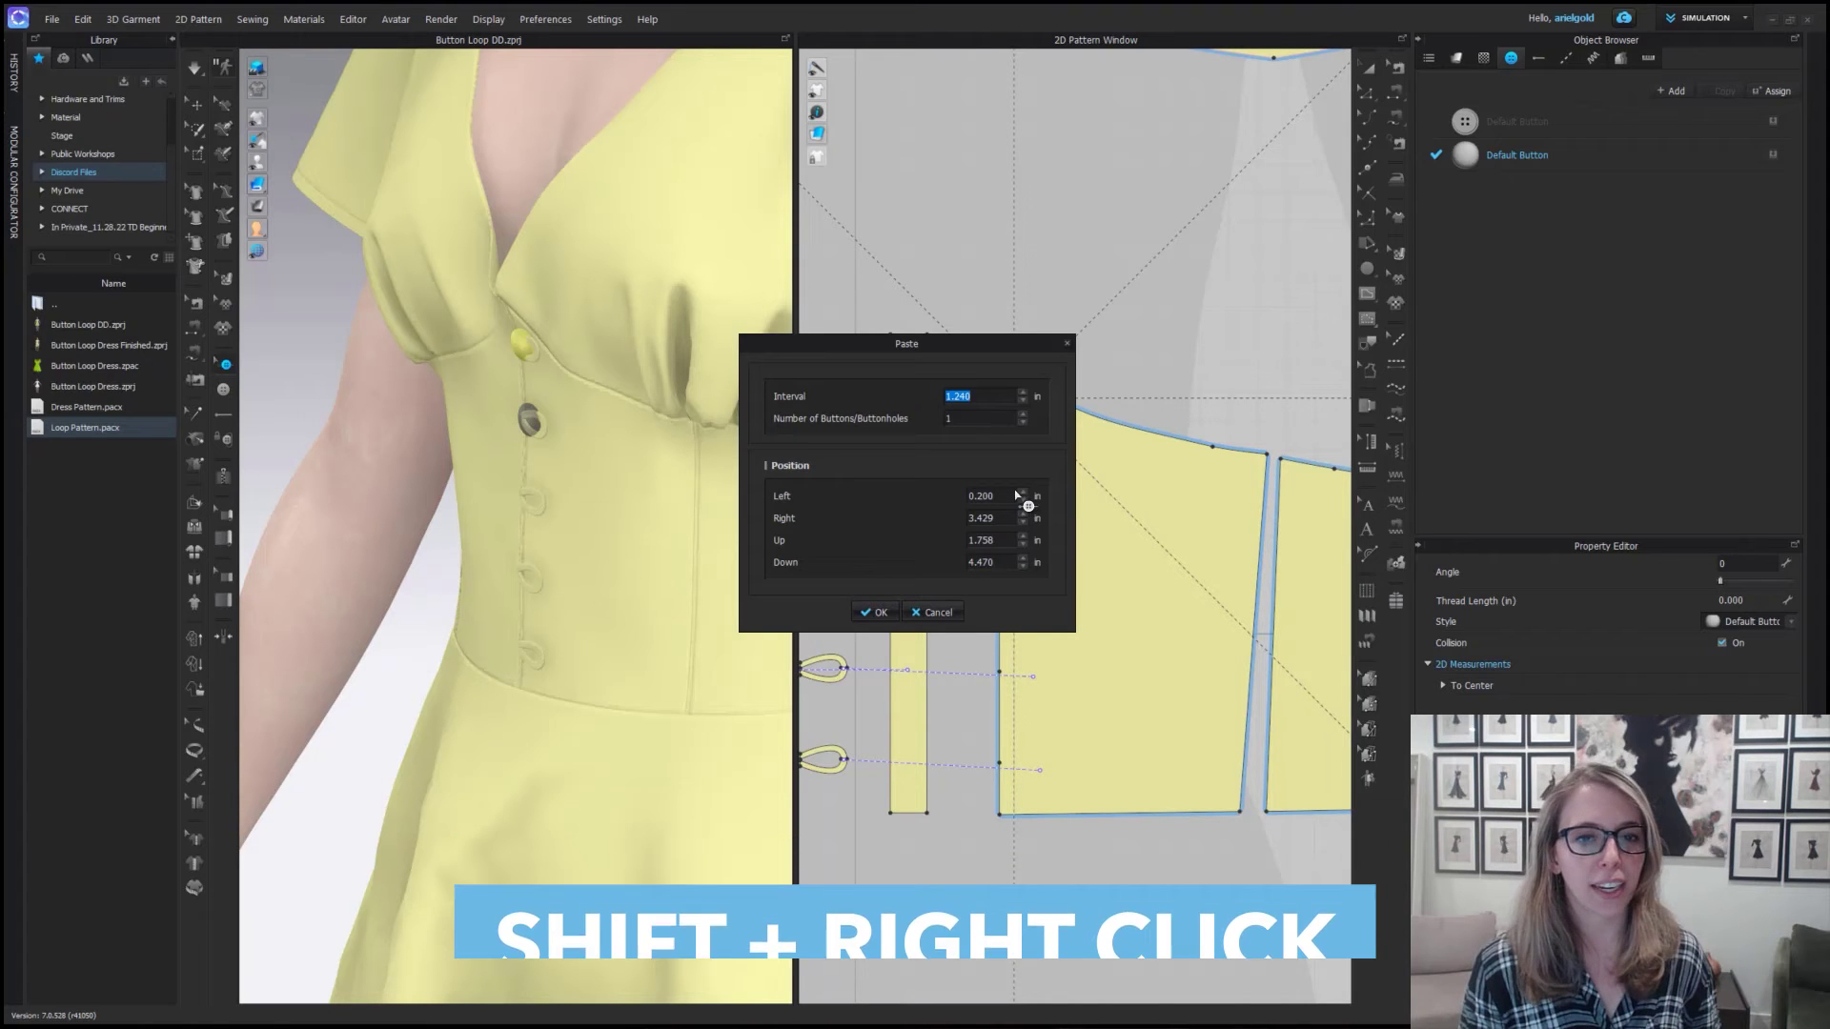
pyautogui.moveTo(985, 348); pyautogui.dragTo(855, 367)
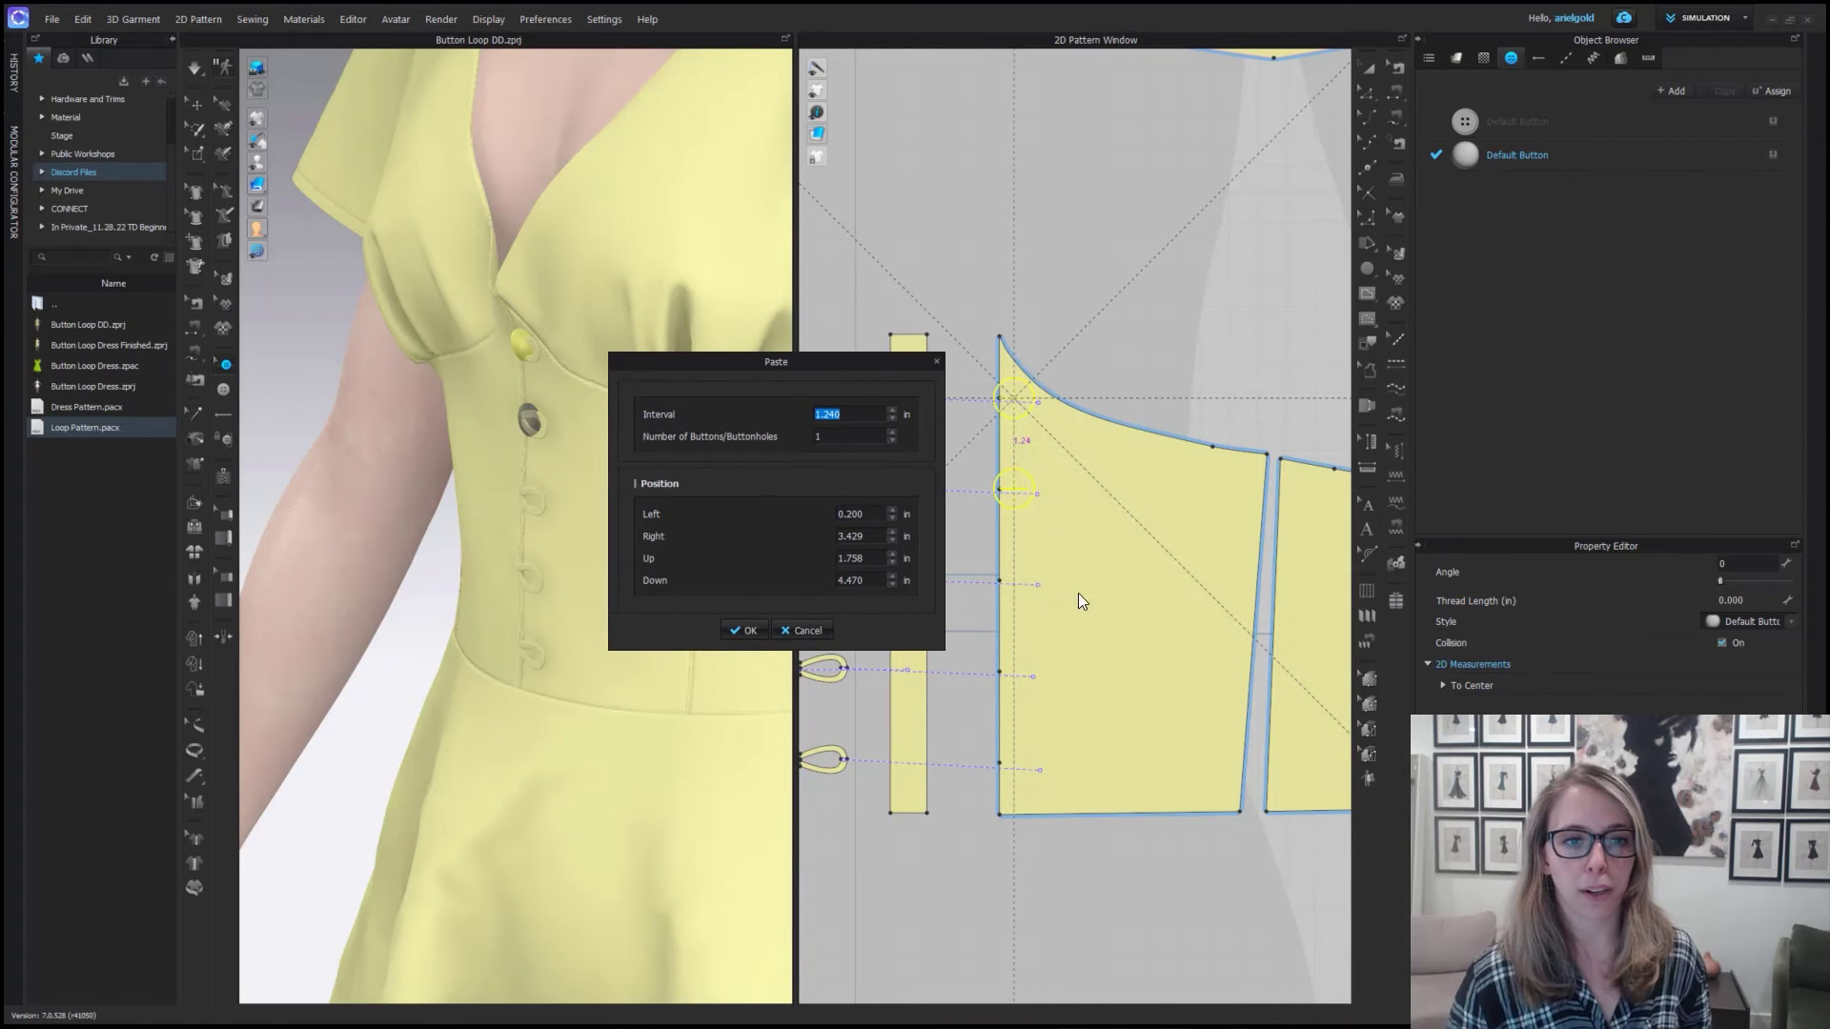
pyautogui.write('1.25')
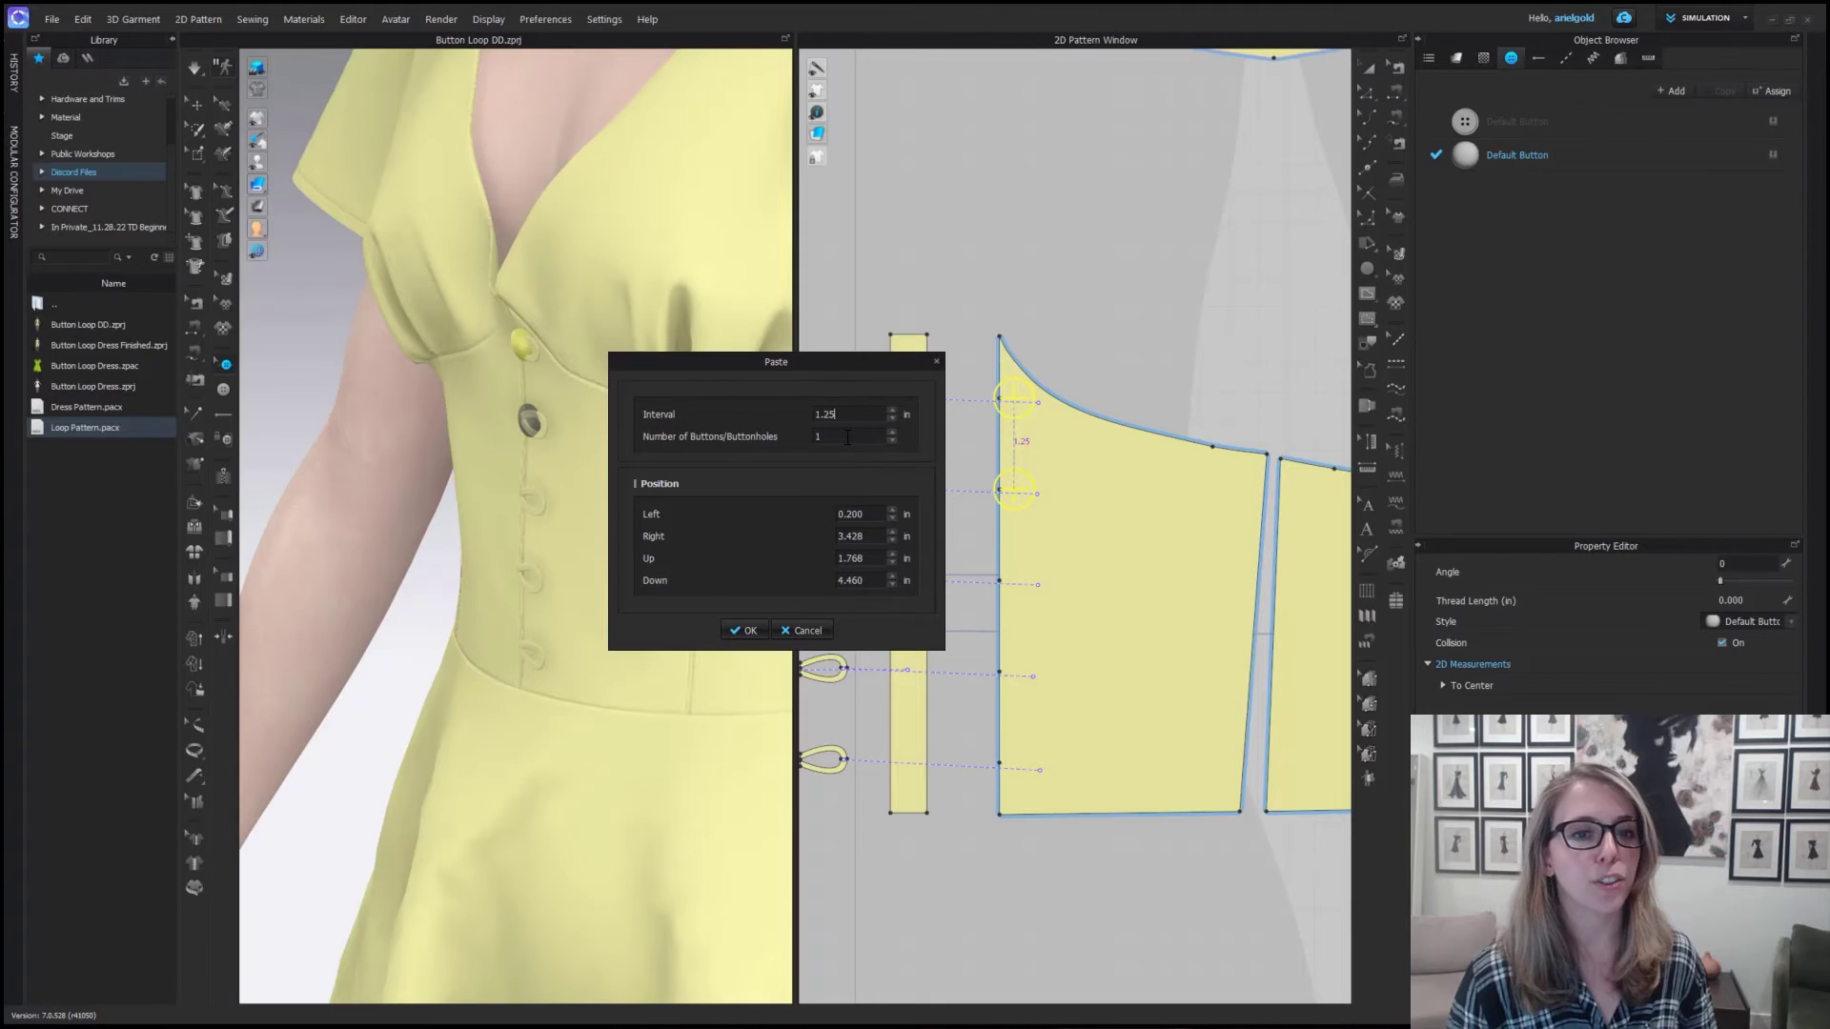
pyautogui.click(894, 431)
pyautogui.click(894, 431)
pyautogui.click(894, 431)
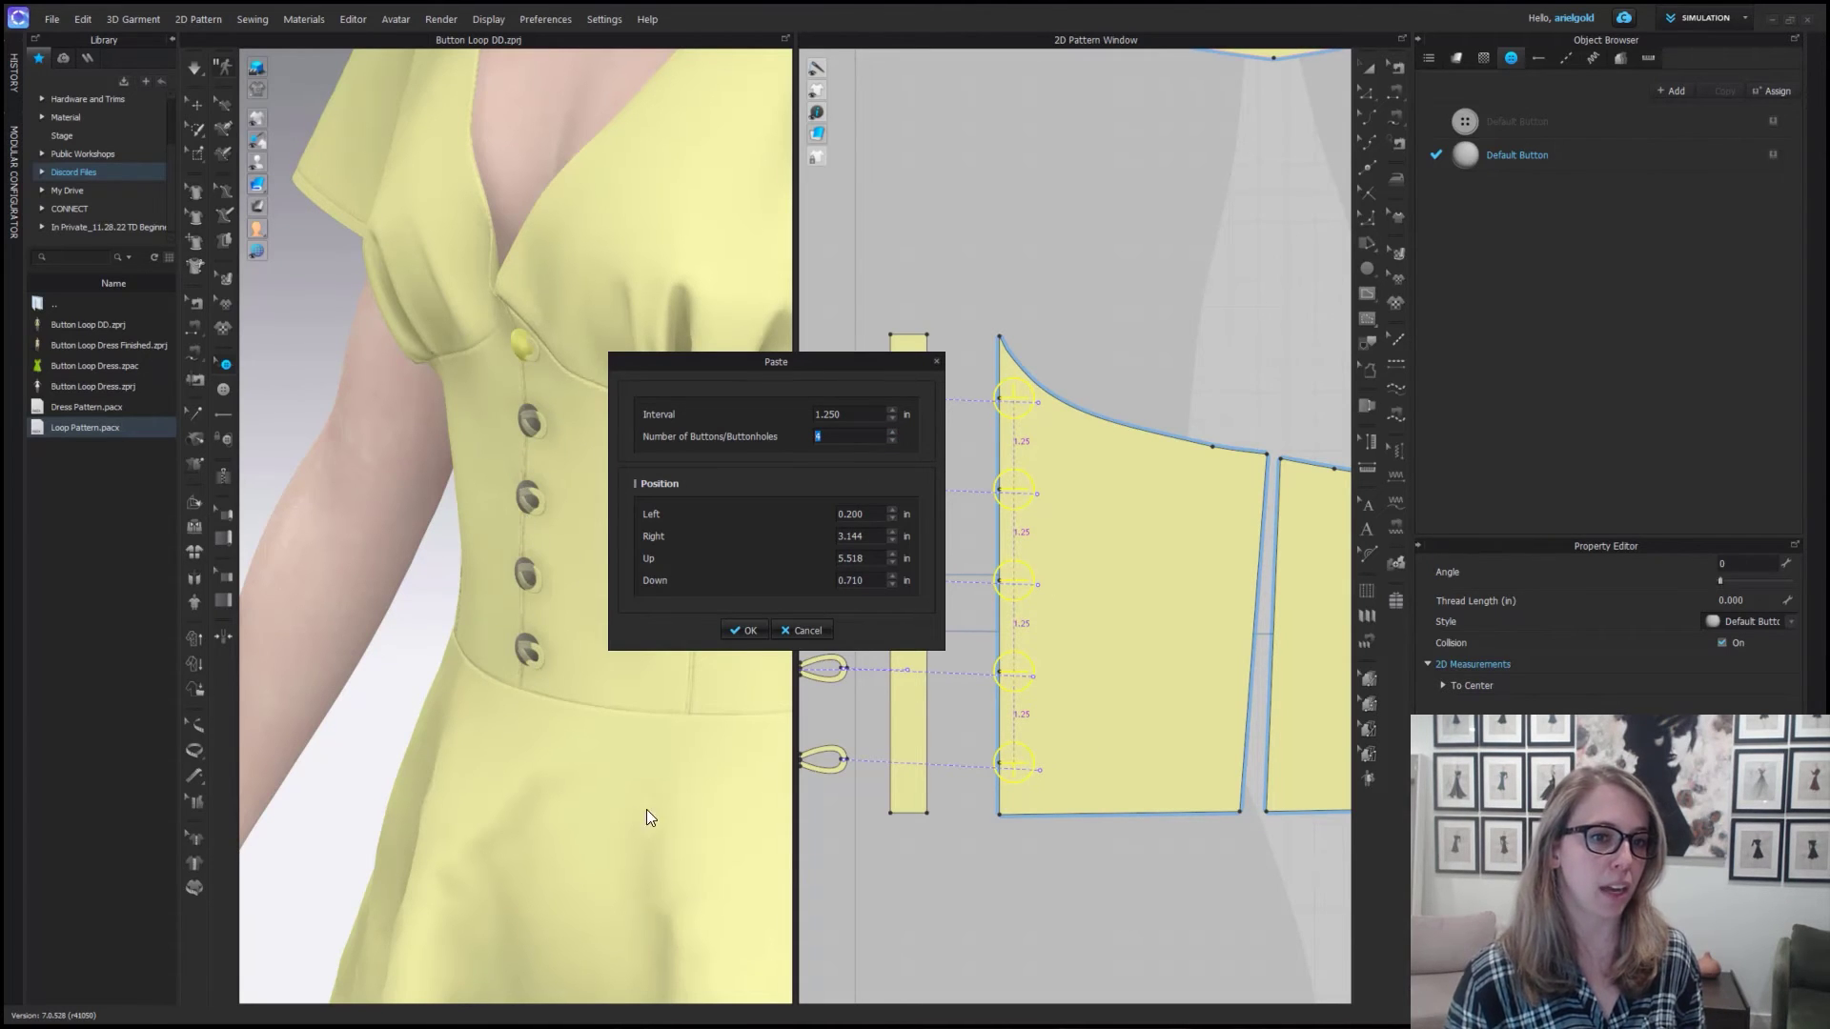
pyautogui.click(742, 629)
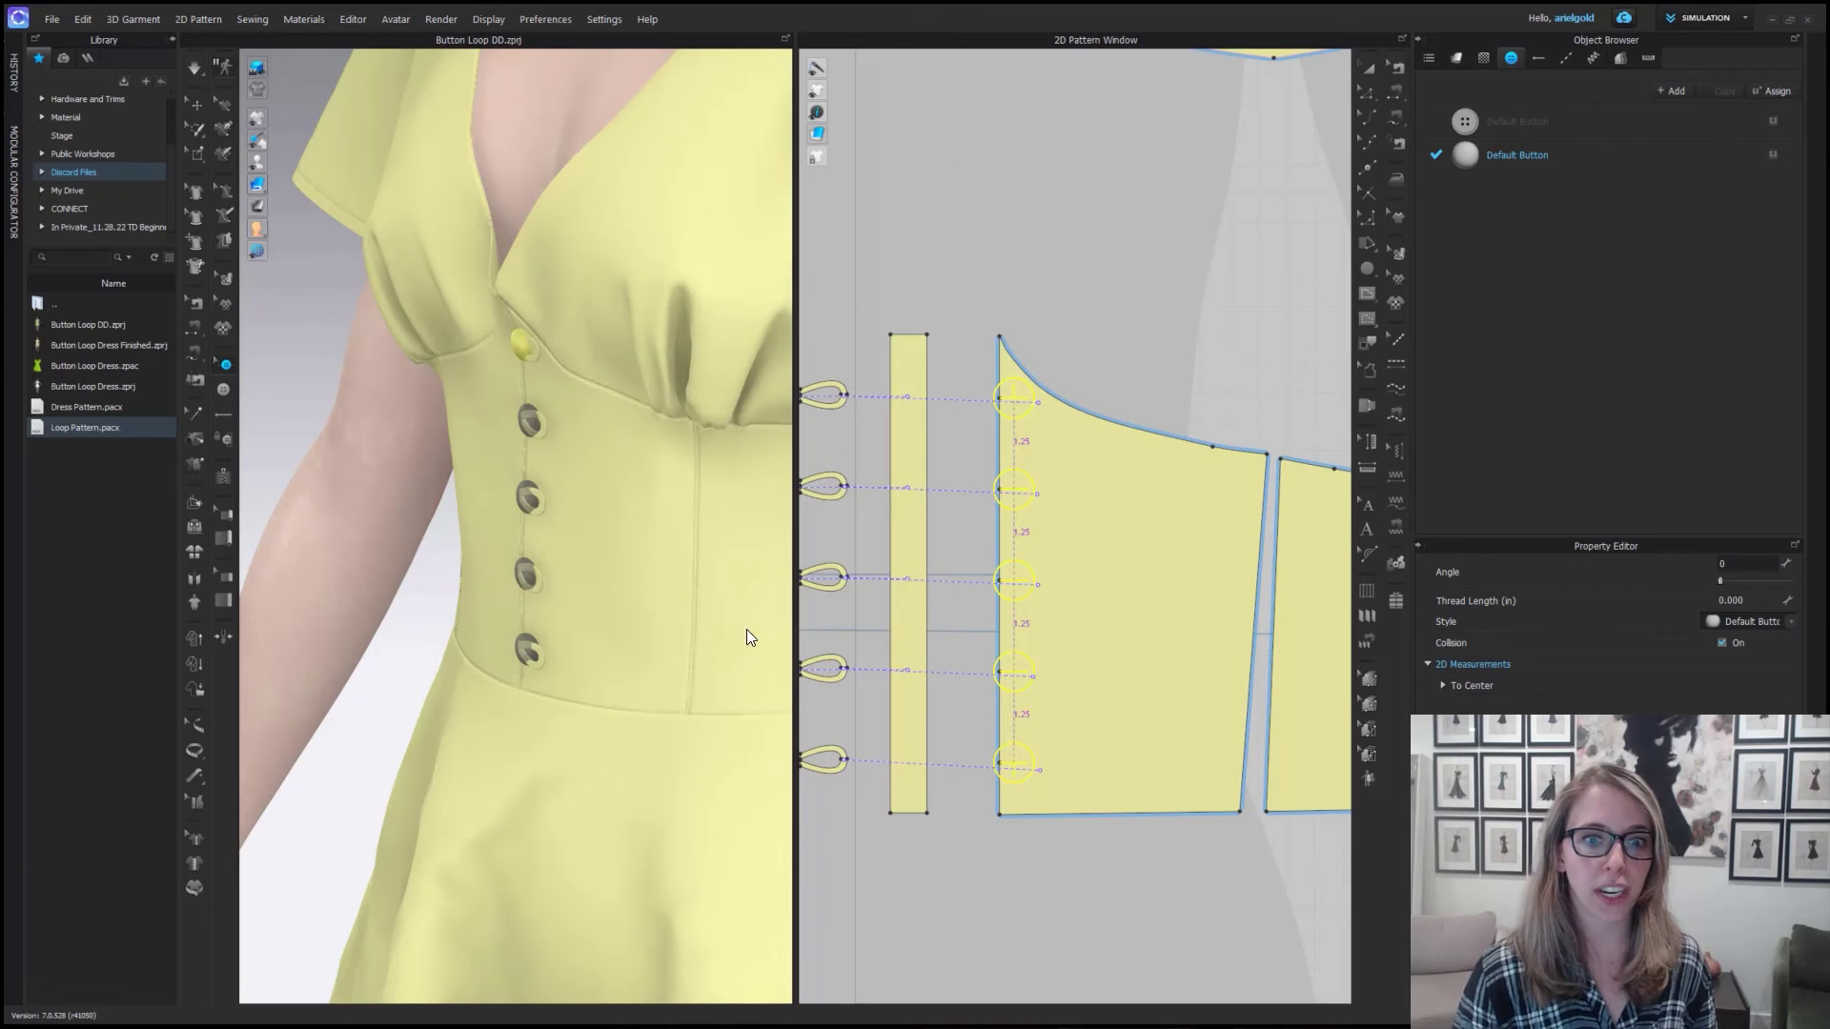
# Examine the new buttons from the front and view the shape choices for their default button style.
pyautogui.moveTo(498, 593); pyautogui.dragTo(594, 639, button='right')
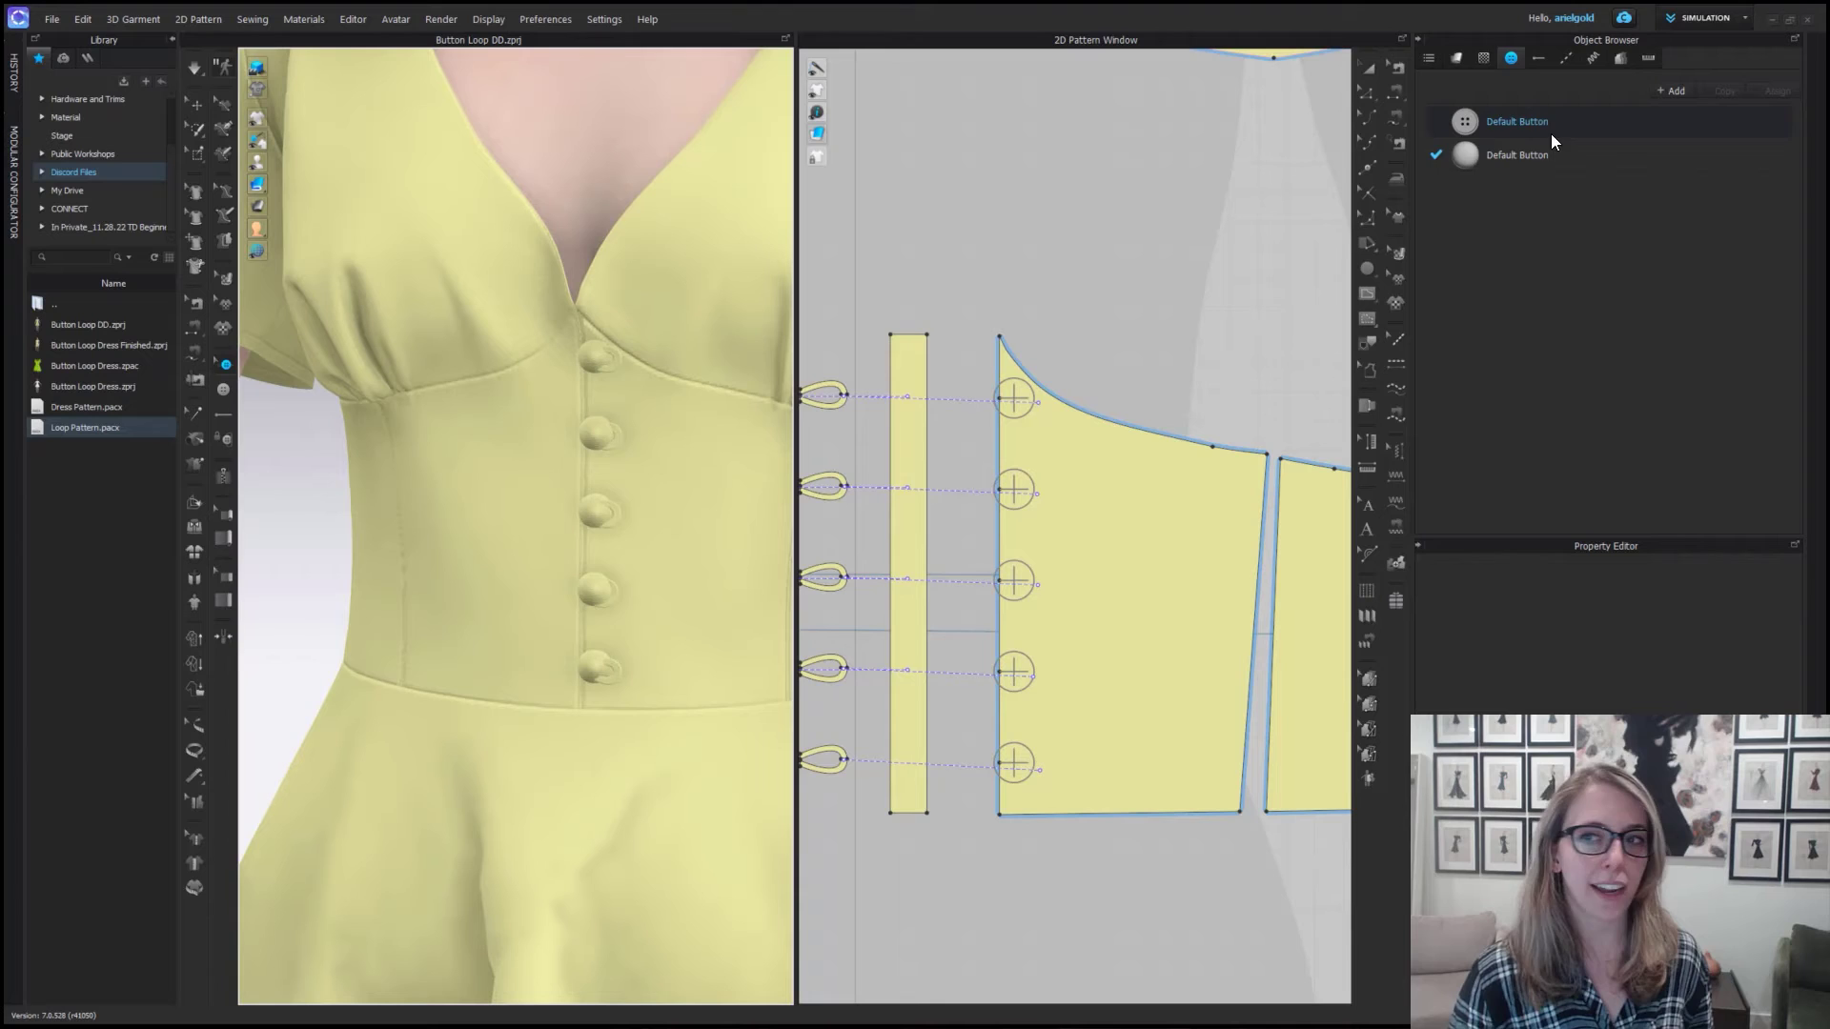
pyautogui.press('ctrl')
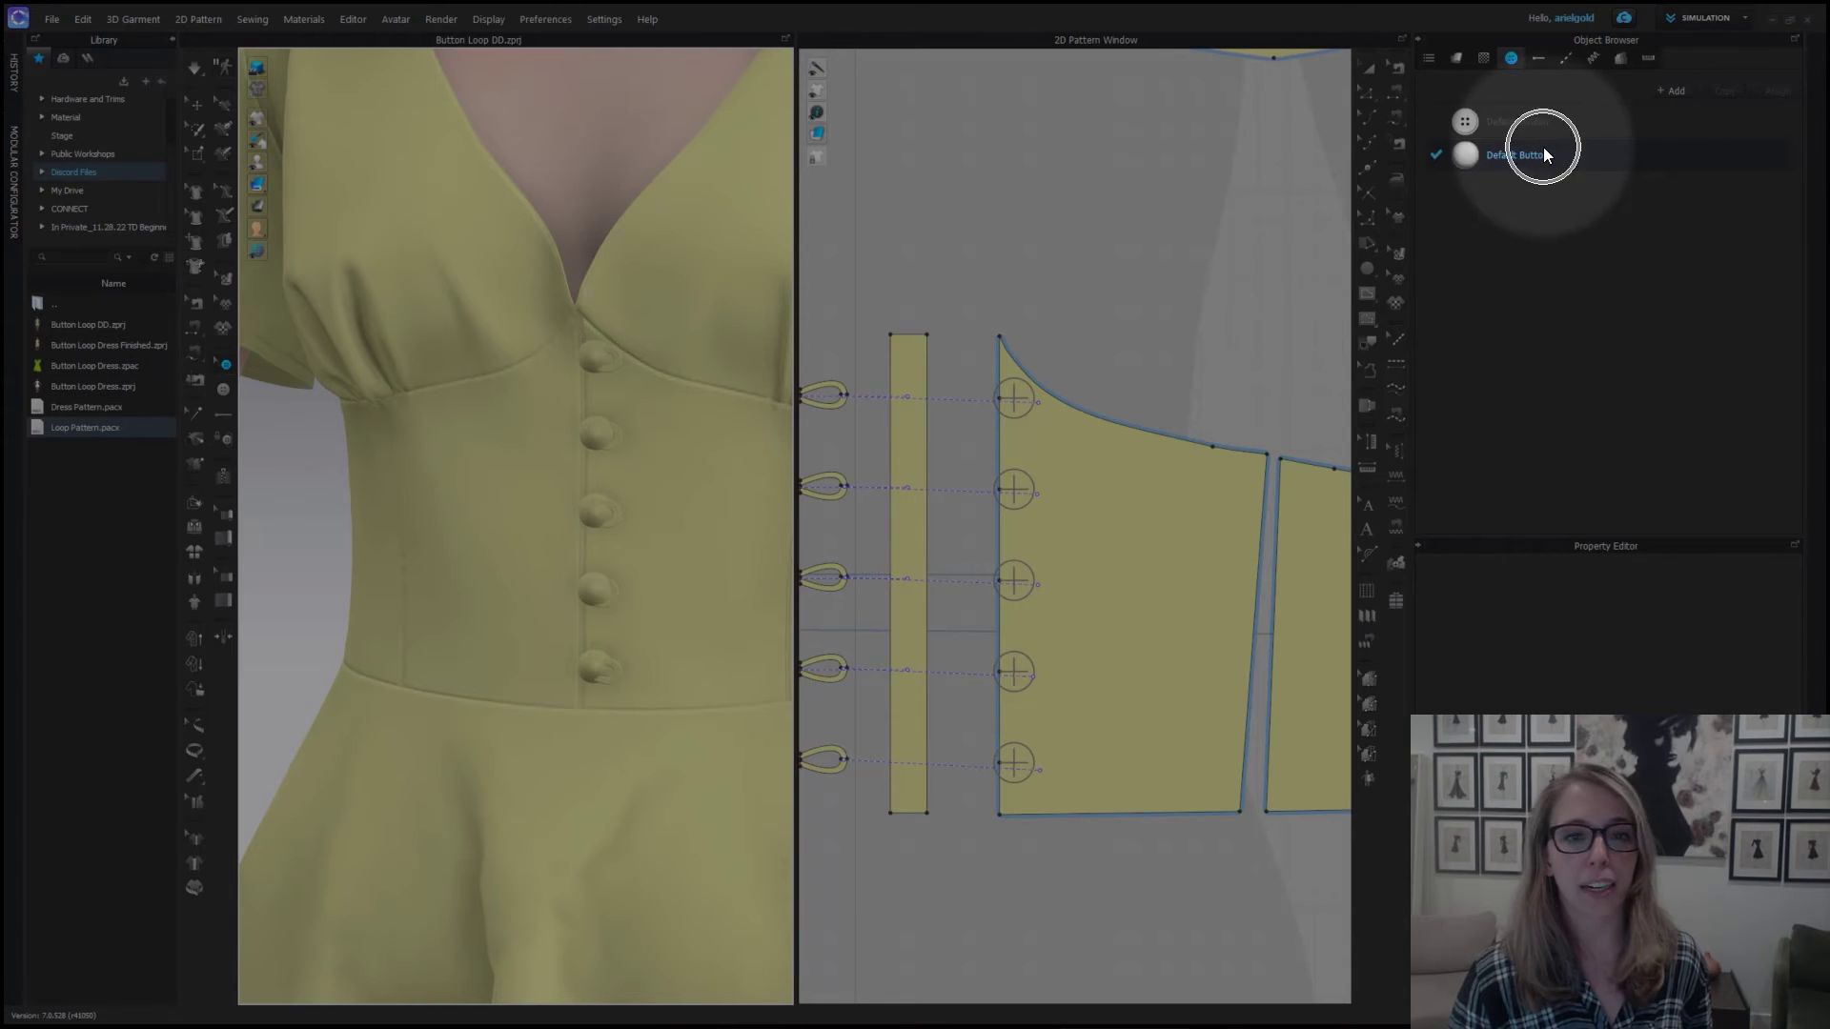
pyautogui.click(1542, 147)
pyautogui.click(1542, 148)
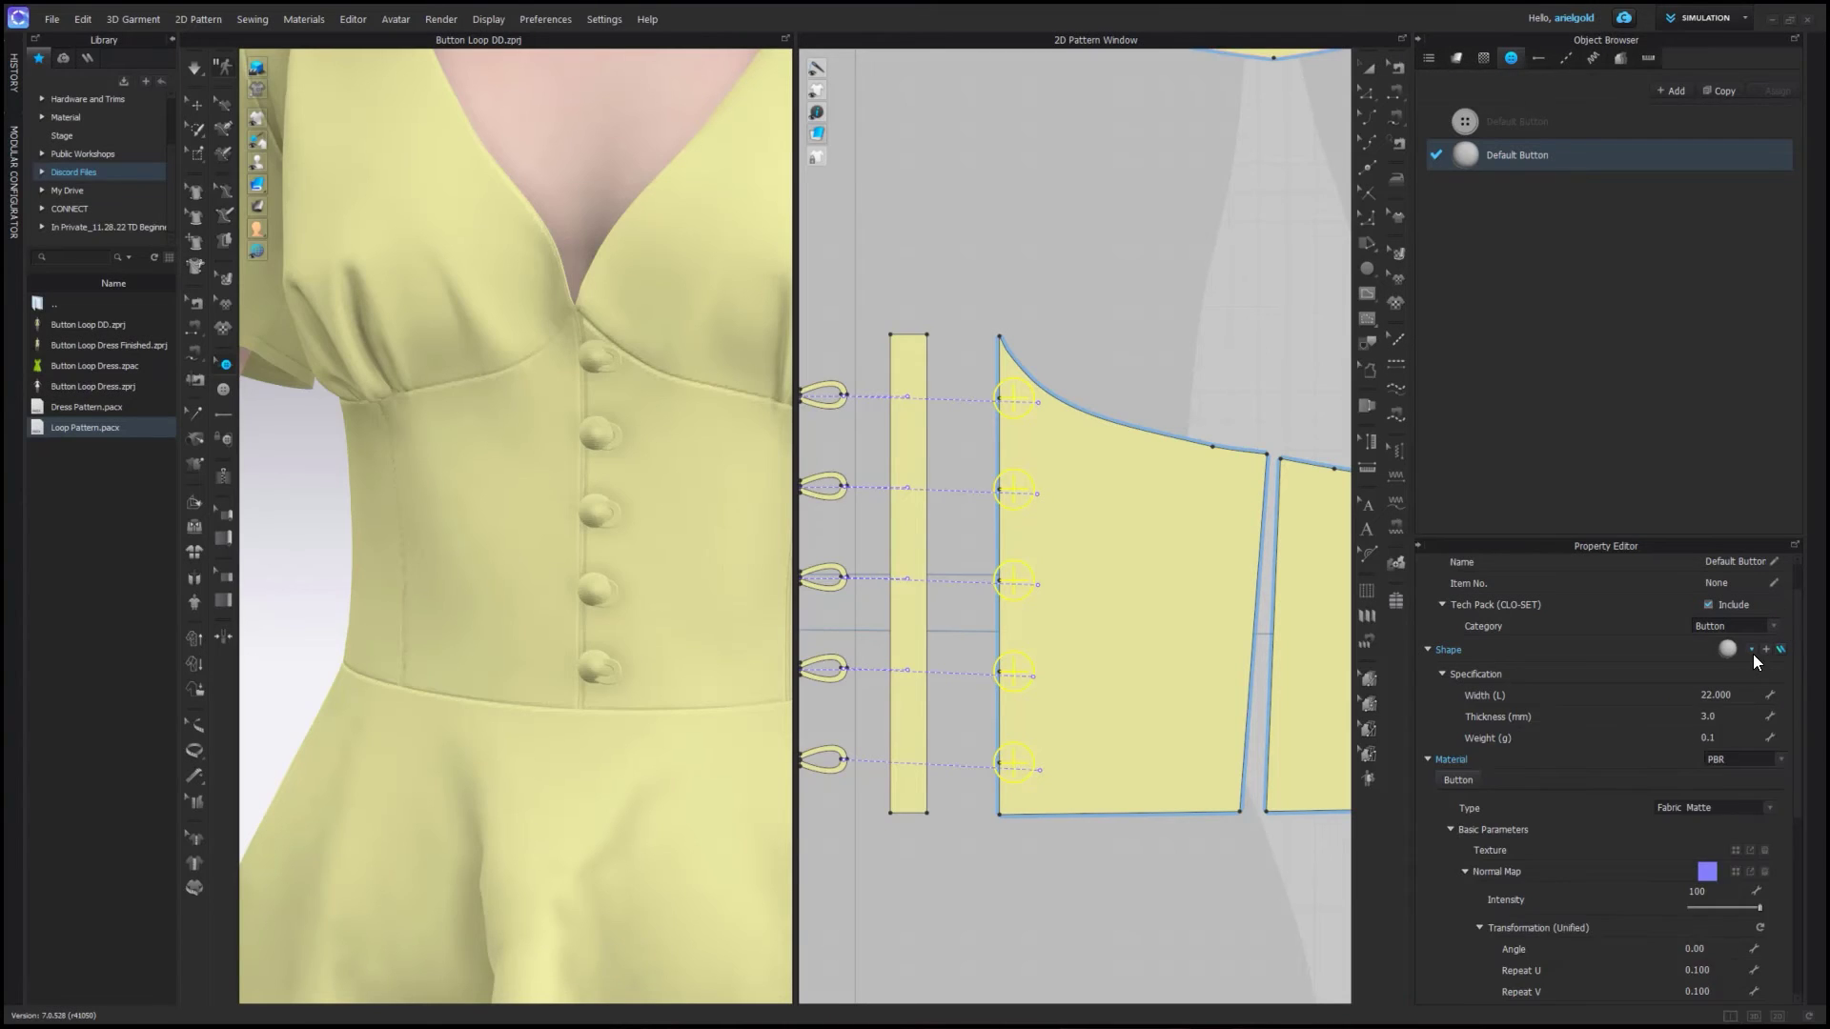
pyautogui.click(1750, 651)
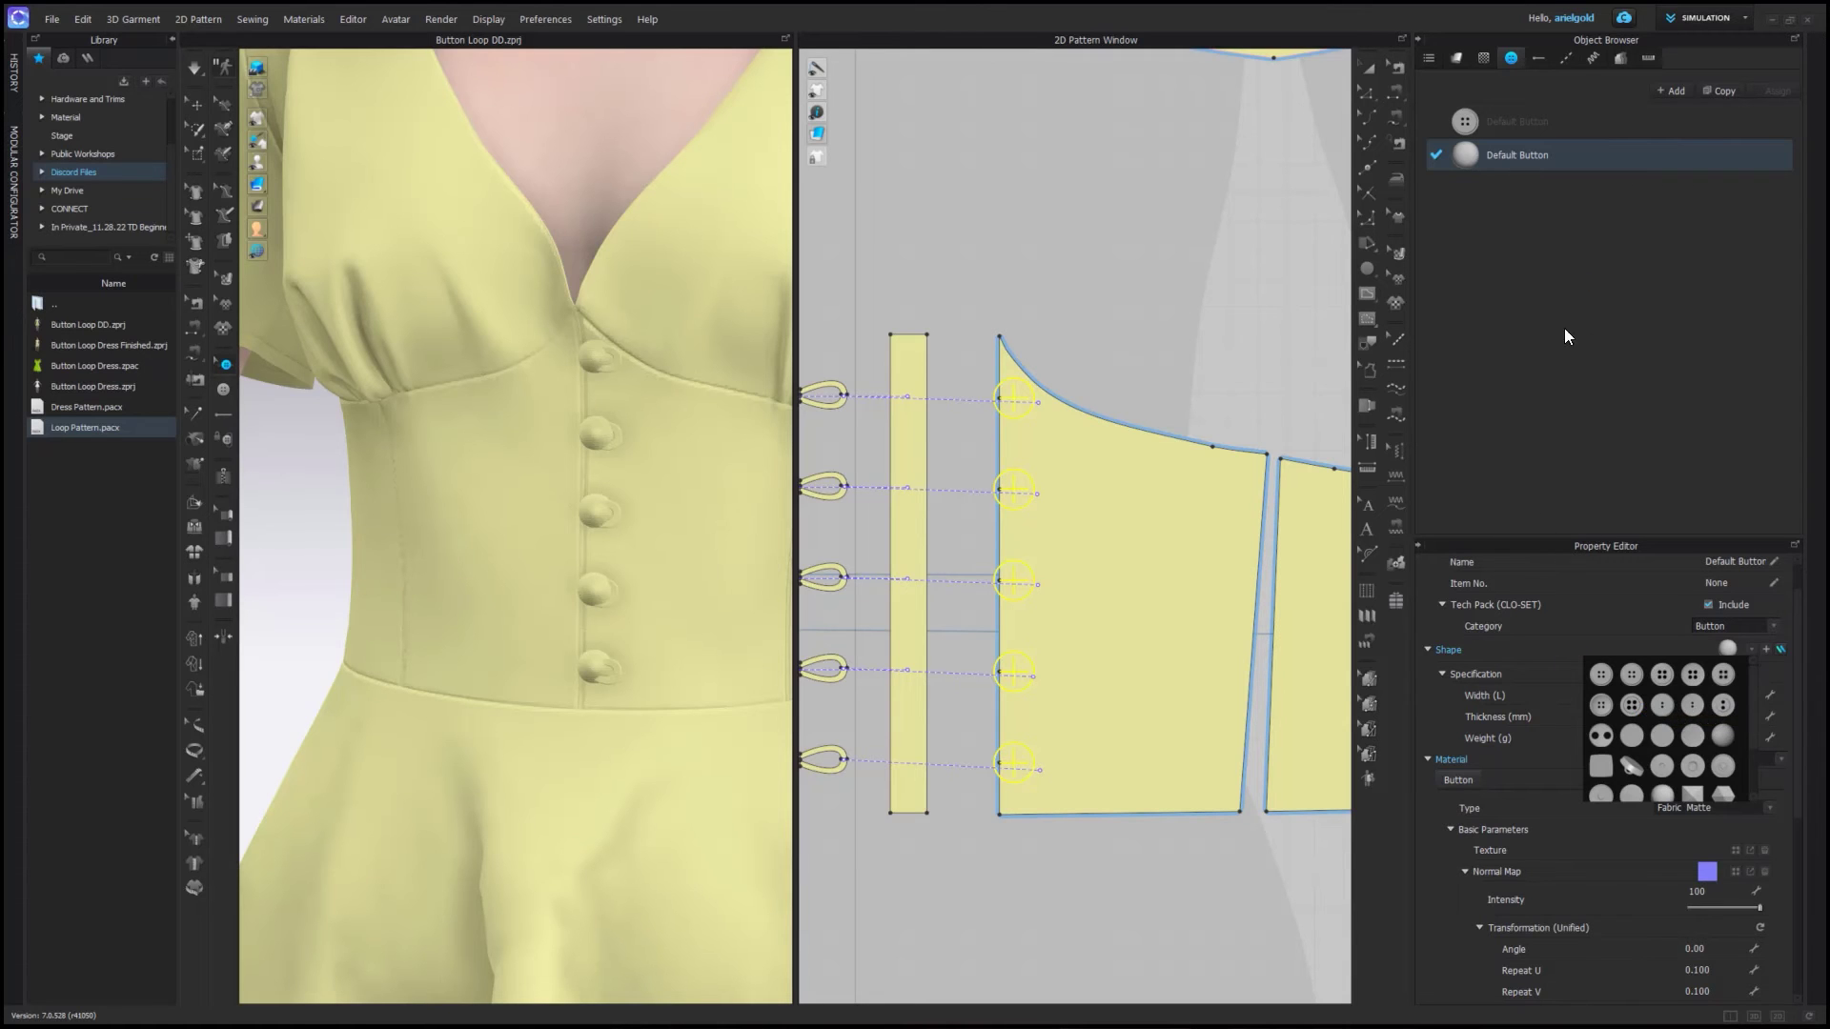
pyautogui.click(1576, 386)
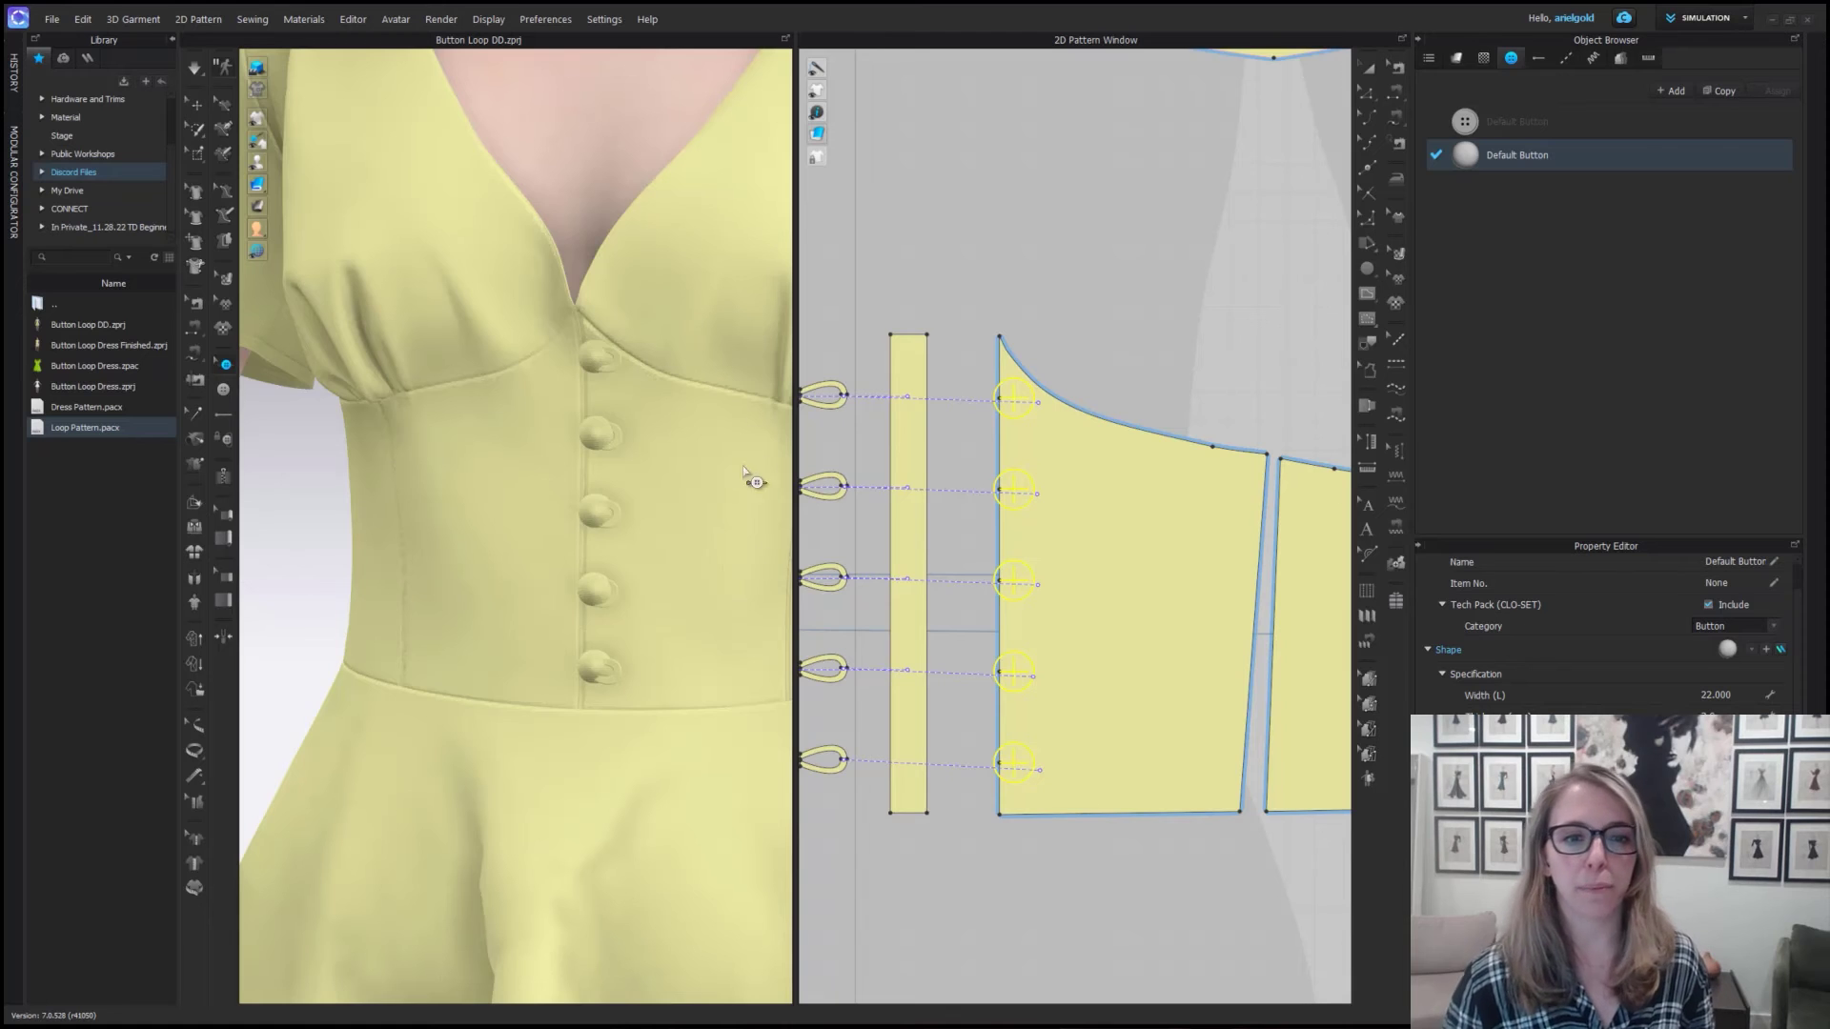
# Select all five buttons and move them outward from the front of the dress.
pyautogui.scroll(-3, 1006, 472)
pyautogui.moveTo(1070, 365); pyautogui.dragTo(999, 703)
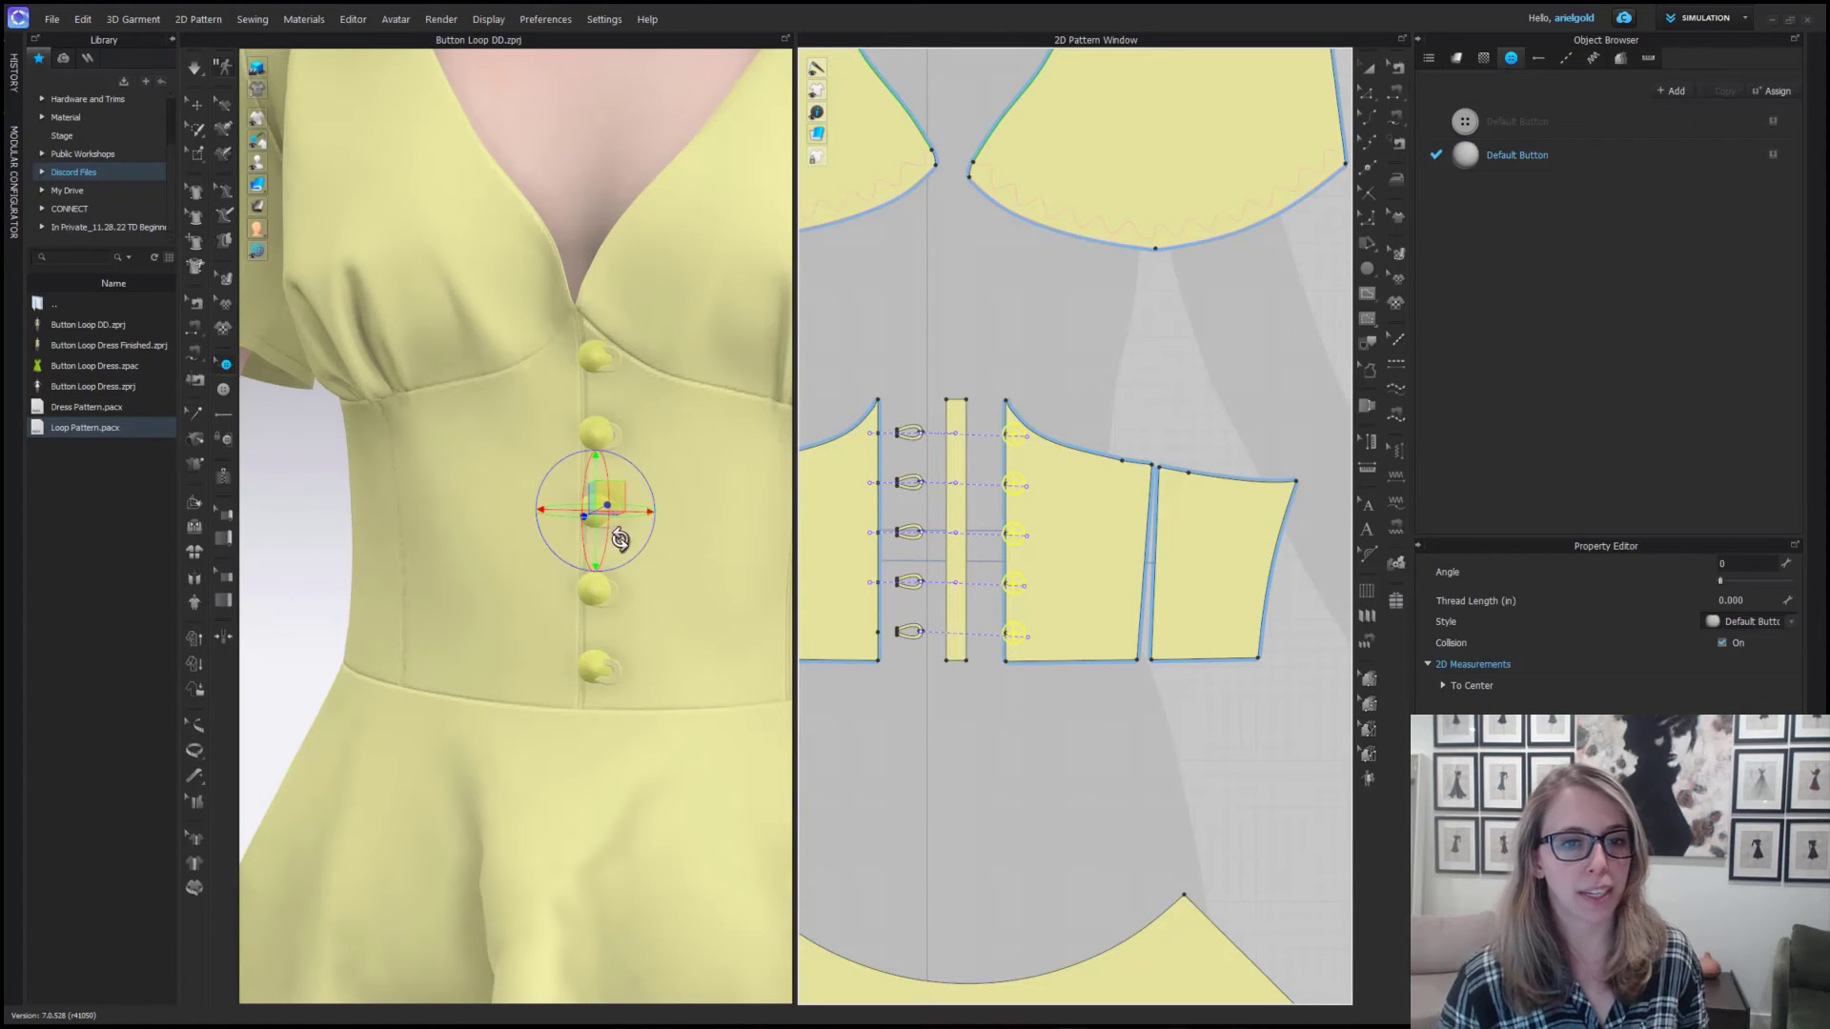
pyautogui.moveTo(612, 530); pyautogui.dragTo(501, 580, button='right')
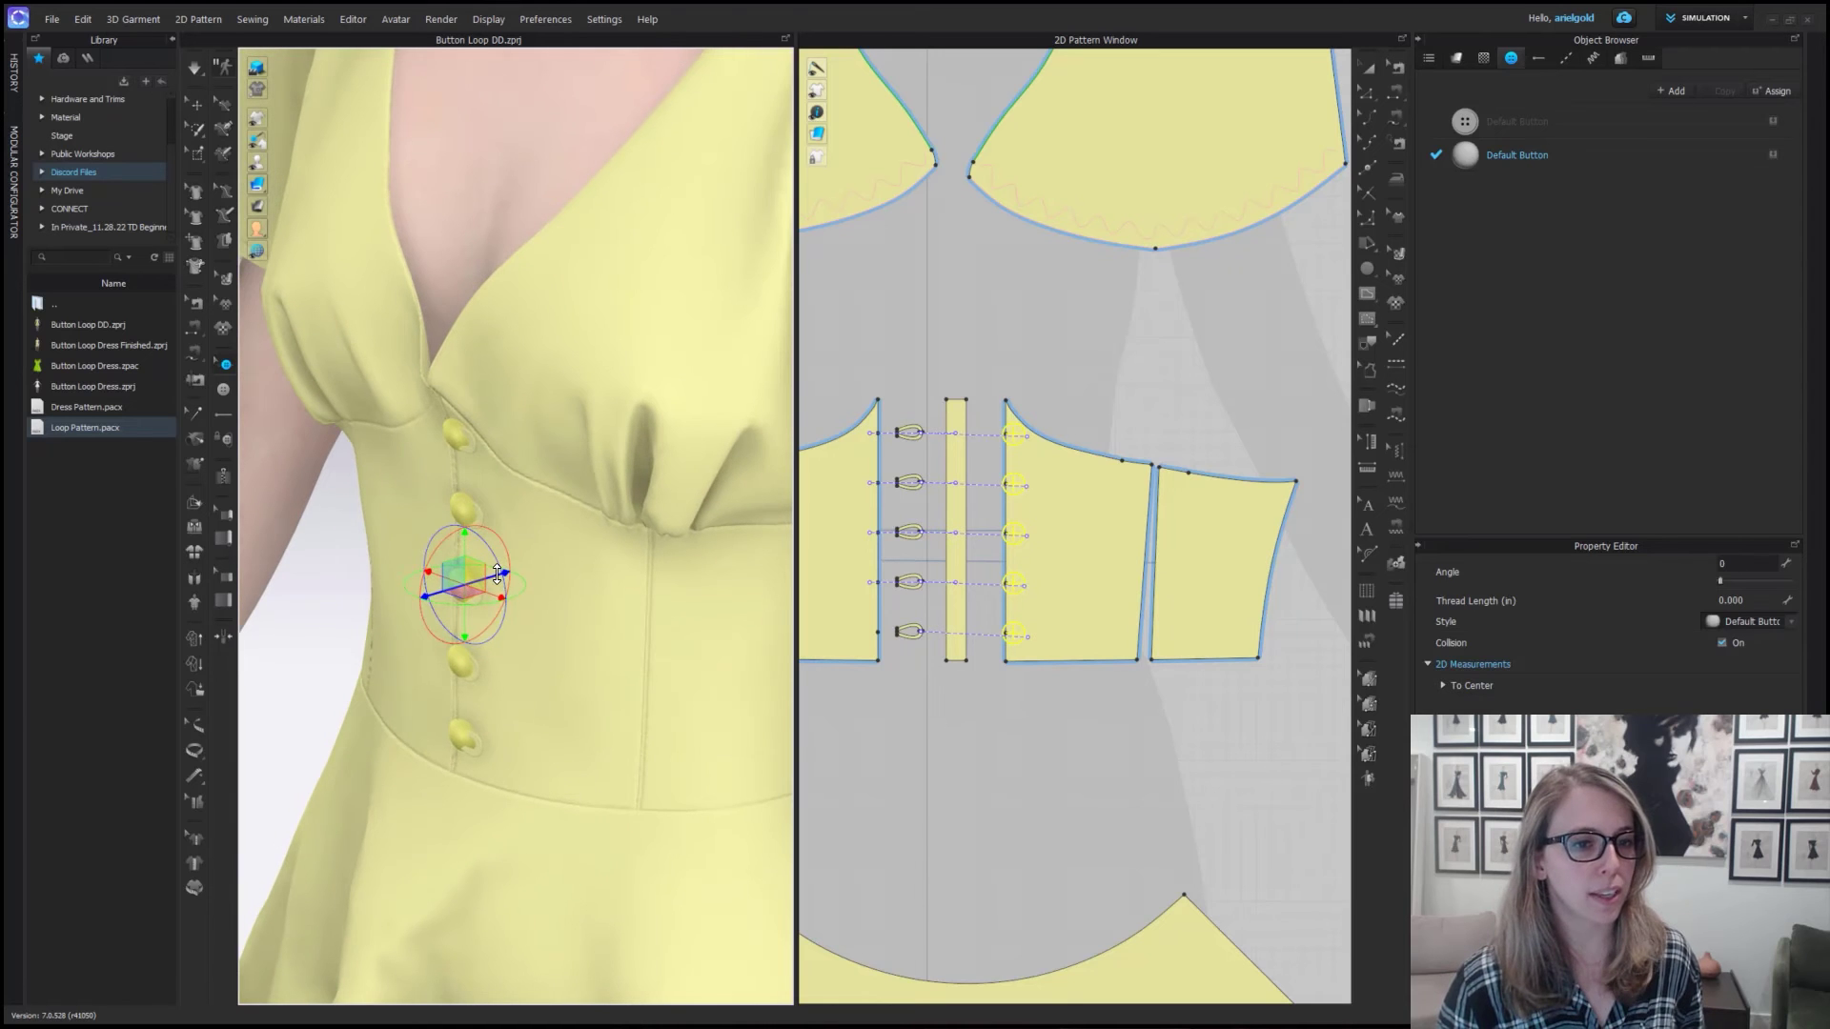
pyautogui.moveTo(498, 579); pyautogui.dragTo(484, 579)
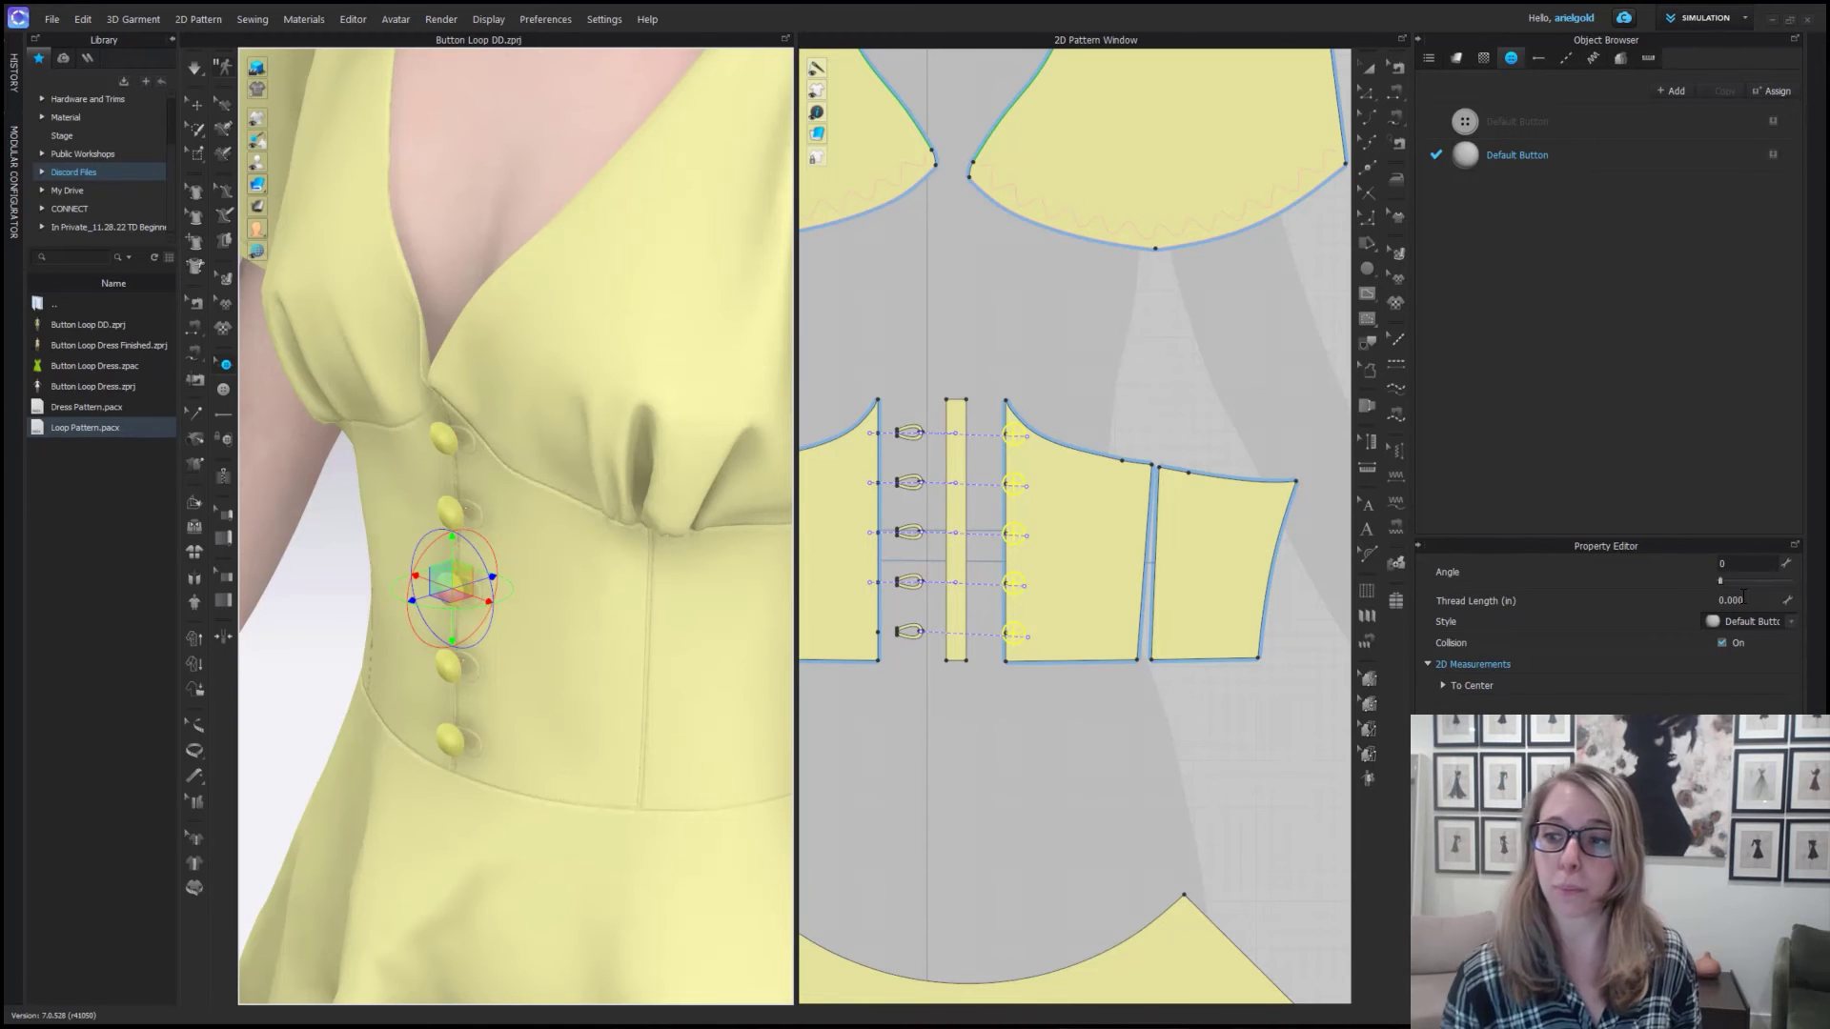
# Set the selected buttons' thread length to 0.1 in, simulate the garment to settle them, and stop the simulation.
pyautogui.click(1743, 598)
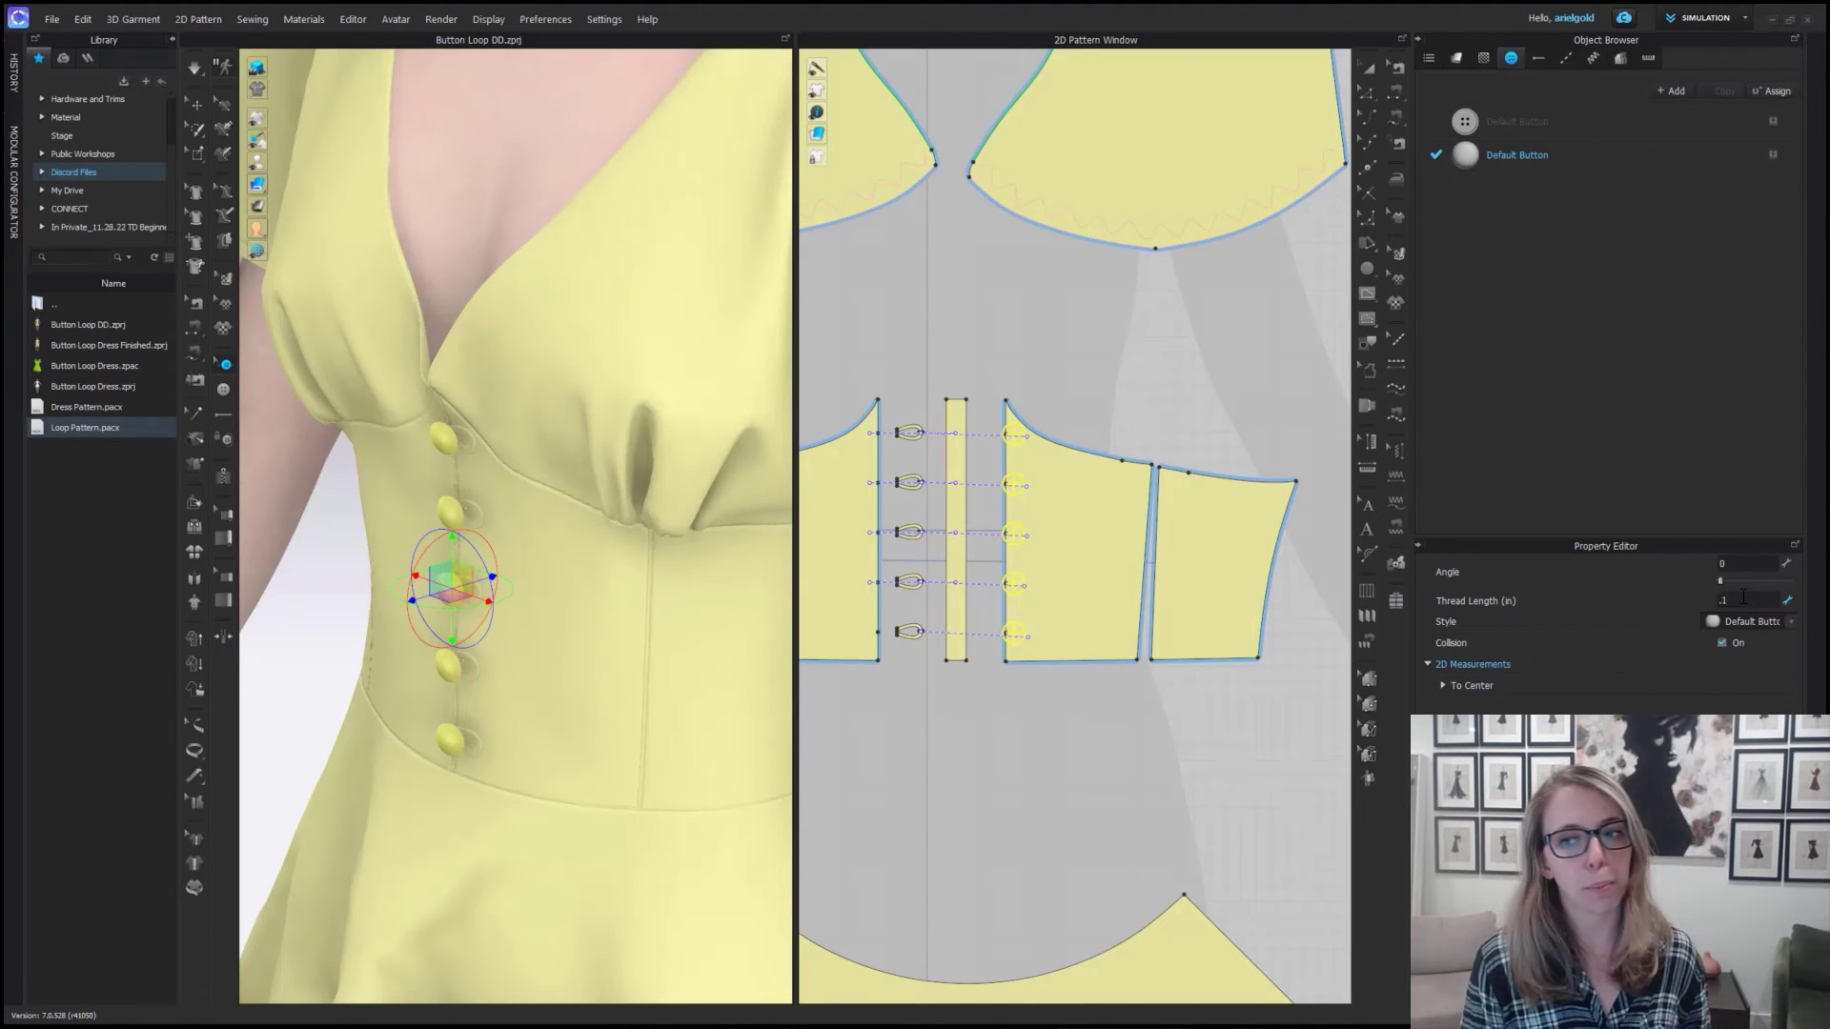
pyautogui.press('Return')
pyautogui.moveTo(578, 635); pyautogui.dragTo(641, 606, button='right')
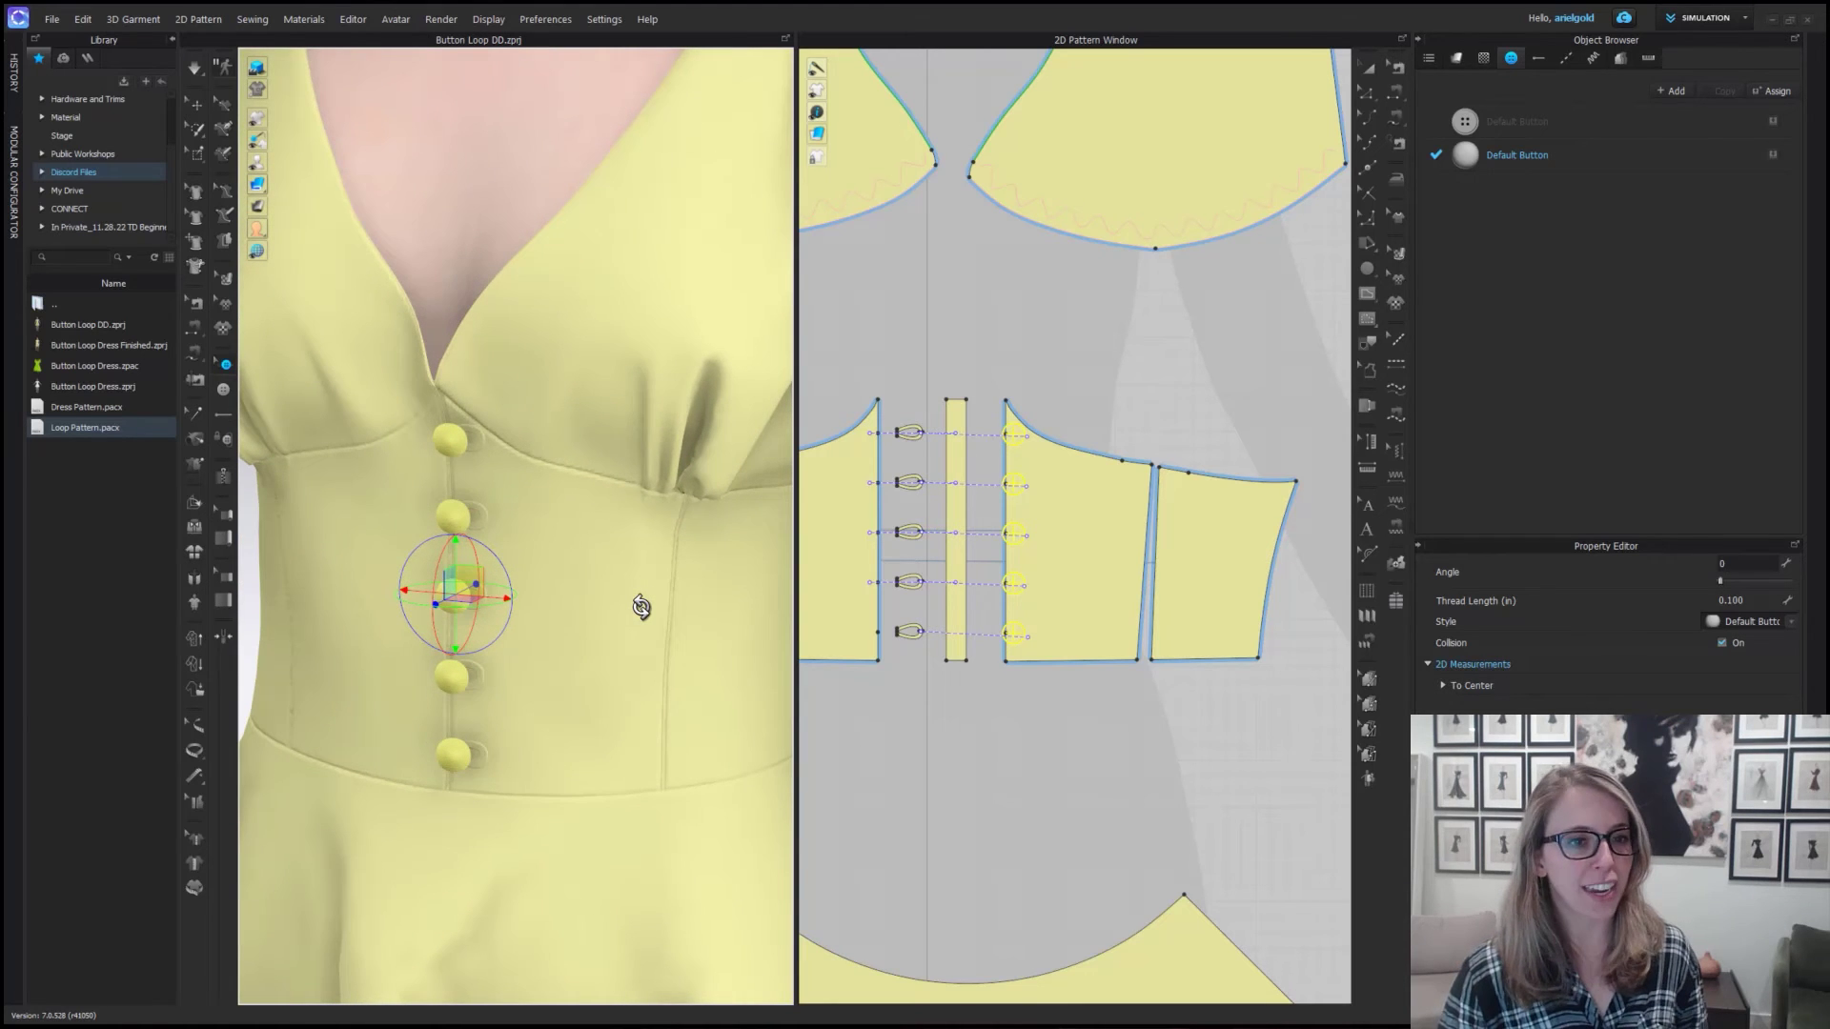
pyautogui.press('space')
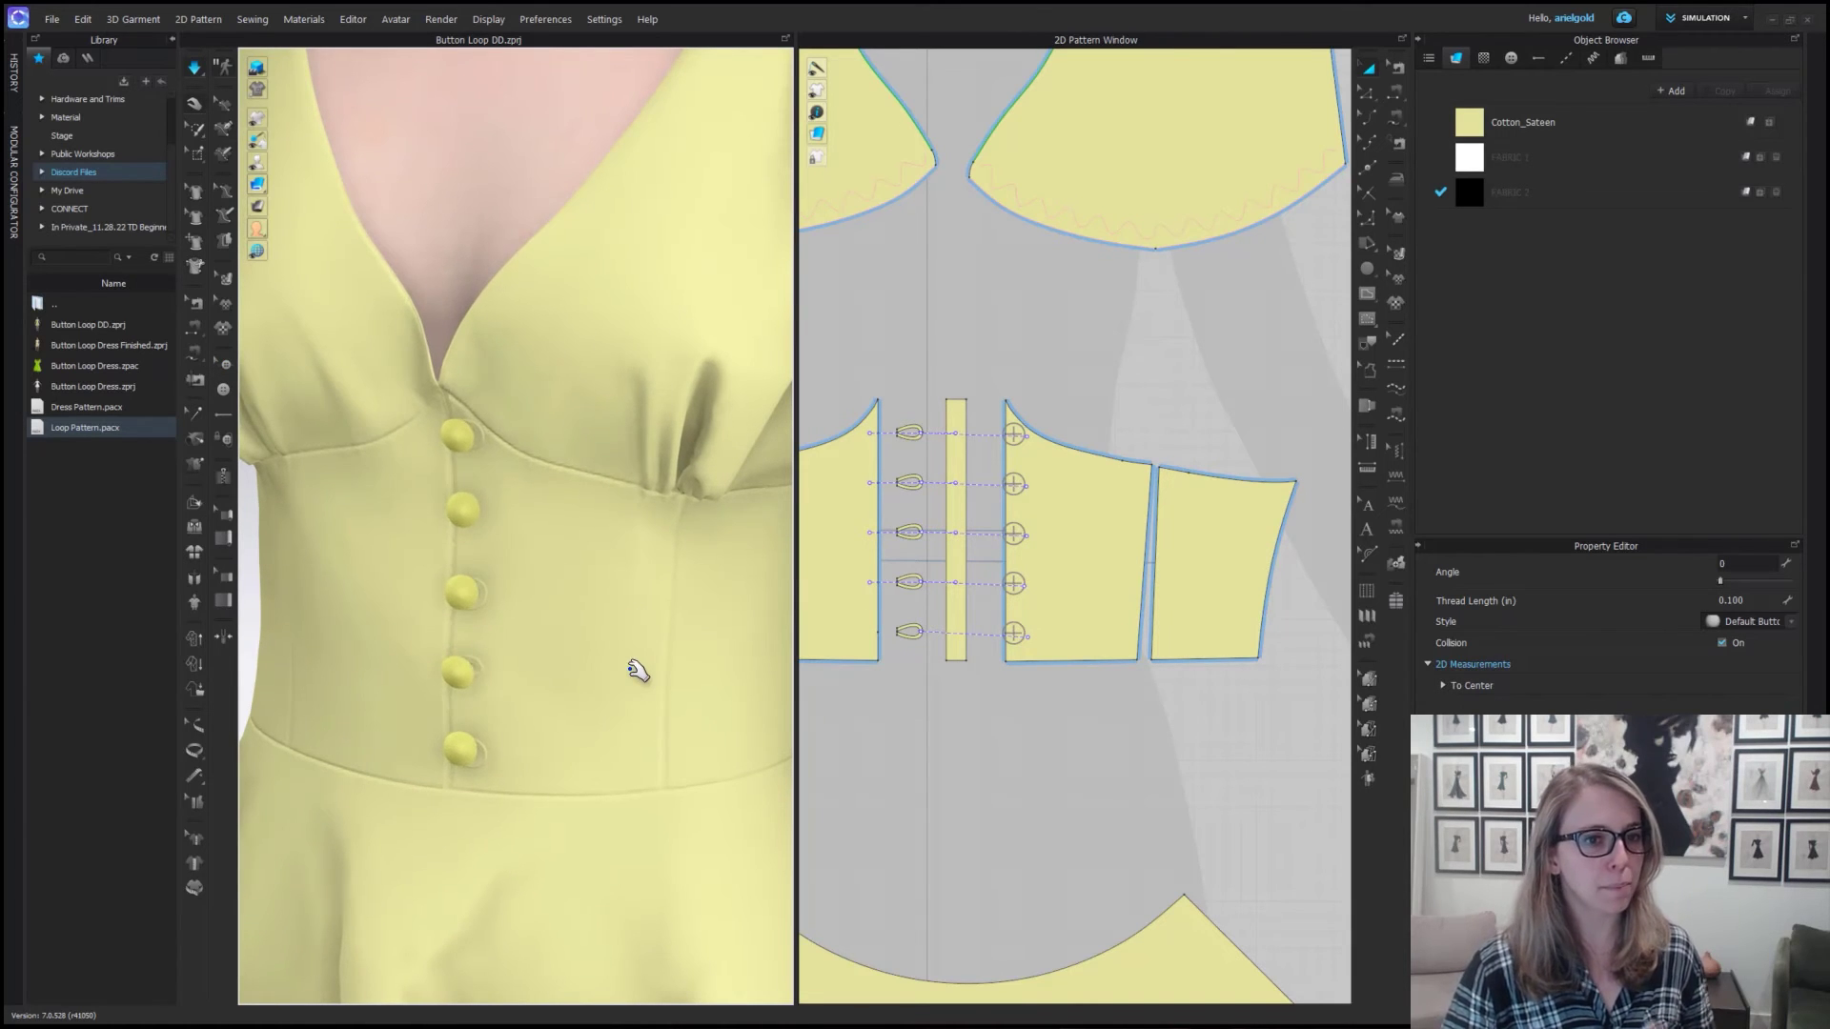
pyautogui.press('space')
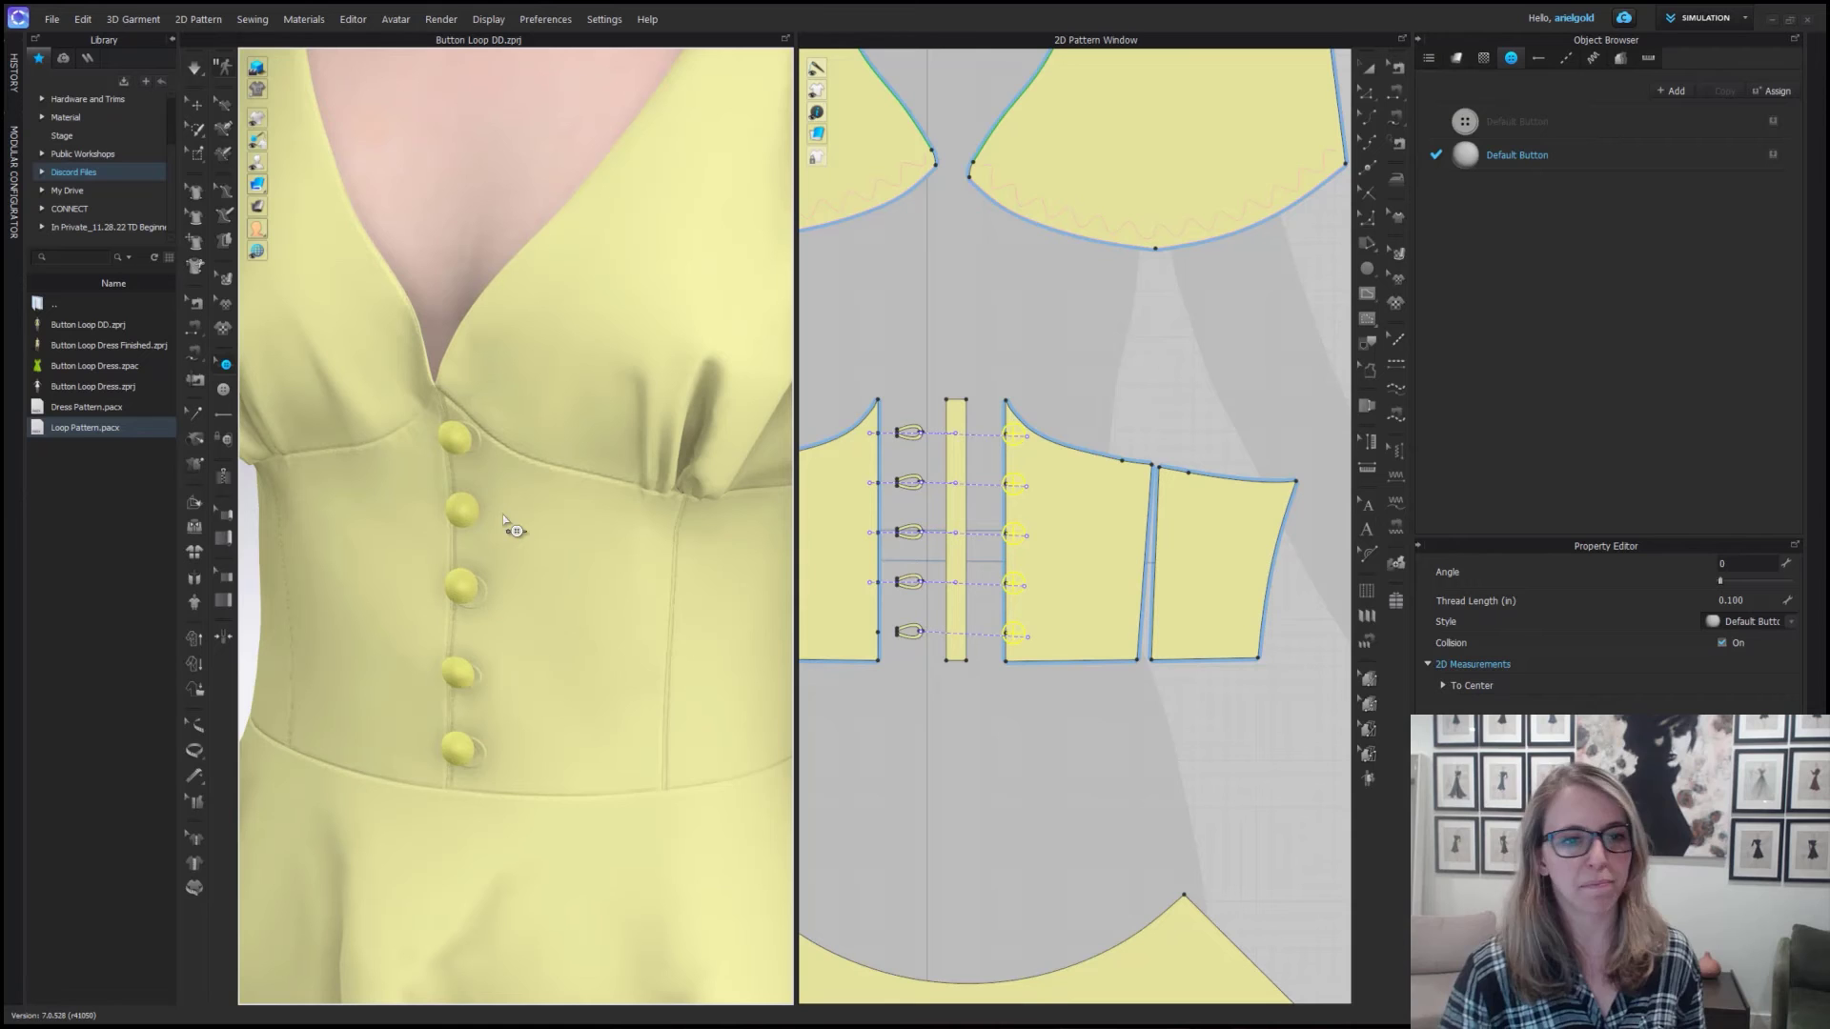
# Select the second and fourth loops and move them outward from the front of the dress in 3D.
pyautogui.press('a')
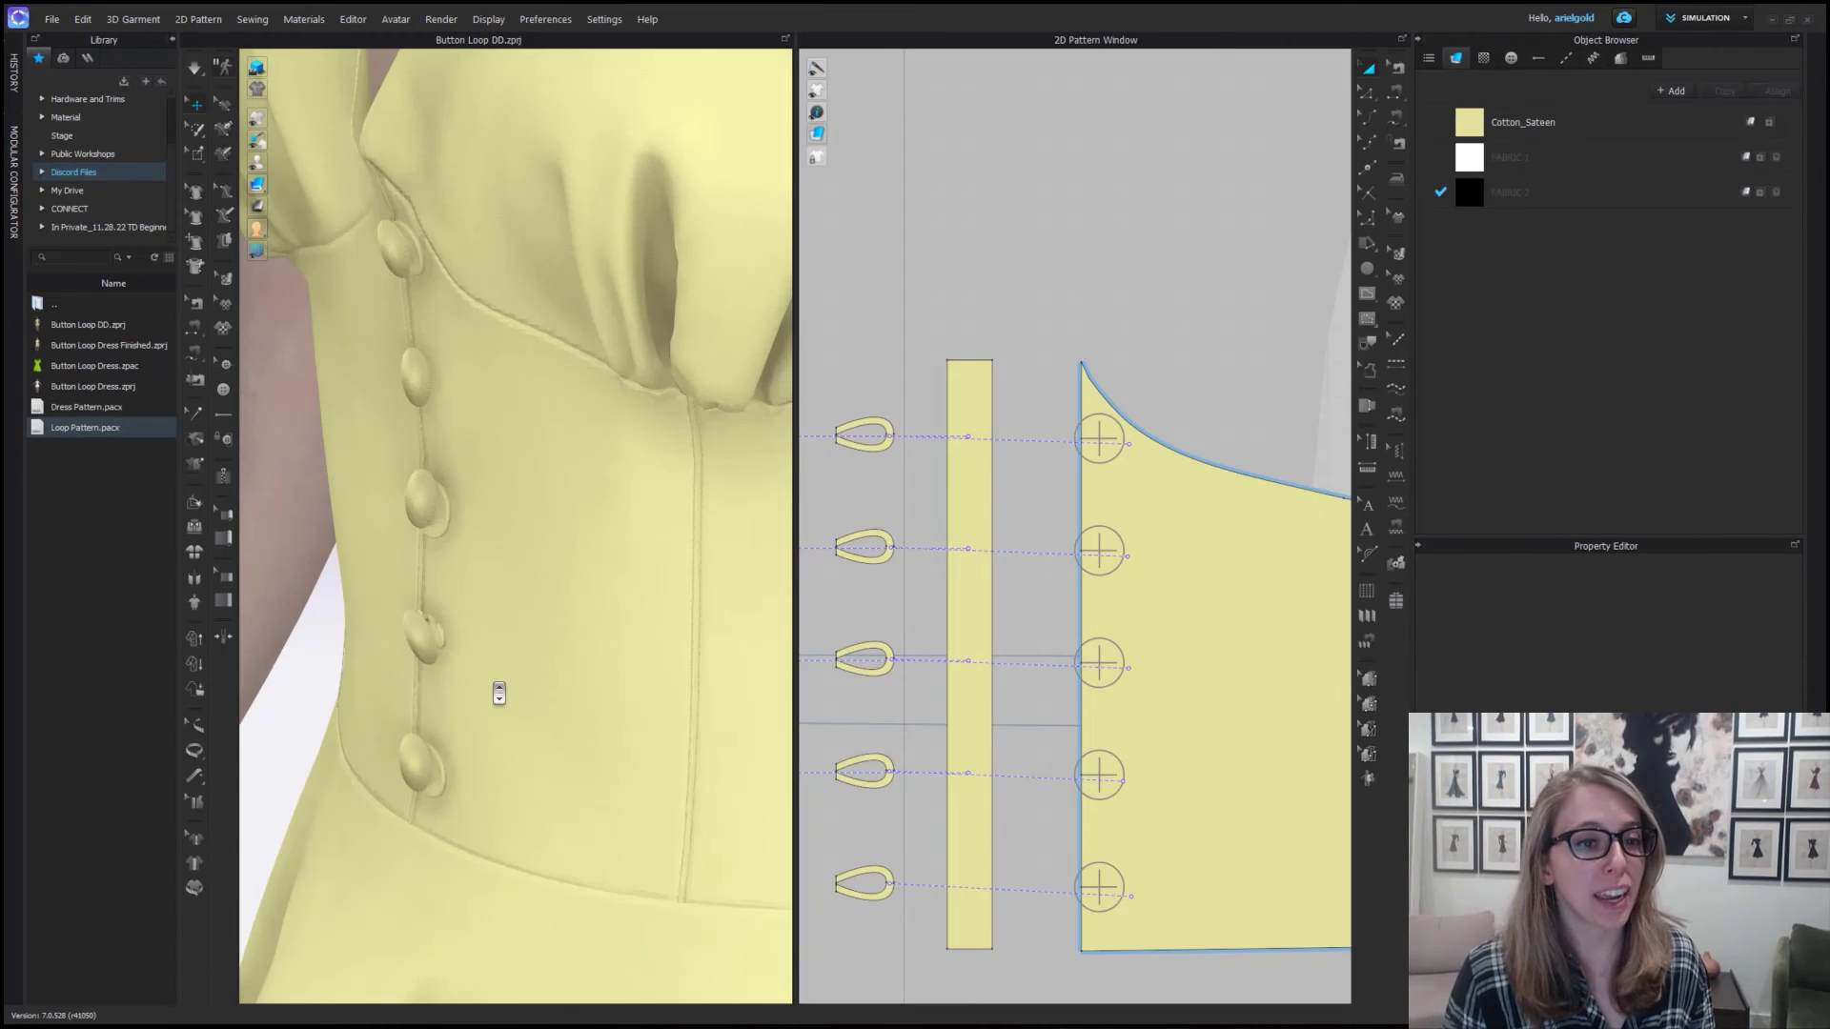
pyautogui.moveTo(493, 702); pyautogui.dragTo(531, 540, button='right')
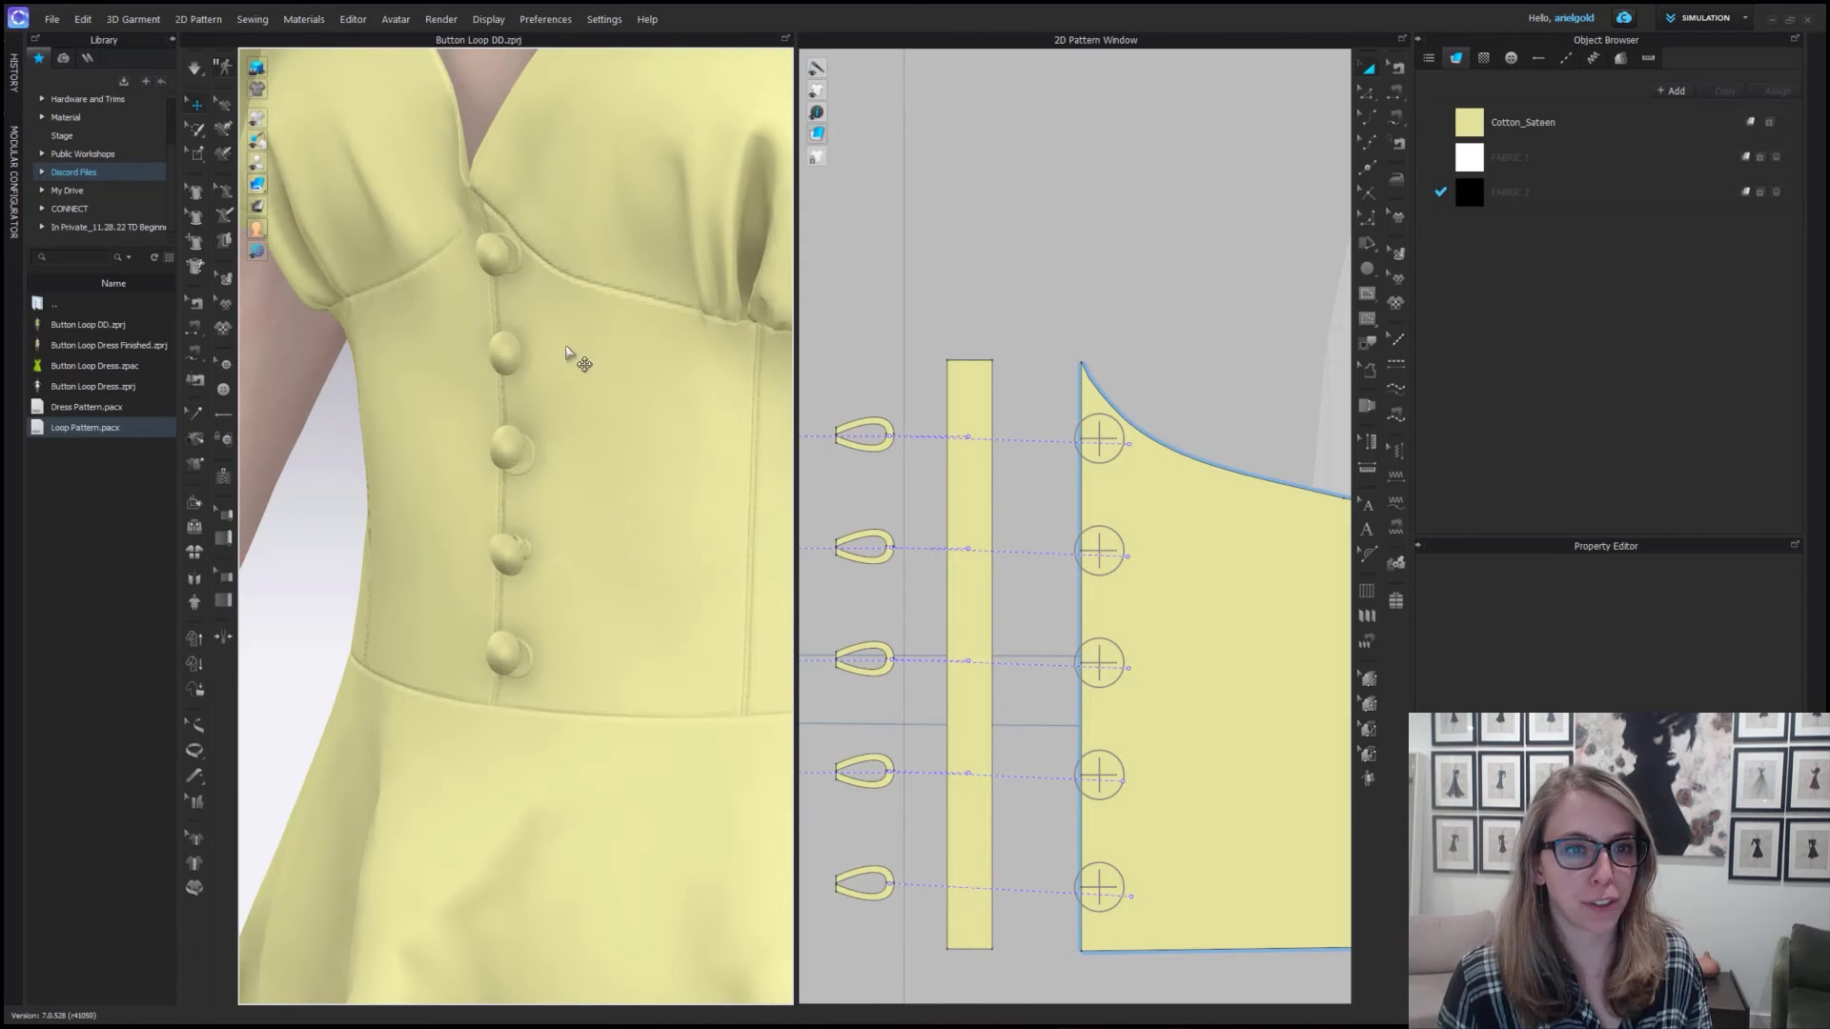
pyautogui.click(889, 553)
pyautogui.keyDown('shift'); pyautogui.click(878, 767); pyautogui.keyUp('shift')
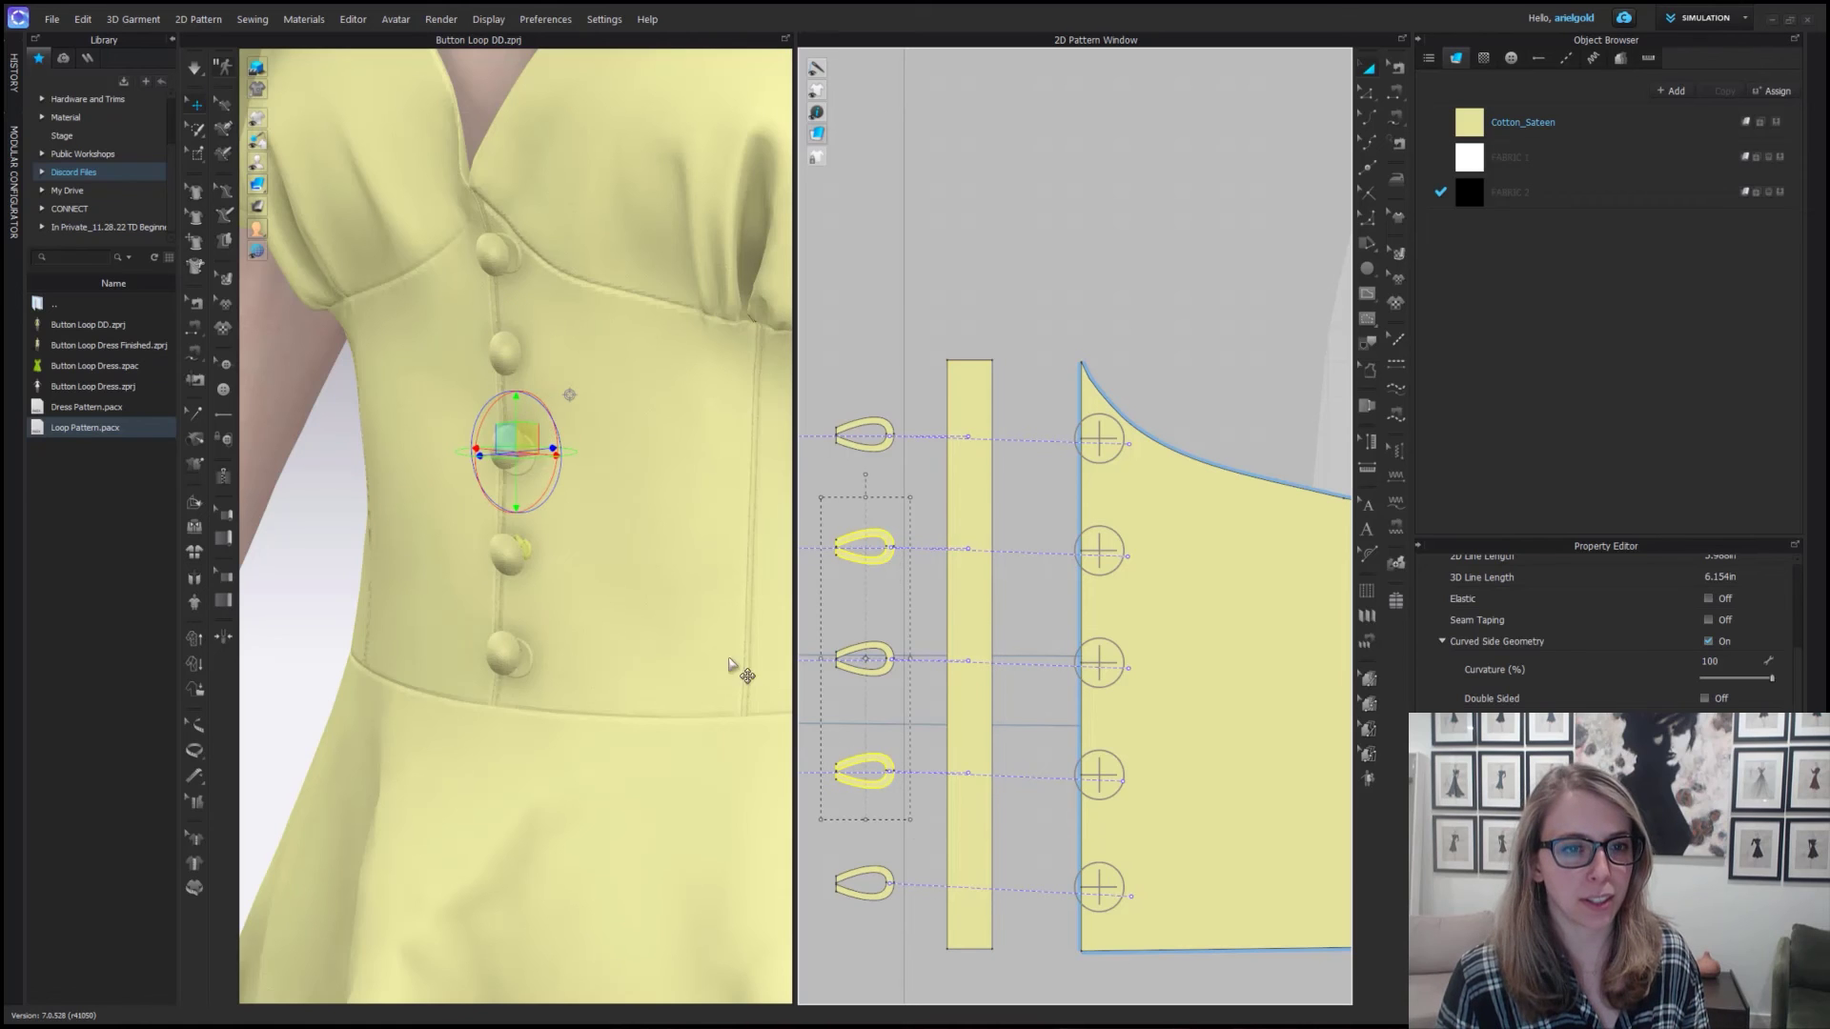
pyautogui.moveTo(563, 584); pyautogui.dragTo(546, 485, button='right')
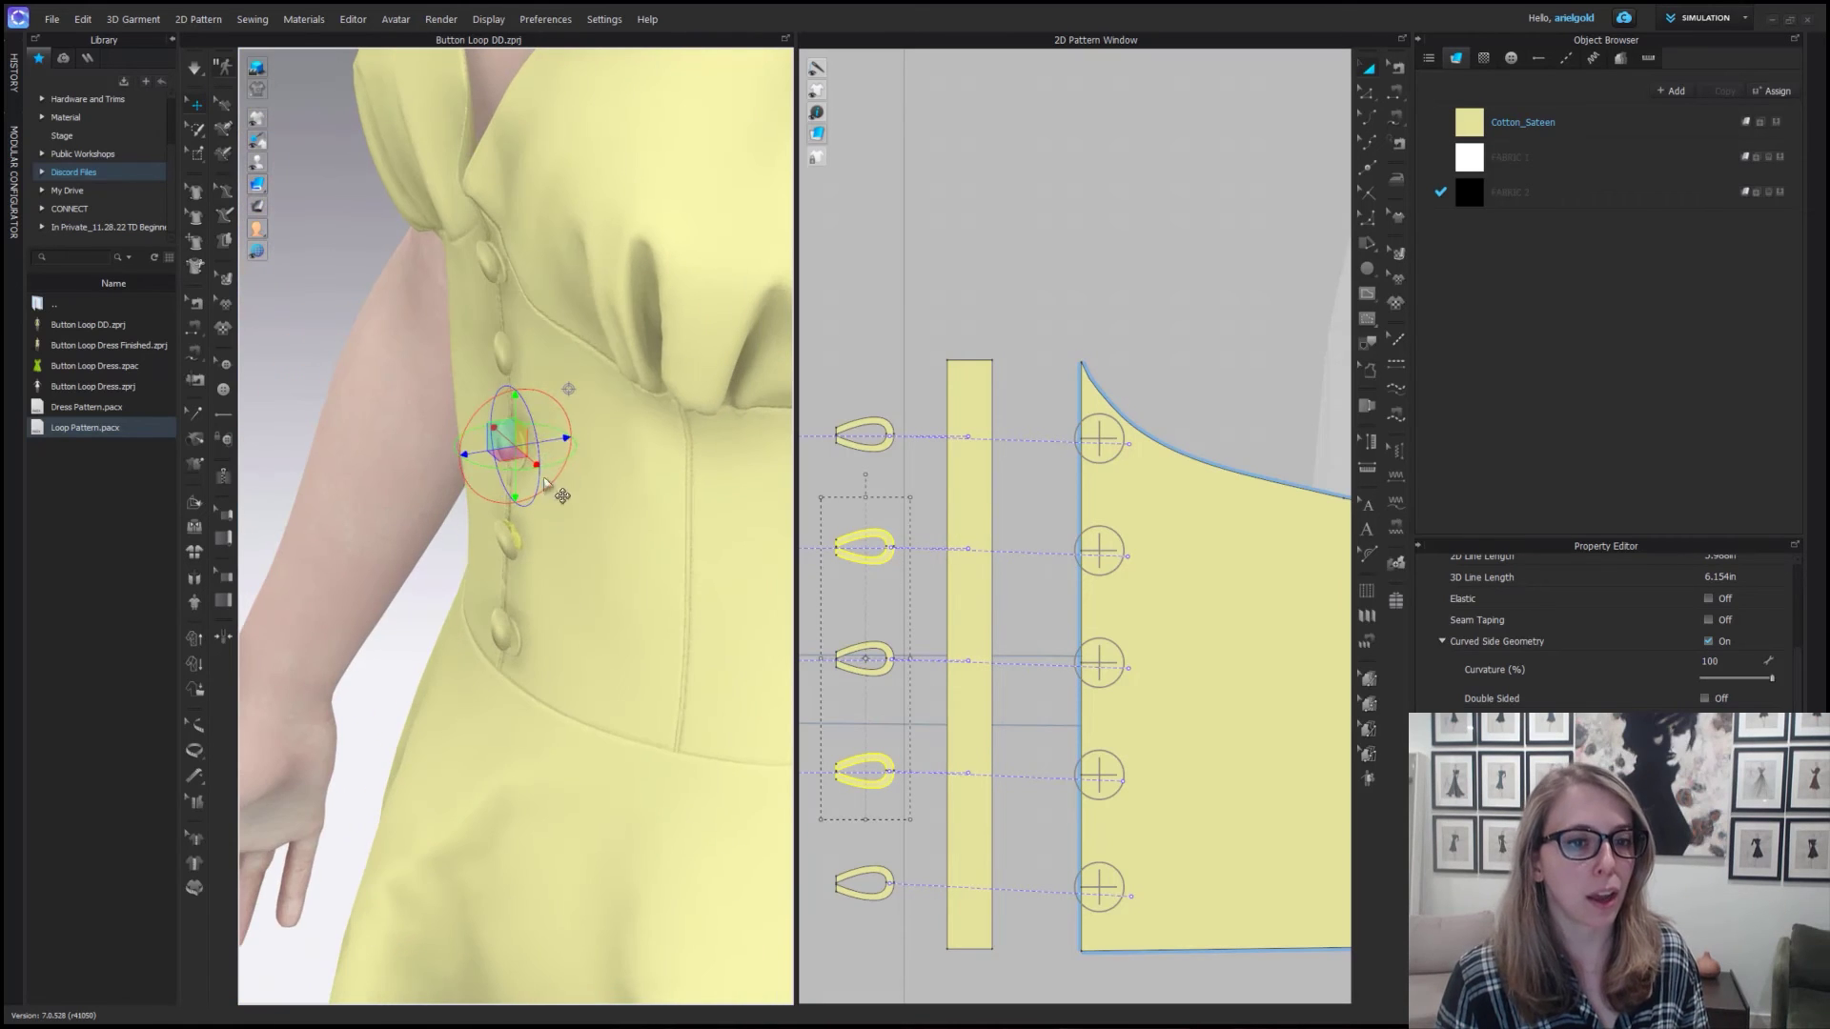
pyautogui.moveTo(558, 439); pyautogui.dragTo(522, 445)
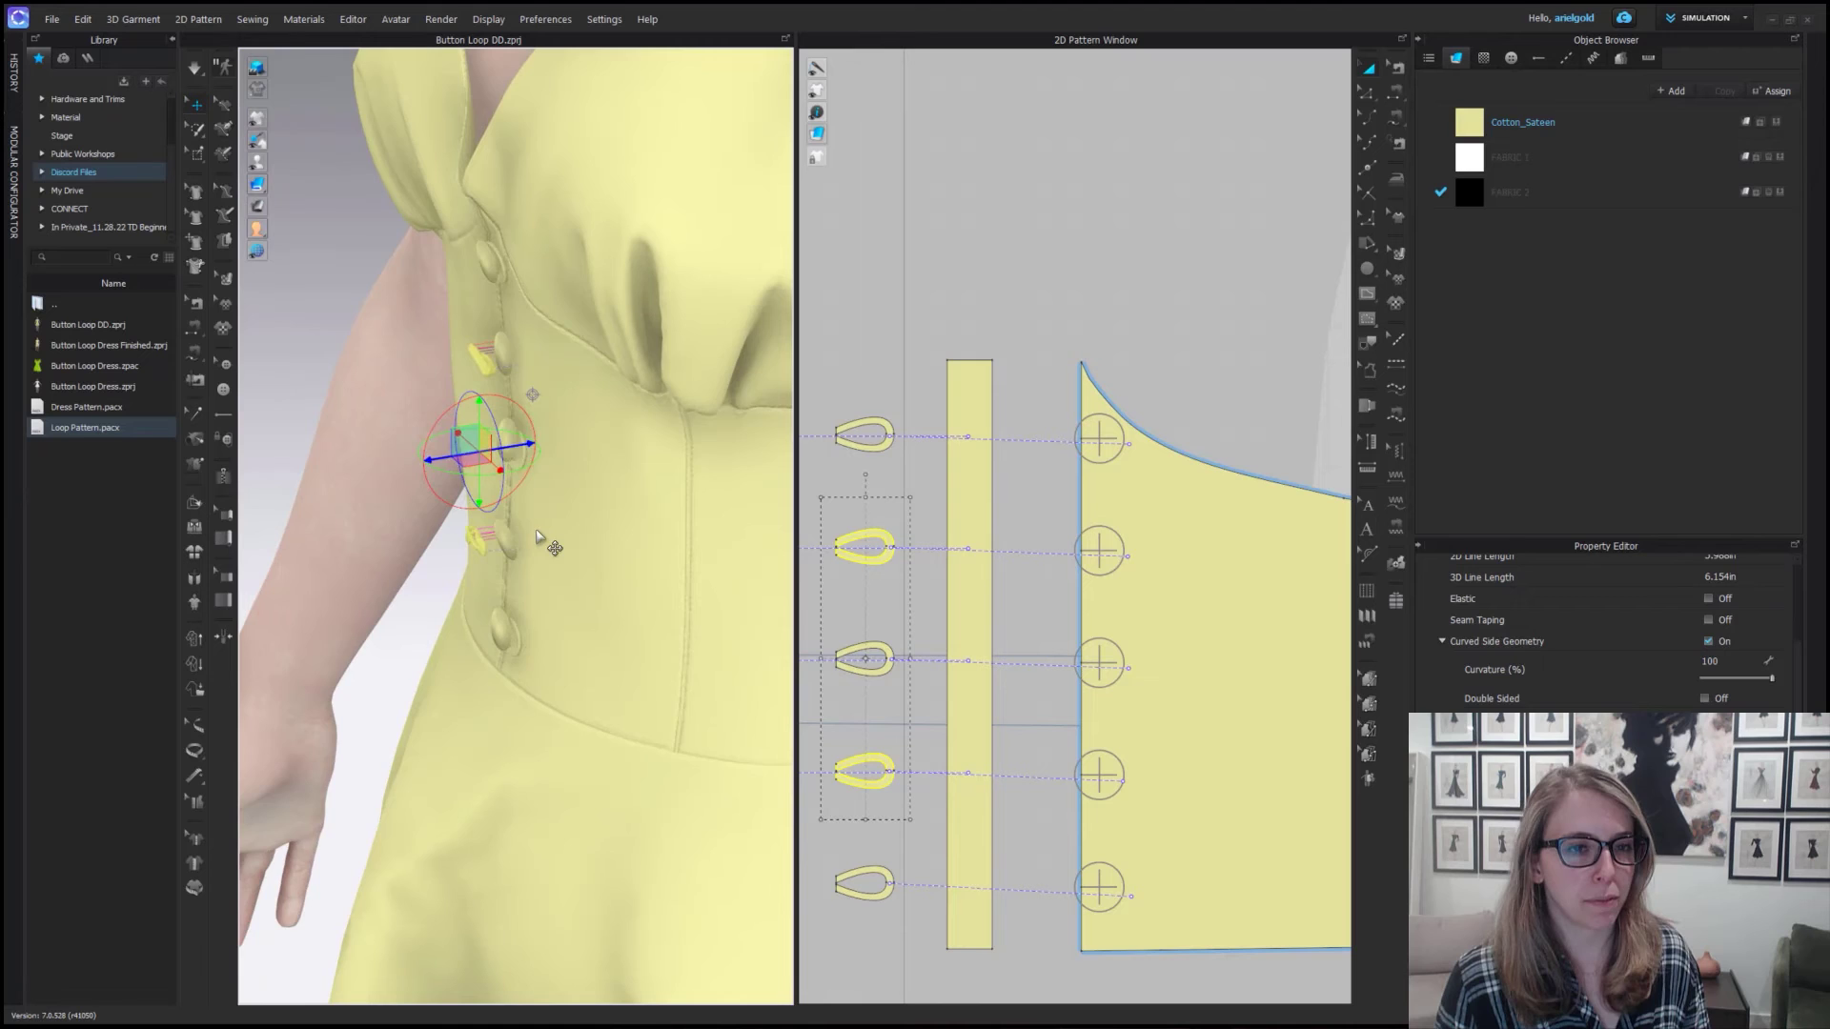
pyautogui.moveTo(545, 520); pyautogui.dragTo(602, 506, button='right')
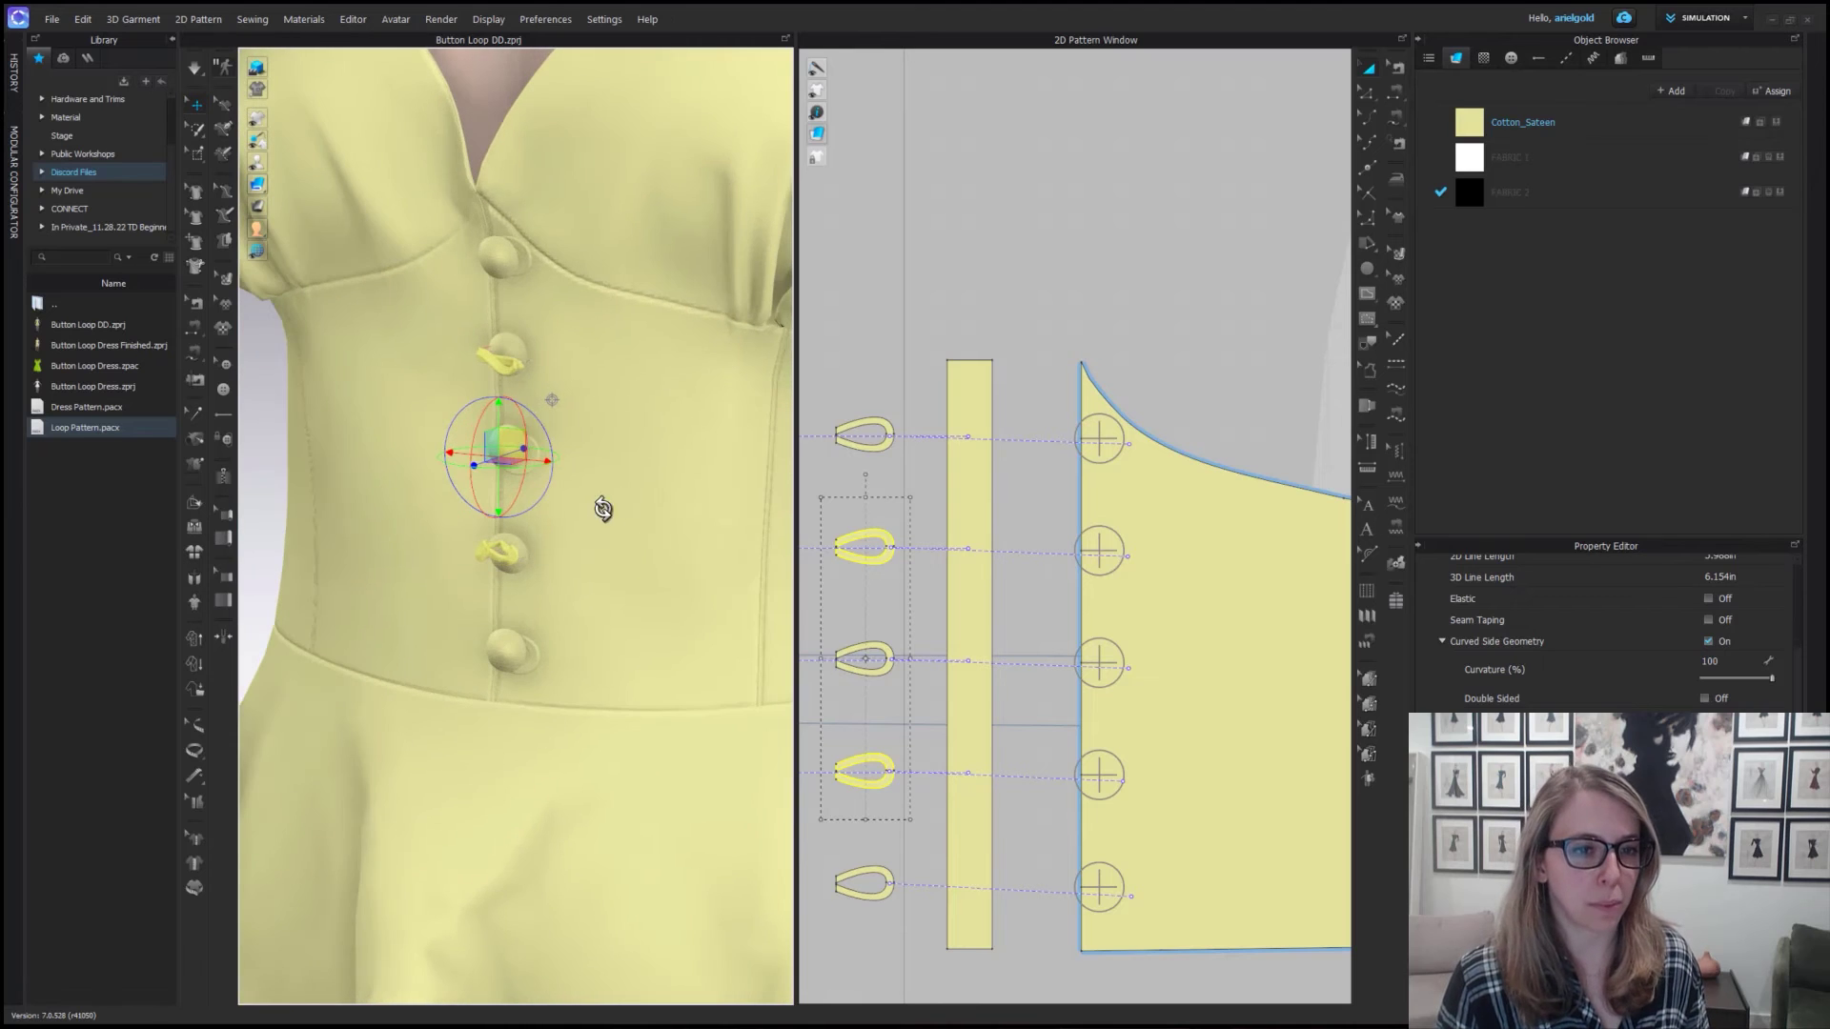
# Reset the 3D arrangement of the selected second and fourth loops.
pyautogui.rightClick(509, 559)
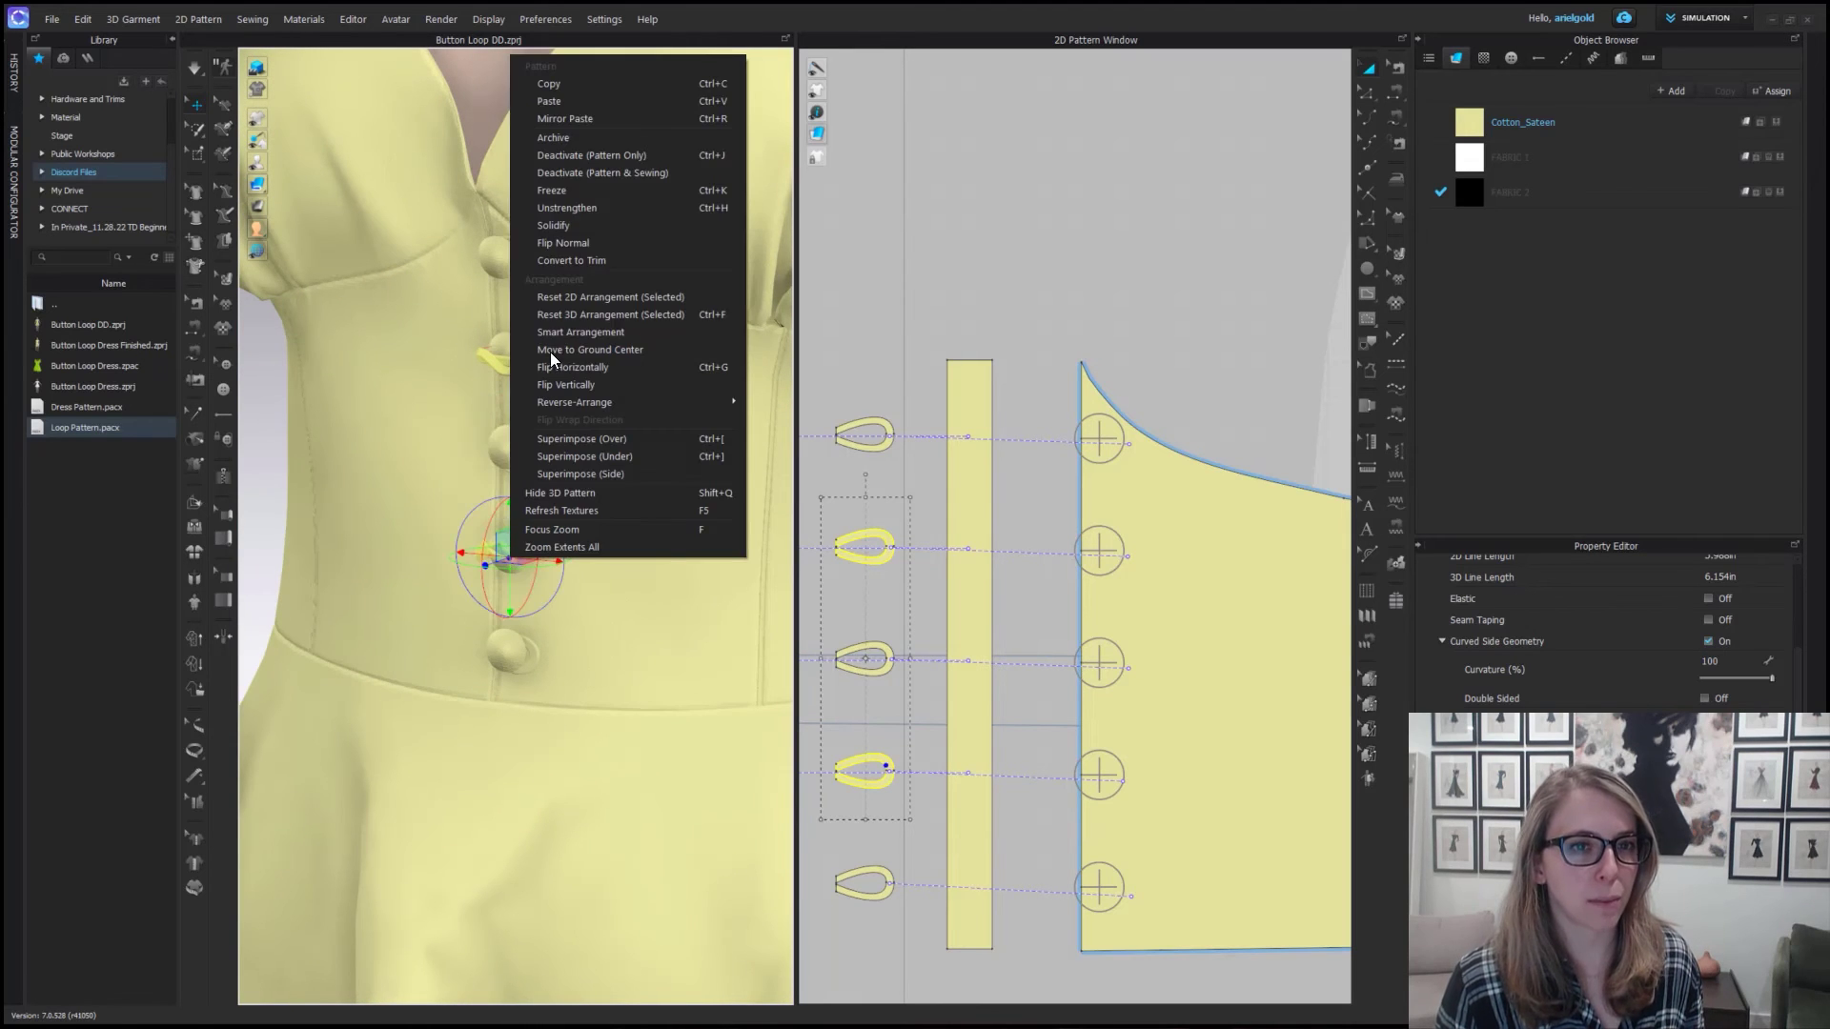
pyautogui.click(596, 305)
pyautogui.scroll(-5, 894, 564)
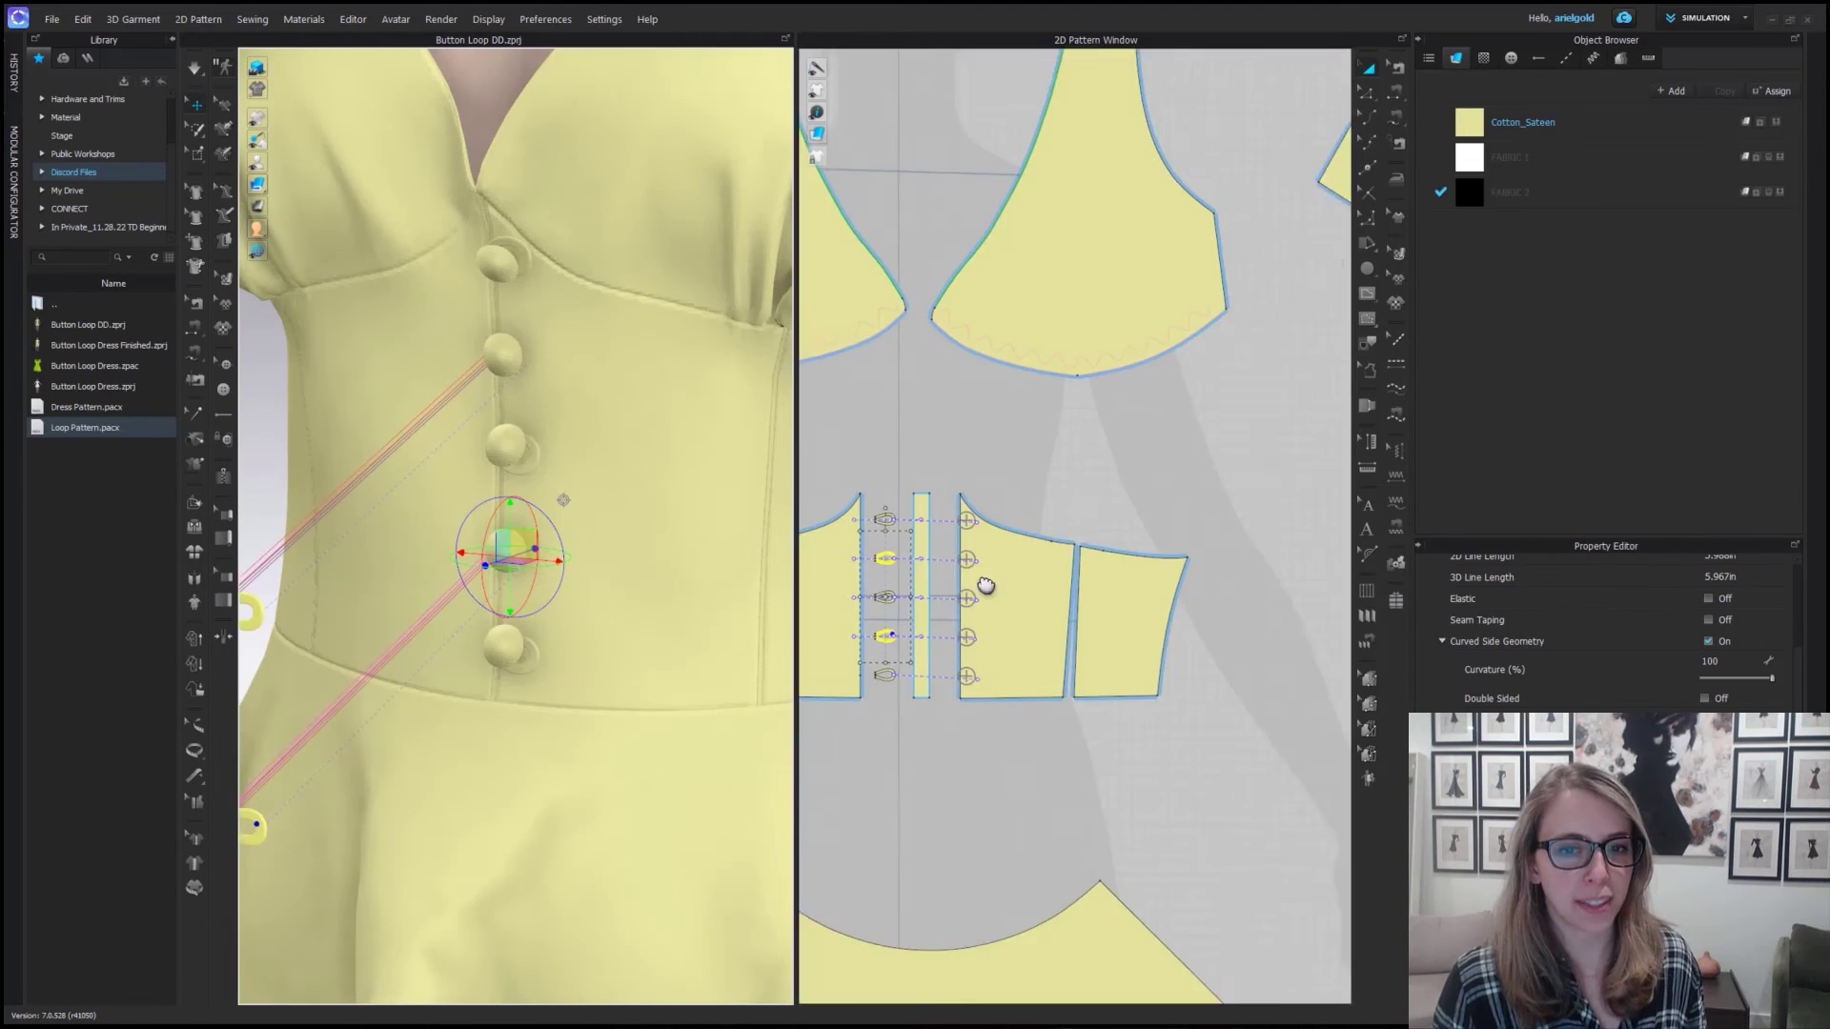
pyautogui.moveTo(985, 587); pyautogui.dragTo(1092, 571, button='middle')
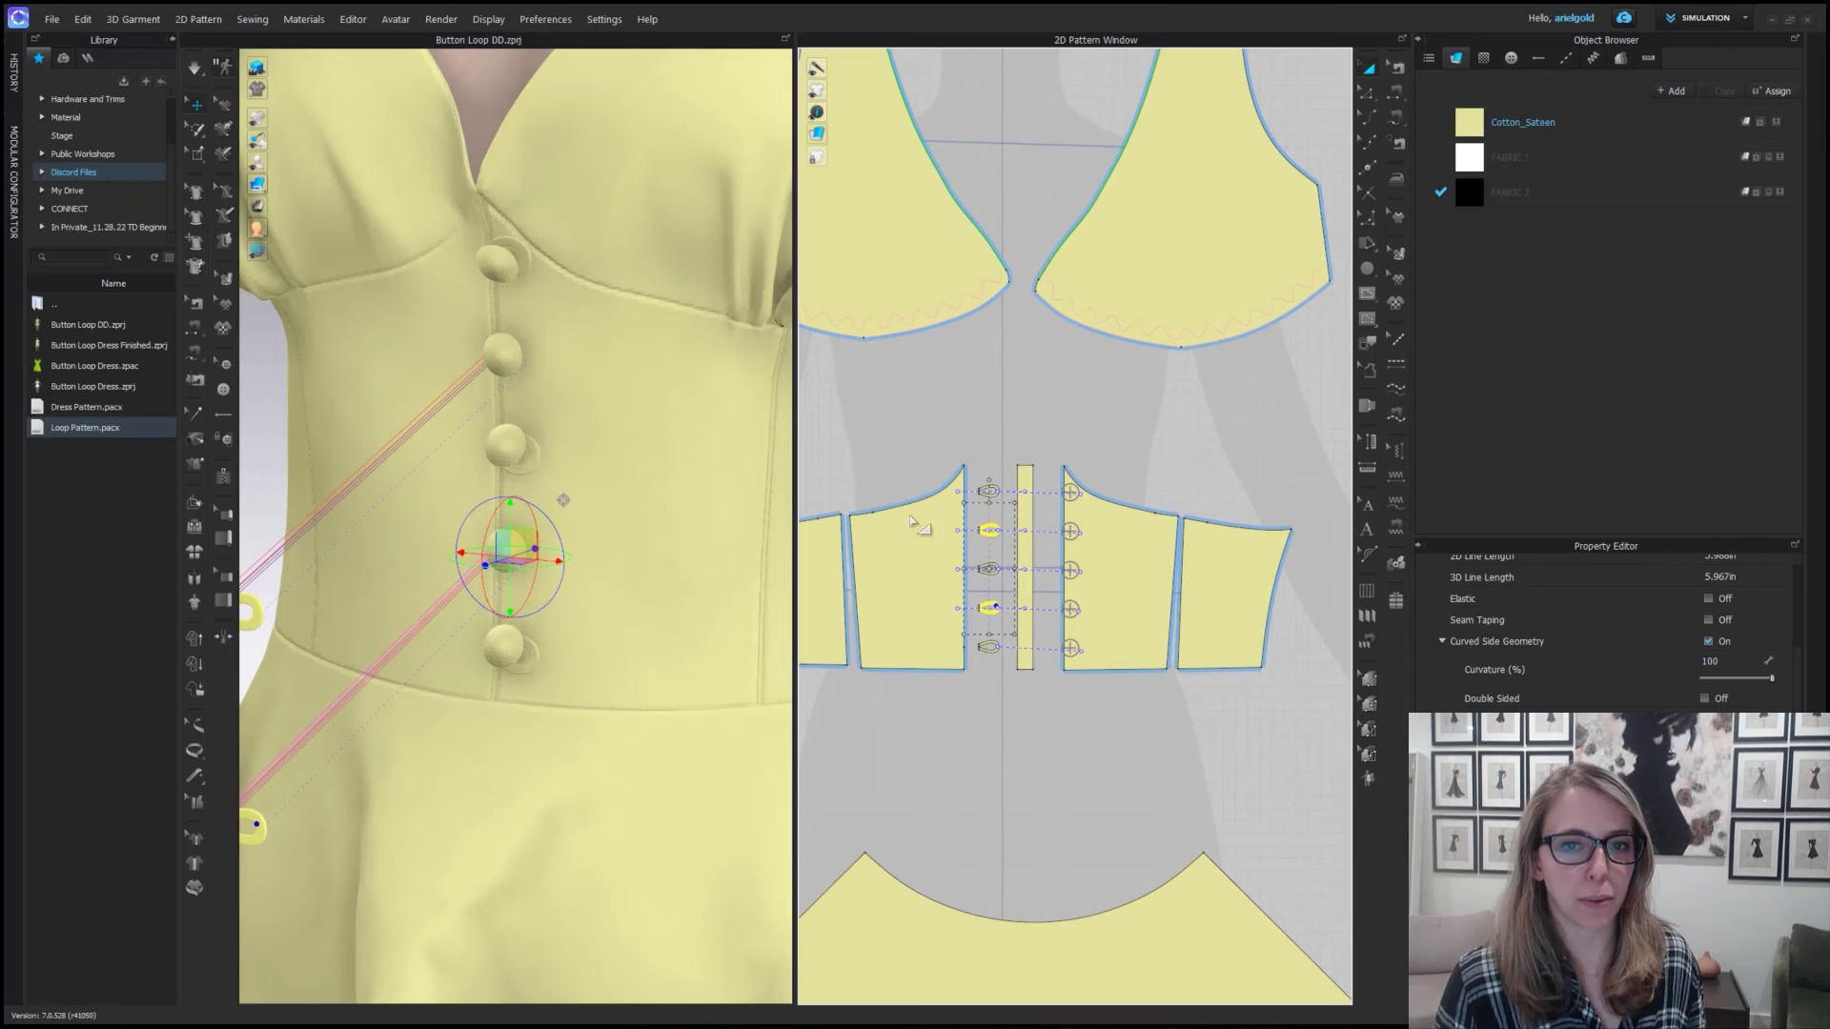
# Bring the detached second and fourth loops back to the center front using Superimpose (Side).
pyautogui.scroll(-3, 1013, 462)
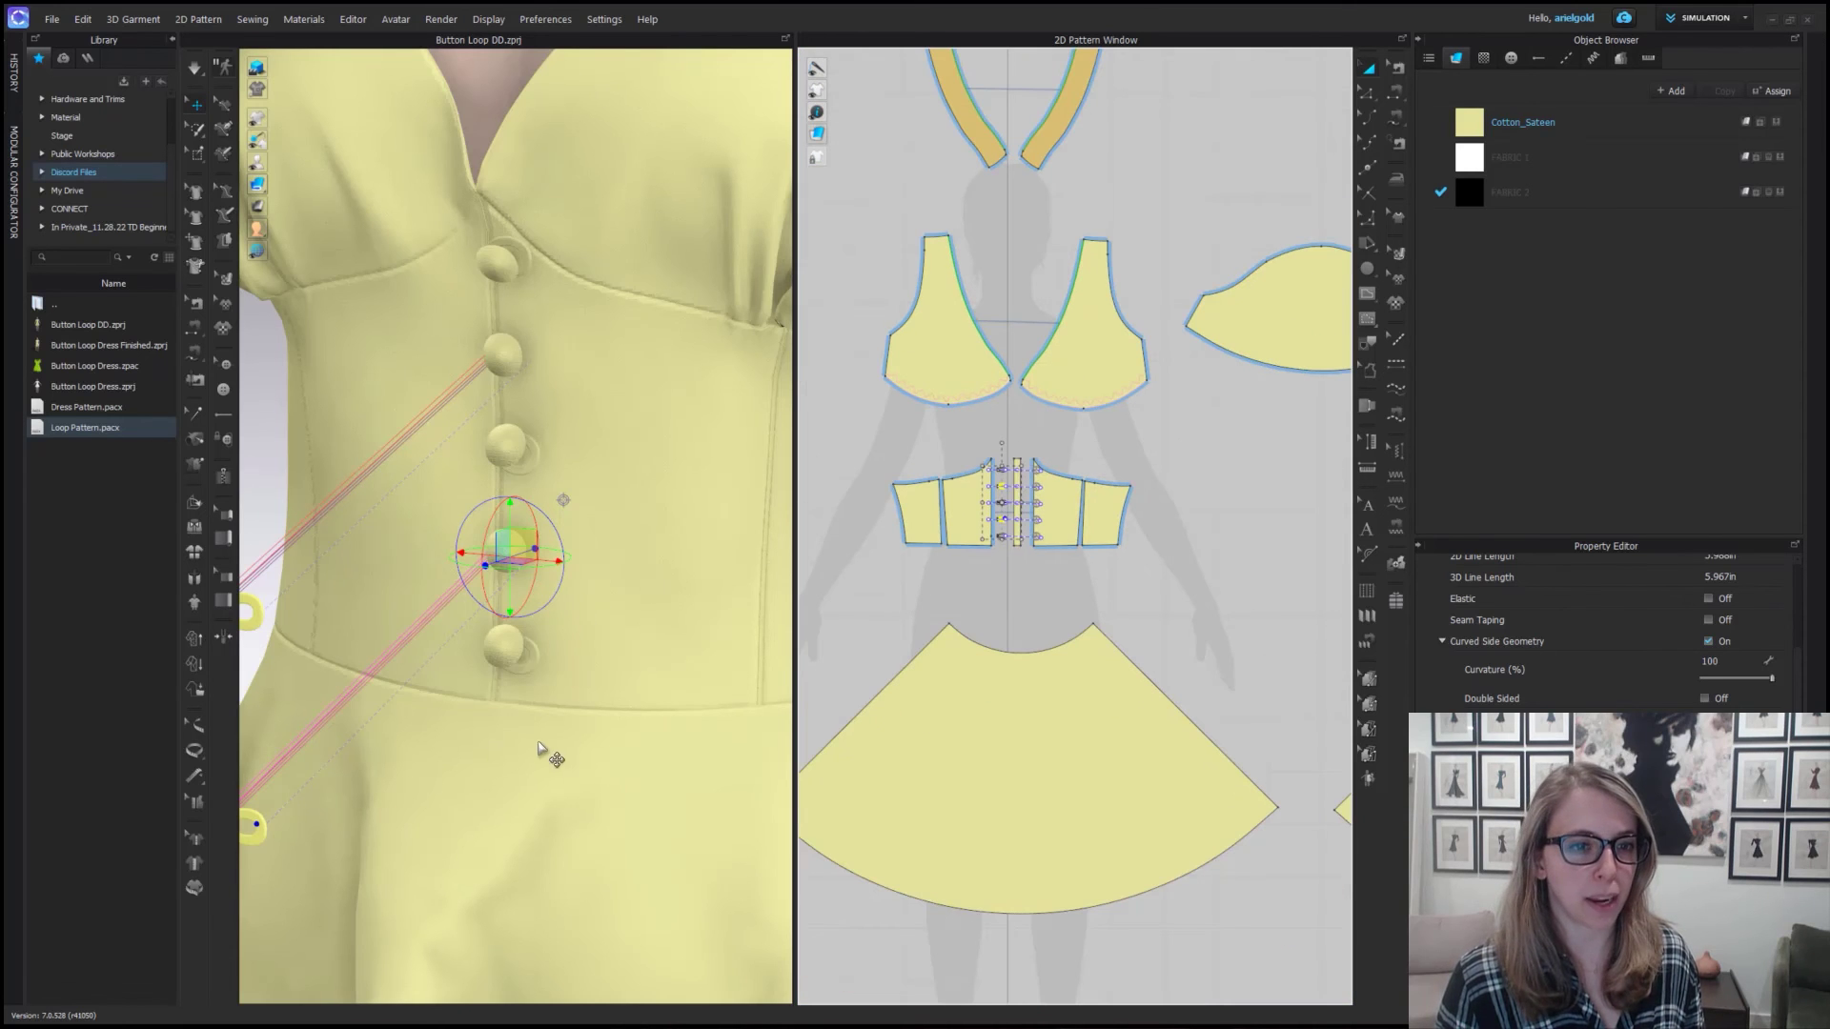
pyautogui.scroll(-2, 515, 539)
pyautogui.moveTo(514, 558); pyautogui.dragTo(773, 551, button='middle')
pyautogui.click(437, 646)
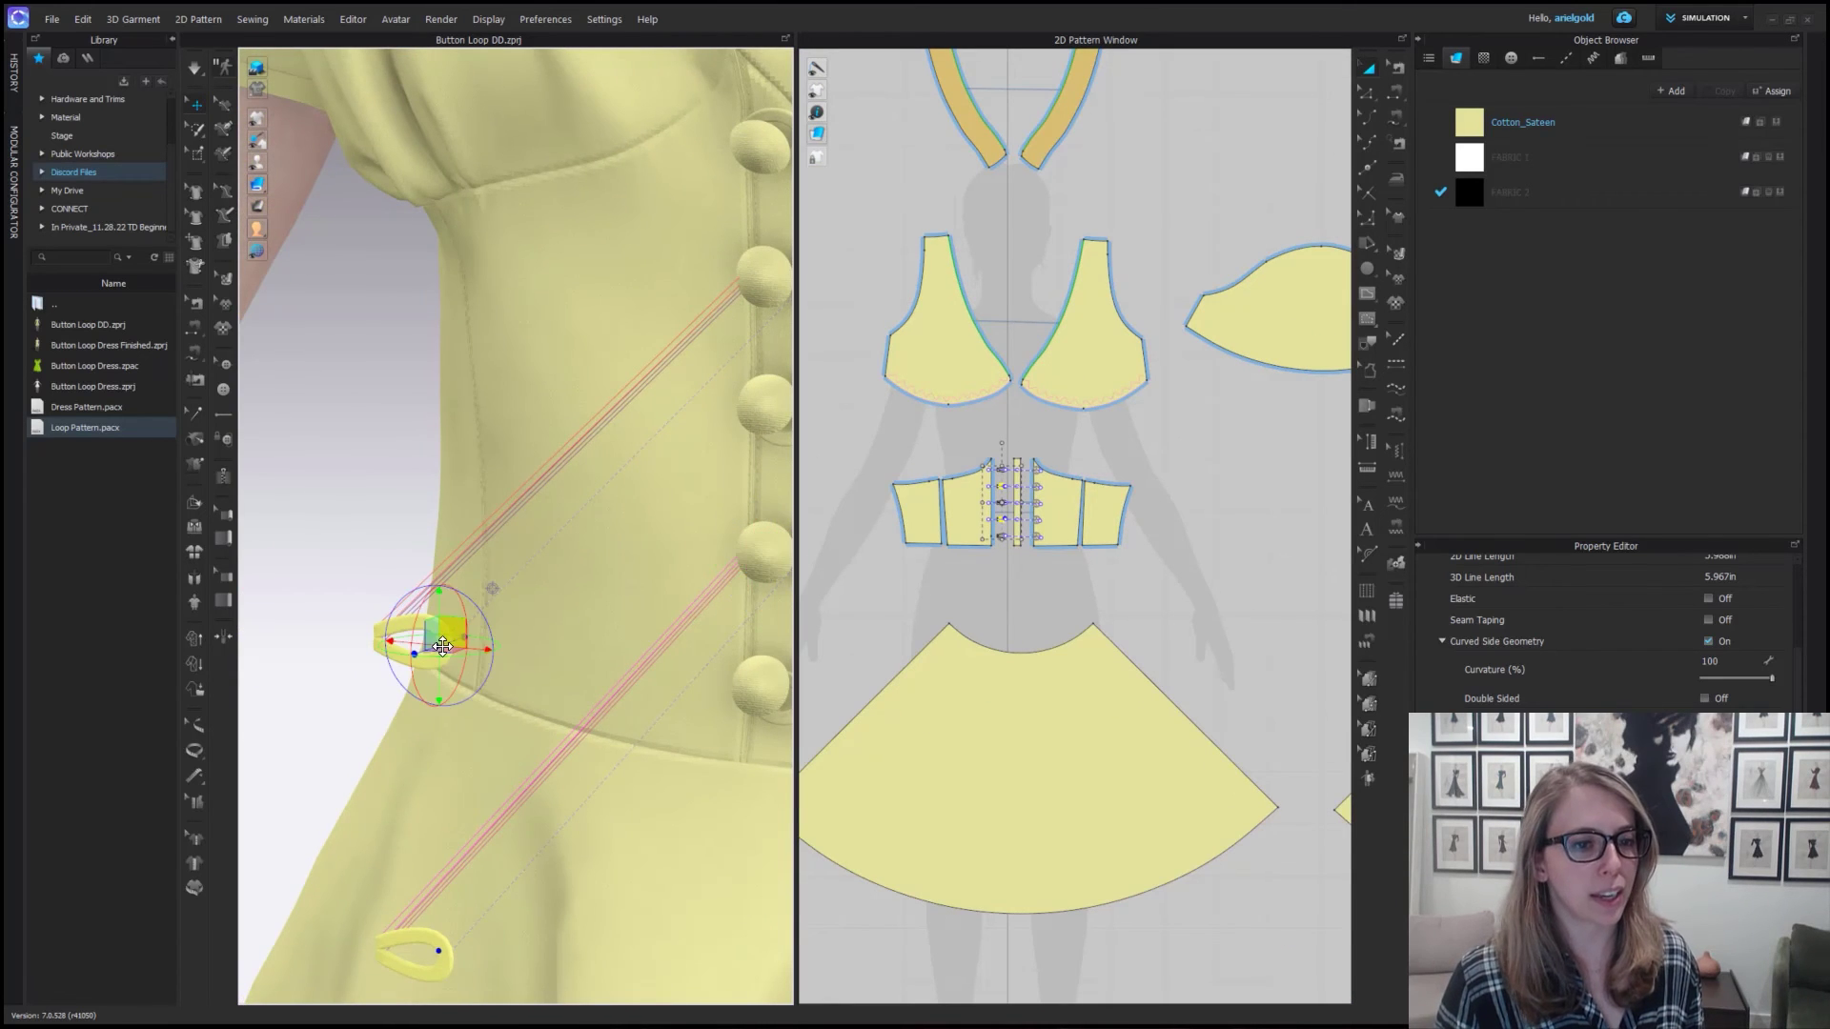
pyautogui.rightClick(443, 646)
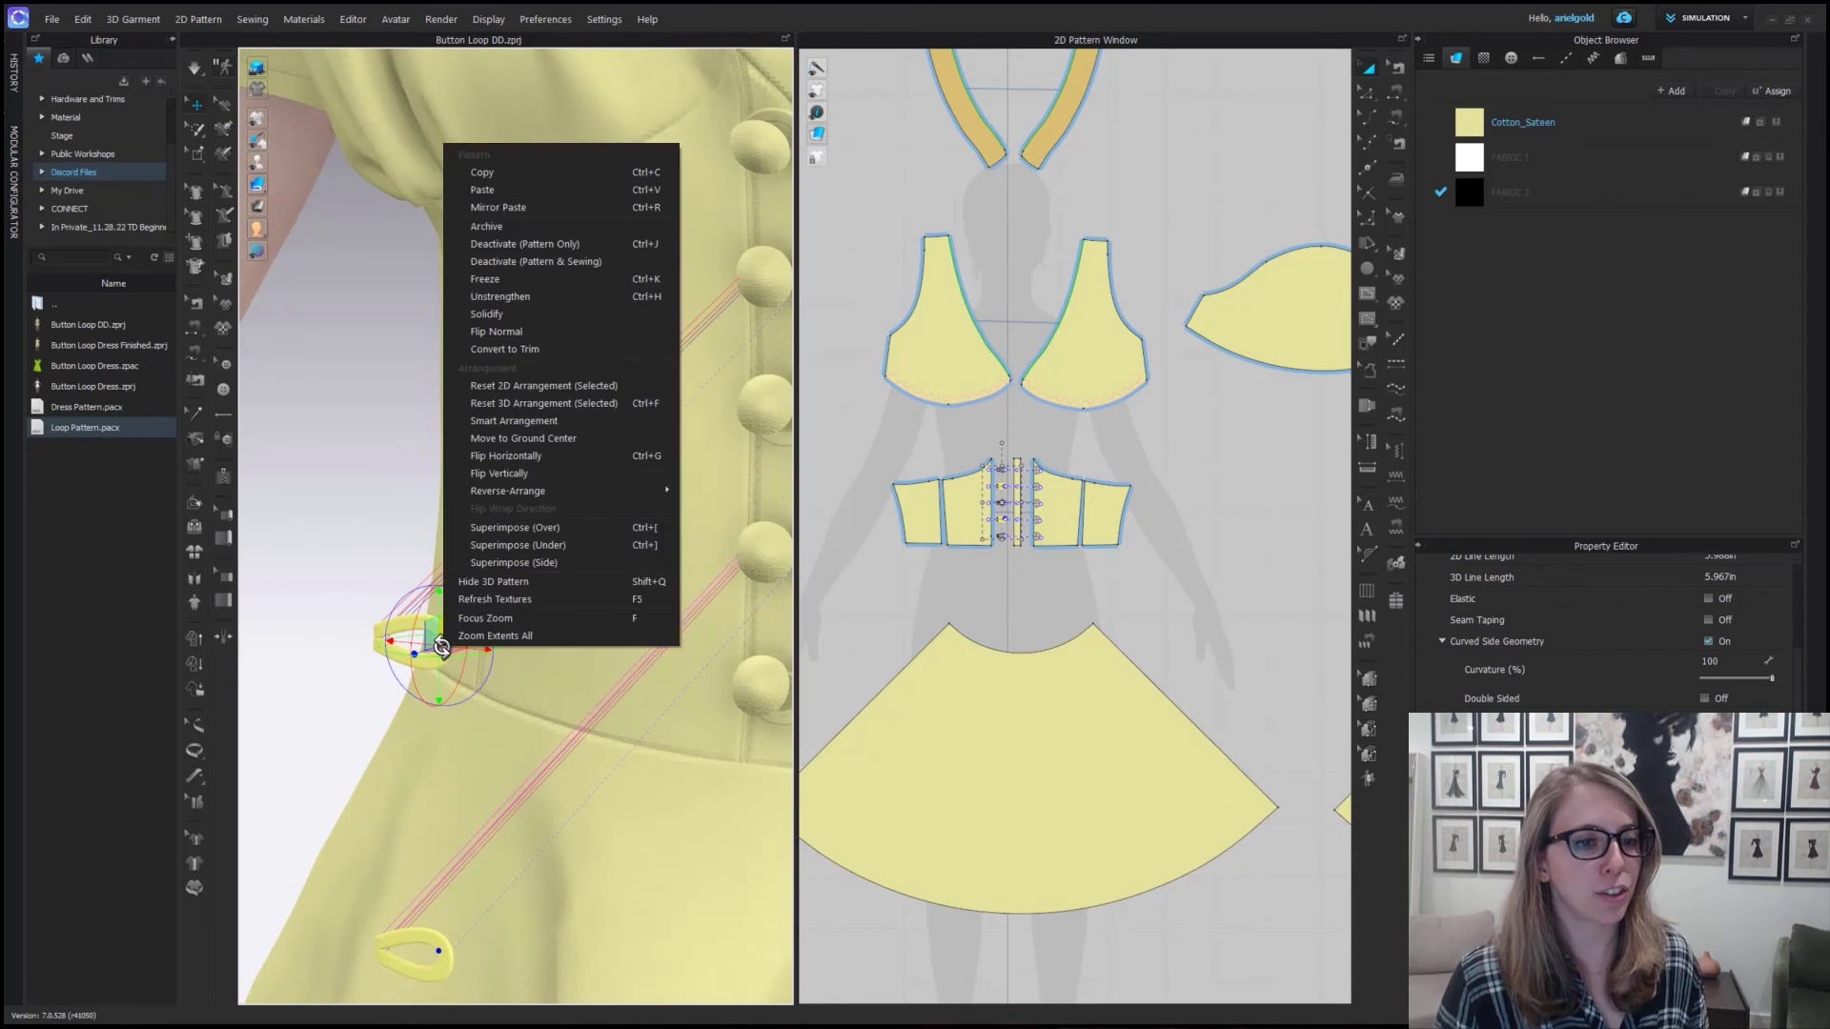
pyautogui.click(551, 567)
pyautogui.moveTo(549, 566)
pyautogui.mouseDown(button='right')
pyautogui.moveTo(515, 555)
pyautogui.moveTo(563, 568)
pyautogui.mouseUp(button='right')
pyautogui.moveTo(485, 600); pyautogui.dragTo(477, 606, button='middle')
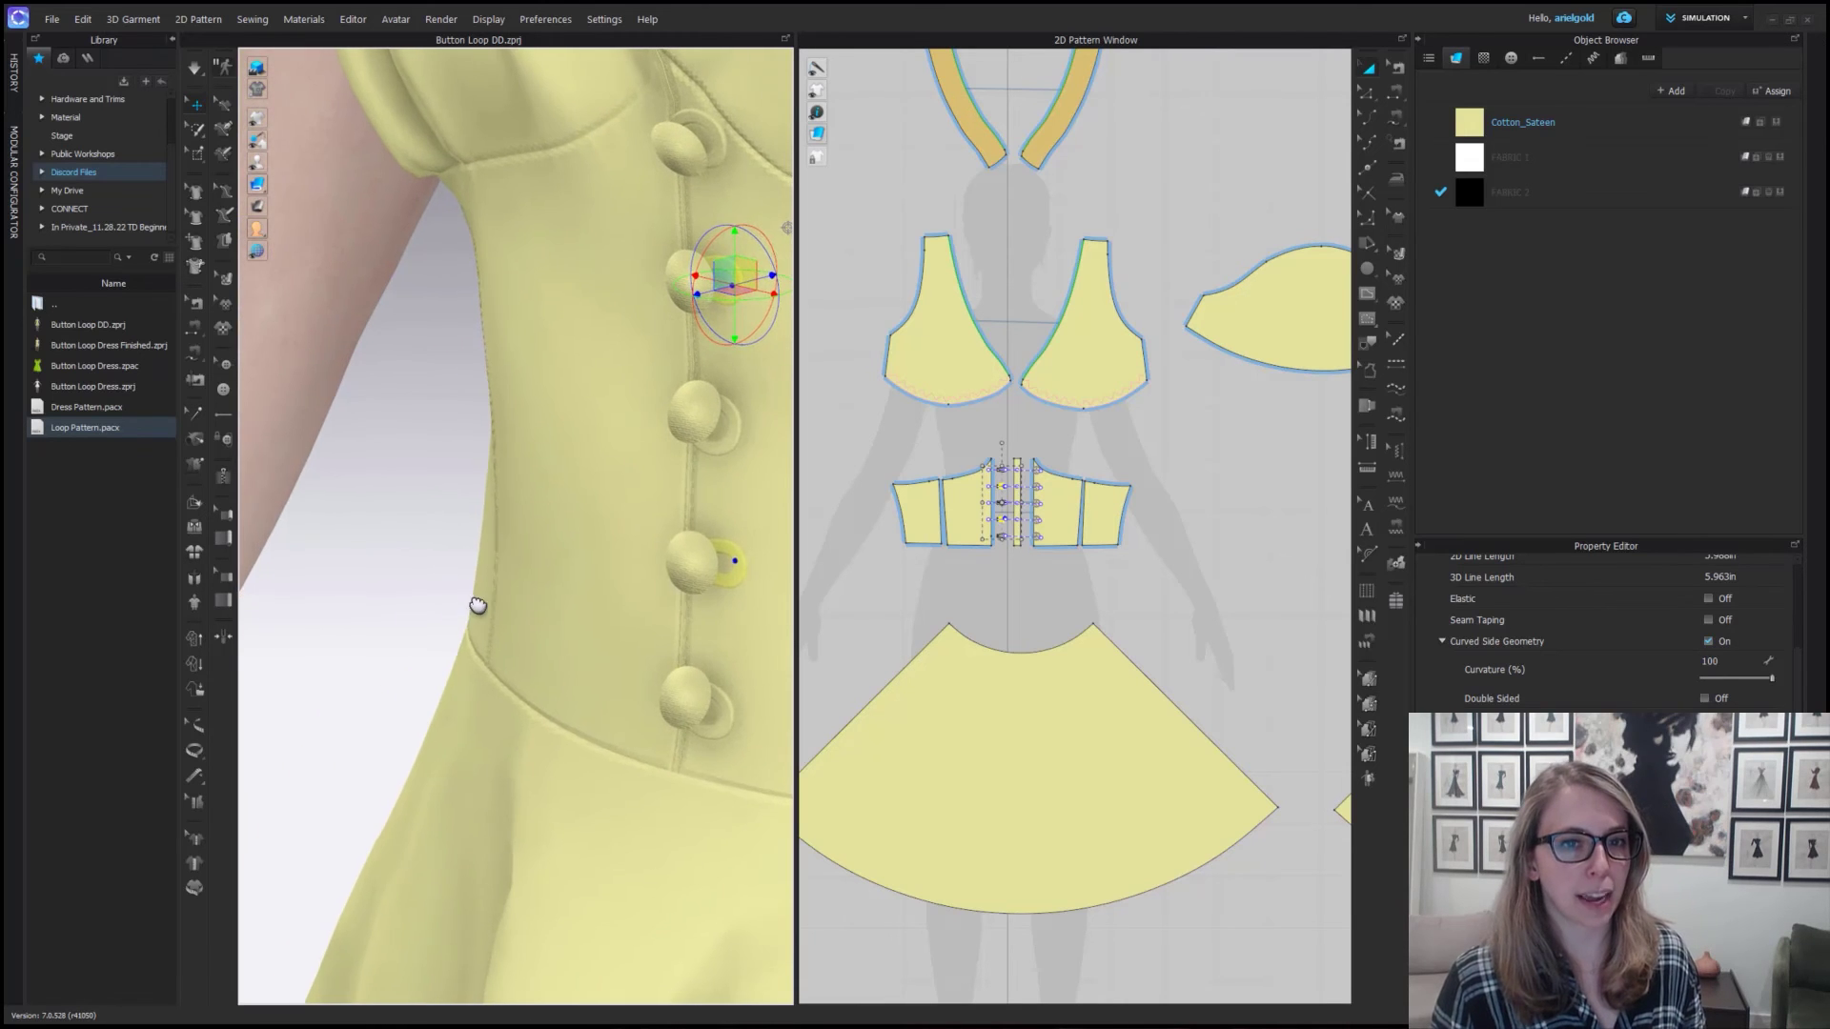
# Simulate the garment to settle the second and fourth loops around their buttons, and stop the simulation.
pyautogui.moveTo(477, 605); pyautogui.dragTo(617, 435, button='right')
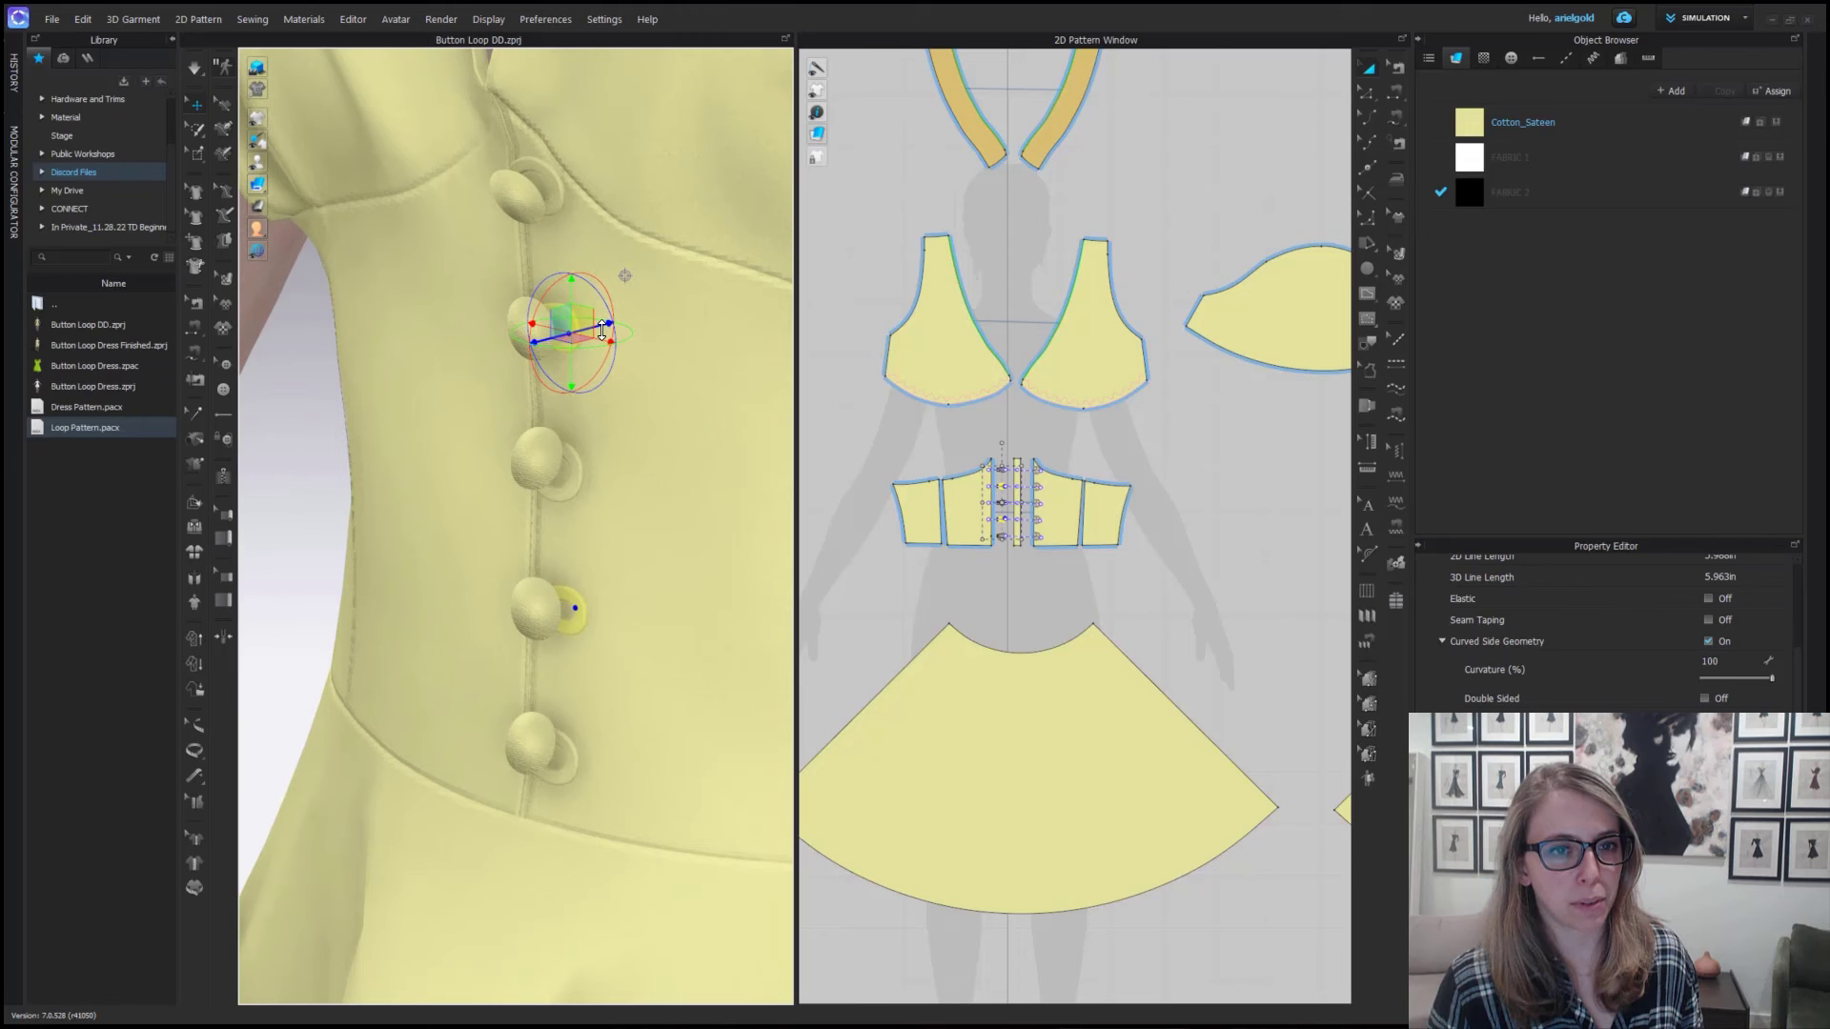
pyautogui.moveTo(599, 624); pyautogui.dragTo(576, 613, button='right')
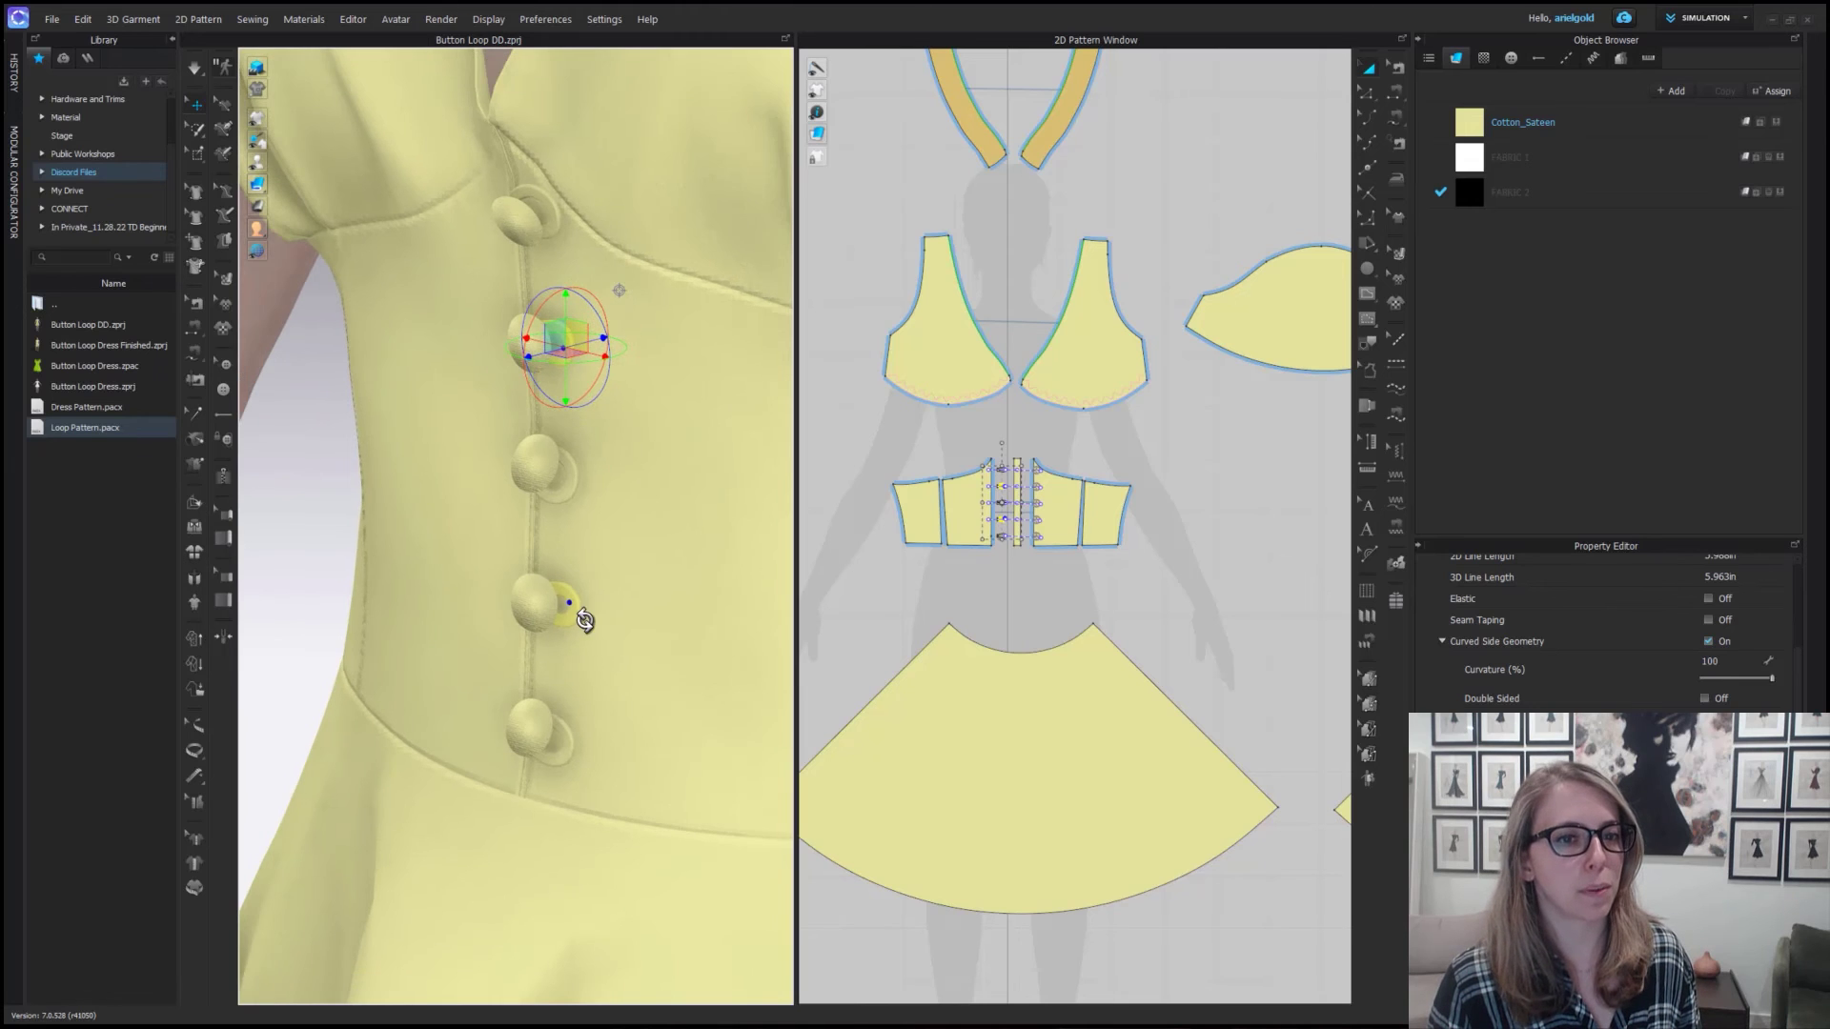
pyautogui.click(581, 617)
pyautogui.press('space')
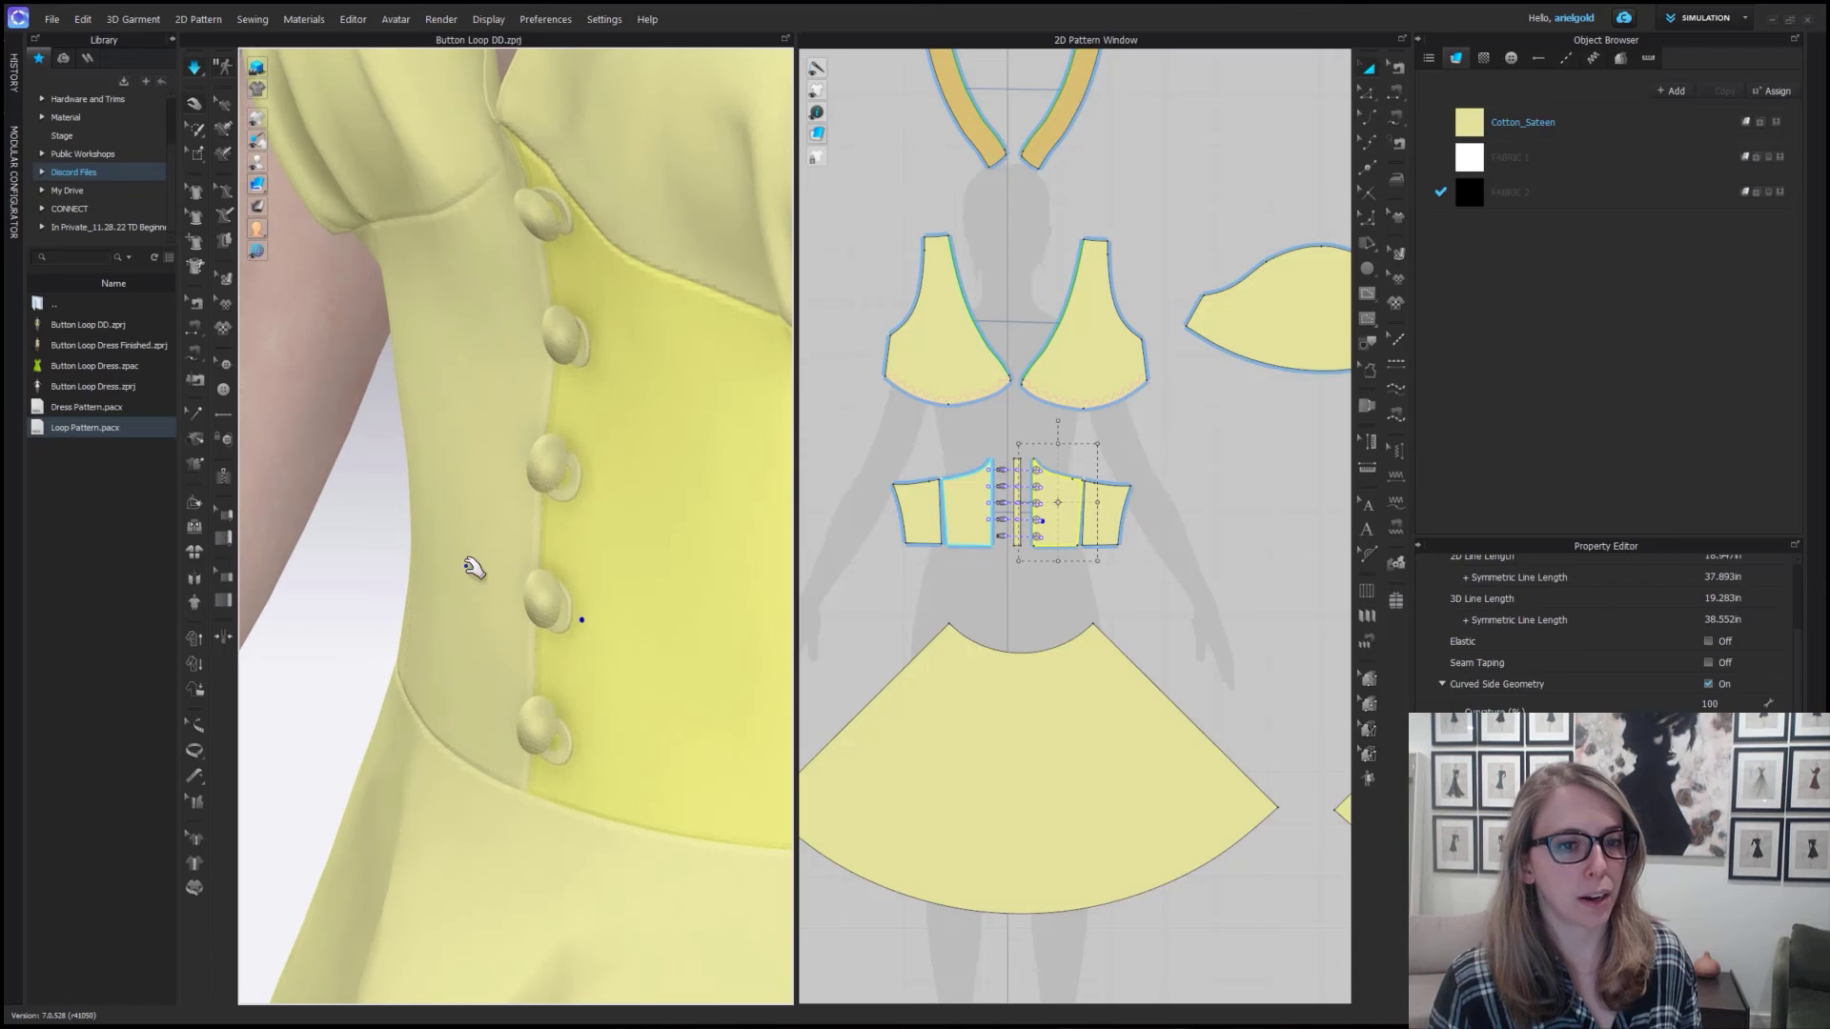
pyautogui.press('space')
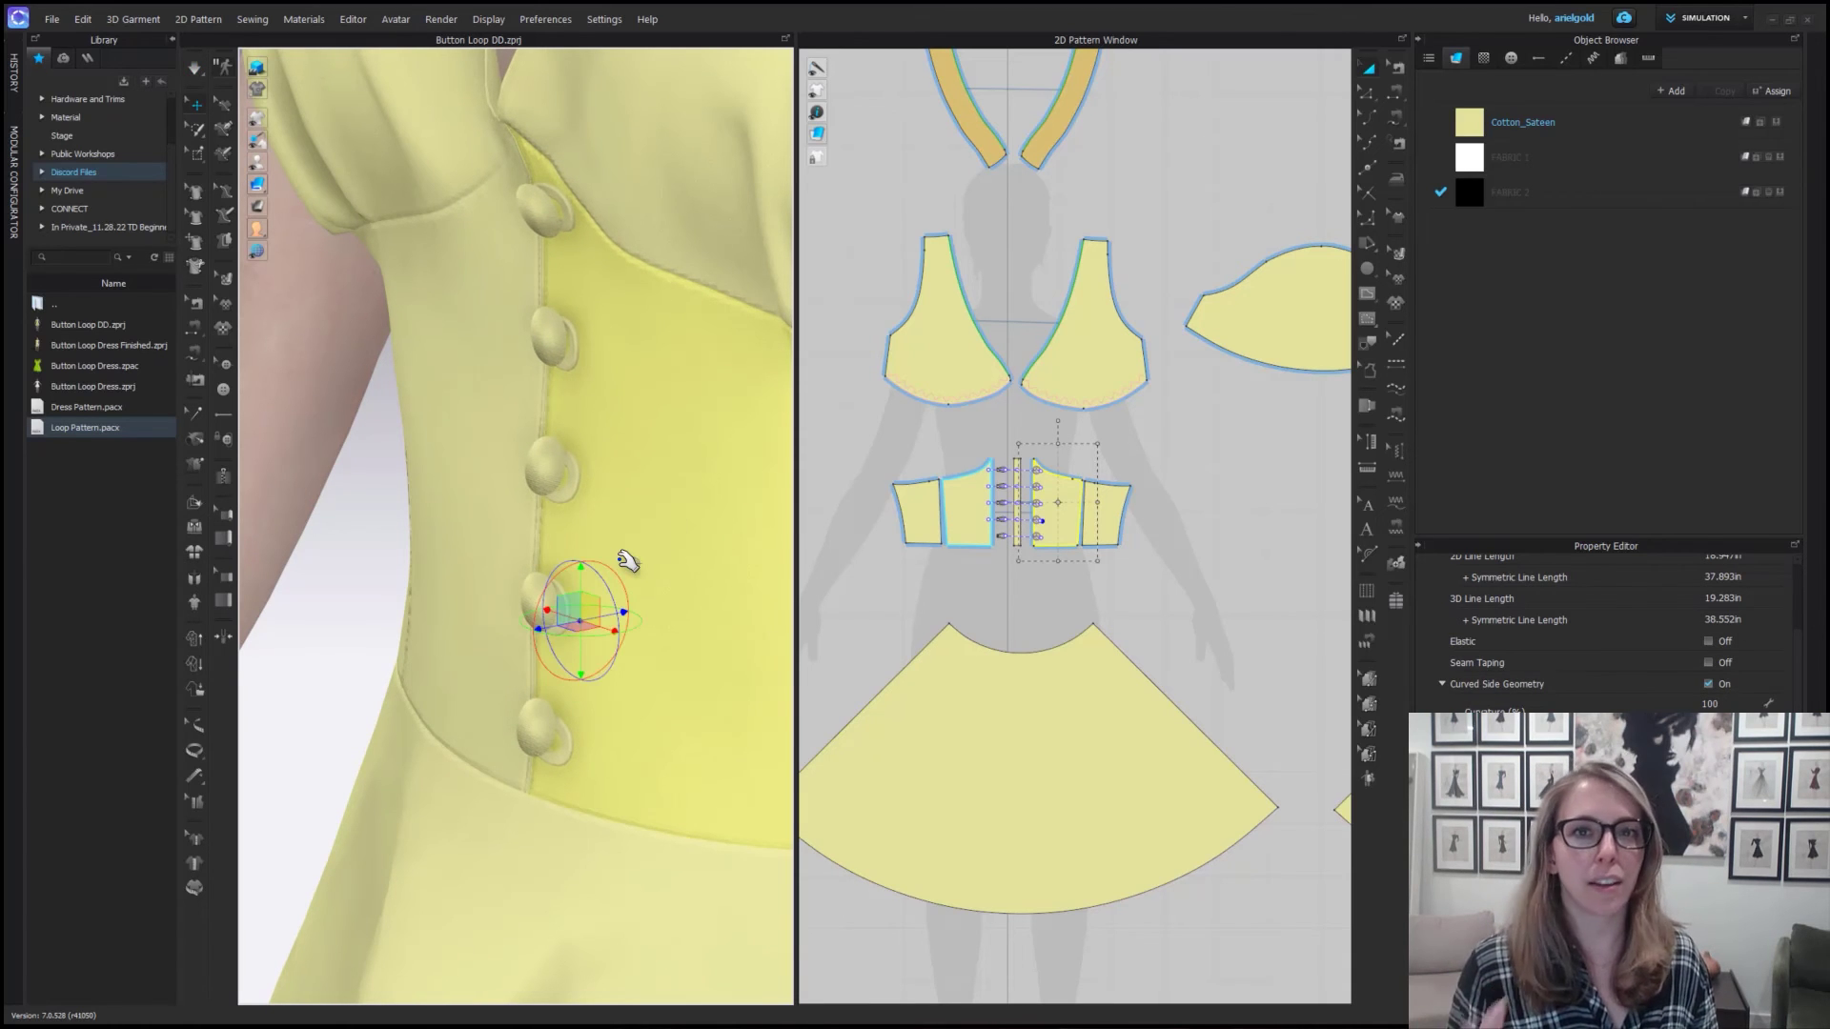
# Select the outlines of all five loops in the 2D pattern, enable Elastic with a ratio of 100, and clear the selection.
pyautogui.moveTo(310, 835); pyautogui.dragTo(537, 430, button='right')
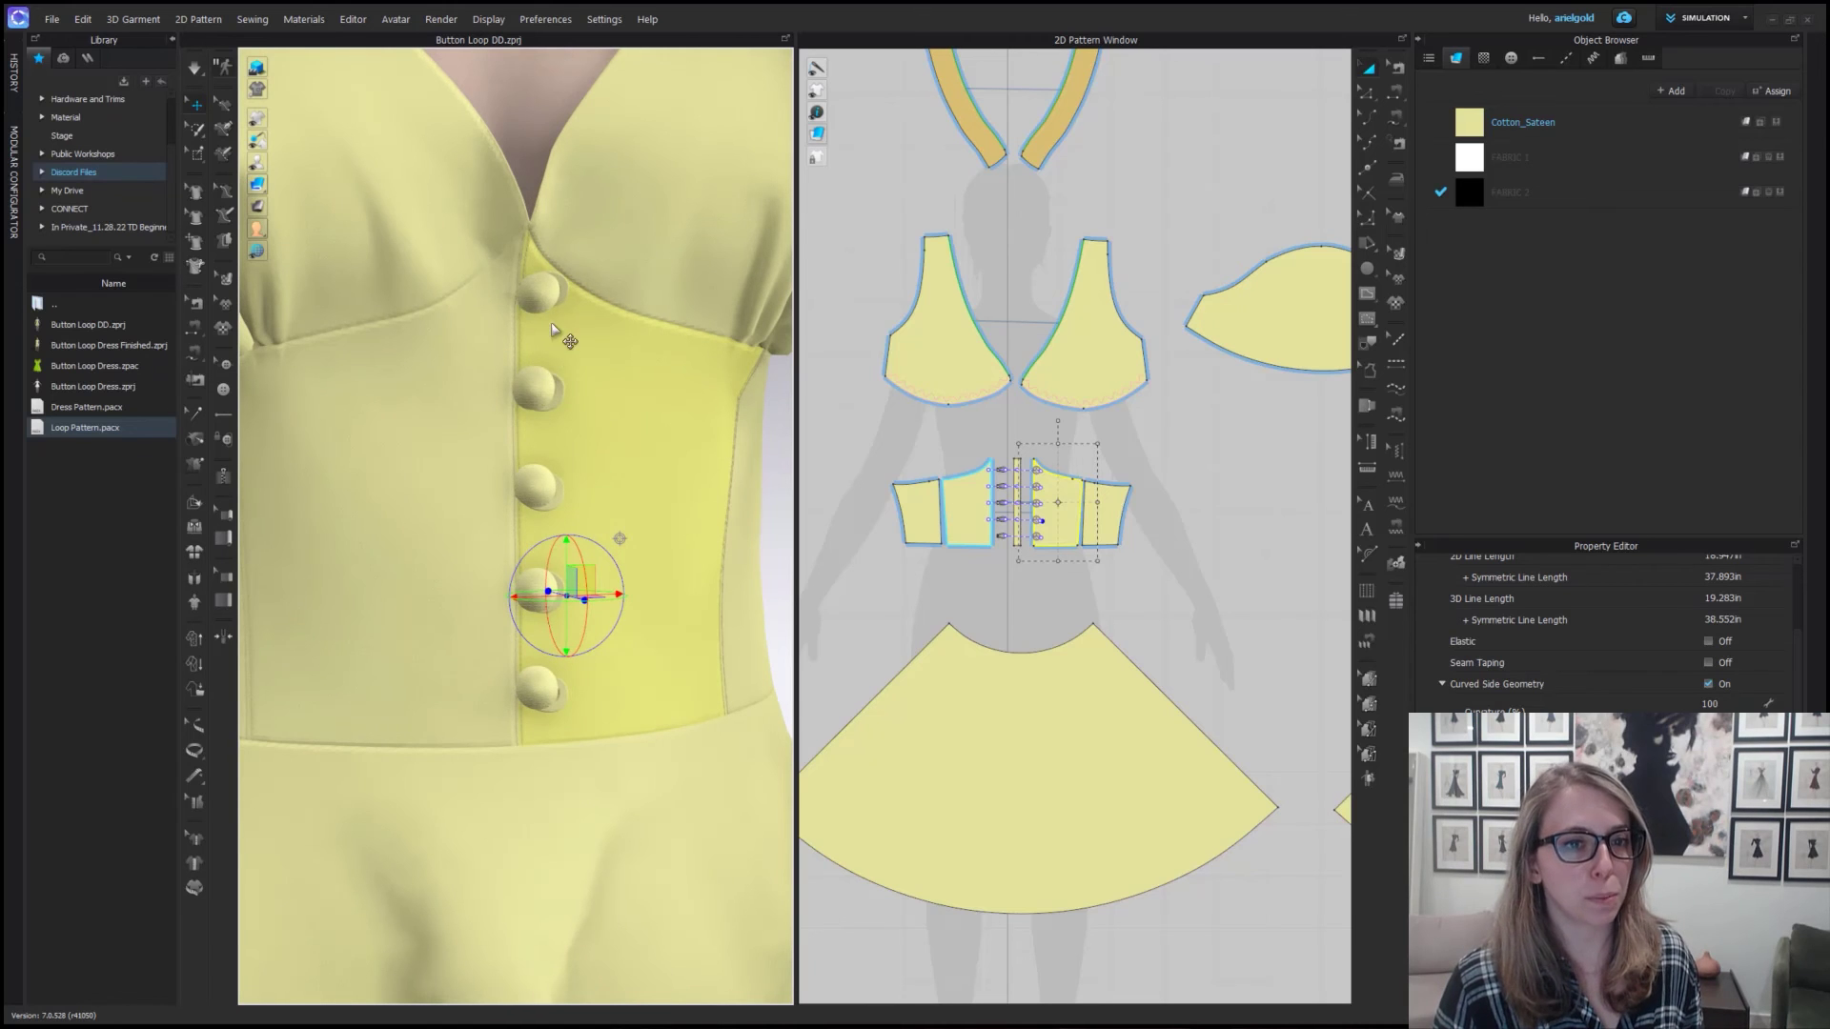
pyautogui.scroll(5, 991, 548)
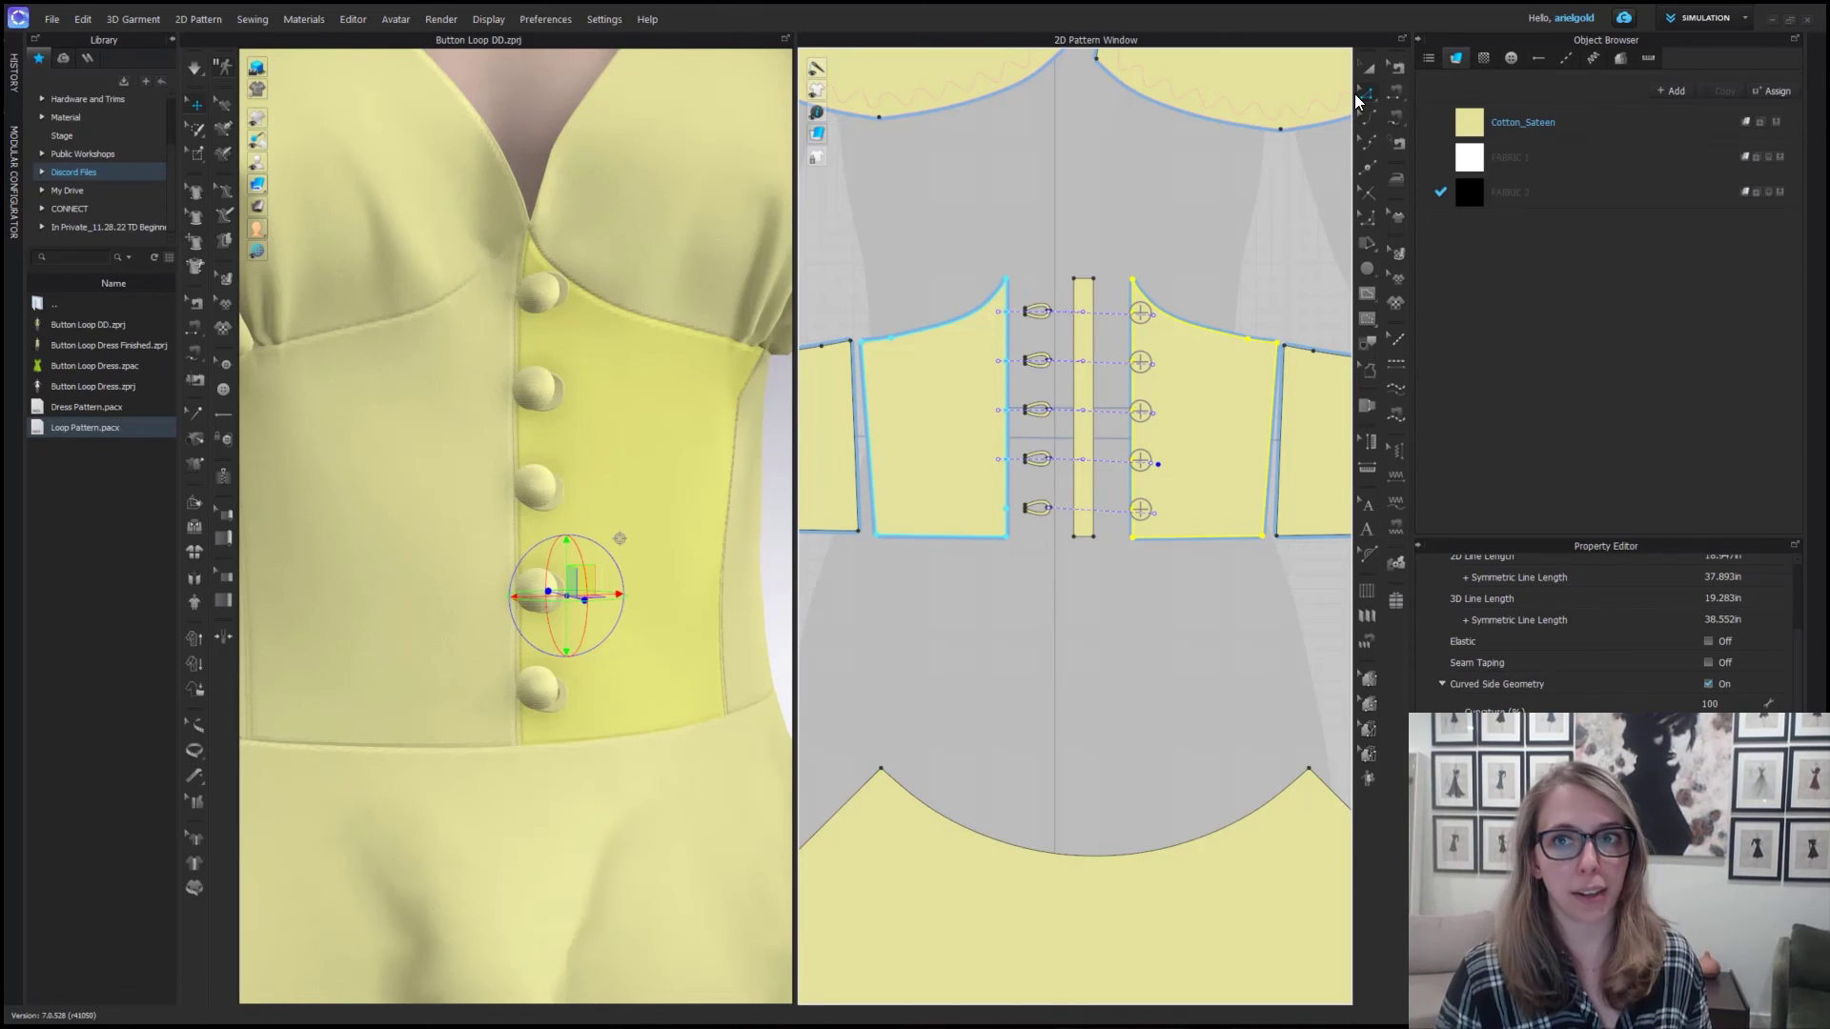
pyautogui.click(1368, 94)
pyautogui.click(1020, 288)
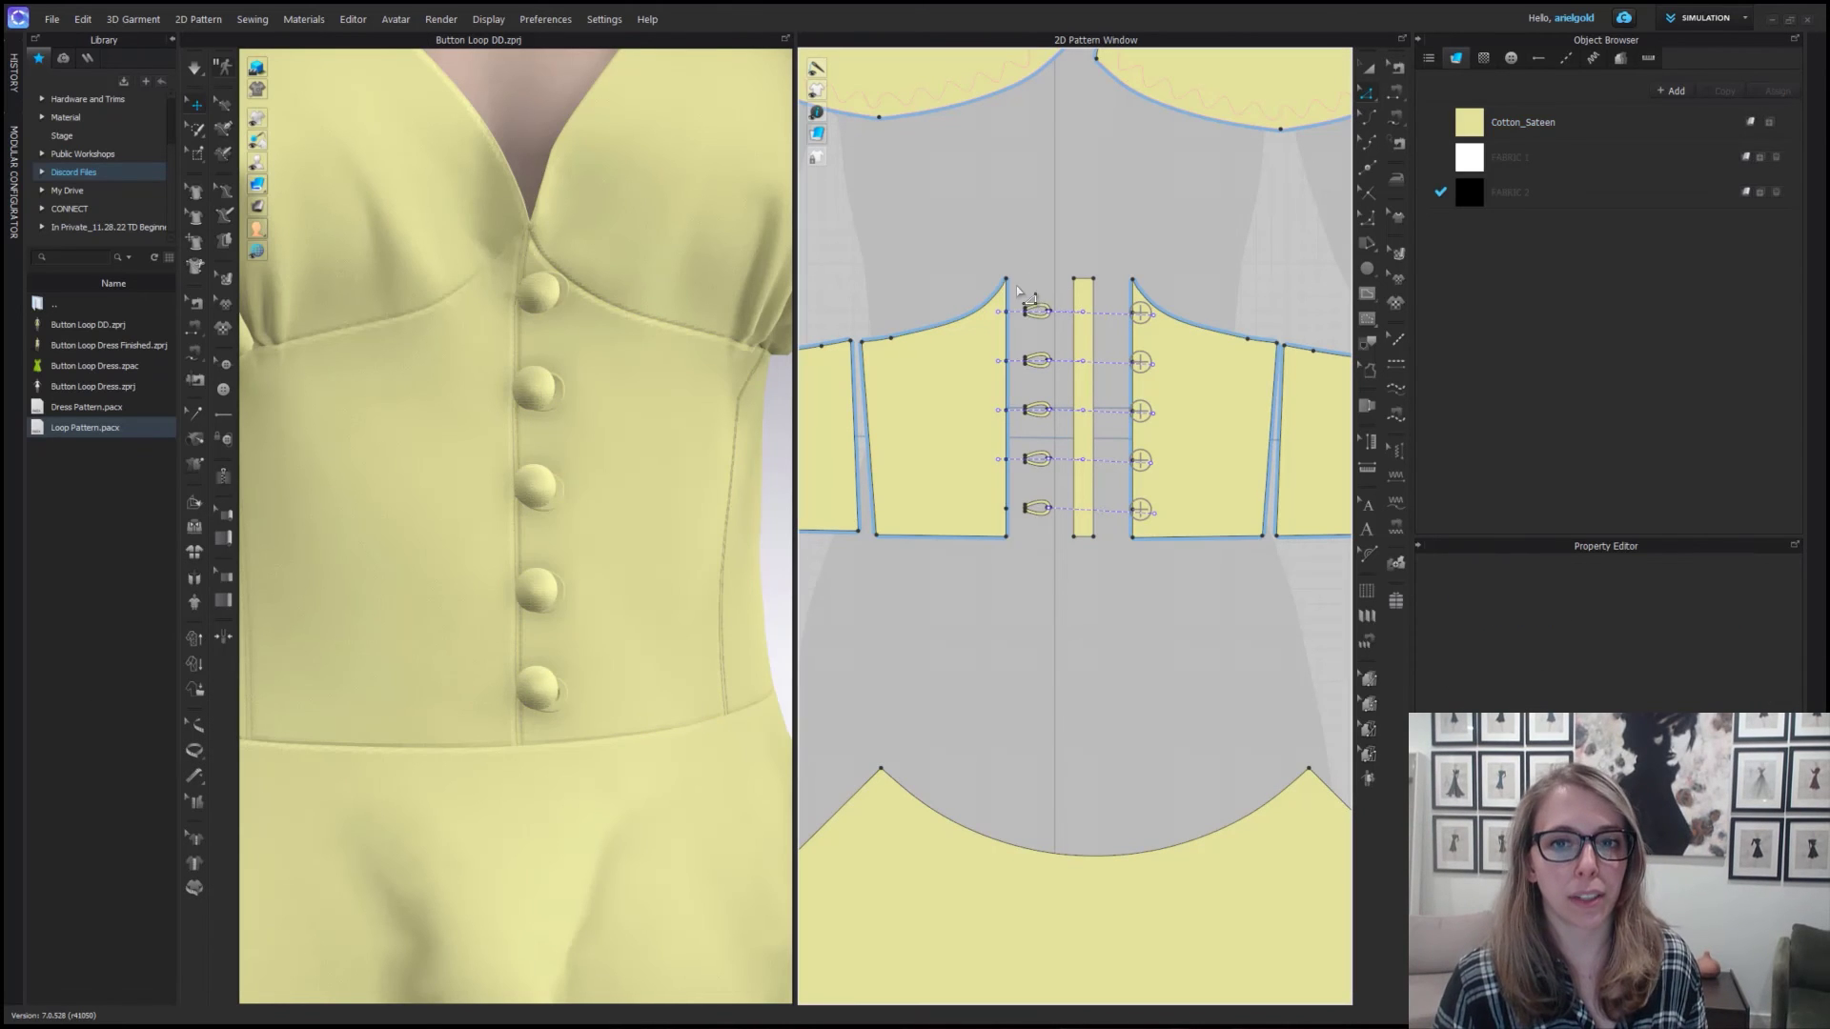
pyautogui.moveTo(1051, 467); pyautogui.dragTo(1057, 523)
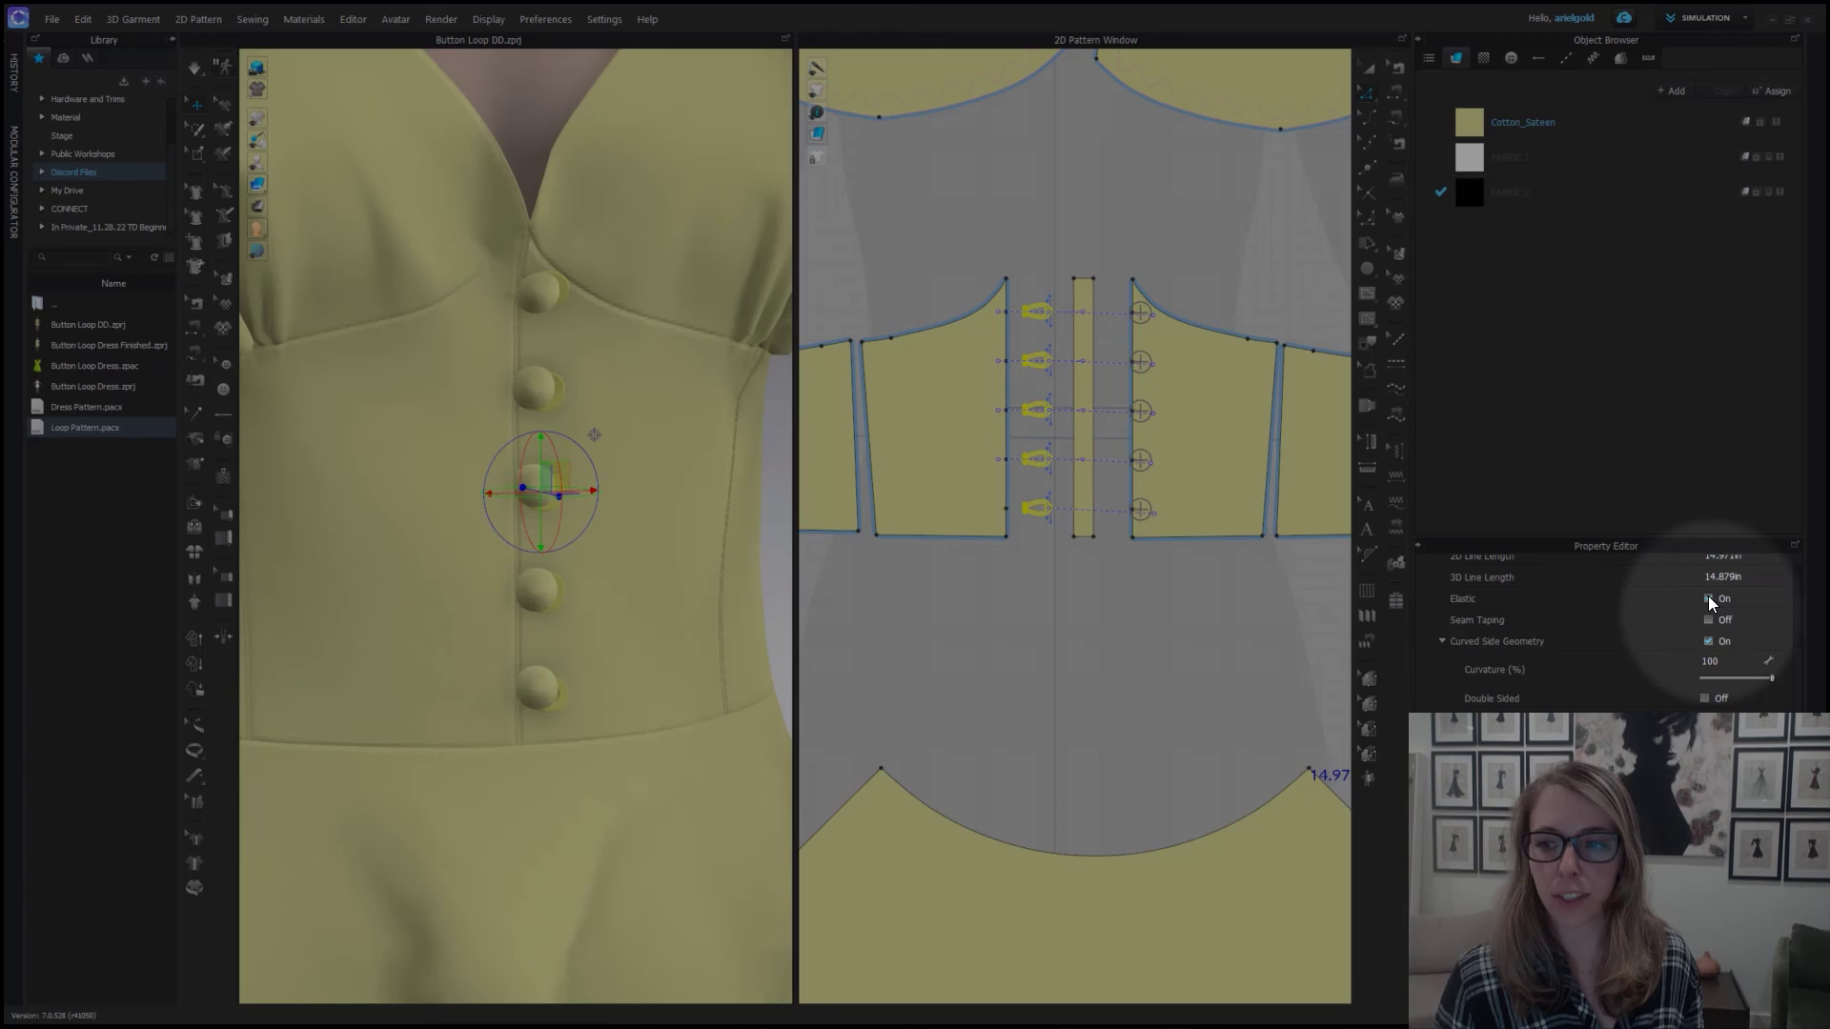
pyautogui.click(1708, 599)
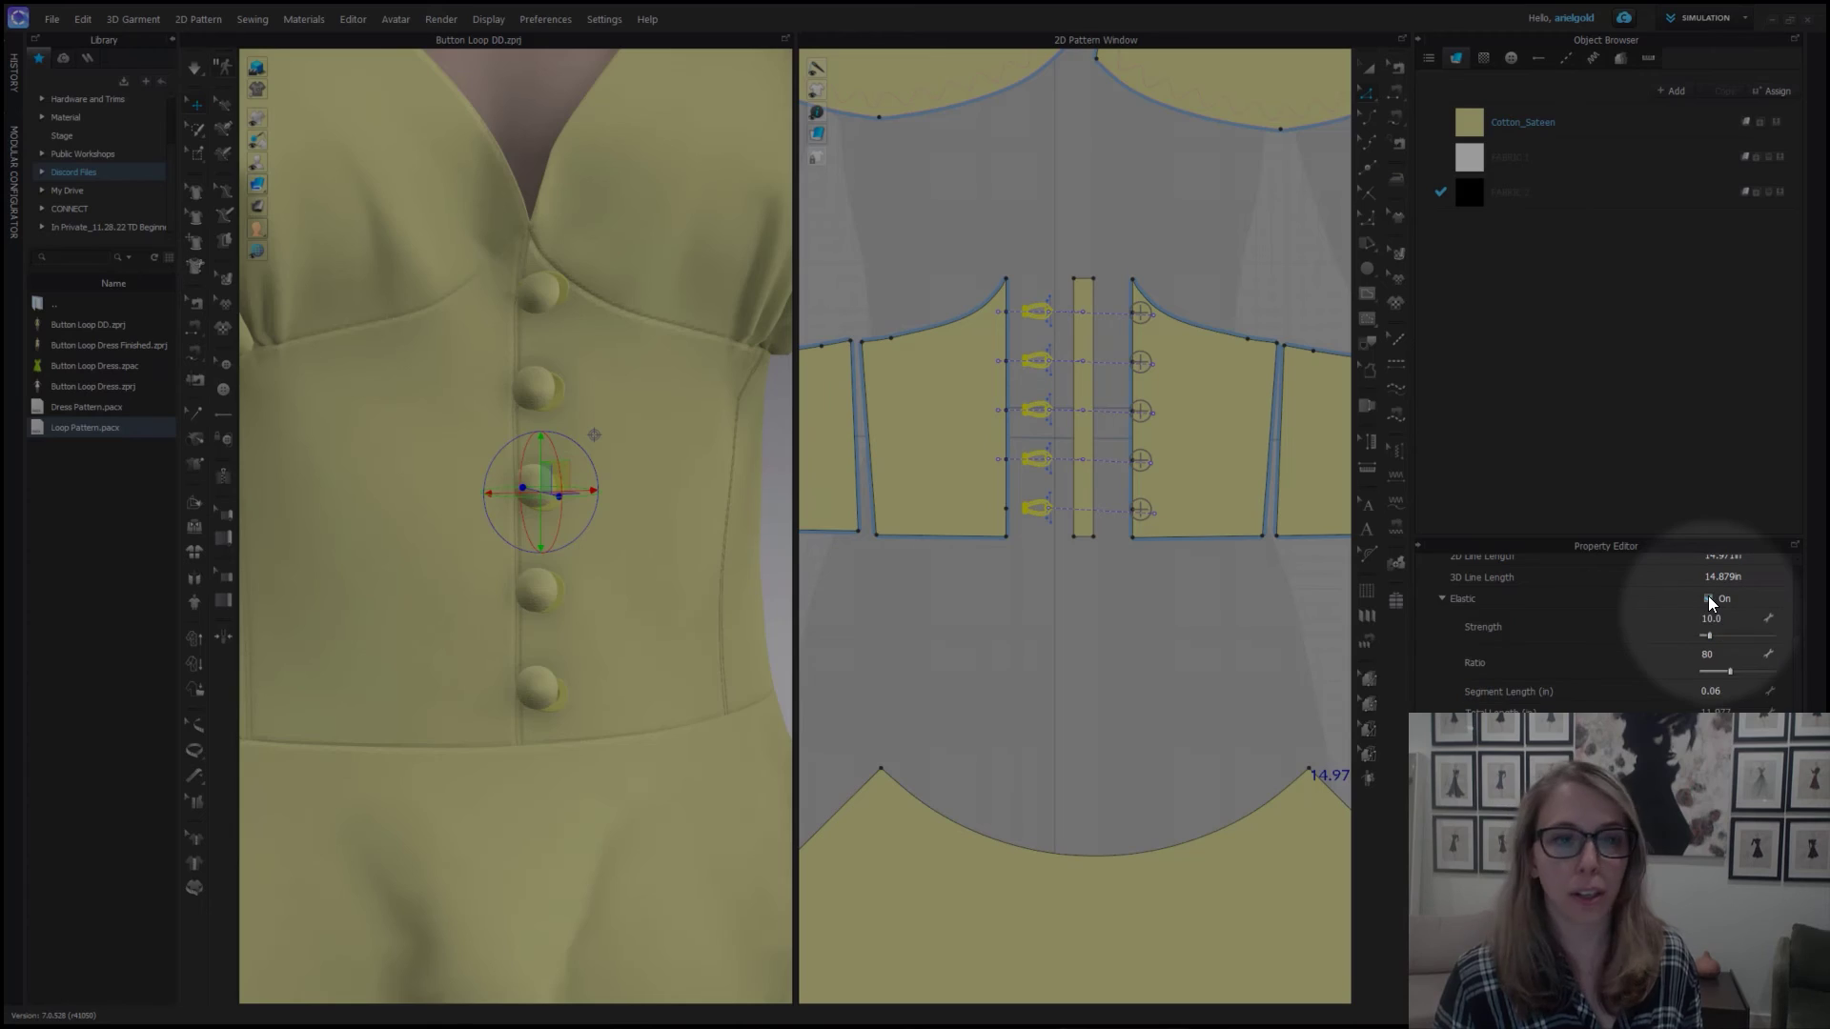
pyautogui.click(1731, 653)
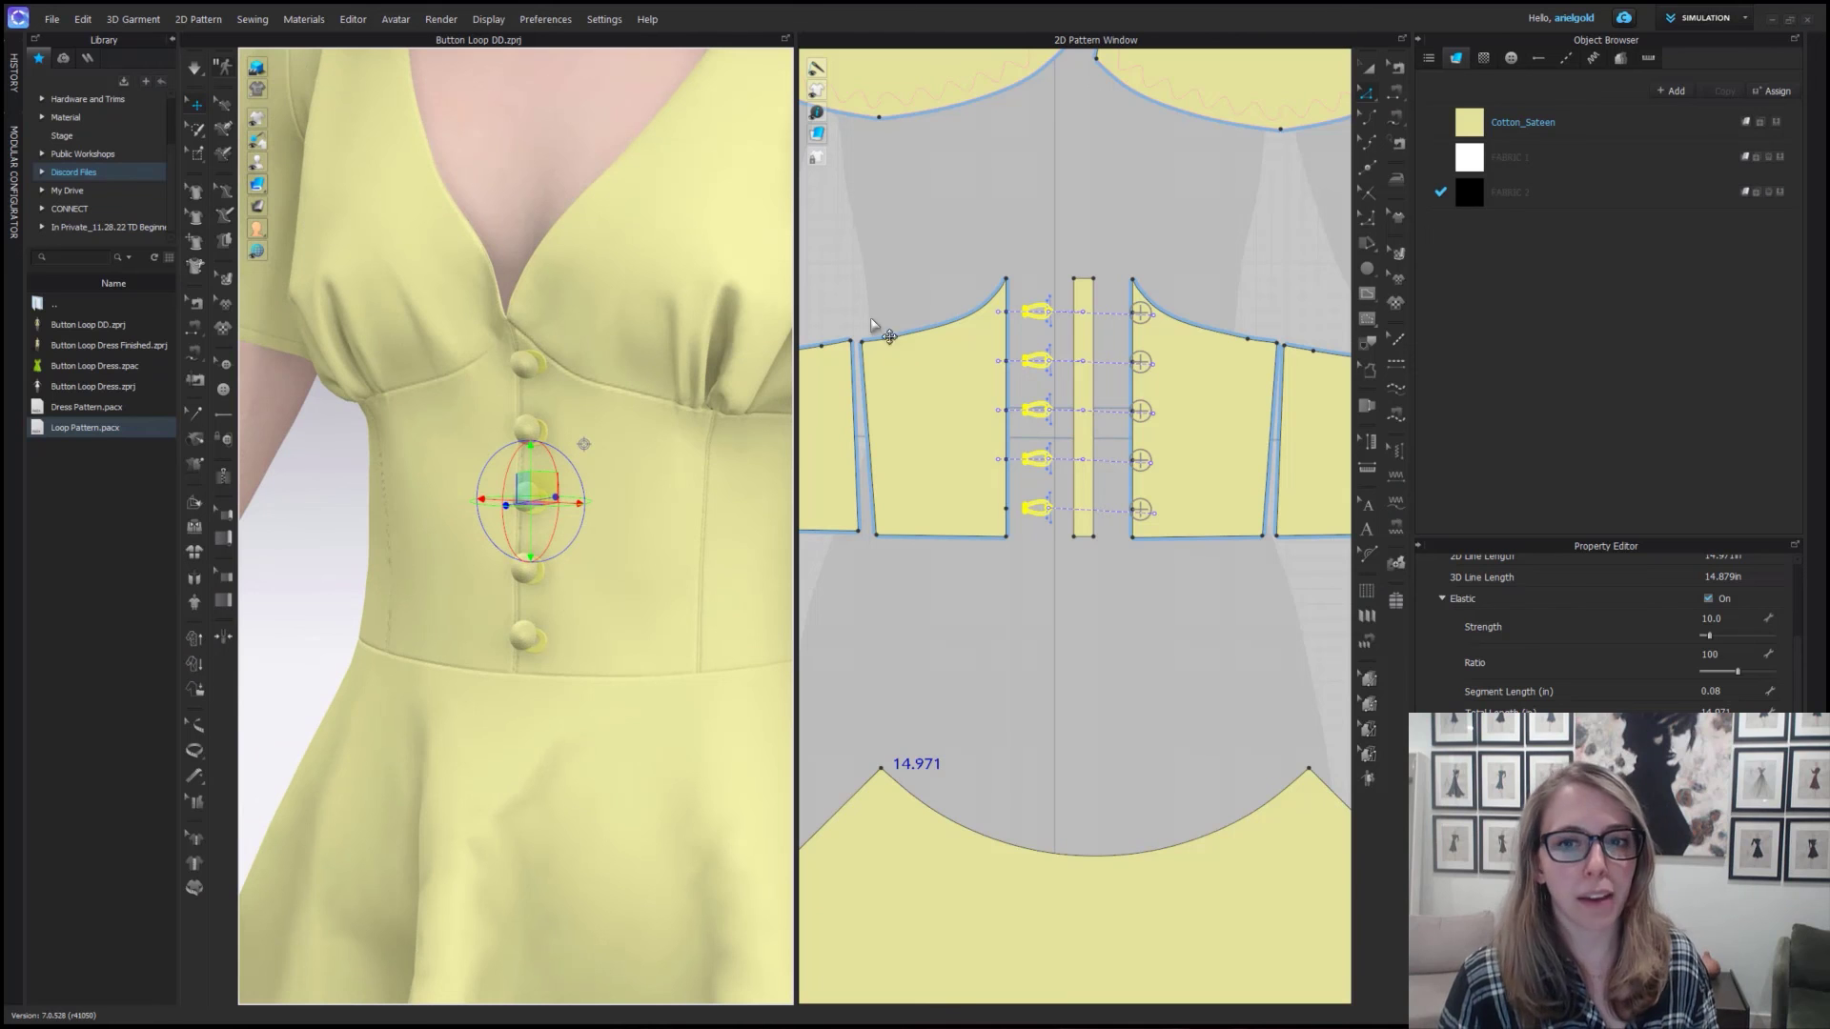
pyautogui.click(1146, 237)
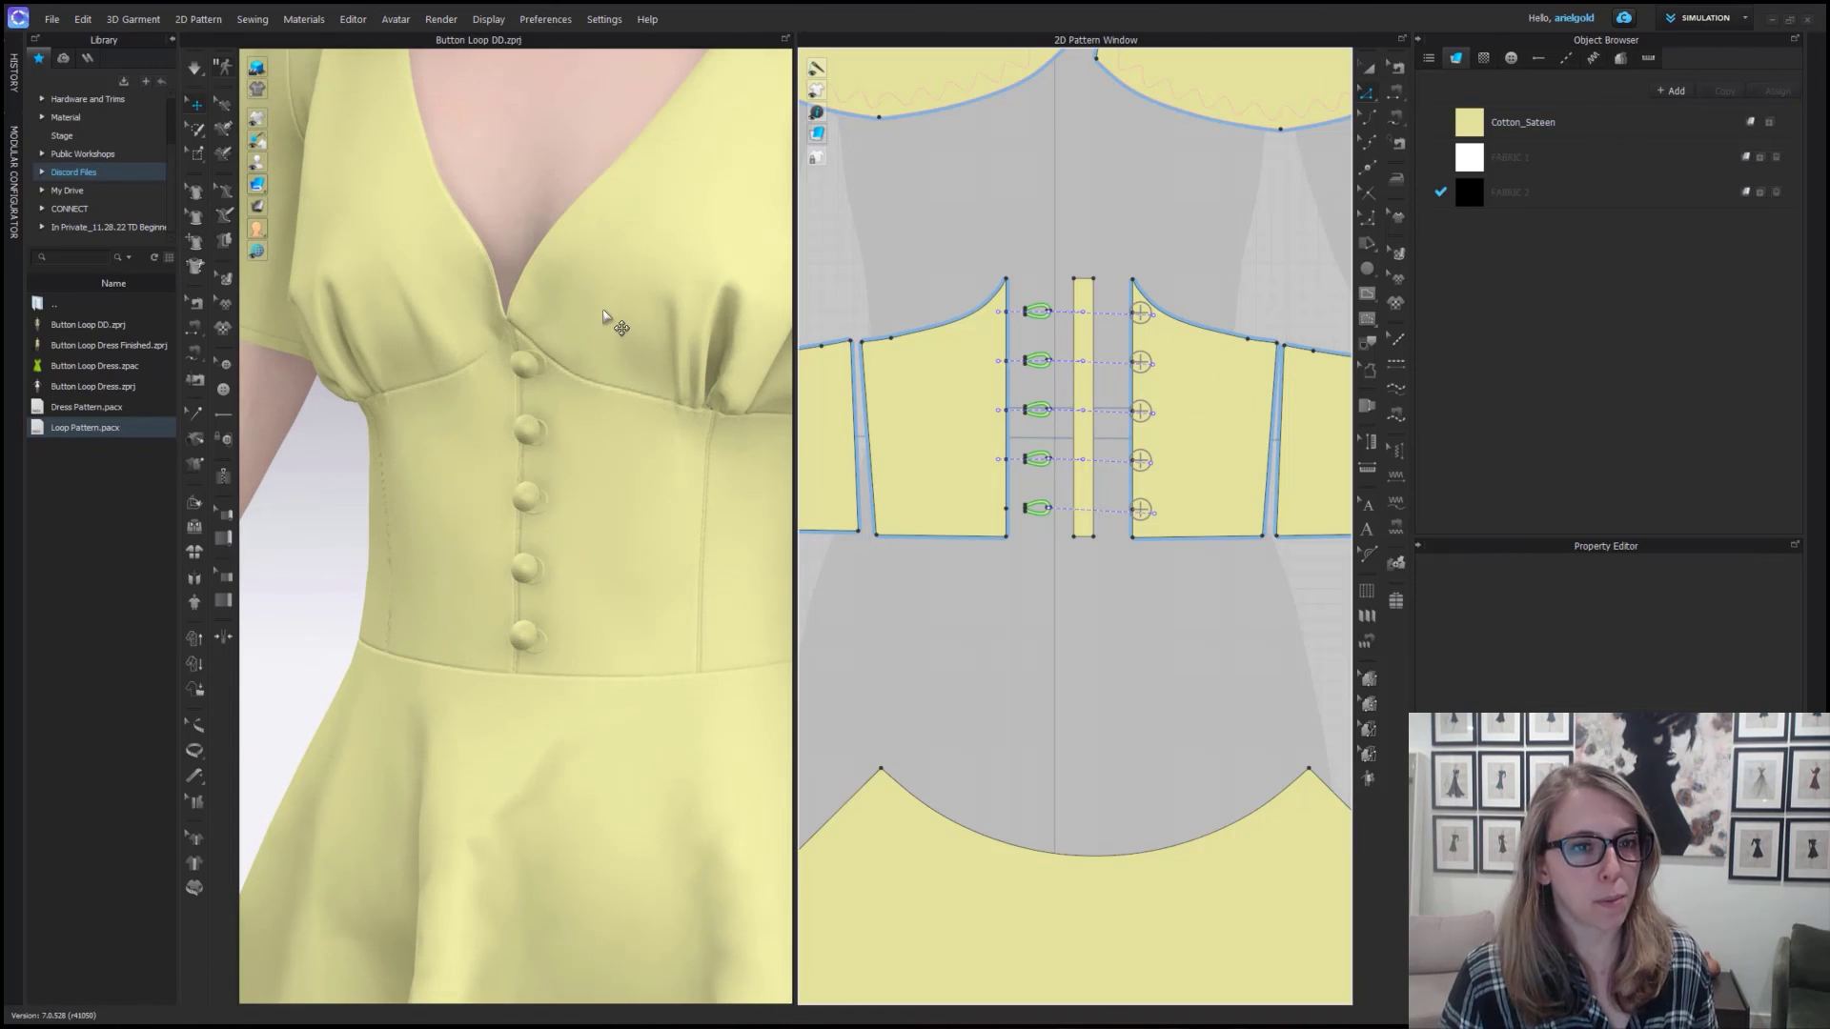
# Select the seam joining the two front waist panels at center front to check its sewing line type, and save the project.
pyautogui.click(1395, 70)
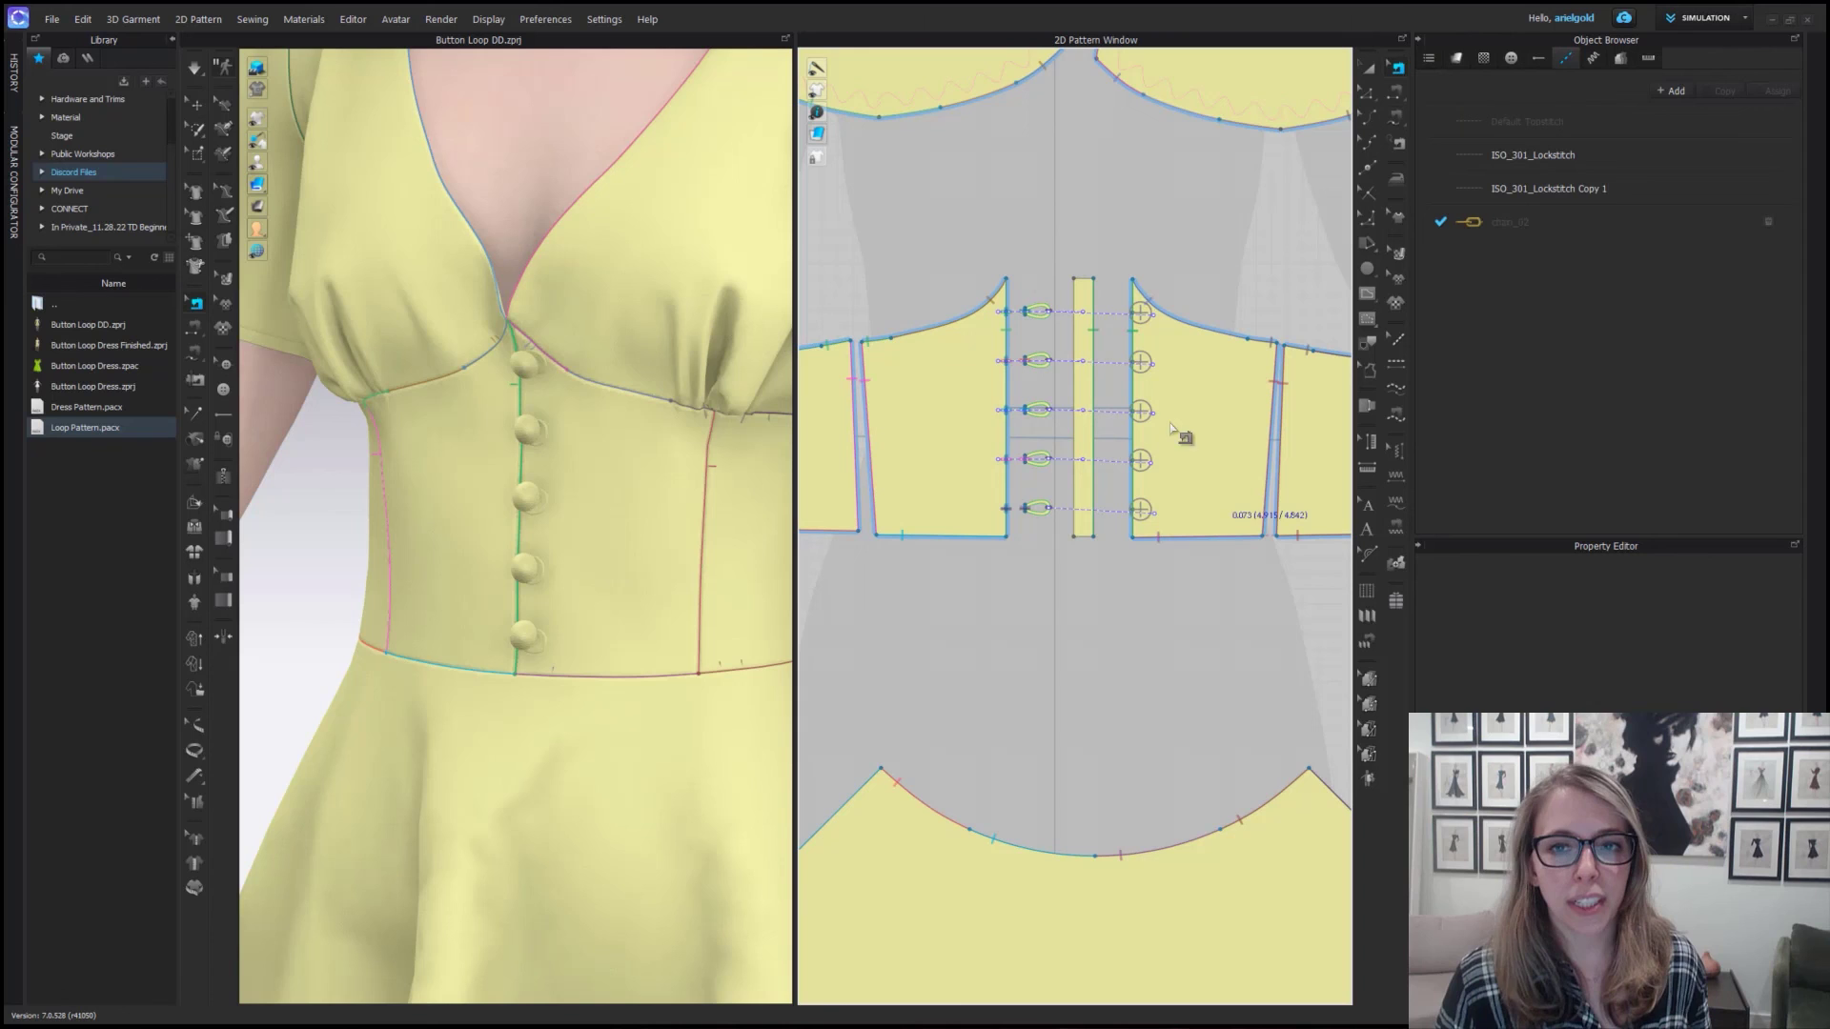
pyautogui.click(1008, 341)
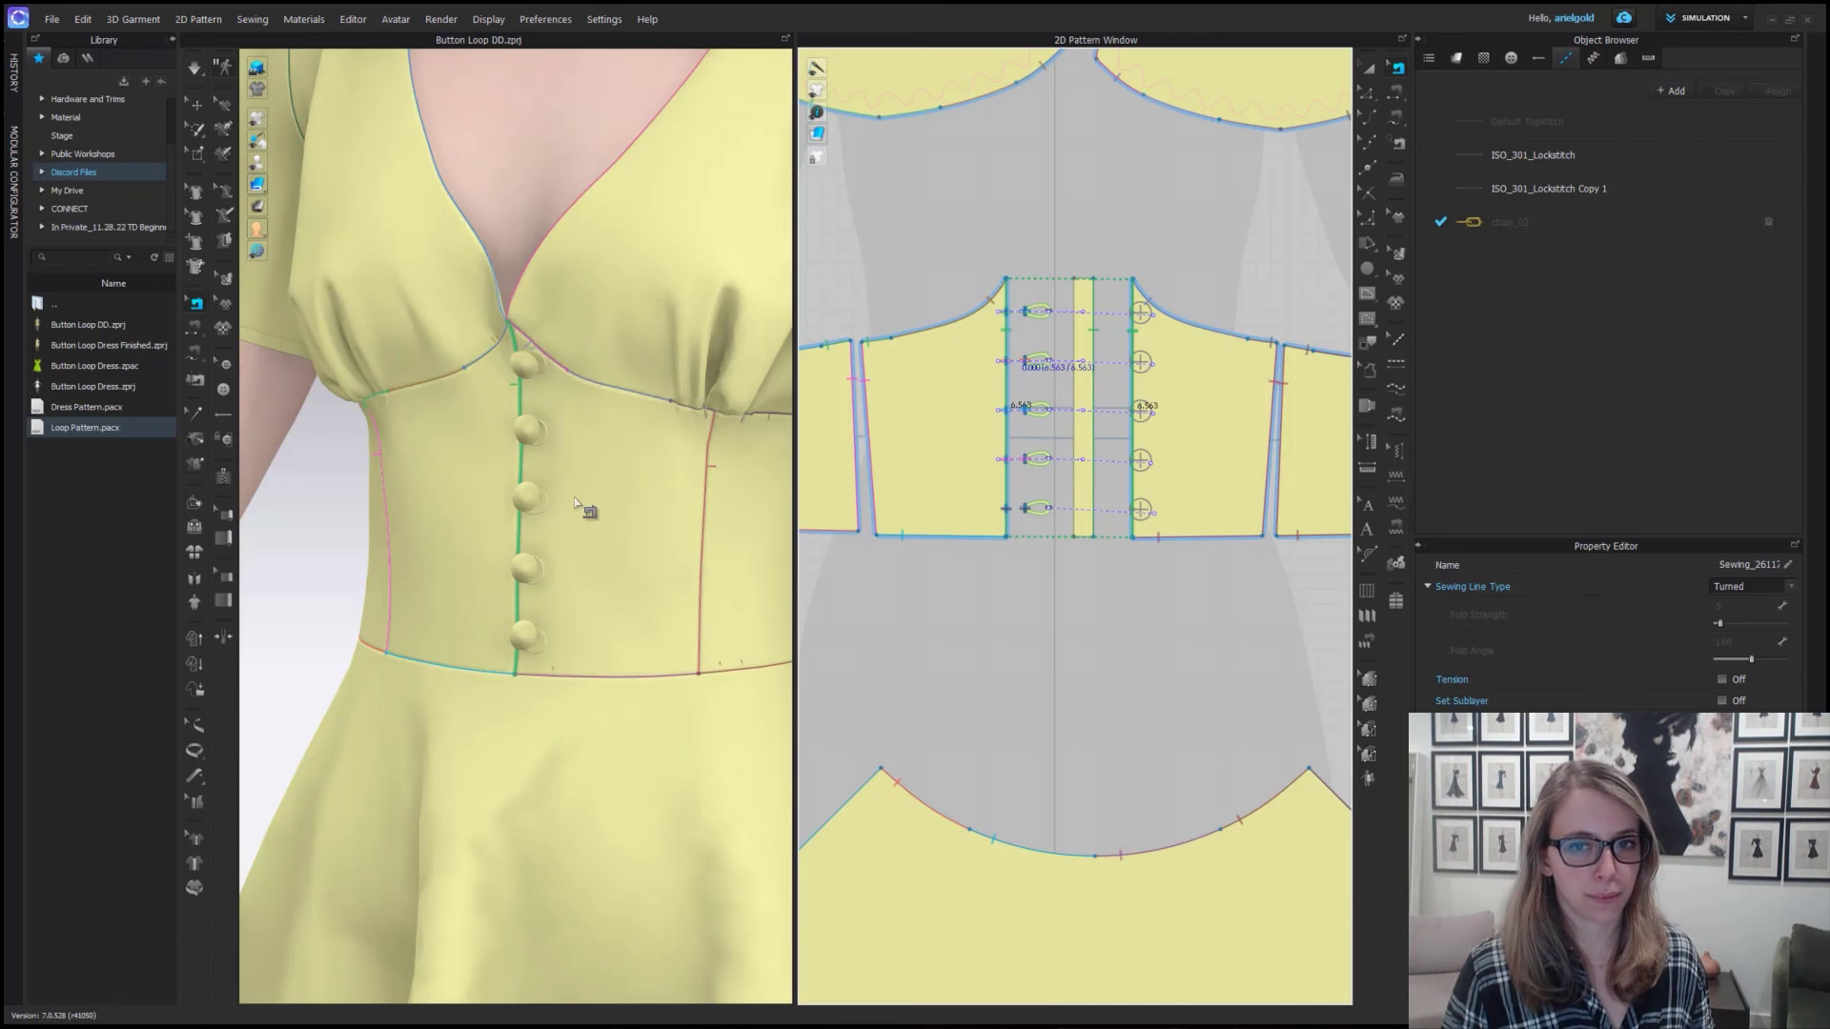
pyautogui.hotkey('ctrl', 's')
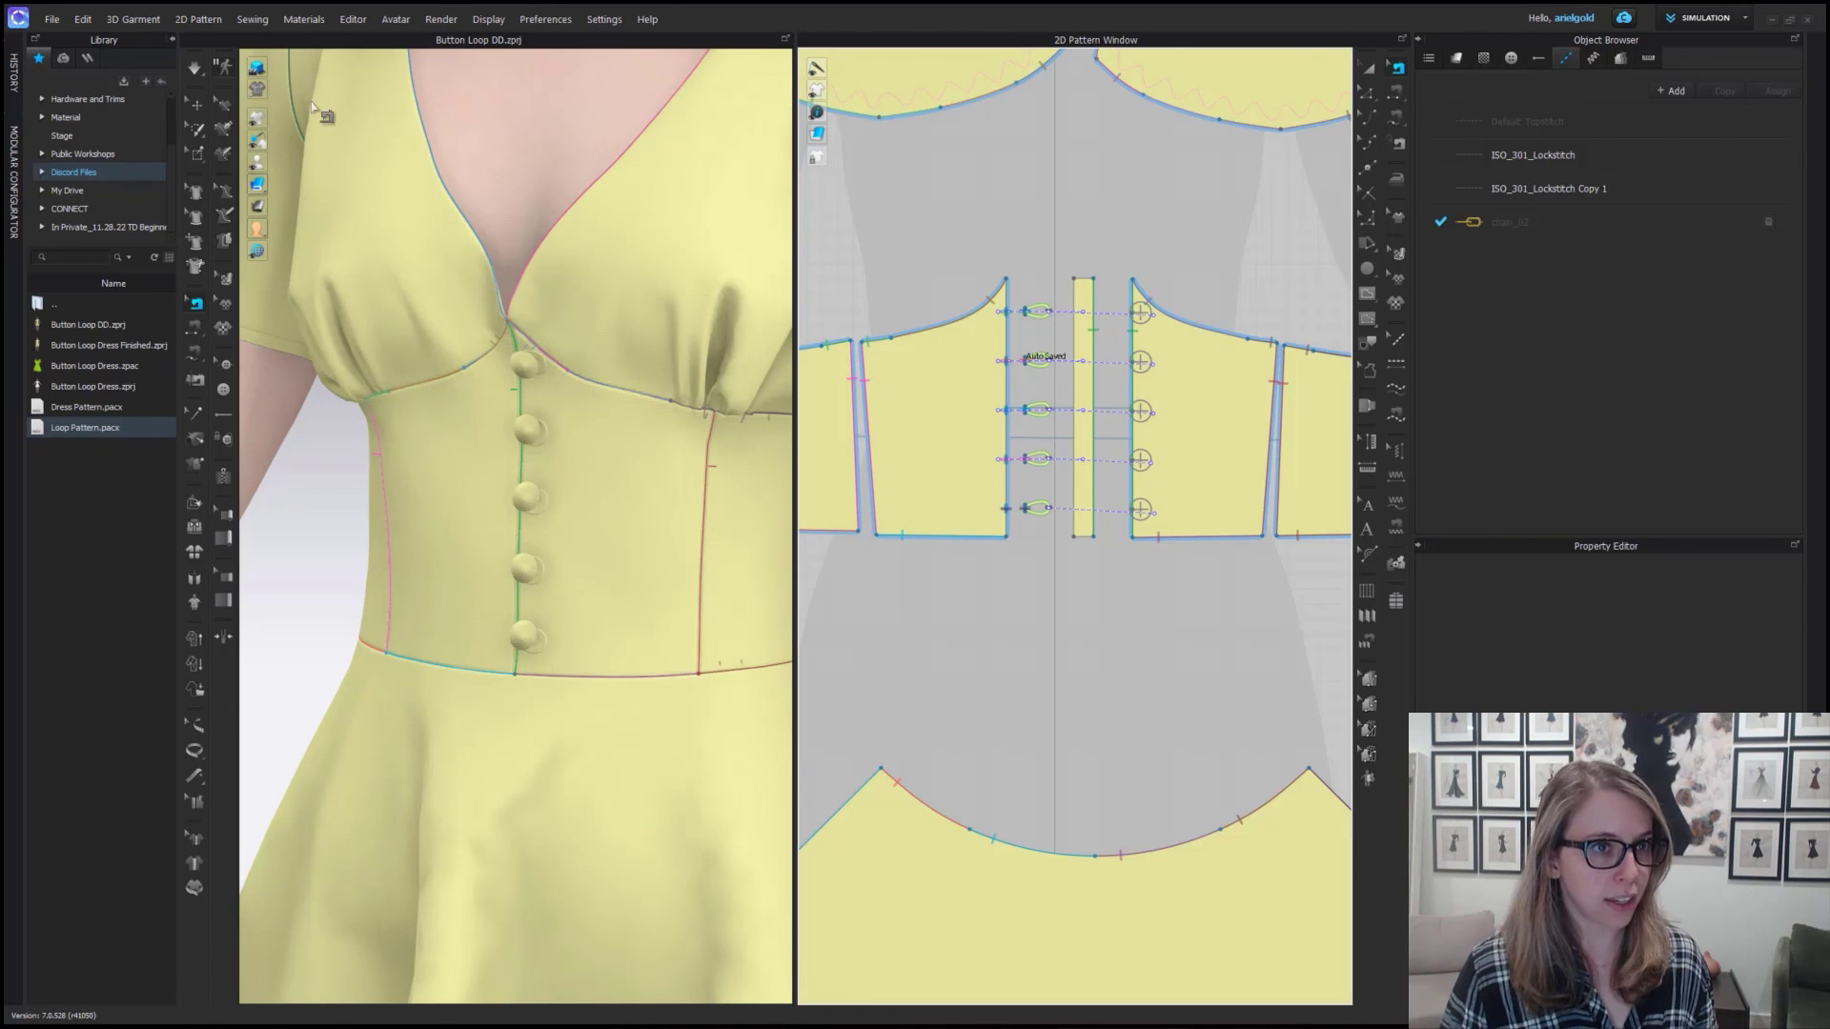
# Examine the buttons and loops on the dress from the front, at an angle, and close up at the waist.
pyautogui.press('2')
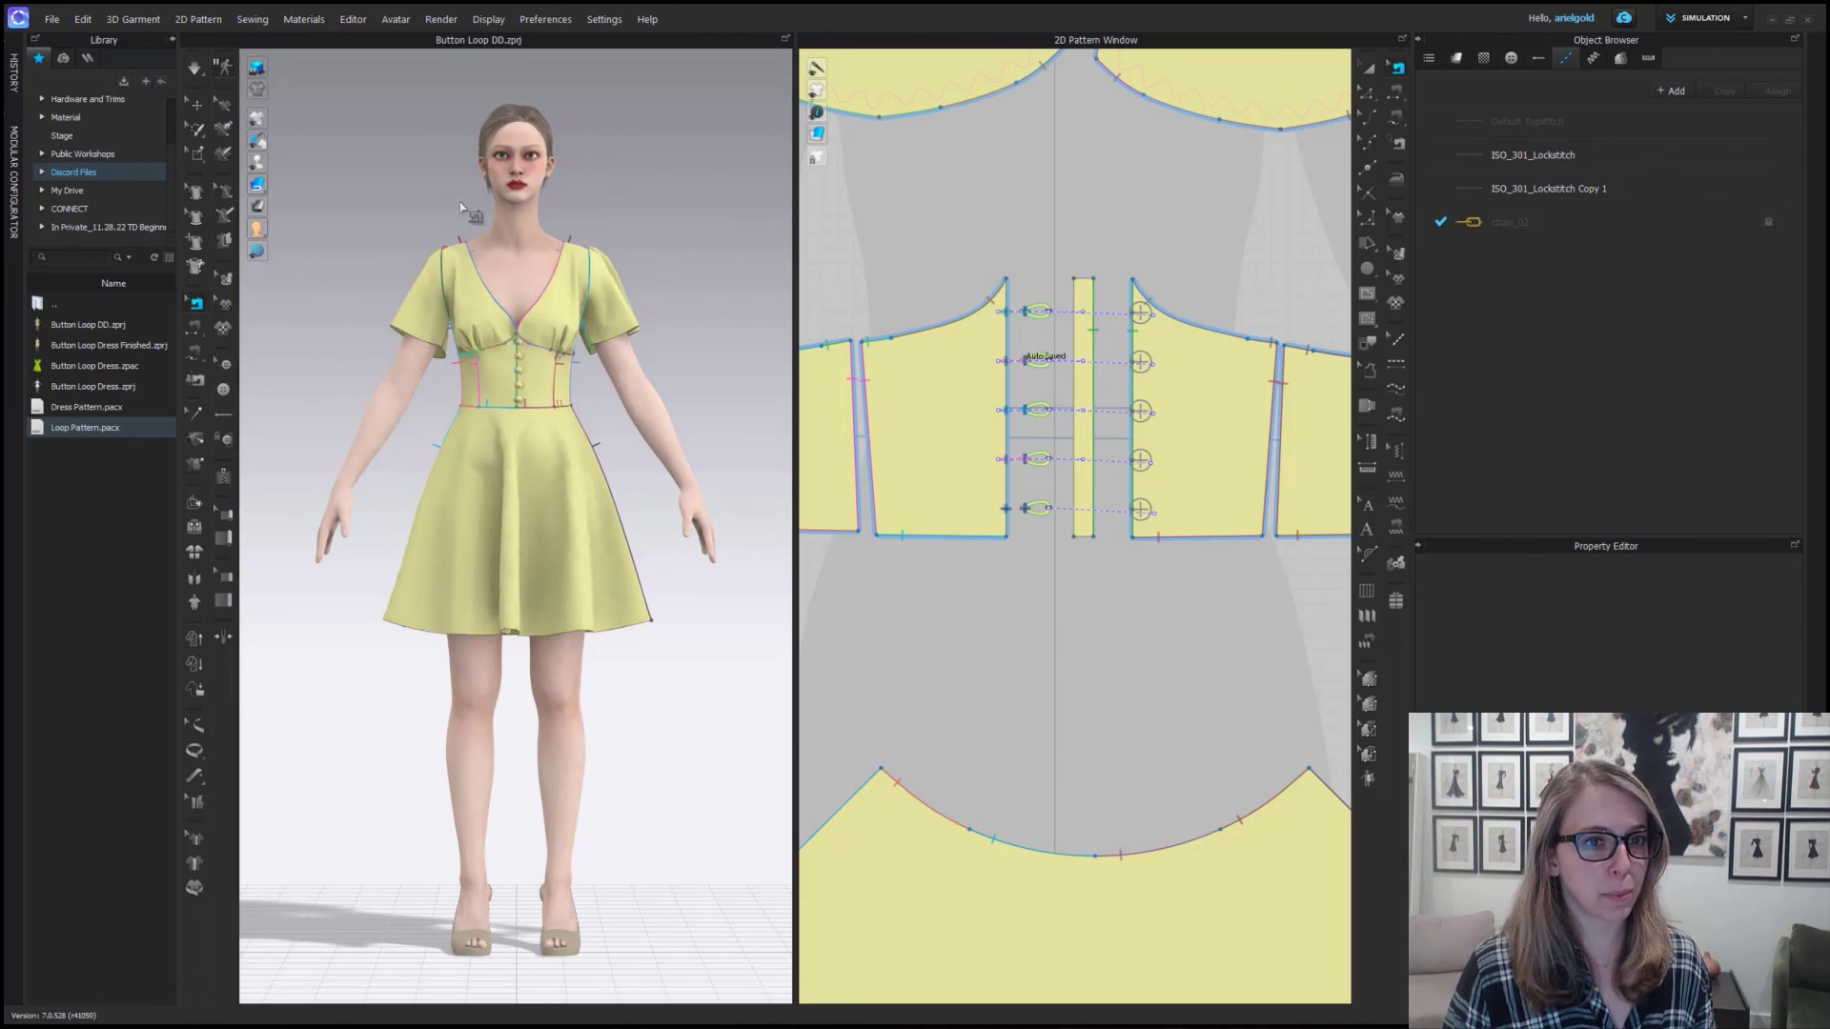
pyautogui.moveTo(616, 313); pyautogui.dragTo(381, 190, button='right')
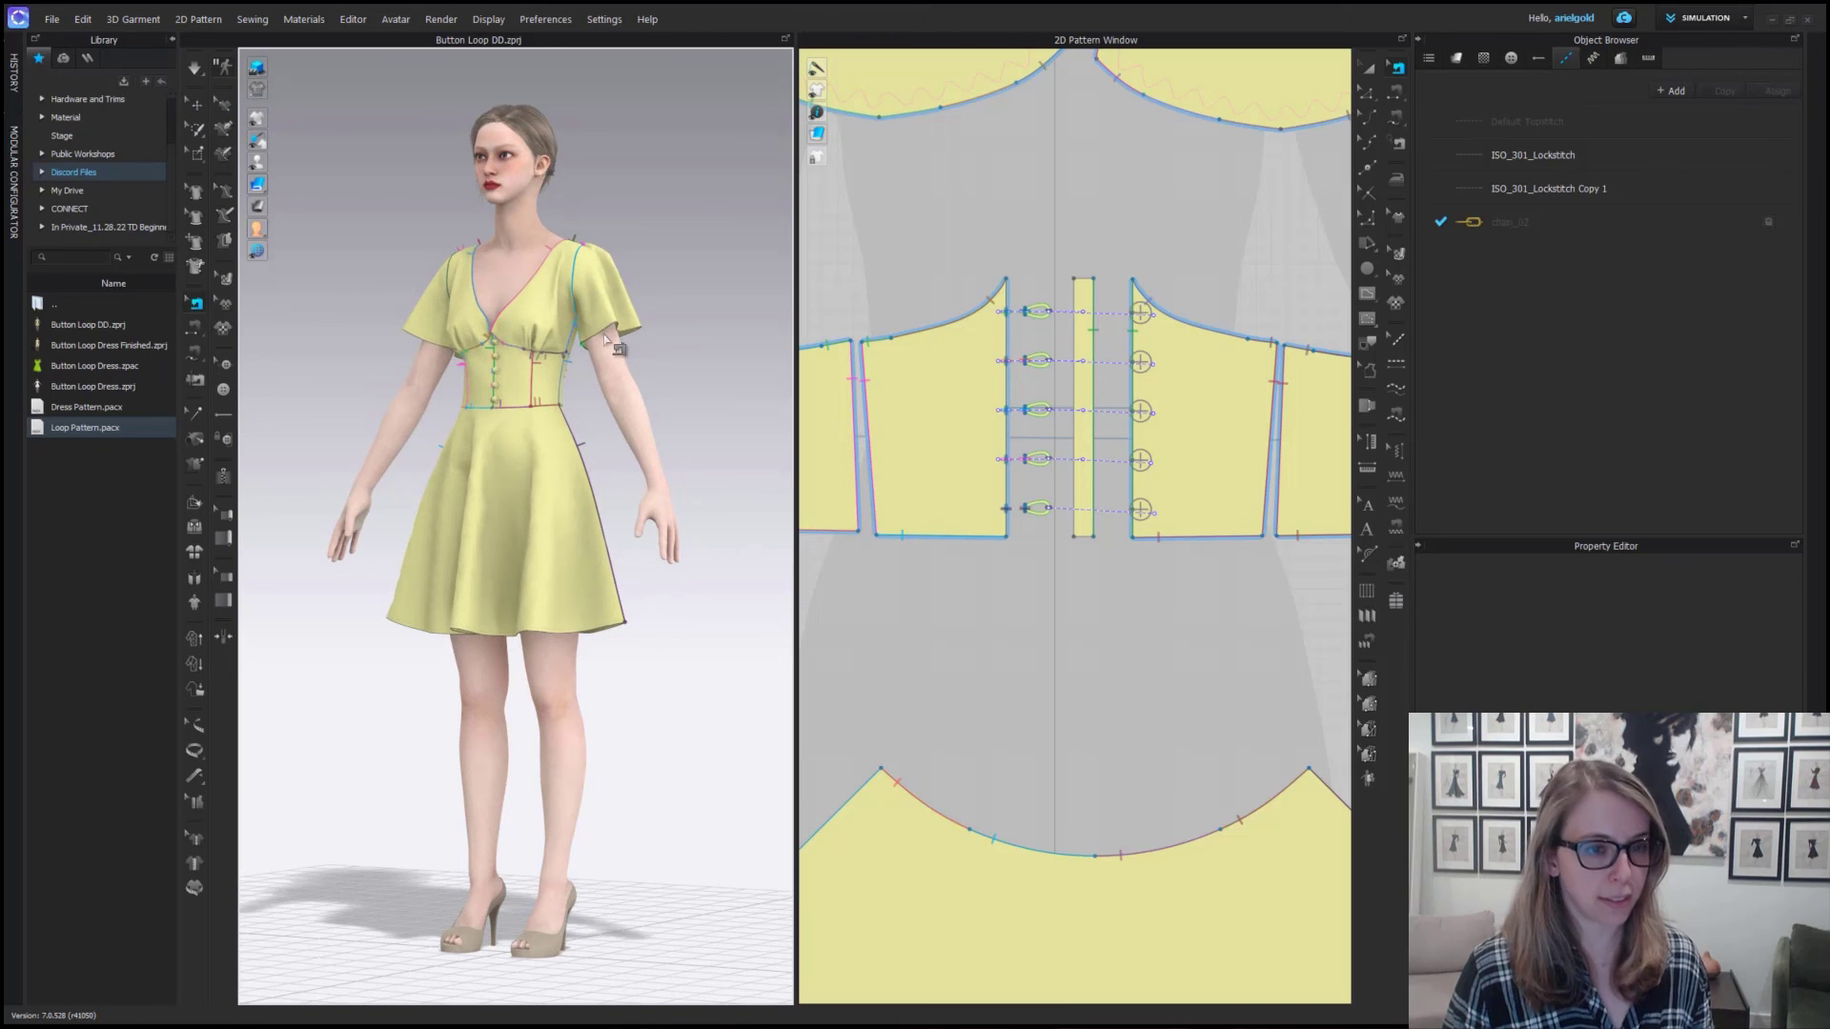
pyautogui.press('q')
pyautogui.scroll(-4, 515, 515)
pyautogui.moveTo(498, 234); pyautogui.dragTo(502, 378, button='middle')
pyautogui.moveTo(503, 377); pyautogui.dragTo(500, 405, button='right')
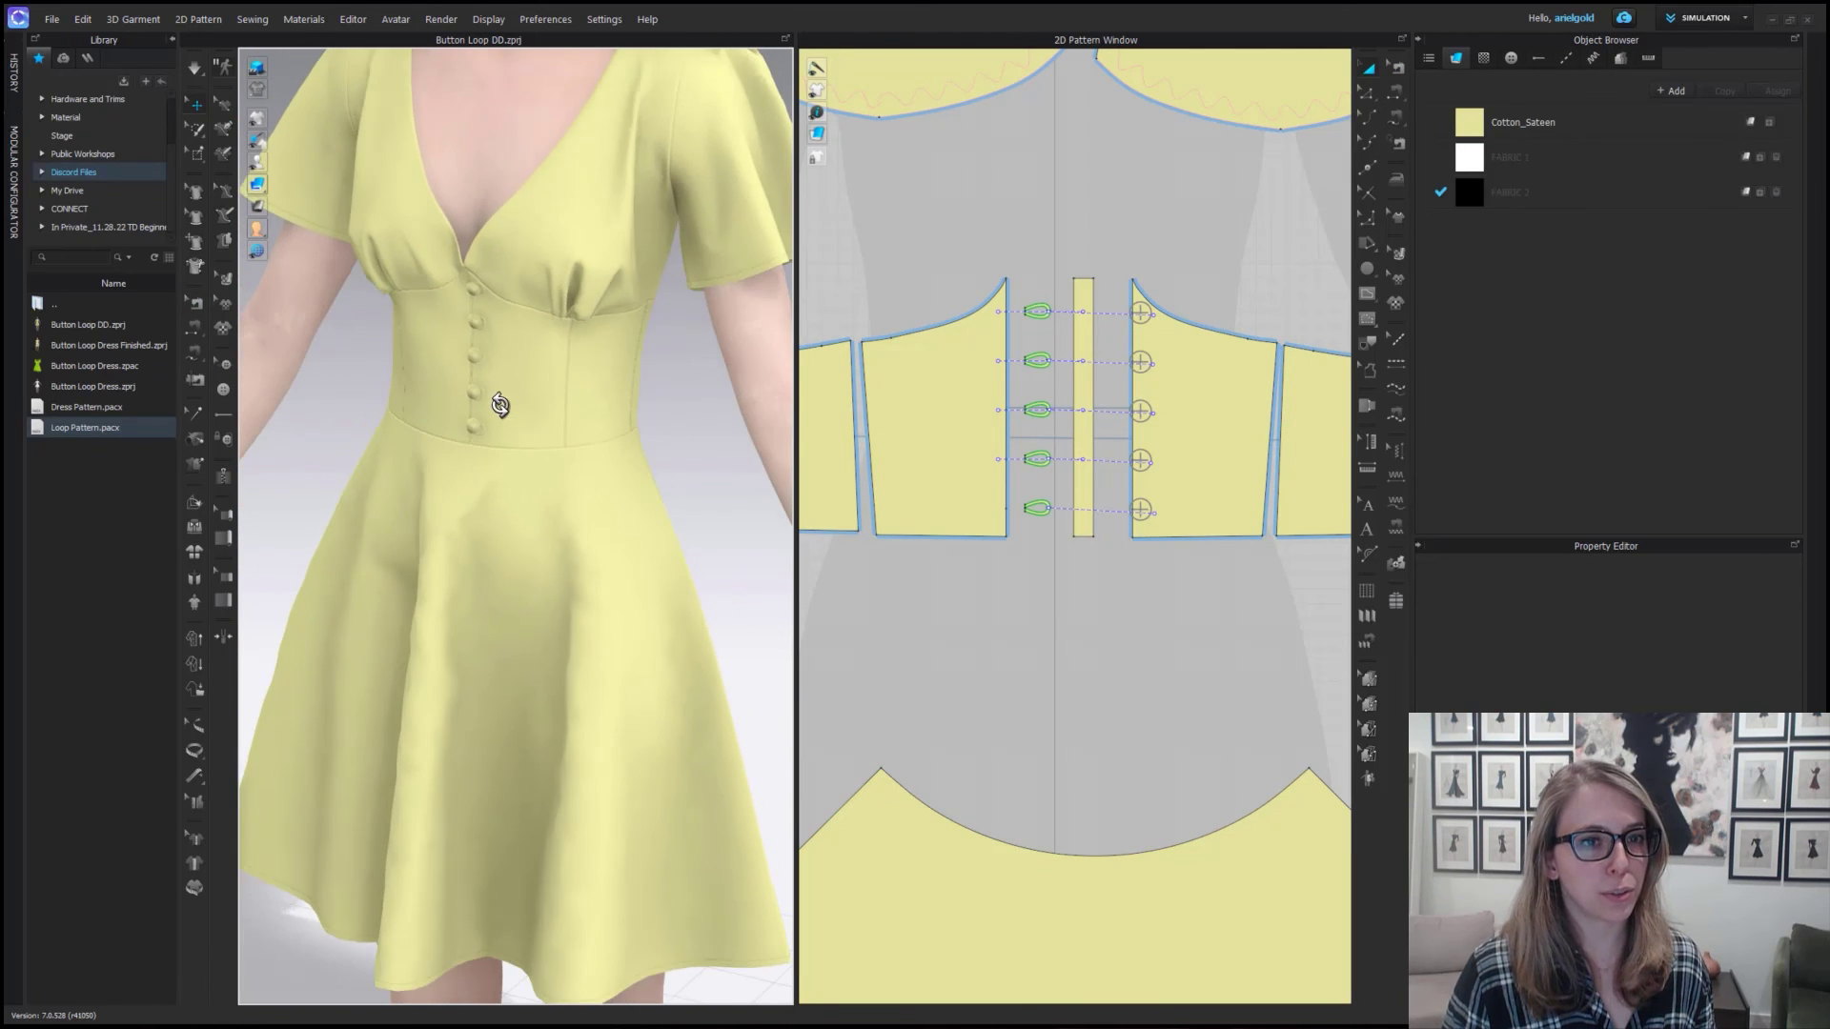
pyautogui.scroll(4, 500, 405)
pyautogui.moveTo(552, 380); pyautogui.dragTo(556, 409, button='middle')
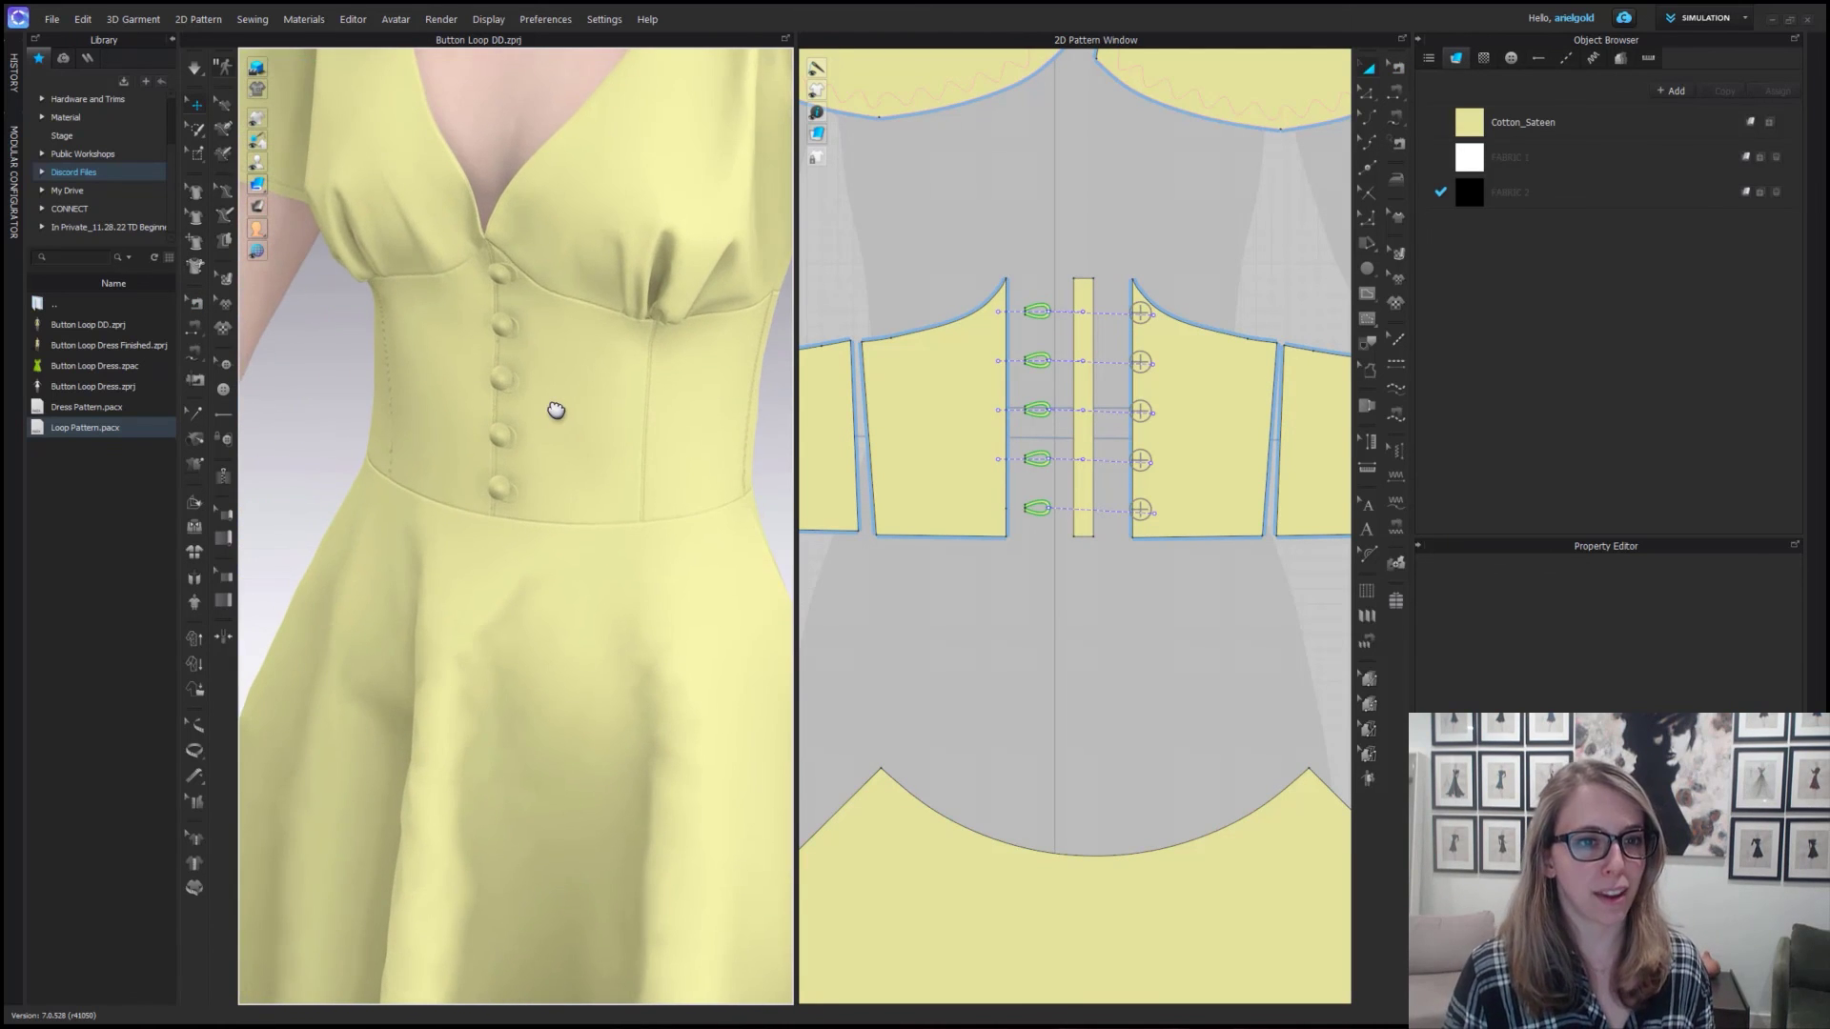
# Simulate the garment, adjust the placket strip near the top button, and clear the selection in the full front view.
pyautogui.press('space')
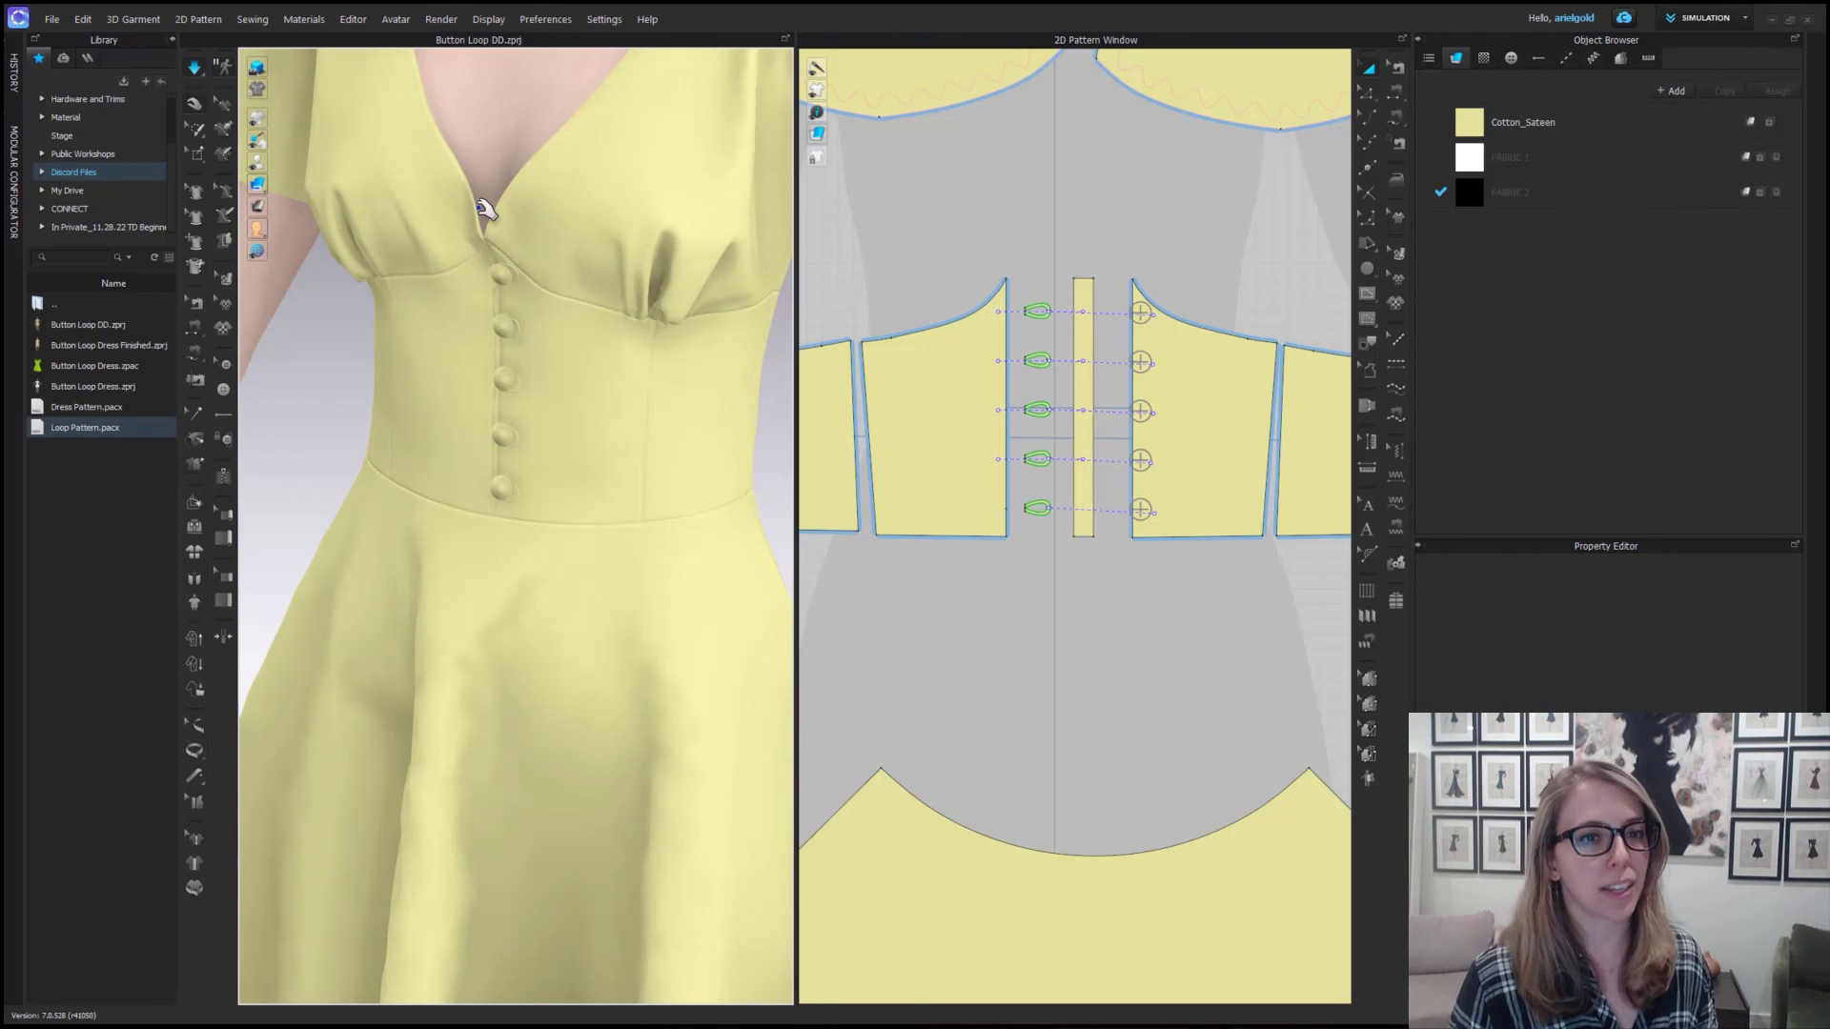
pyautogui.click(512, 291)
pyautogui.click(500, 288)
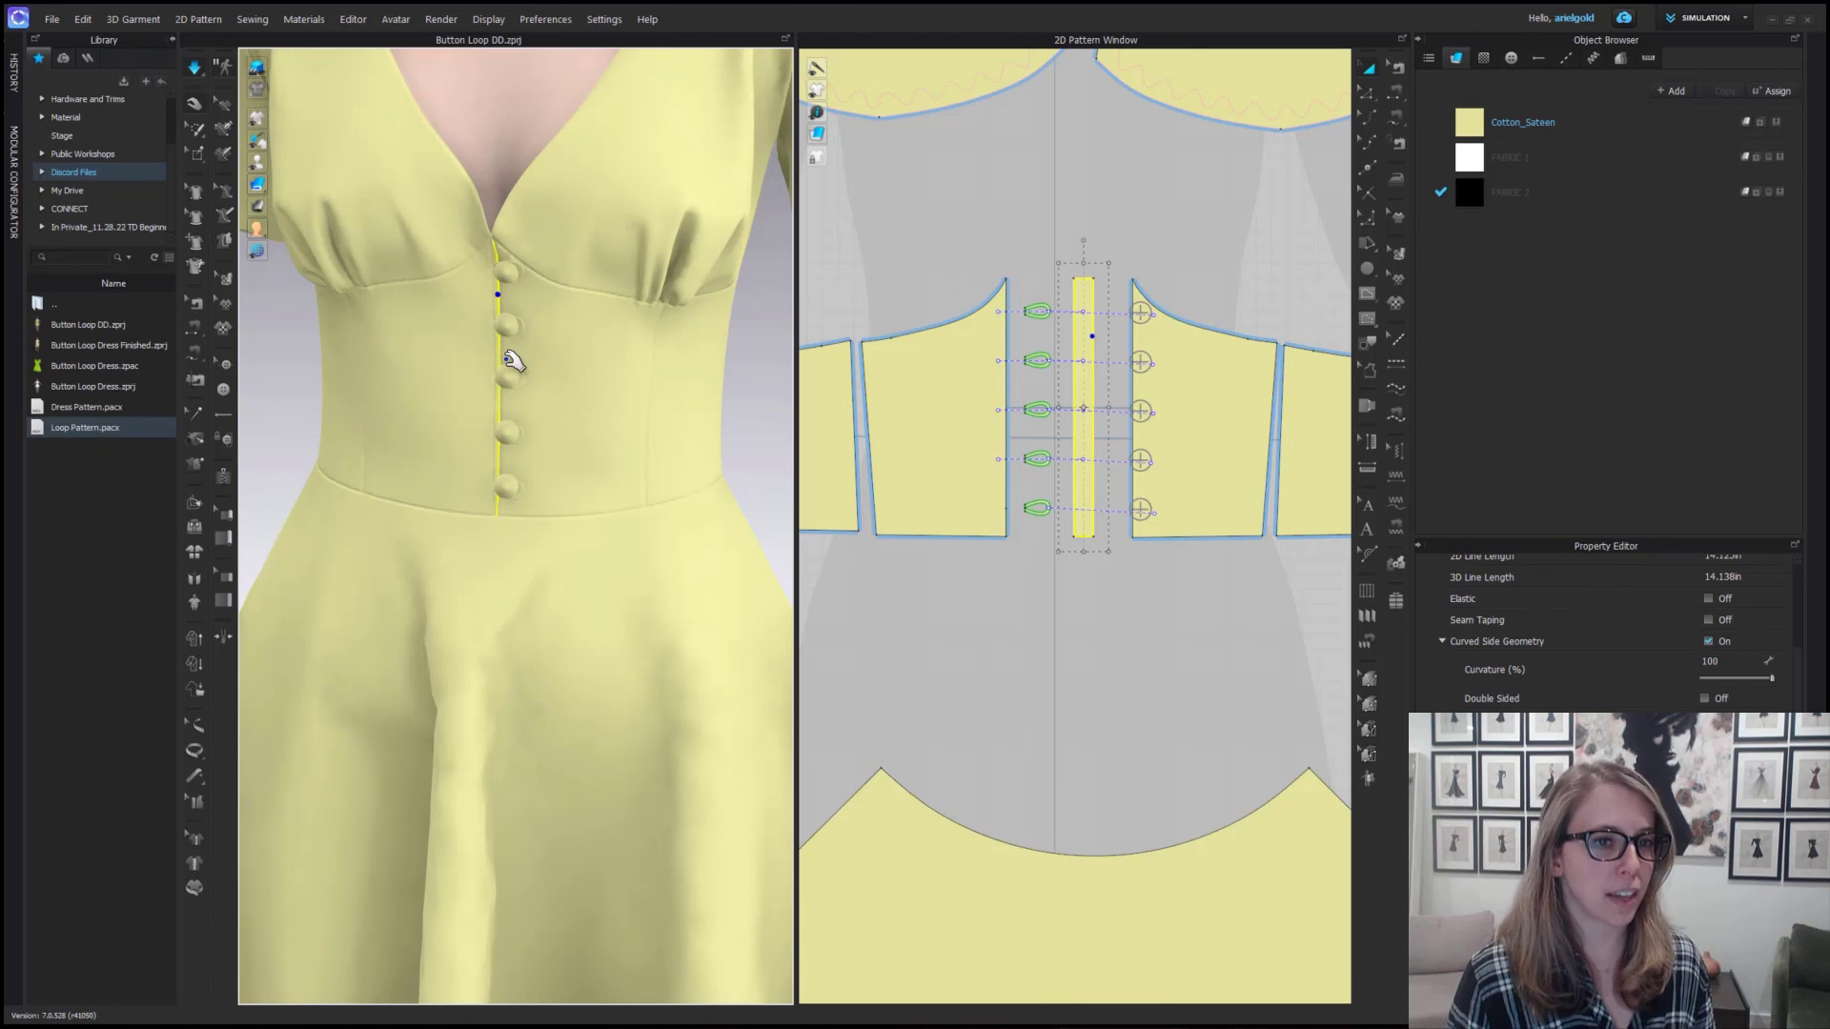
pyautogui.scroll(-8, 661, 482)
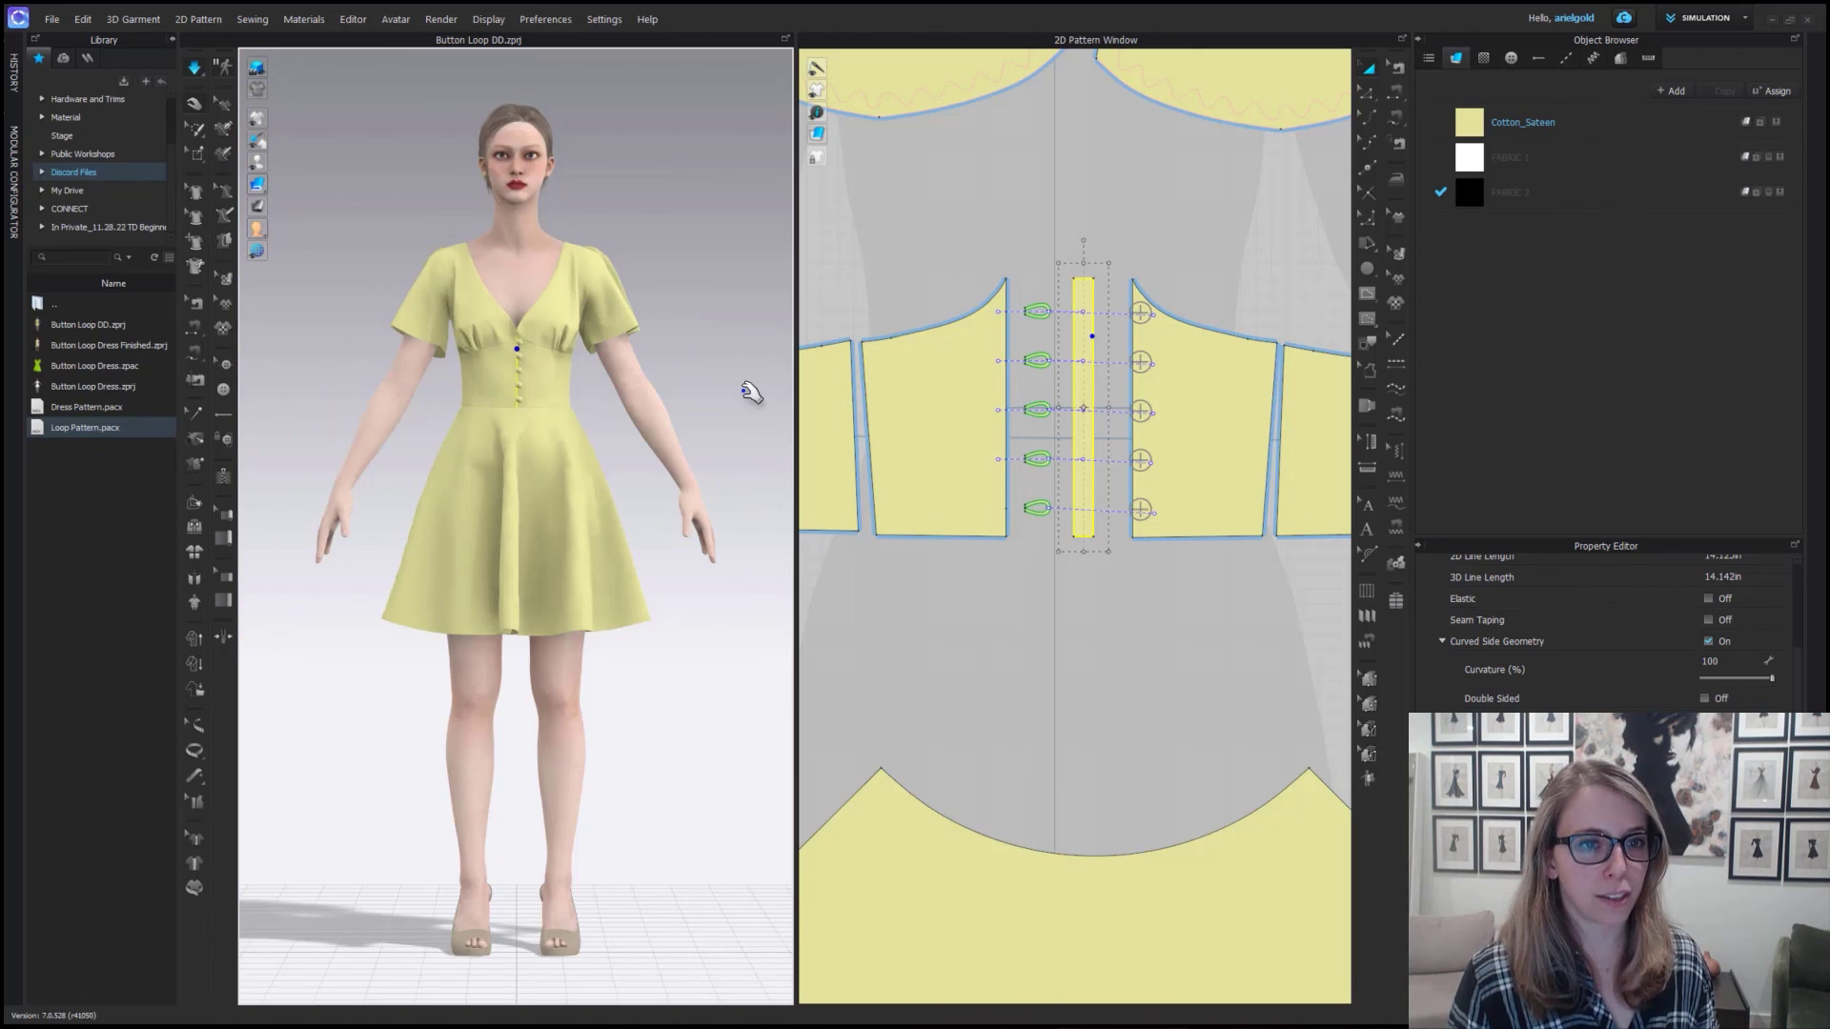
pyautogui.click(754, 406)
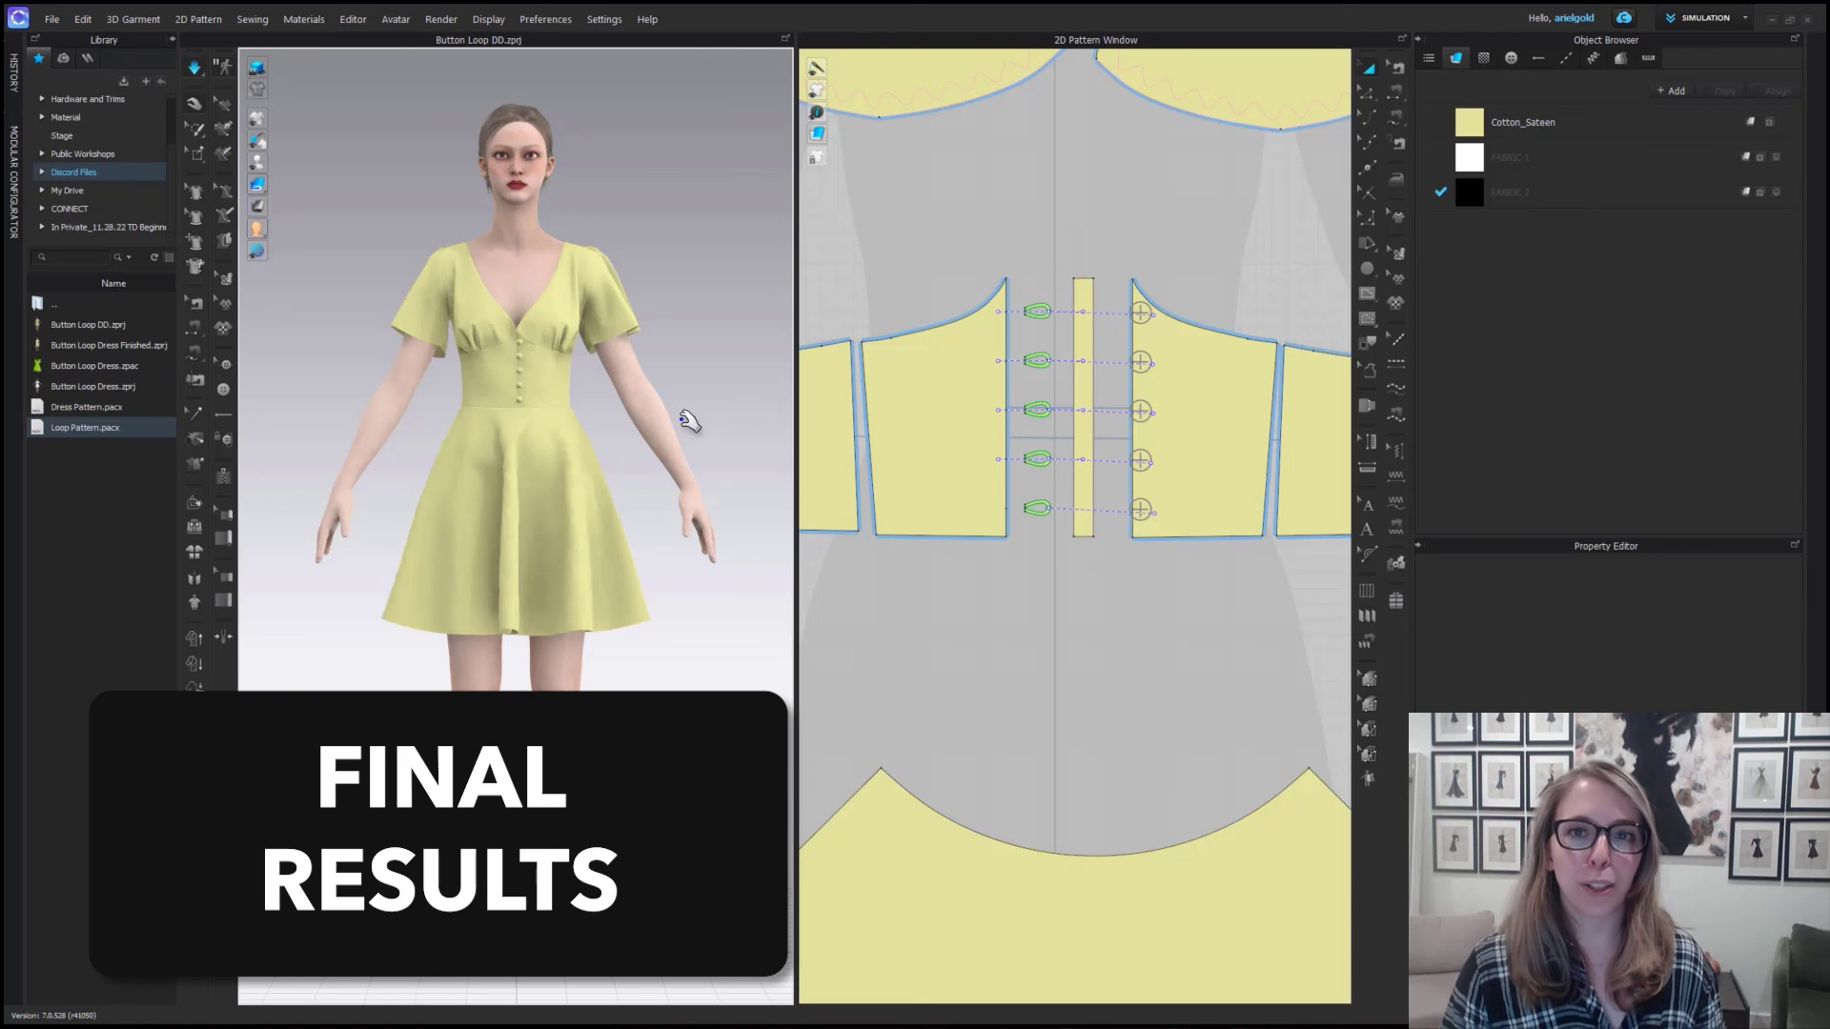